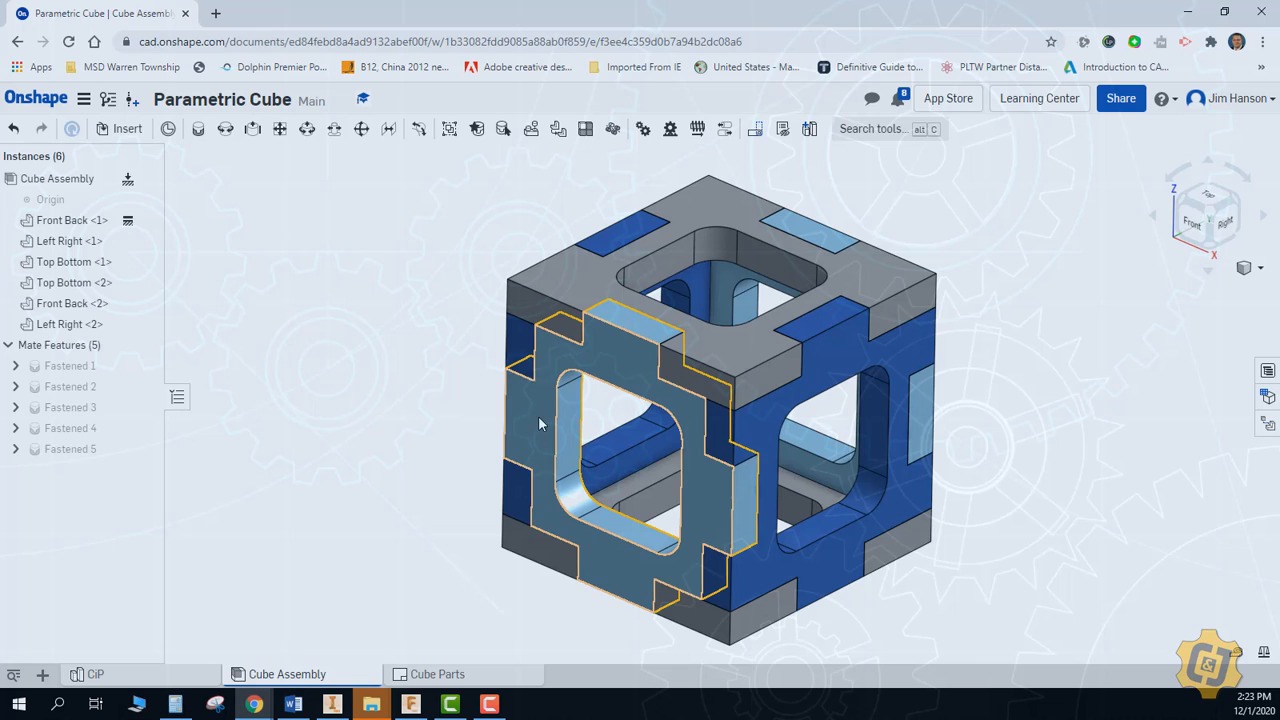
Review the finished cube example across its CiP part studio, Cube Assembly and Cube Parts drawing, including the options for creating new tabs
right_click(364, 451)
left_click(389, 510)
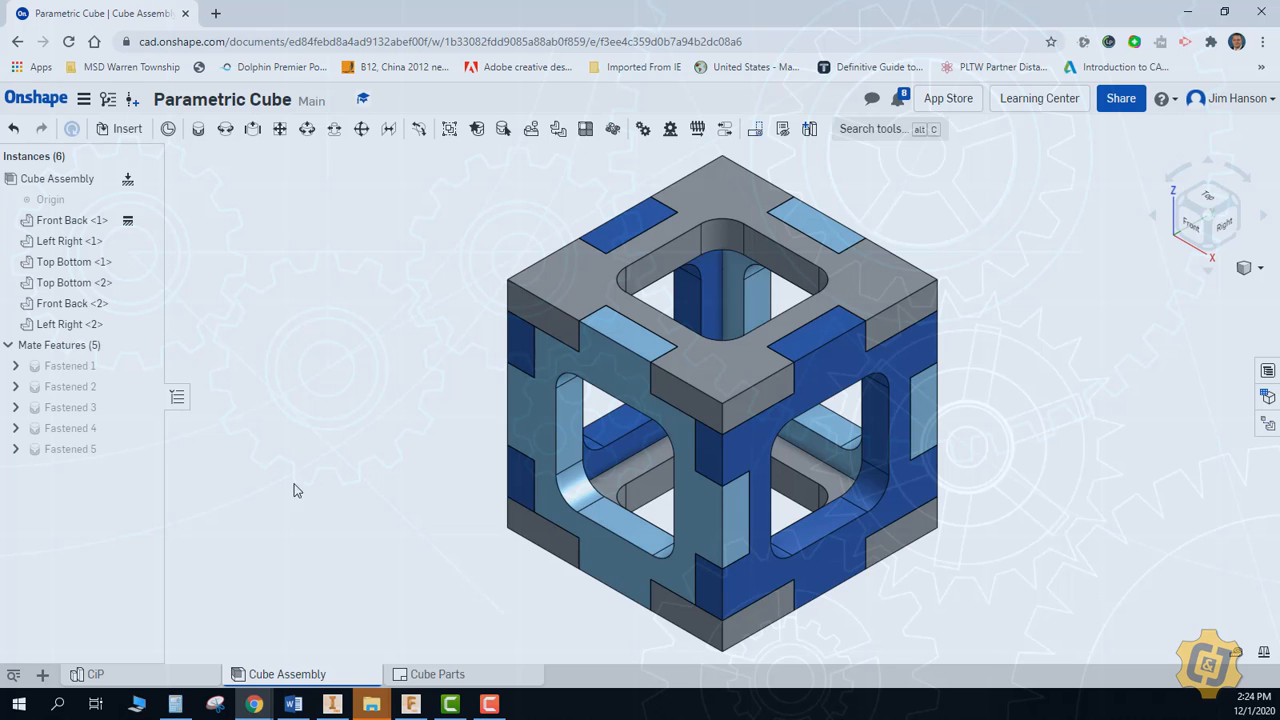
left_click(100, 675)
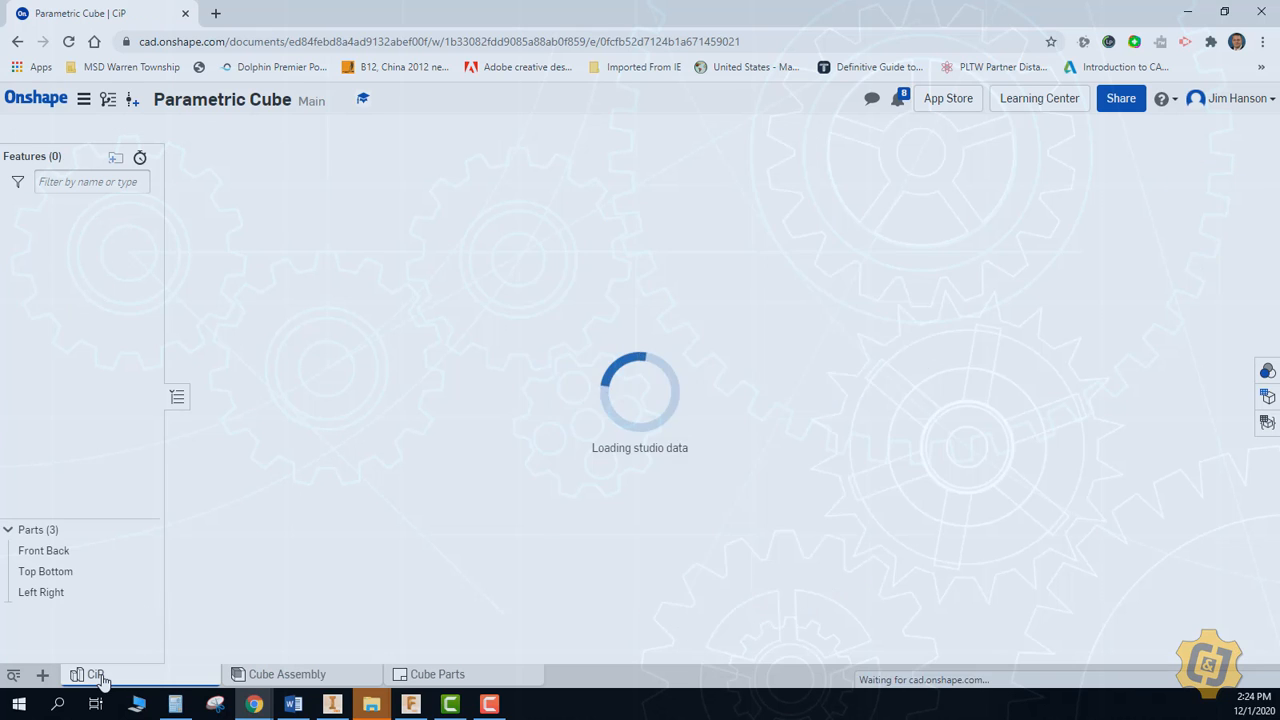
left_click(285, 674)
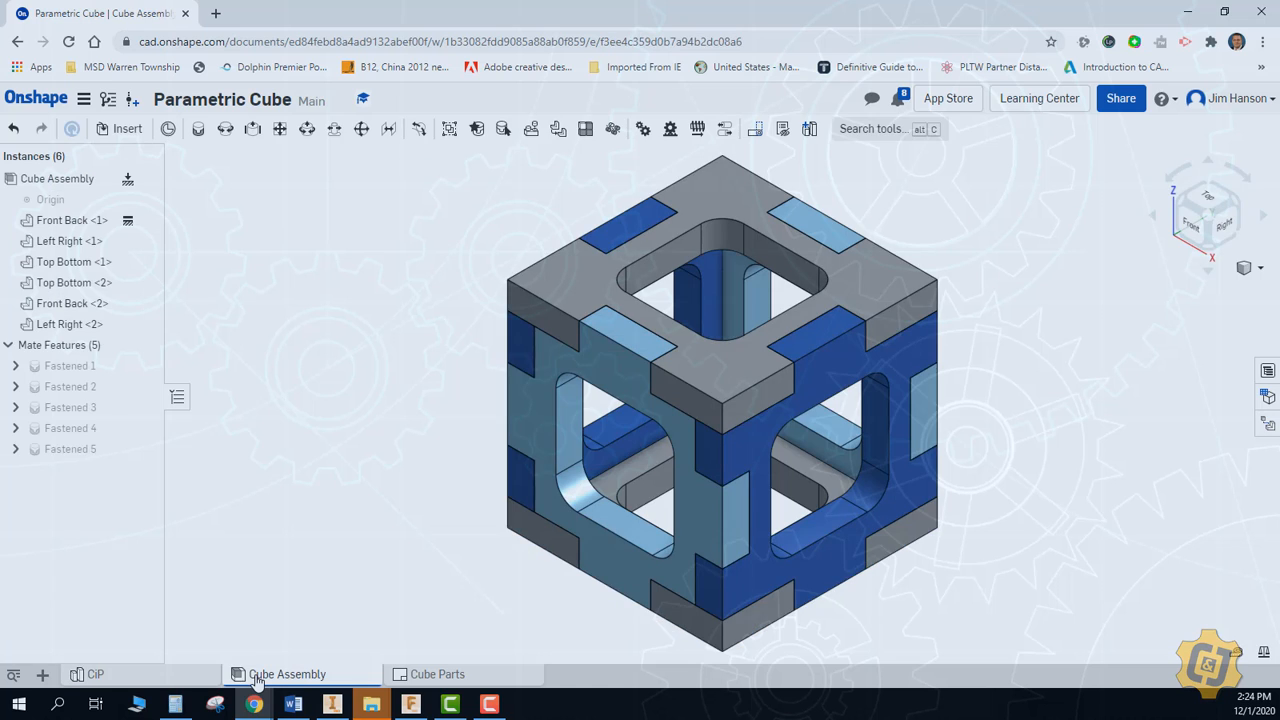
left_click(436, 676)
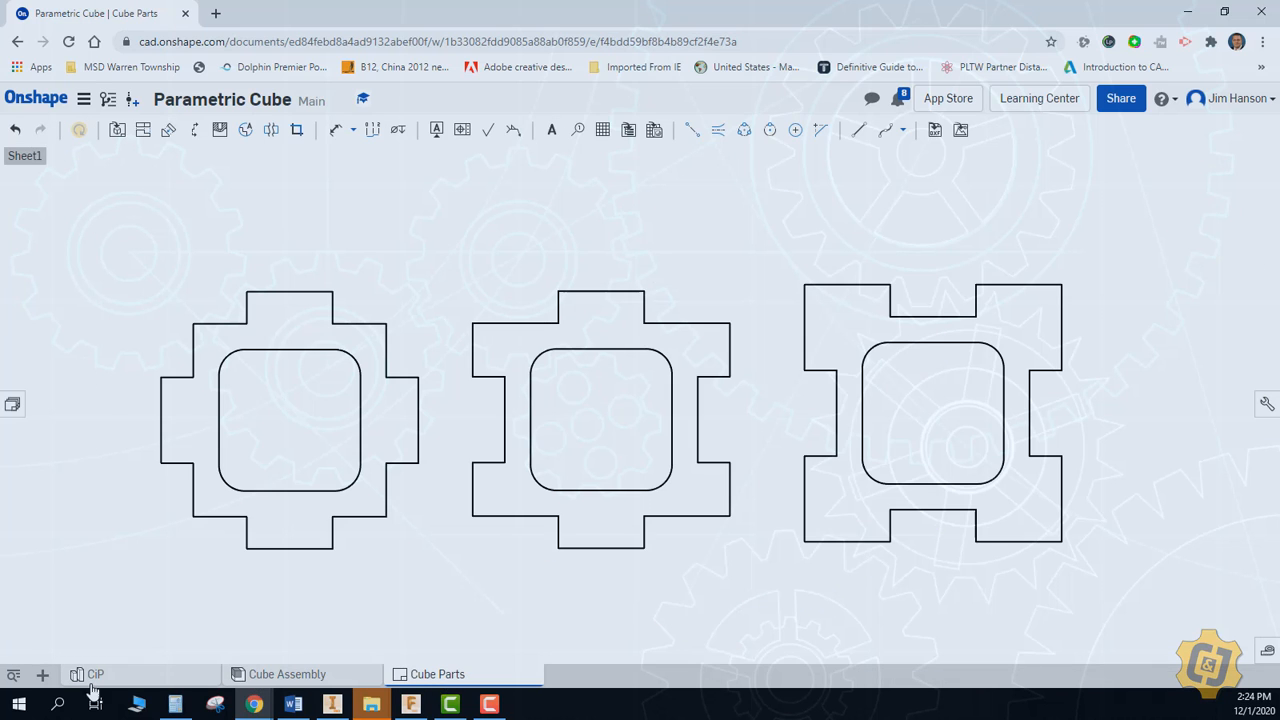
left_click(42, 674)
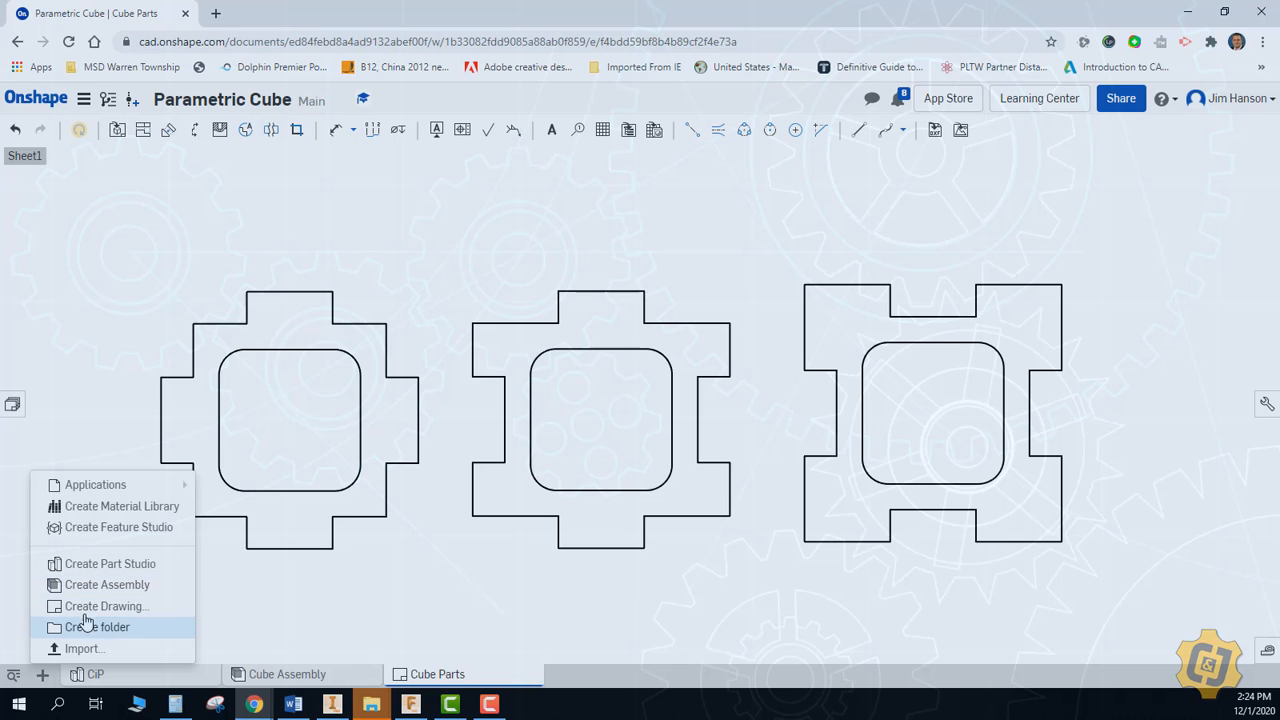
left_click(158, 678)
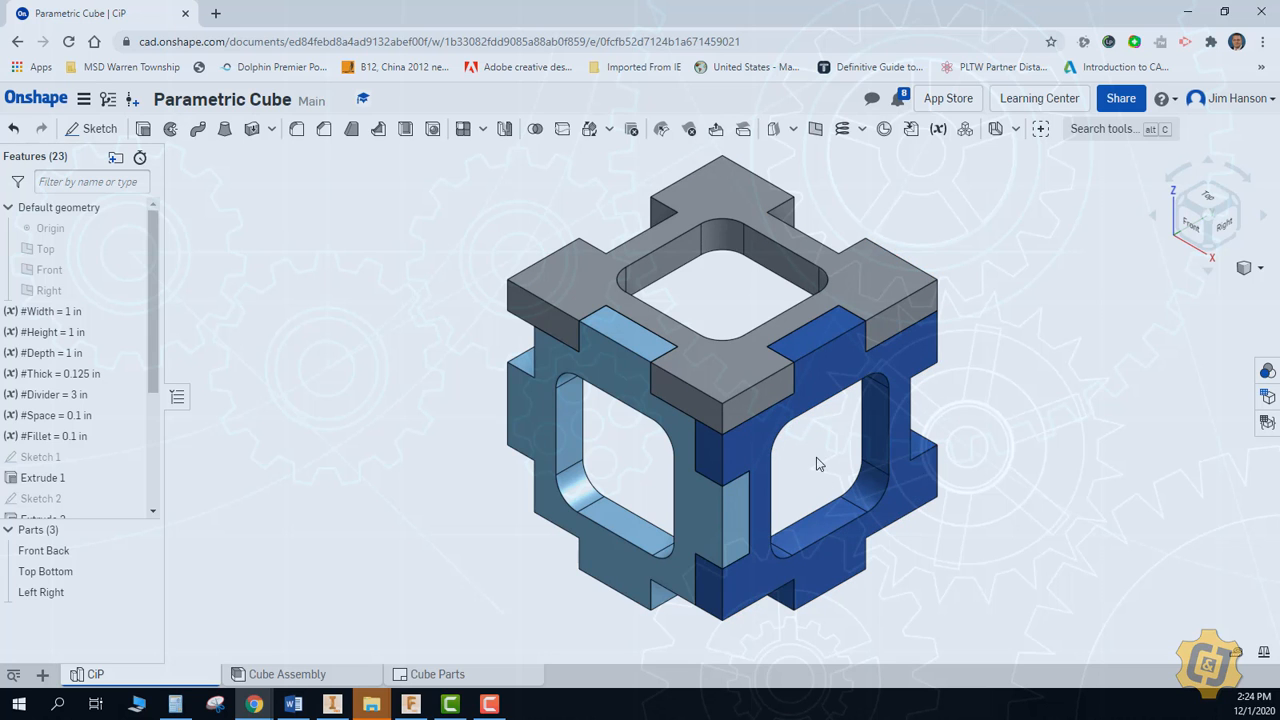
middle_click_drag(817, 463, 770, 468)
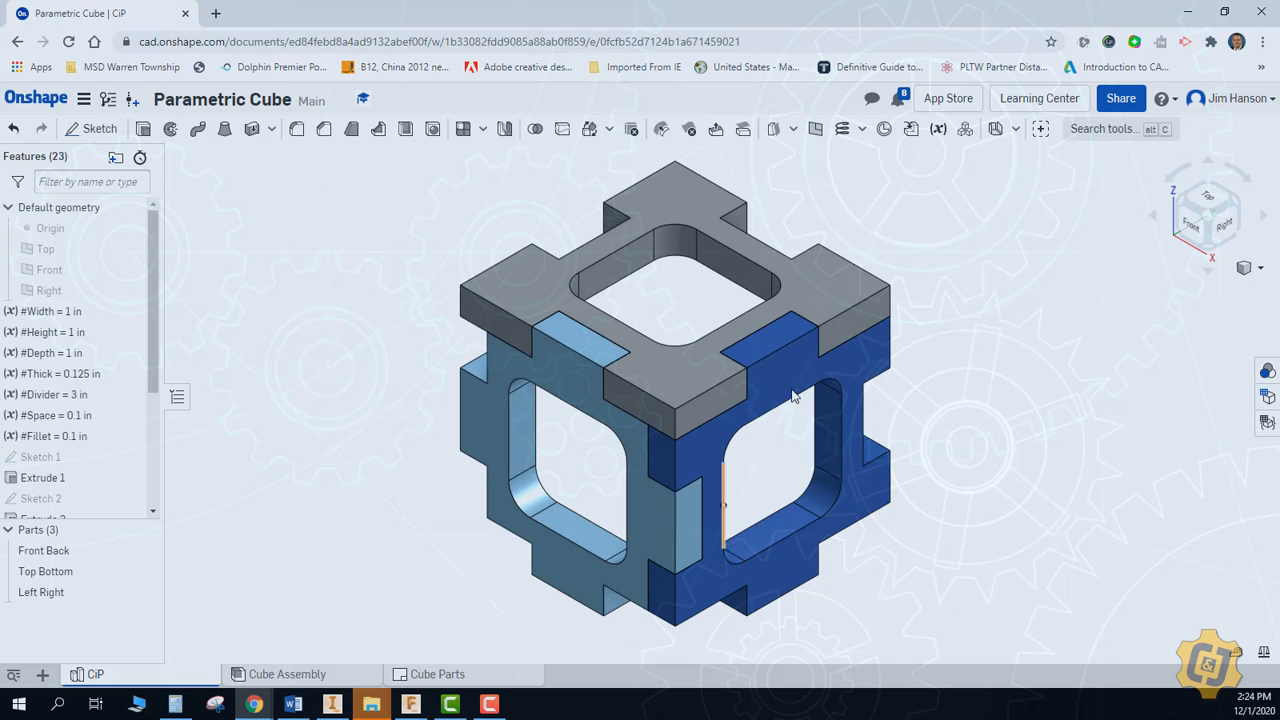
left_click(264, 676)
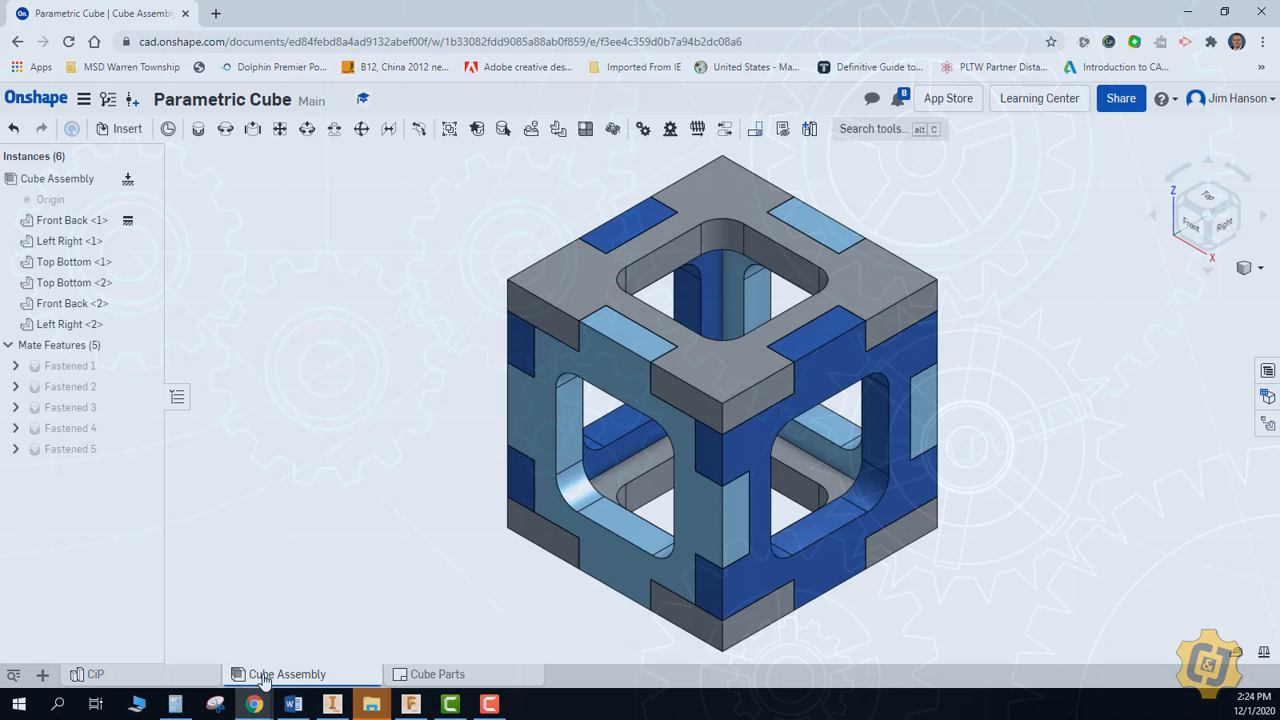
left_click(432, 675)
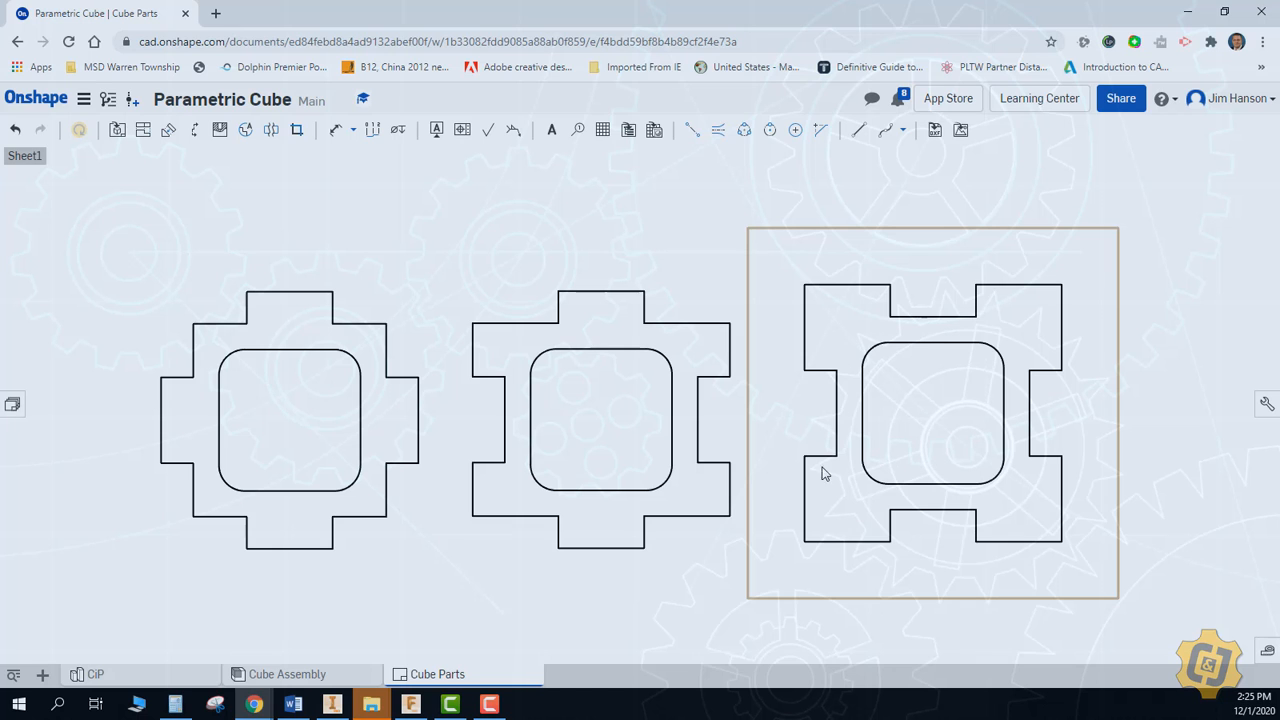
Return to the documents list and create a new document named "Parametric Cube"
left_click(22, 103)
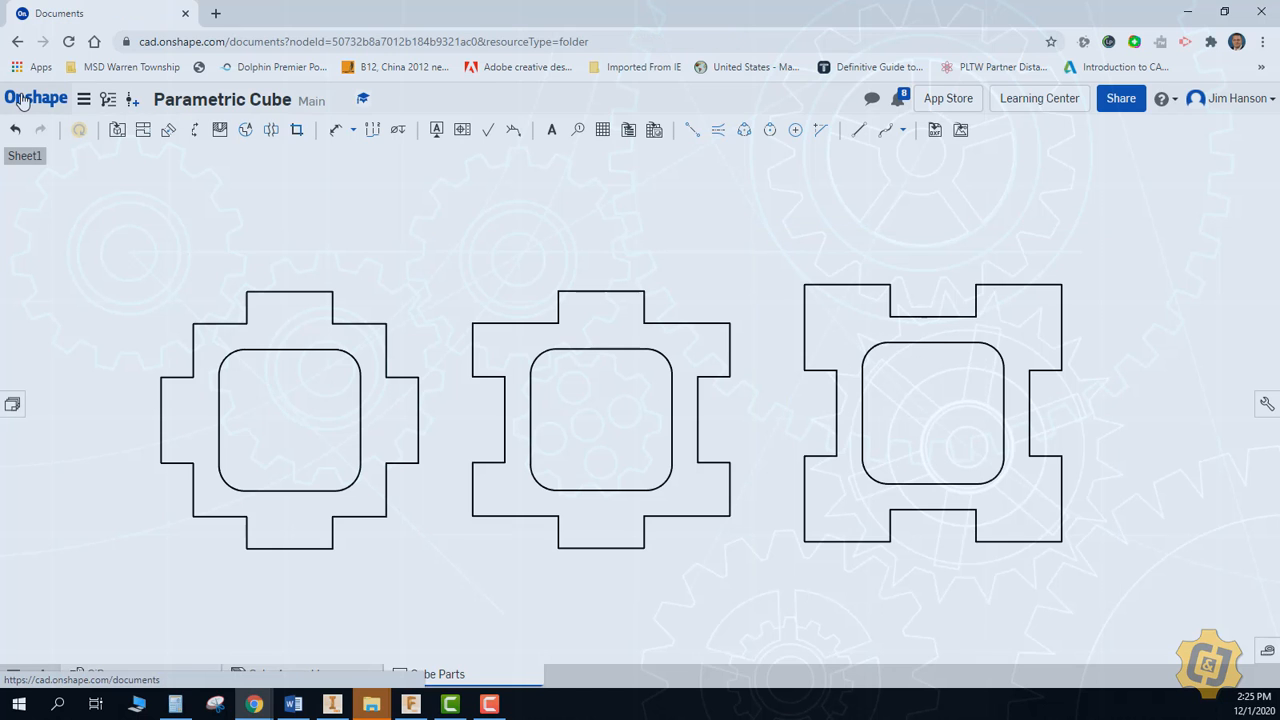
left_click(60, 134)
left_click(68, 164)
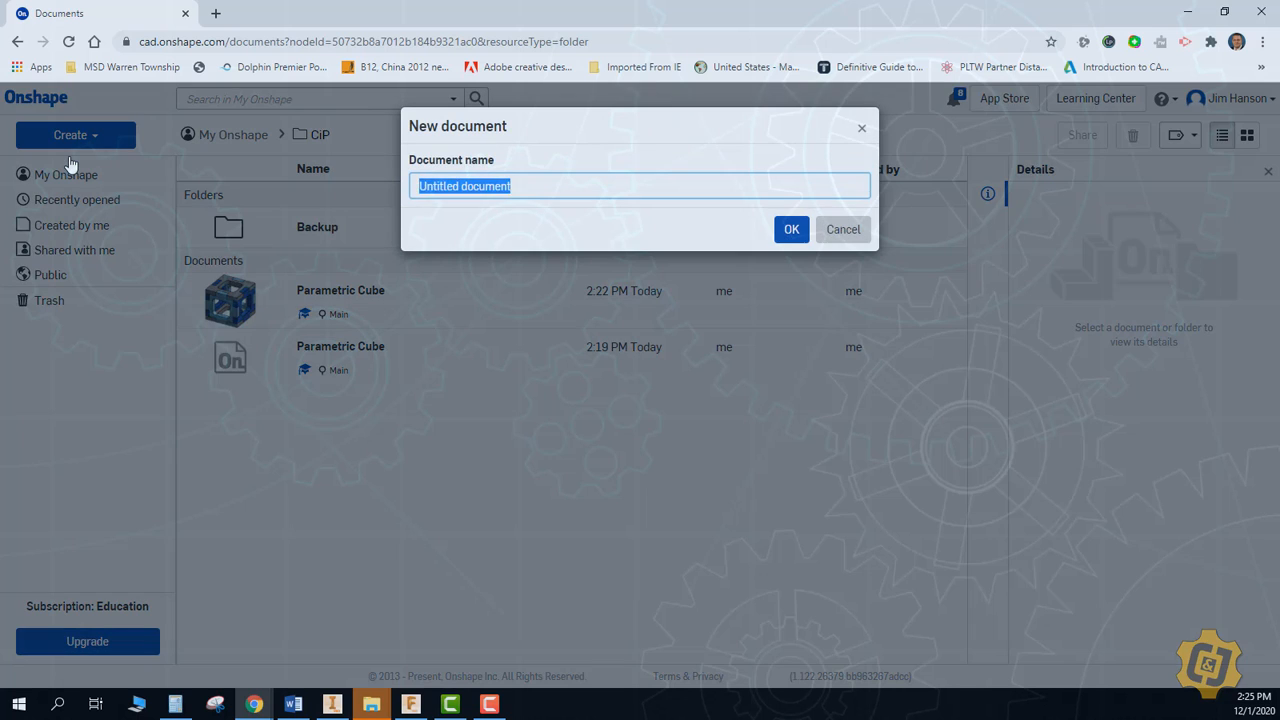
type("Parametric Cube")
key("Return")
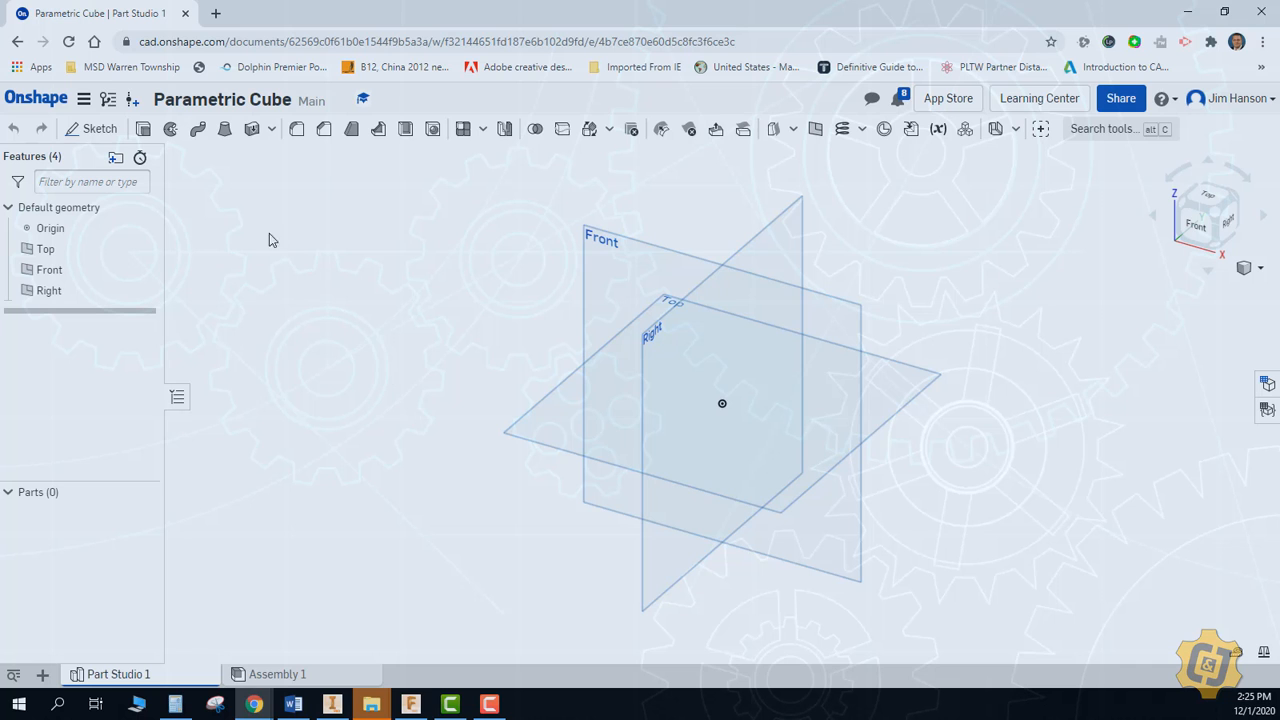
Start a sketch on the Front plane and draw a corner rectangle about 3.92 wide by 3.67 high, starting at the origin
left_click(92, 128)
left_click(604, 258)
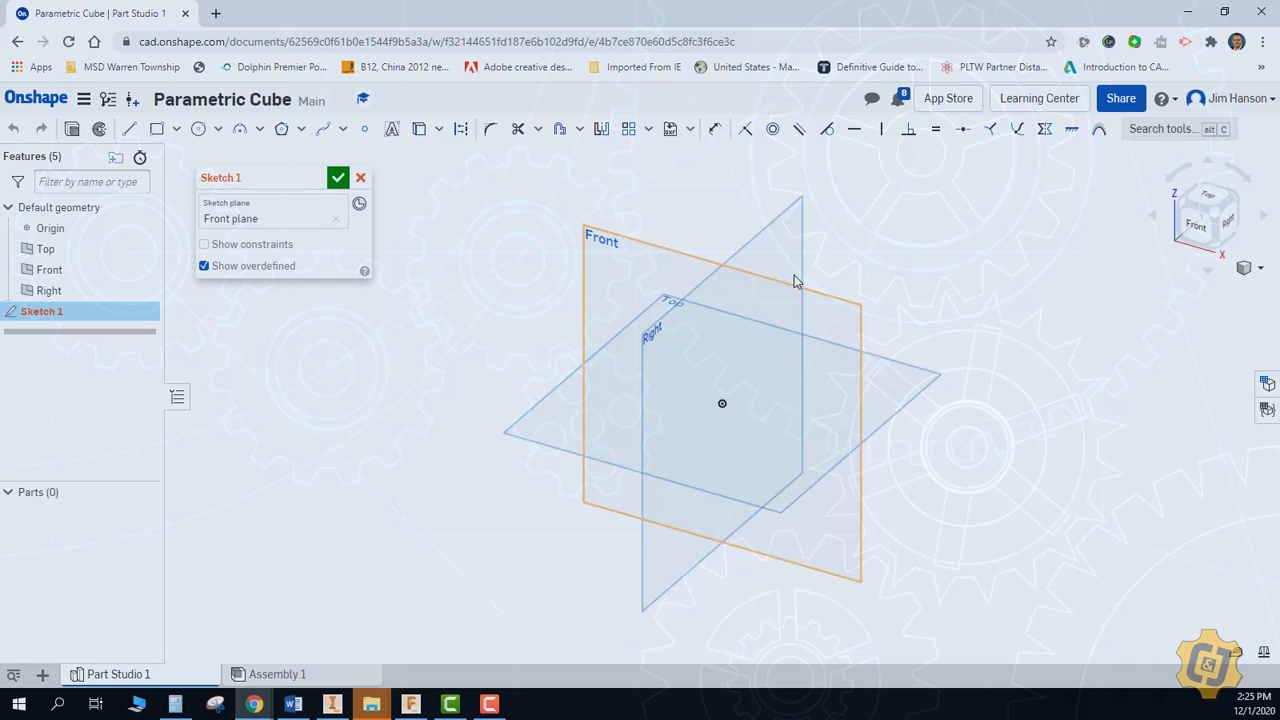
left_click(1182, 234)
middle_click_drag(1008, 309, 871, 375)
left_click(157, 129)
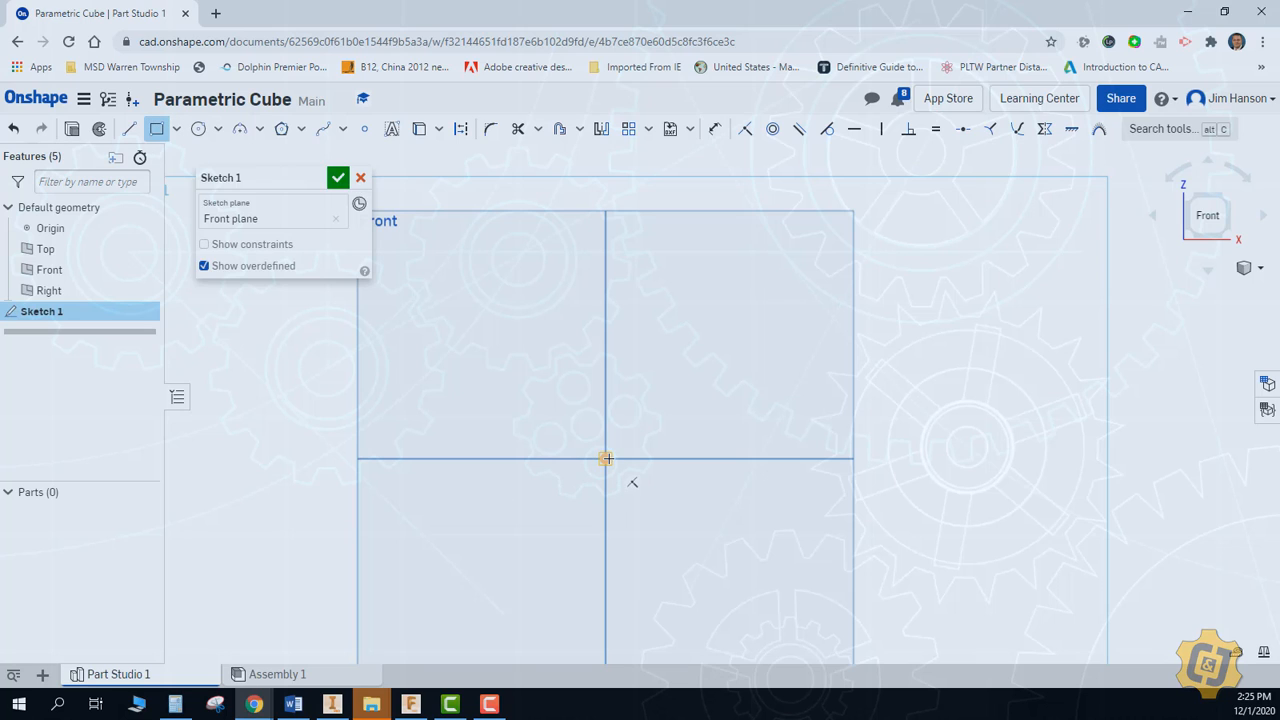
left_click(605, 459)
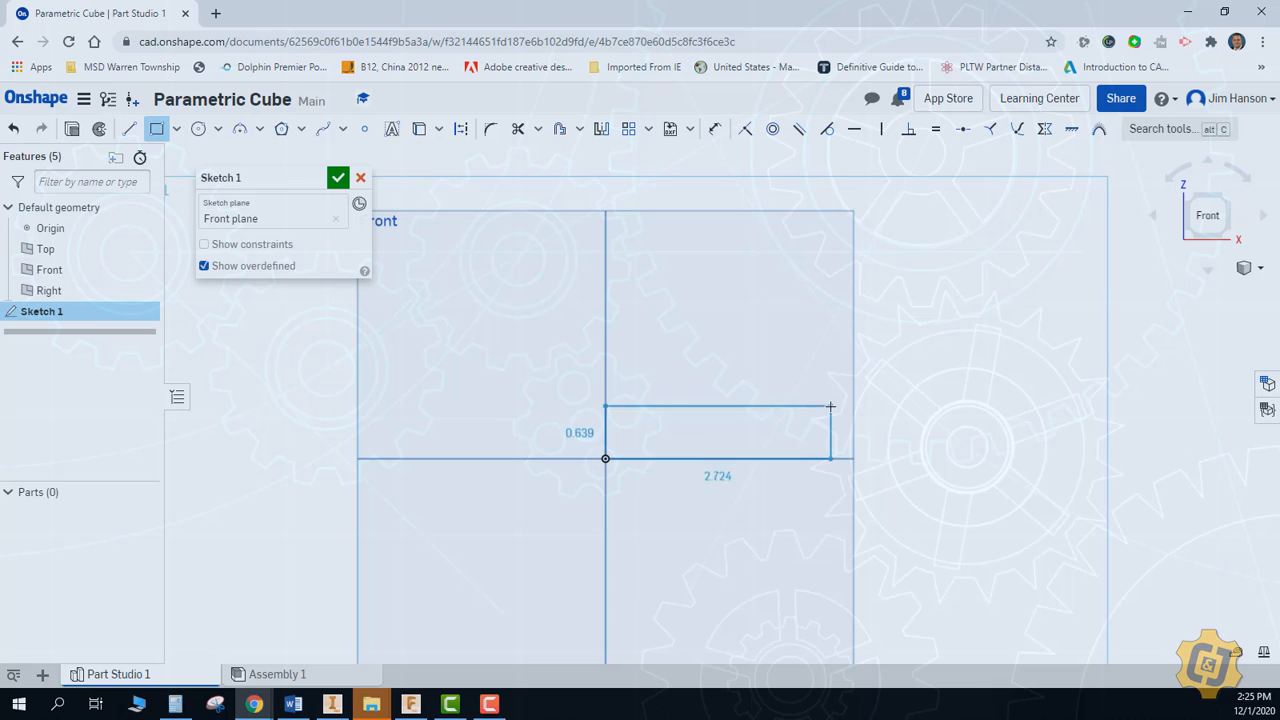
middle_click_drag(829, 409, 718, 503)
left_click(818, 252)
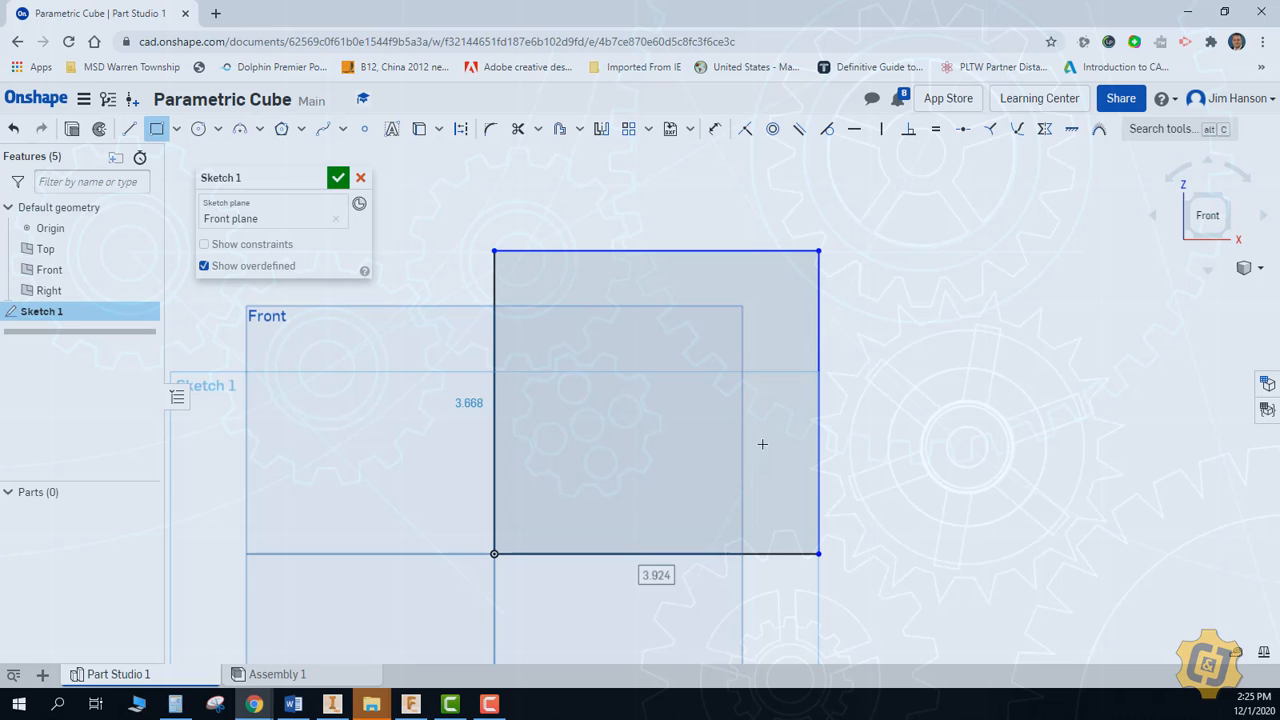
Sketch one small rectangle inside each edge of the square, the upper about 1.58 by 0.33 and the left about 0.55 by 1.5
left_click(602, 251)
left_click(733, 278)
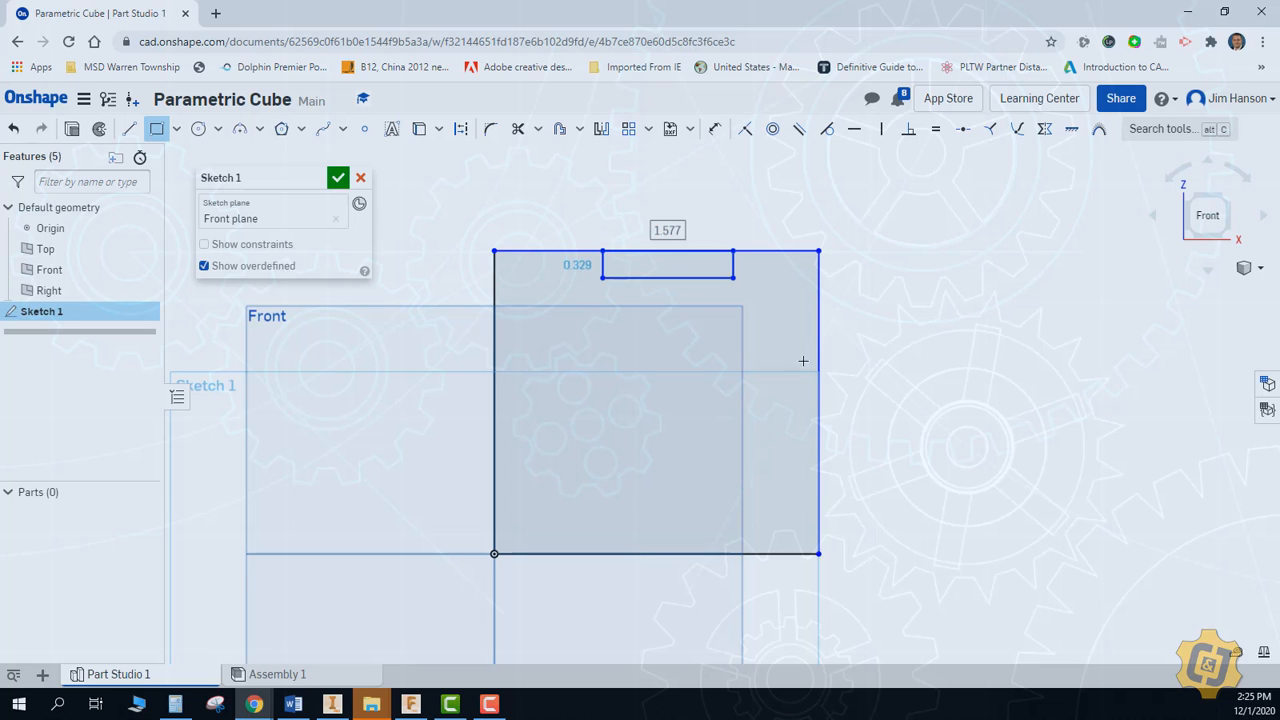
left_click(820, 362)
left_click(775, 455)
left_click(595, 554)
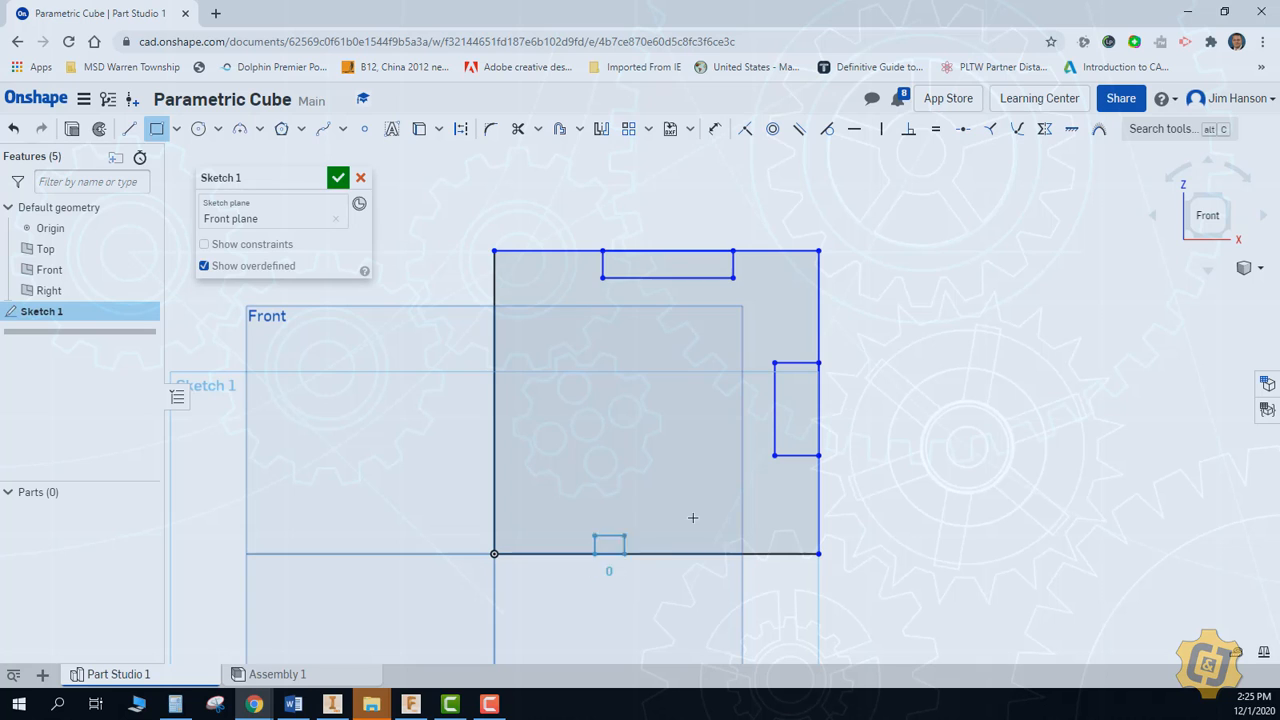
left_click(696, 516)
left_click(494, 337)
left_click(540, 461)
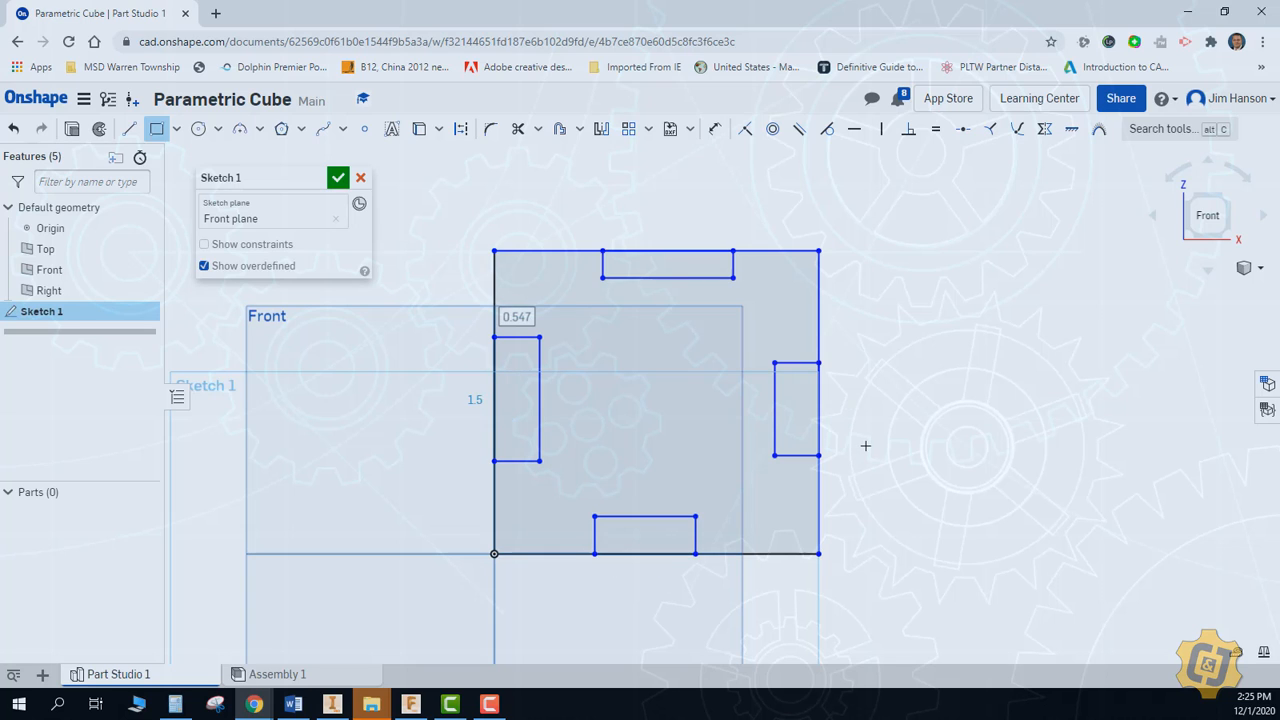
right_click(870, 440)
left_click(905, 449)
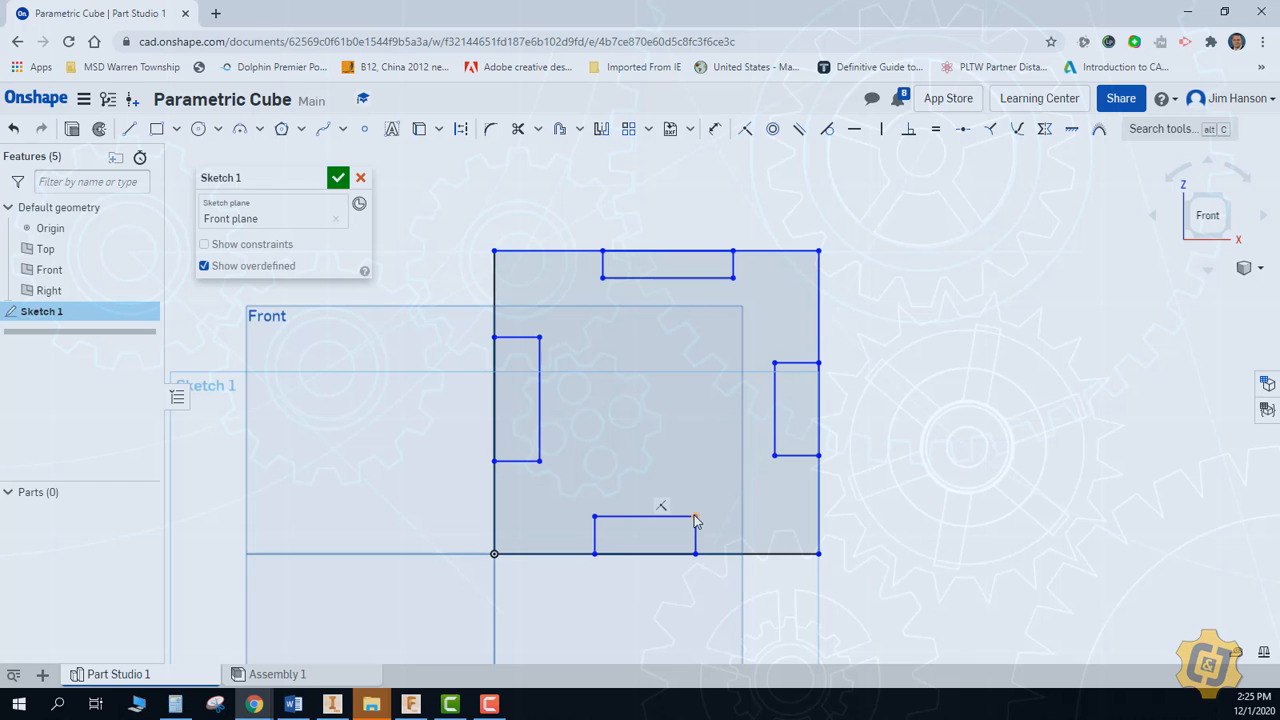
Move the corners of the lower and right rectangles to line up with the opposite rectangles
mouse_move(695, 517)
left_mouse_down()
mouse_move(731, 518)
mouse_move(737, 304)
mouse_move(737, 508)
left_mouse_up()
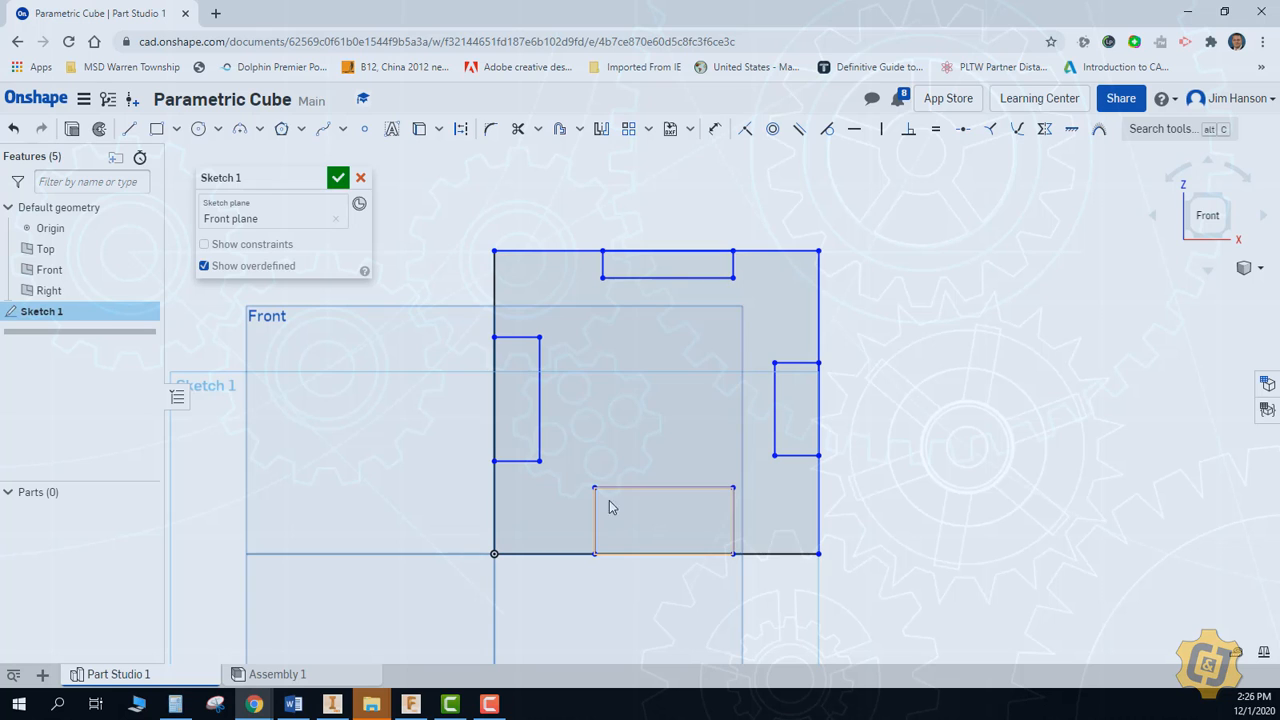
mouse_move(595, 490)
left_mouse_down()
mouse_move(600, 282)
mouse_move(603, 517)
mouse_move(589, 537)
mouse_move(560, 536)
mouse_move(620, 536)
mouse_move(603, 537)
left_mouse_up()
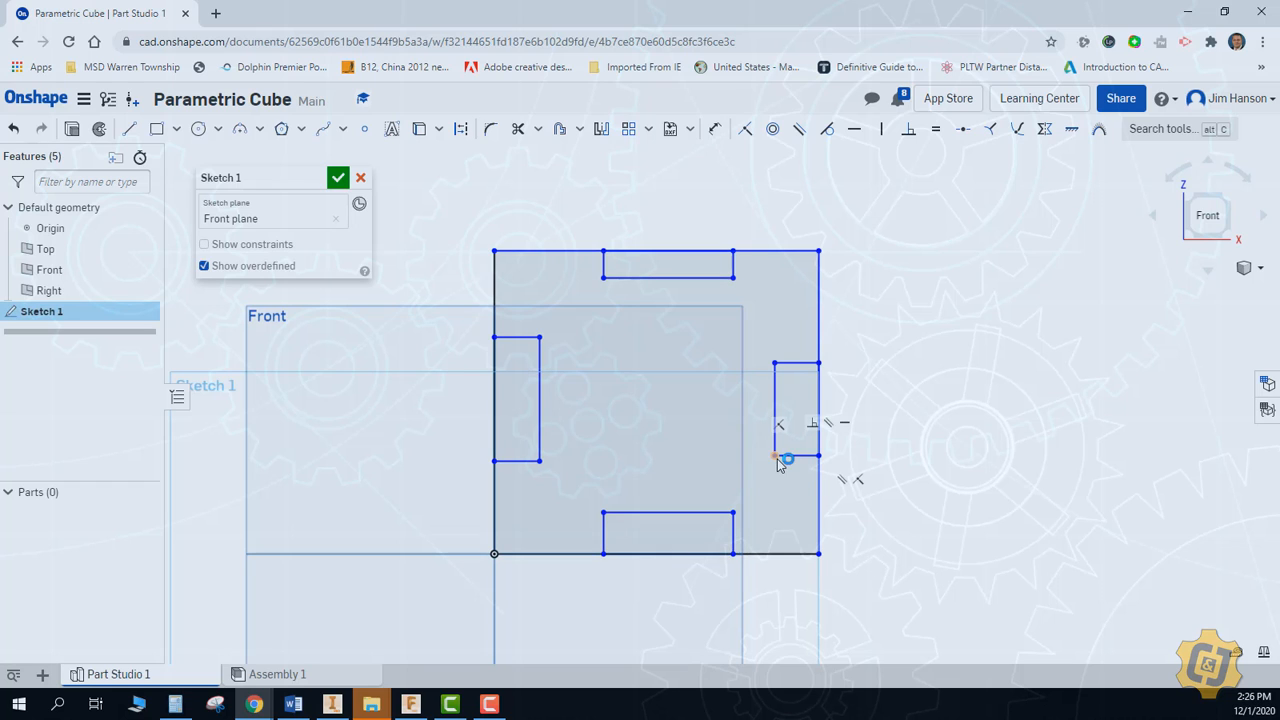
mouse_move(776, 458)
left_mouse_down()
mouse_move(541, 468)
mouse_move(694, 468)
mouse_move(734, 394)
mouse_move(720, 343)
left_mouse_up()
mouse_move(588, 361)
left_mouse_down()
mouse_move(543, 337)
mouse_move(755, 340)
mouse_move(766, 371)
mouse_move(794, 349)
mouse_move(800, 322)
mouse_move(796, 335)
left_mouse_up()
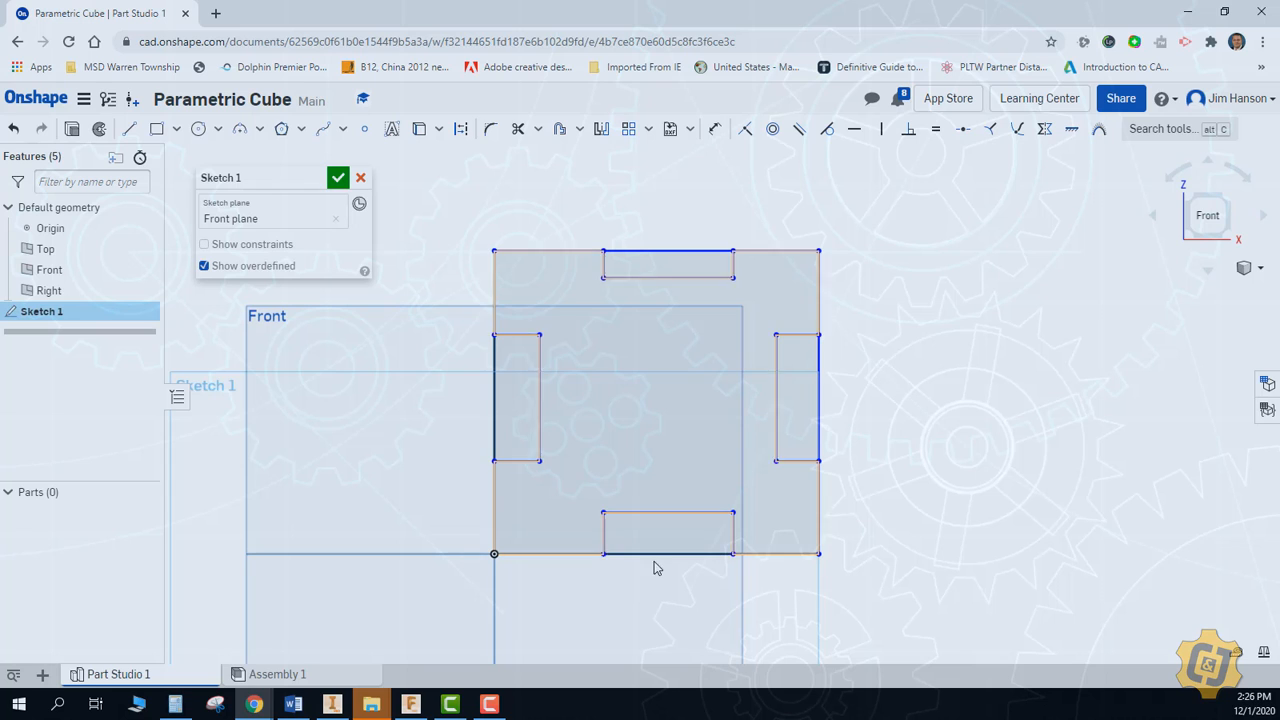
Replace the lower and right rectangles with ones aligned to the opposite rectangles' corners, the right about 0.47 by 1.53, the lower about 1.57 wide
left_click_drag(552, 594, 934, 317)
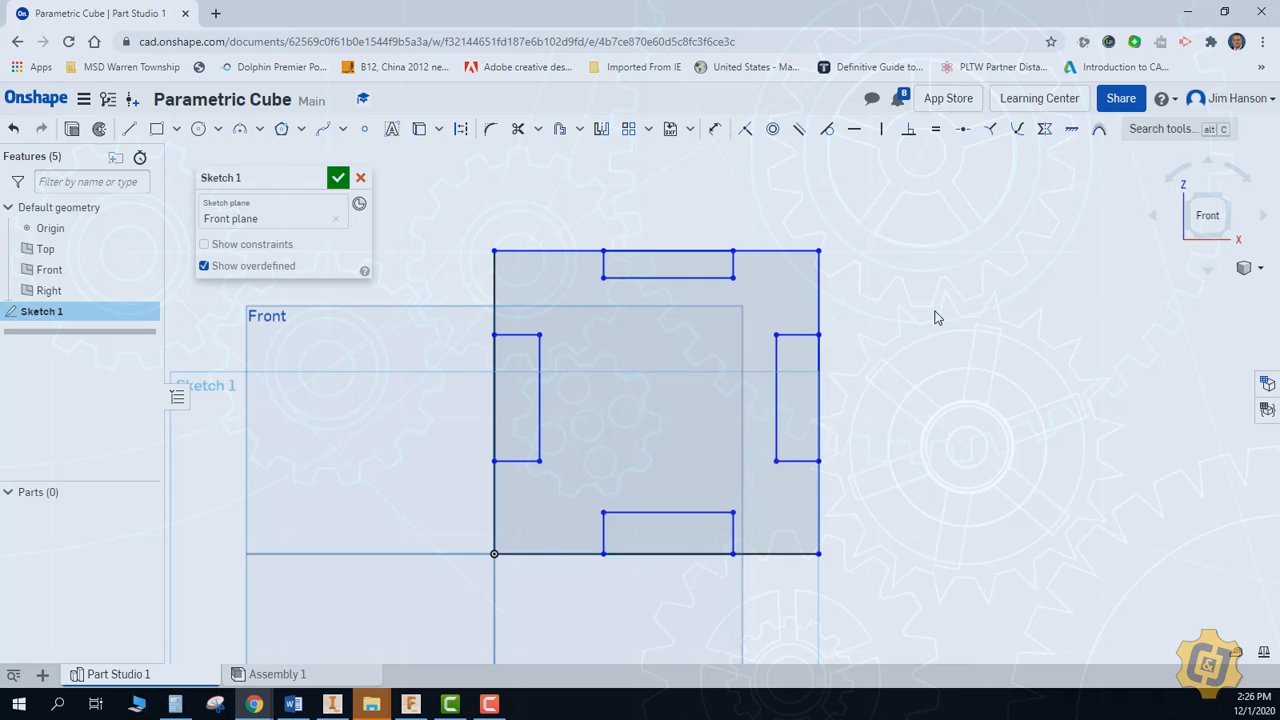
key("Delete")
left_click(156, 128)
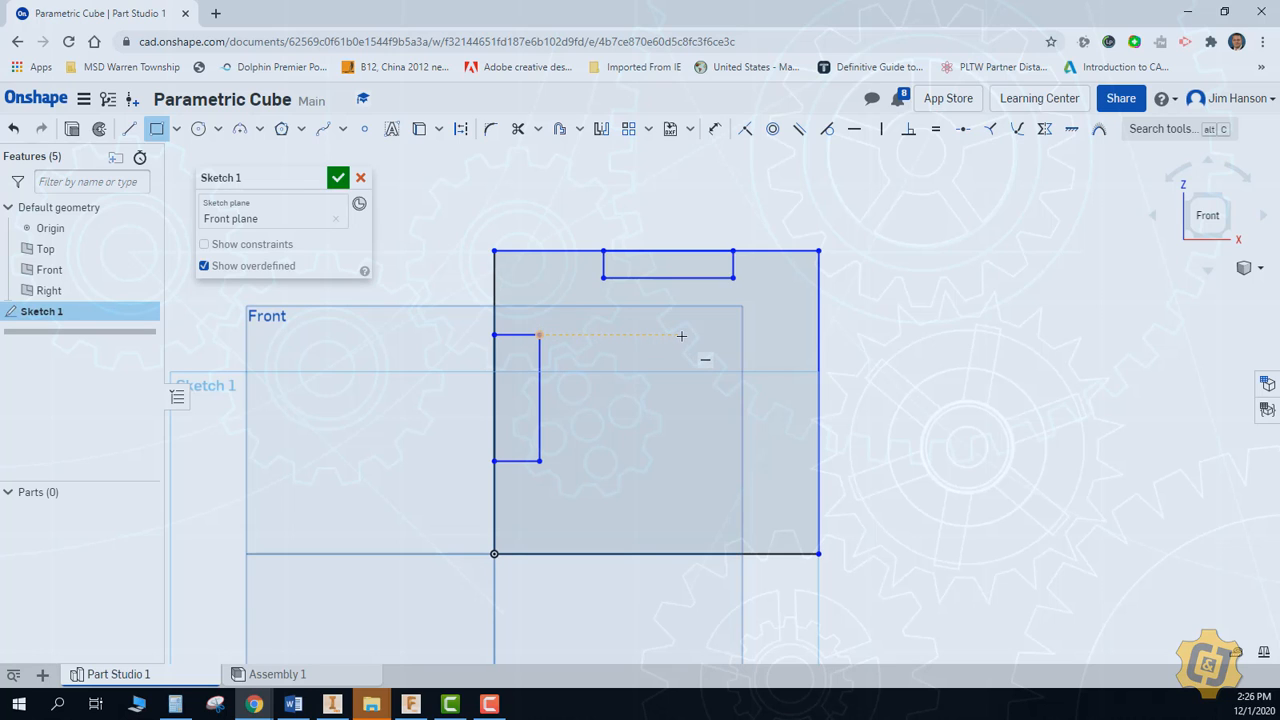
left_click(815, 332)
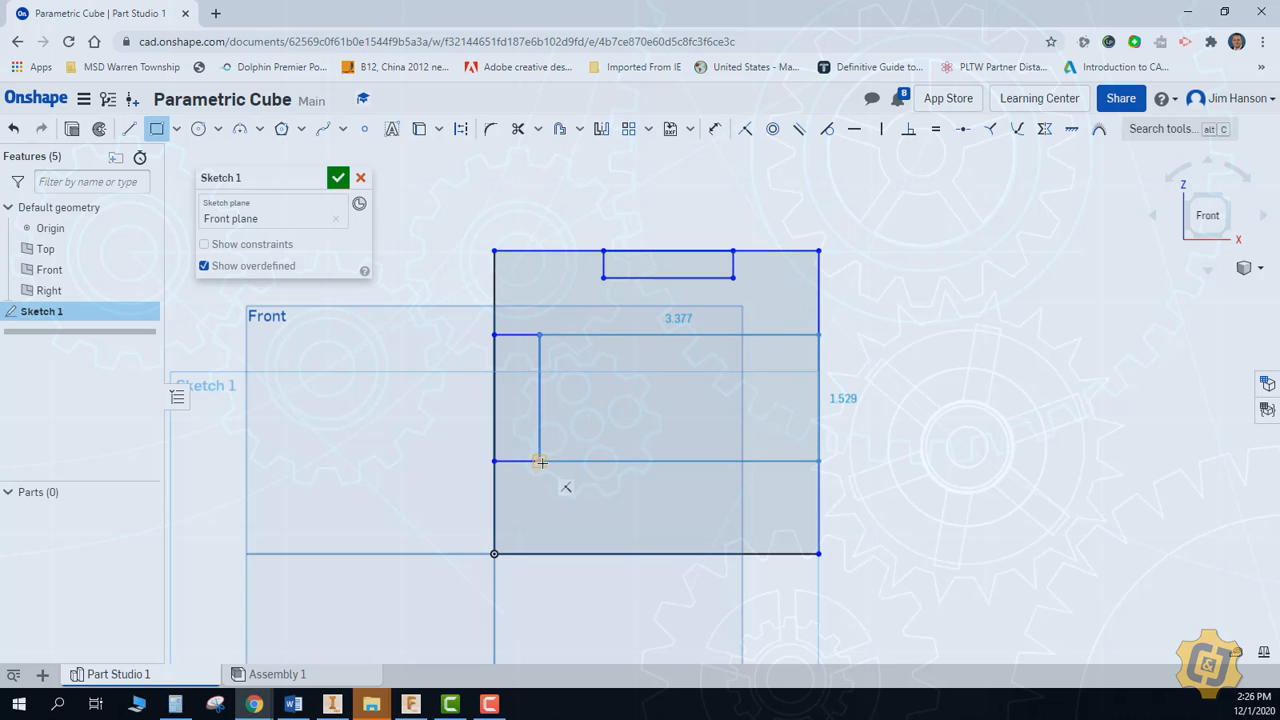
left_click(779, 461)
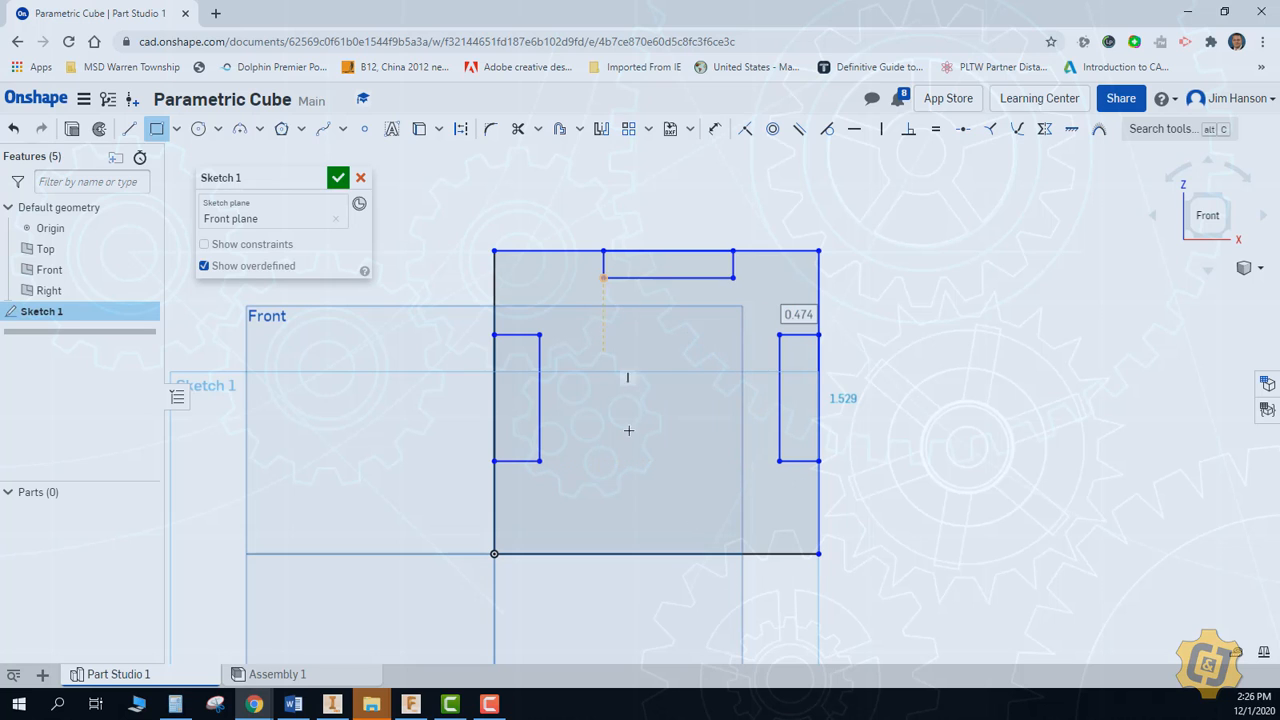
left_click(603, 553)
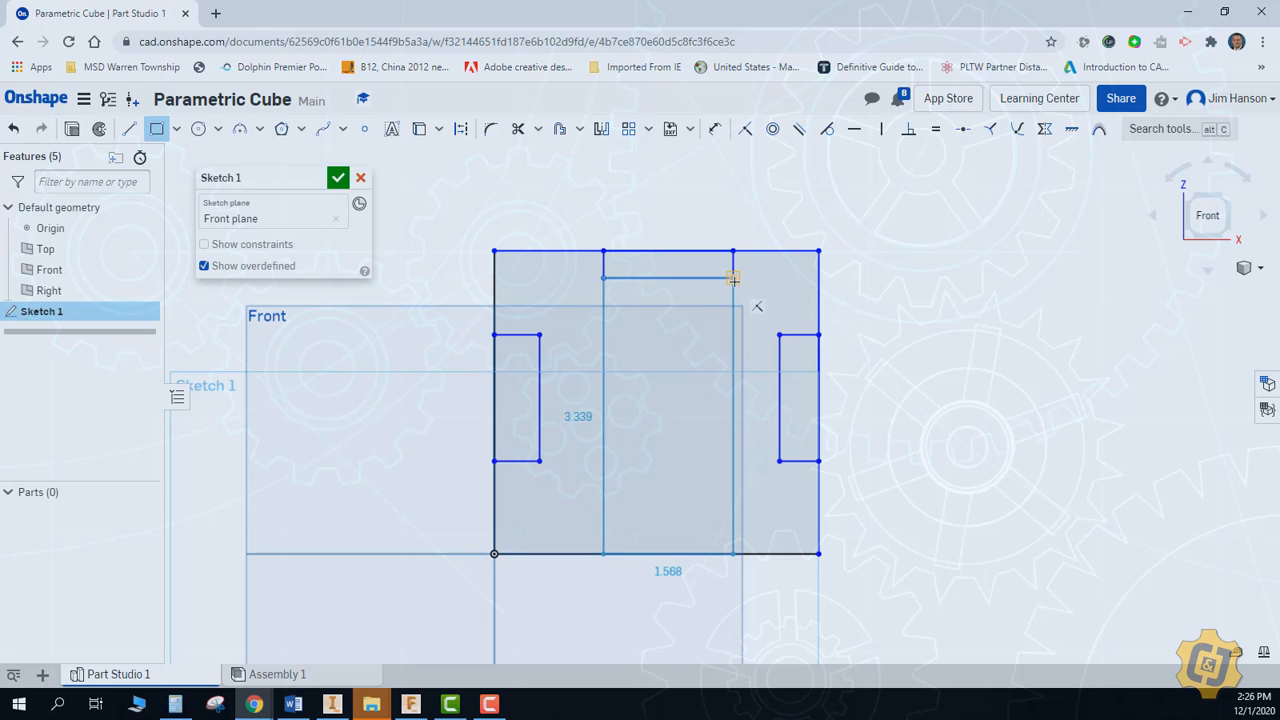
left_click(733, 520)
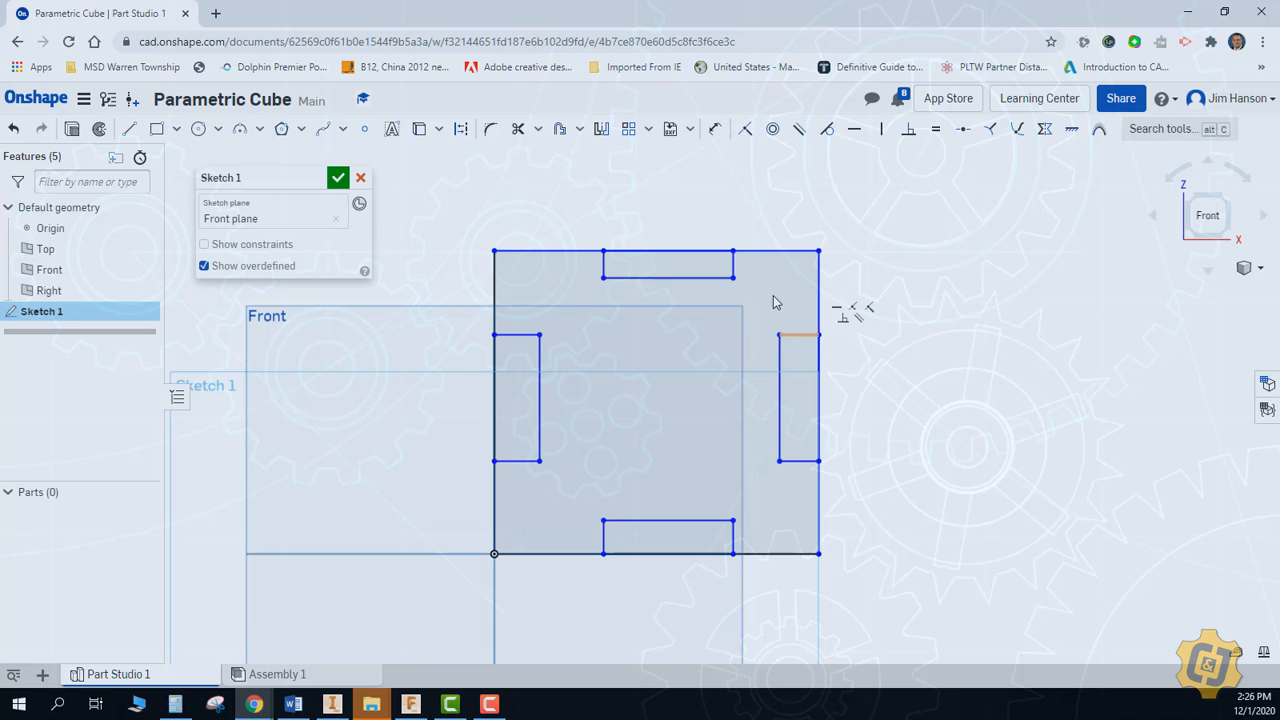
Apply Equal constraints between the short sides of the four edge rectangles, then shift the upper rectangle's inner corner slightly downward
left_click(936, 133)
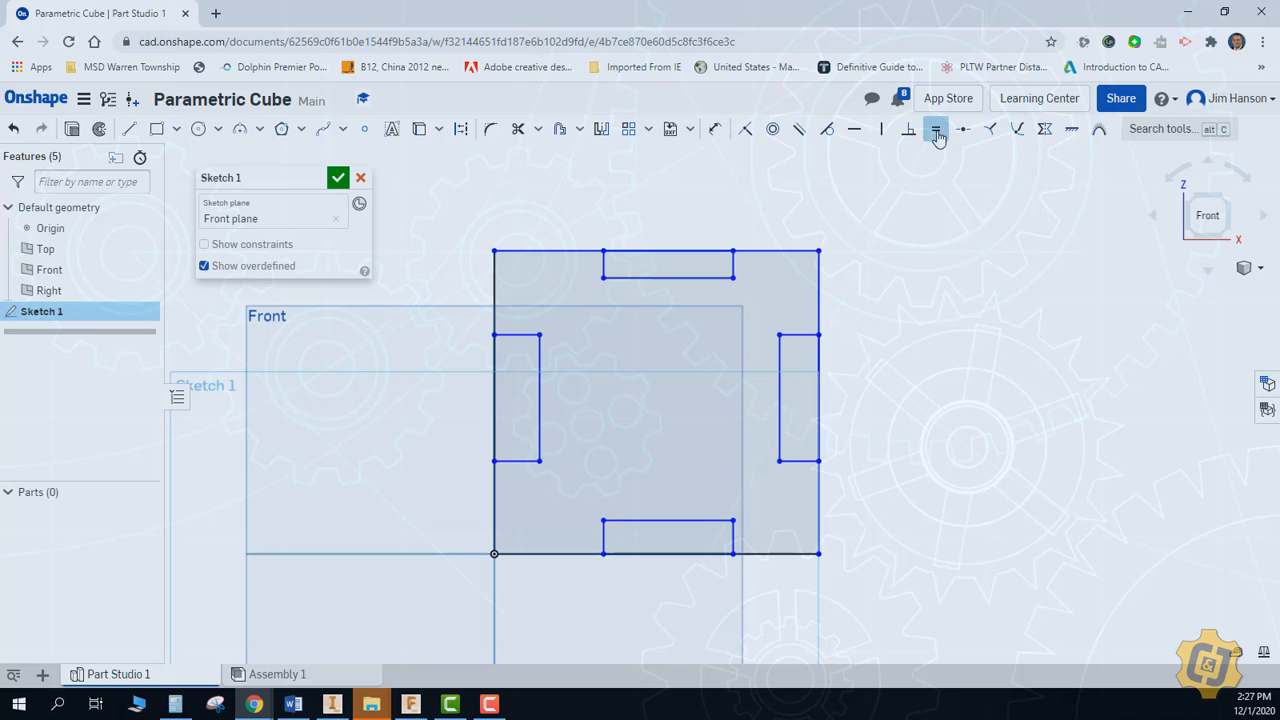
left_click(732, 265)
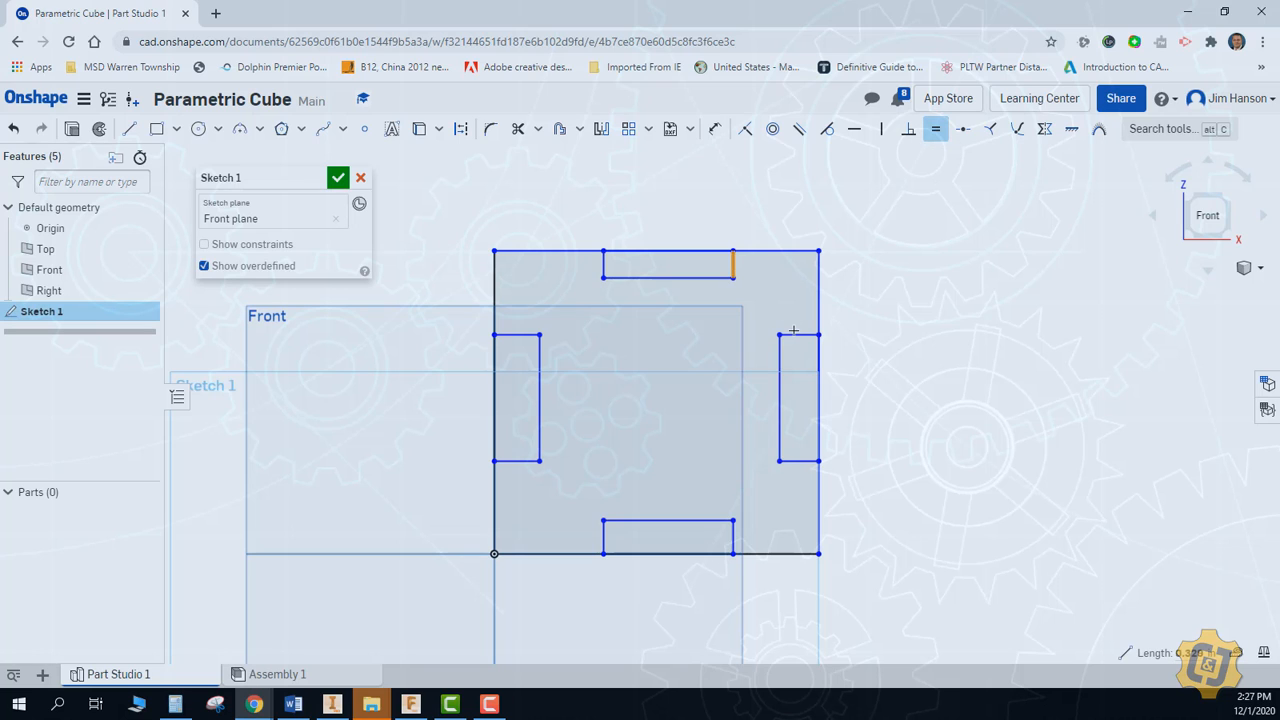
left_click(795, 336)
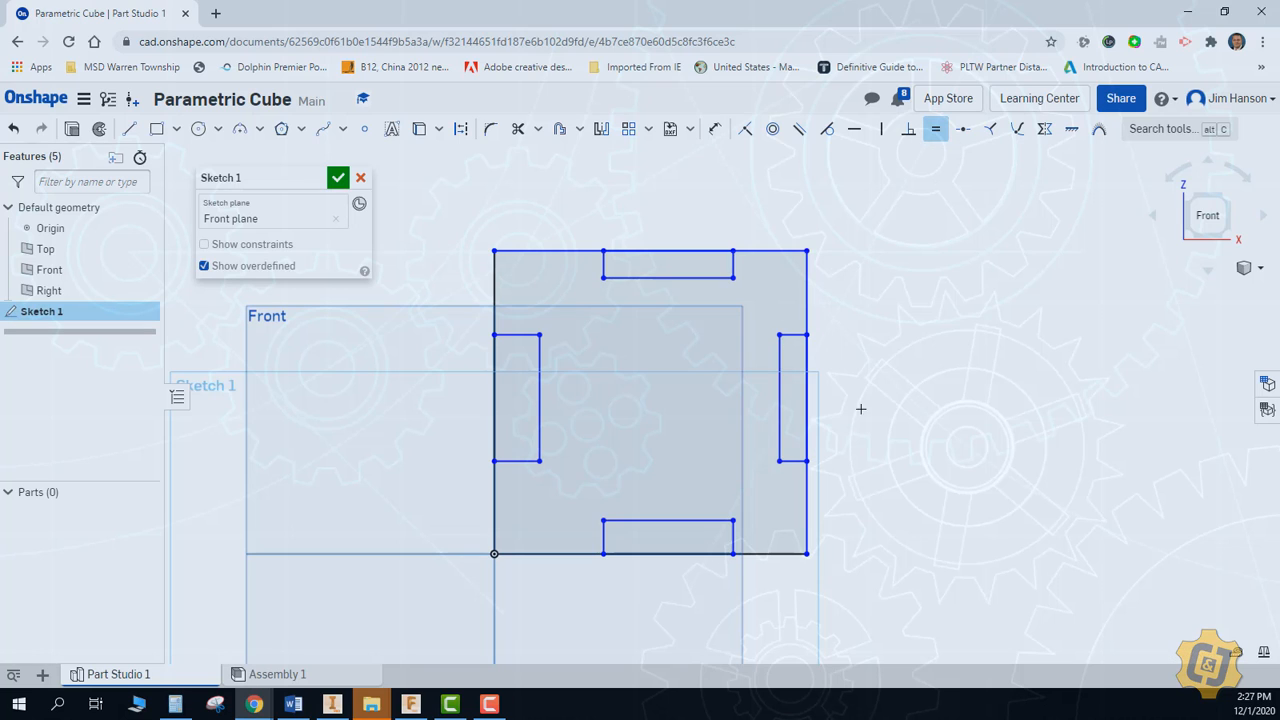
left_click(797, 462)
left_click(734, 530)
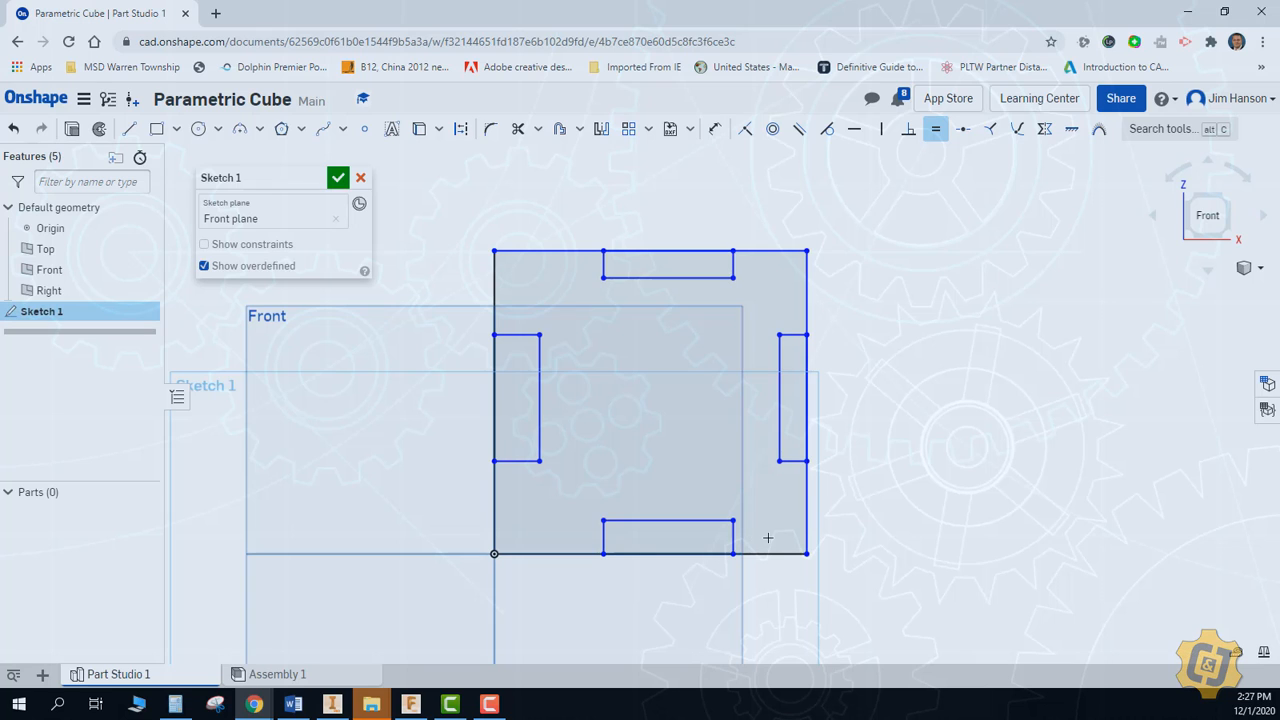
left_click(604, 536)
left_click(525, 462)
right_click(899, 356)
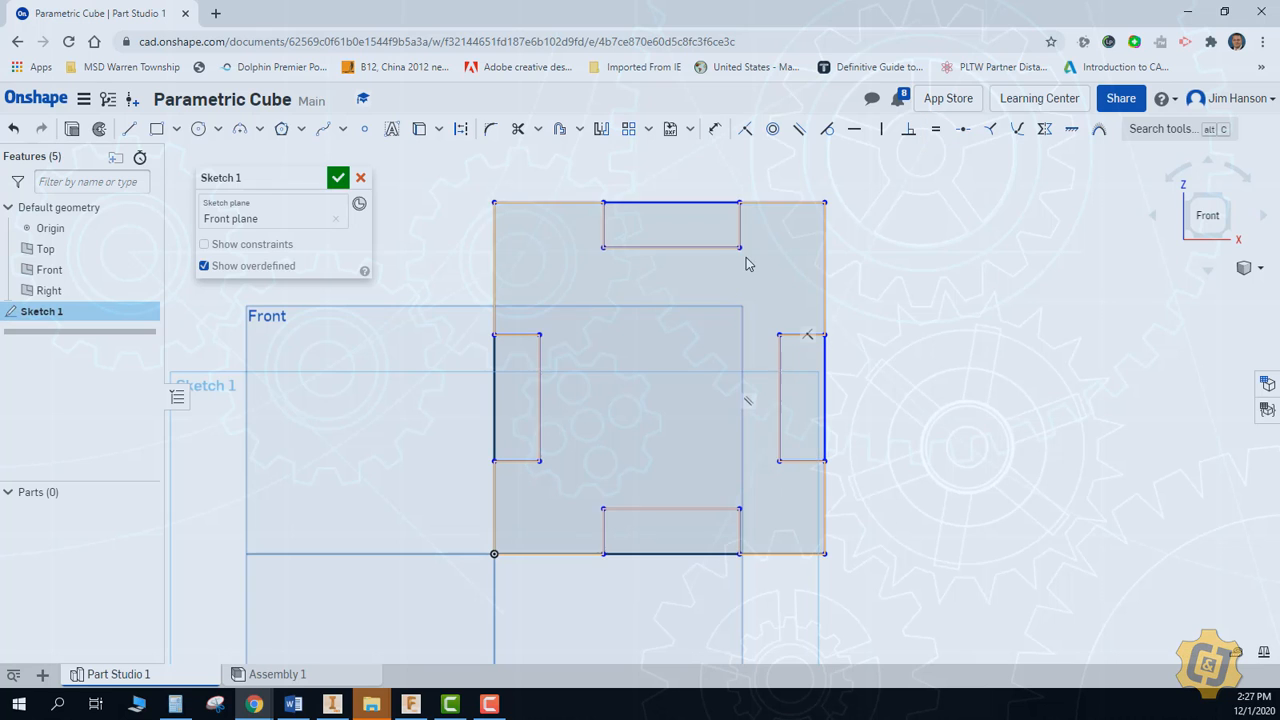
mouse_move(741, 248)
left_mouse_down()
mouse_move(745, 222)
mouse_move(743, 262)
left_mouse_up()
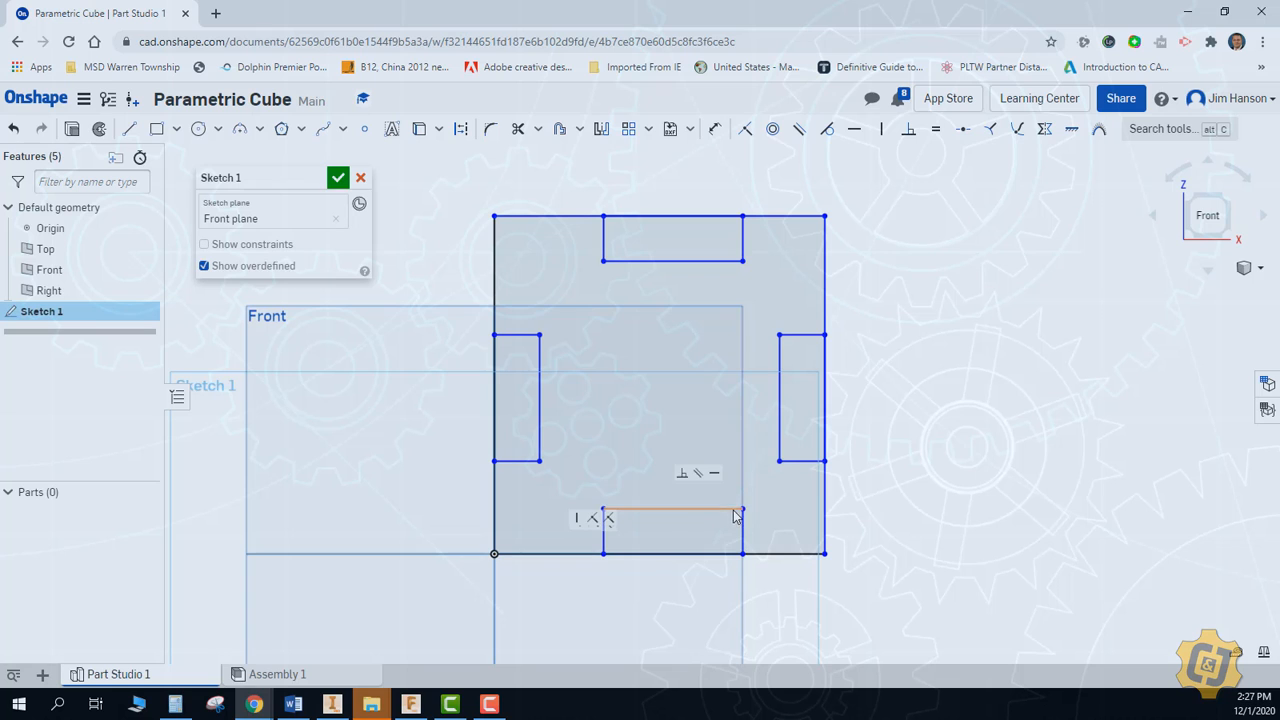
Reshape the edge rectangles by moving the lower rectangle's inner corners outward and the left rectangle's lower inner corner, then finish the sketch
mouse_move(743, 510)
left_mouse_down()
mouse_move(743, 545)
mouse_move(737, 503)
mouse_move(662, 515)
mouse_move(764, 512)
left_mouse_up()
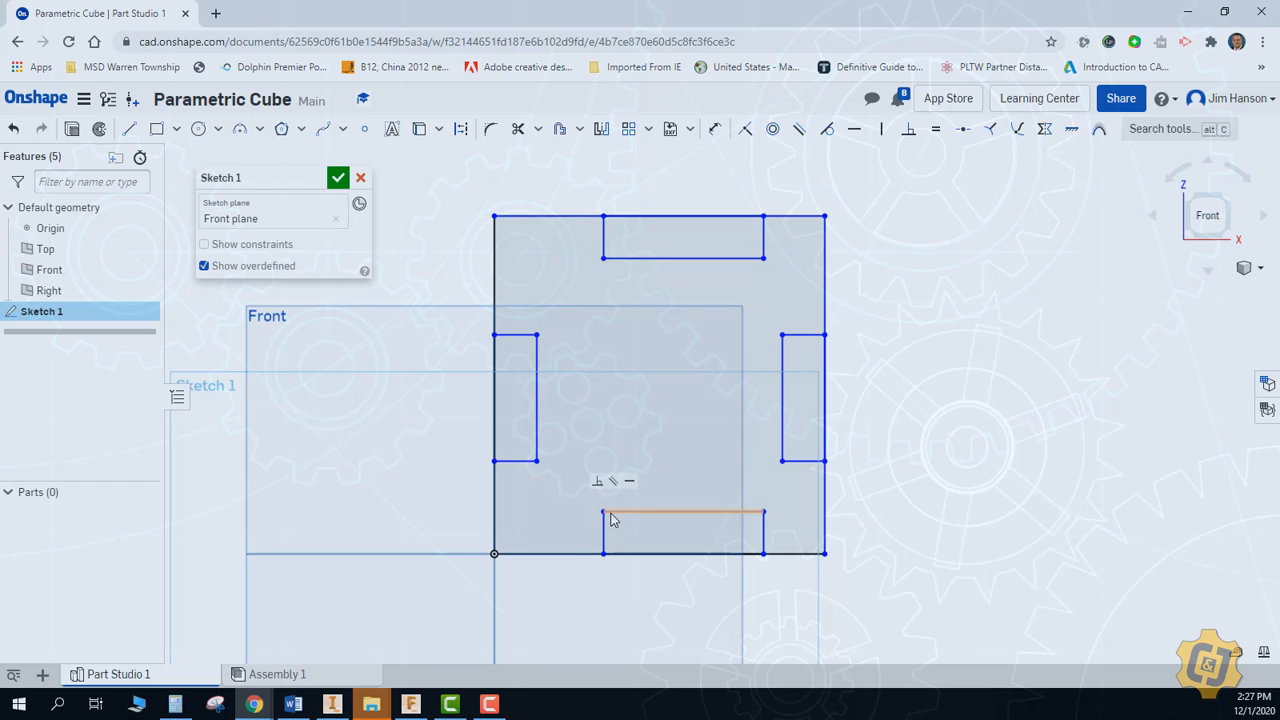
left_click_drag(626, 517, 594, 517)
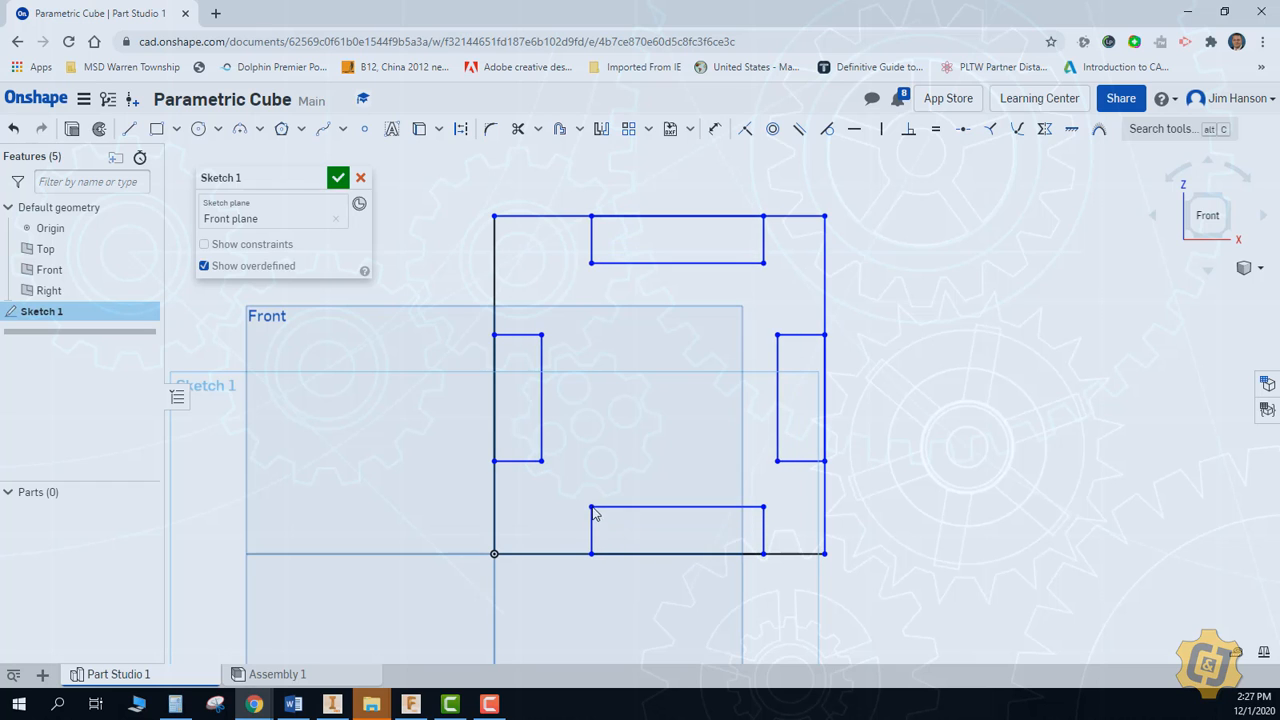
mouse_move(537, 436)
left_mouse_down()
mouse_move(557, 470)
mouse_move(556, 453)
left_mouse_up()
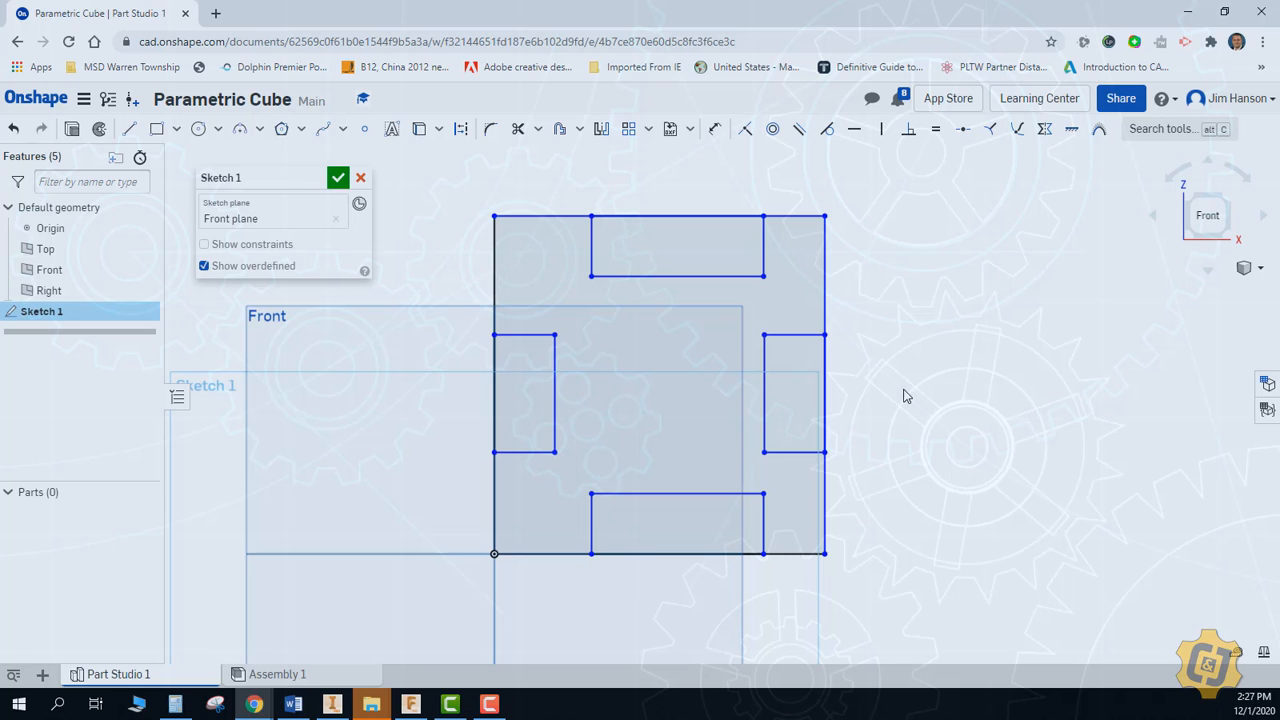
left_click(338, 179)
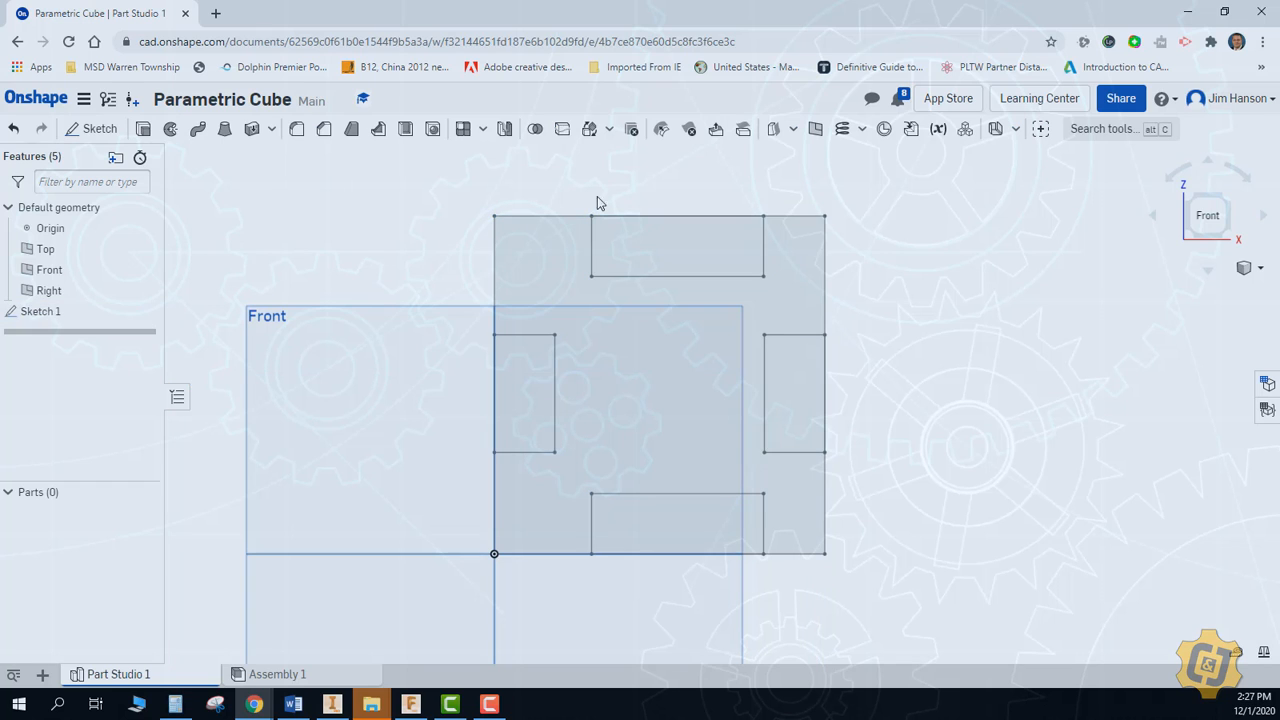
Create a length variable named Height with a value of 1 in
left_click(940, 130)
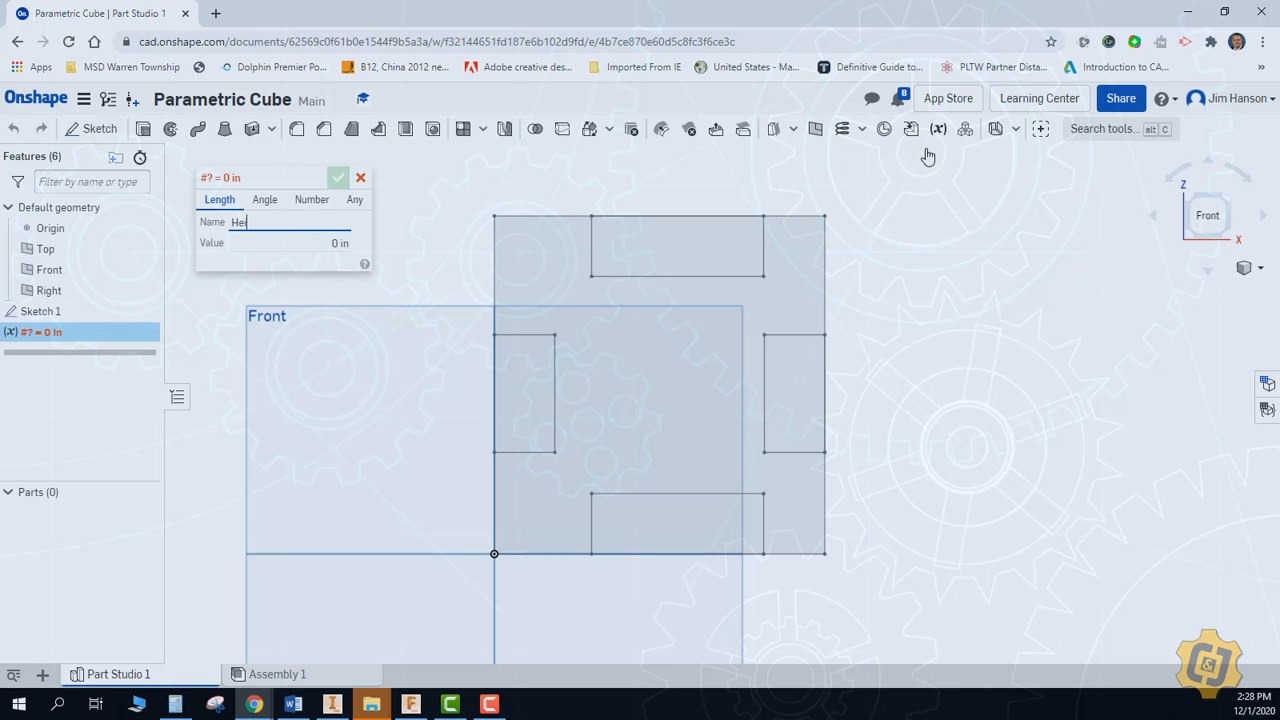
left_click(341, 242)
key("BackSpace")
type("1")
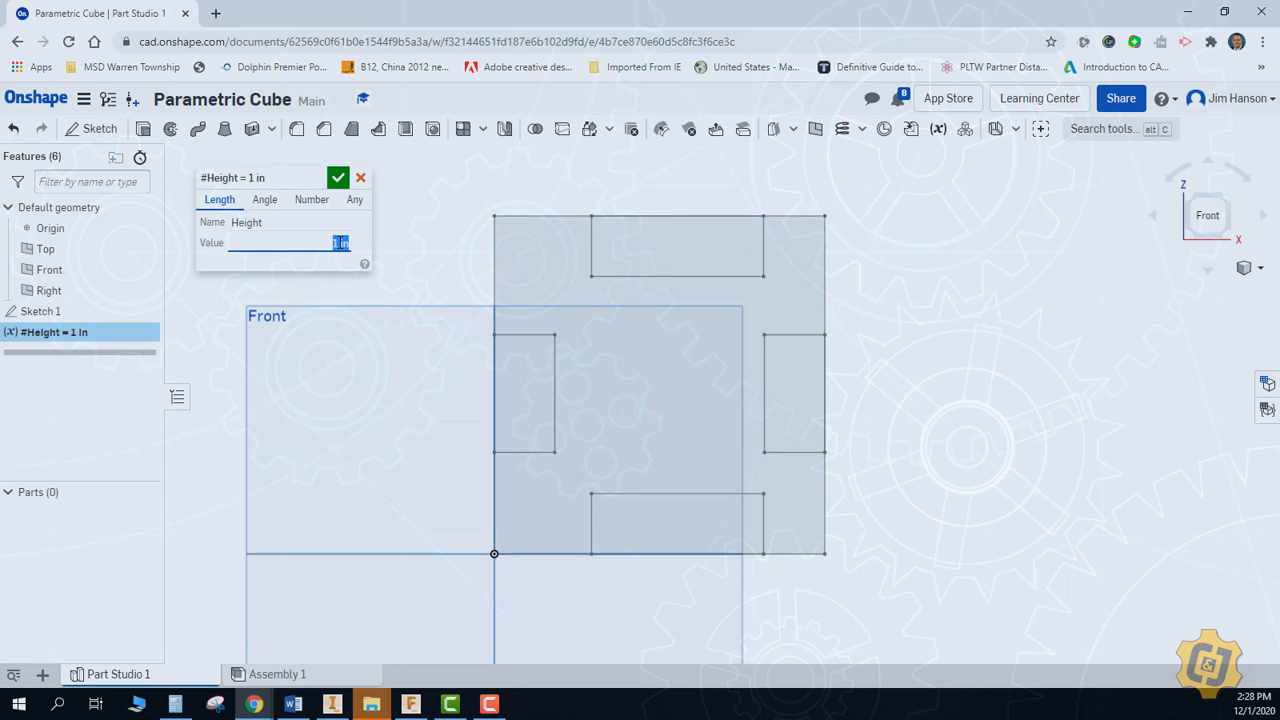
left_click(338, 177)
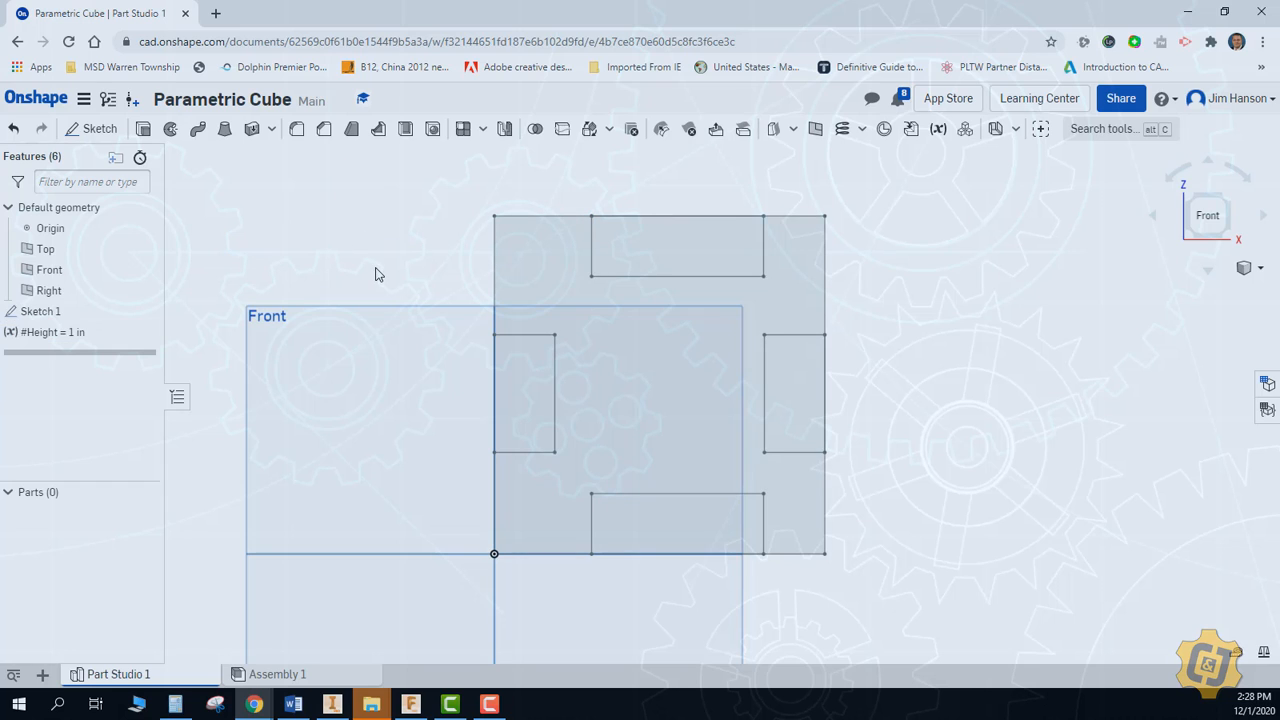
double_click(60, 318)
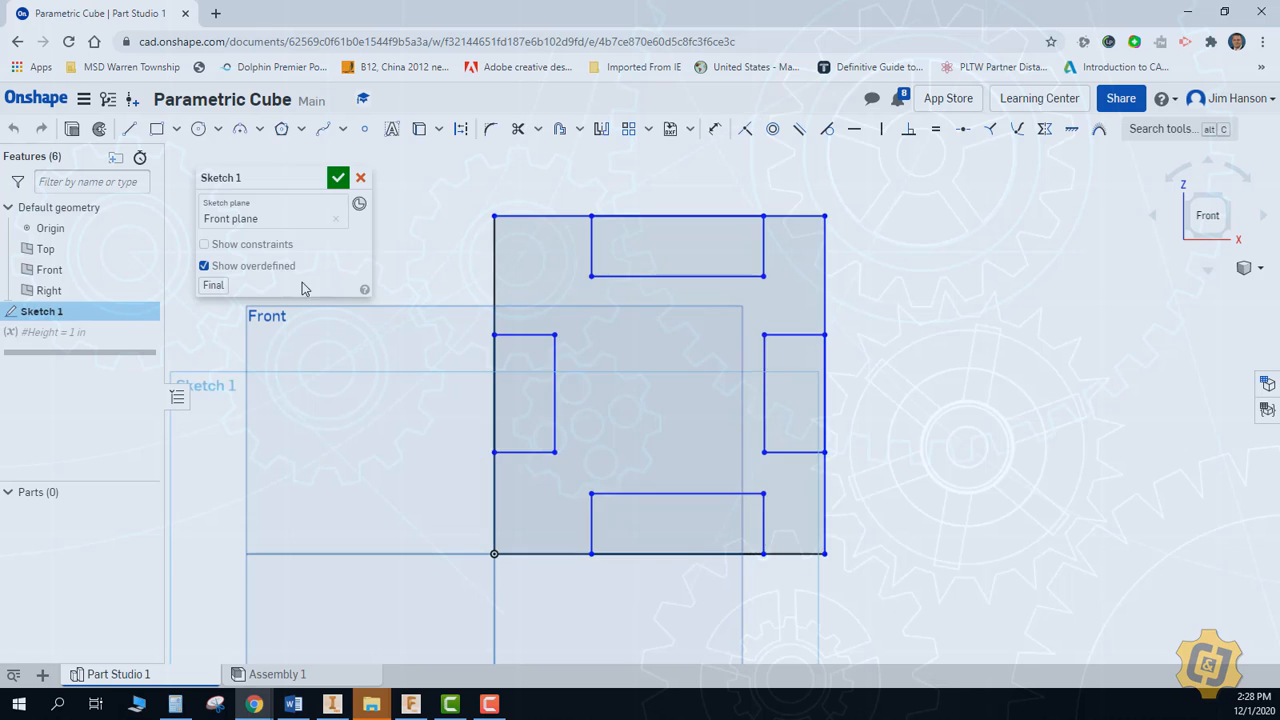
left_click(715, 128)
left_click(824, 238)
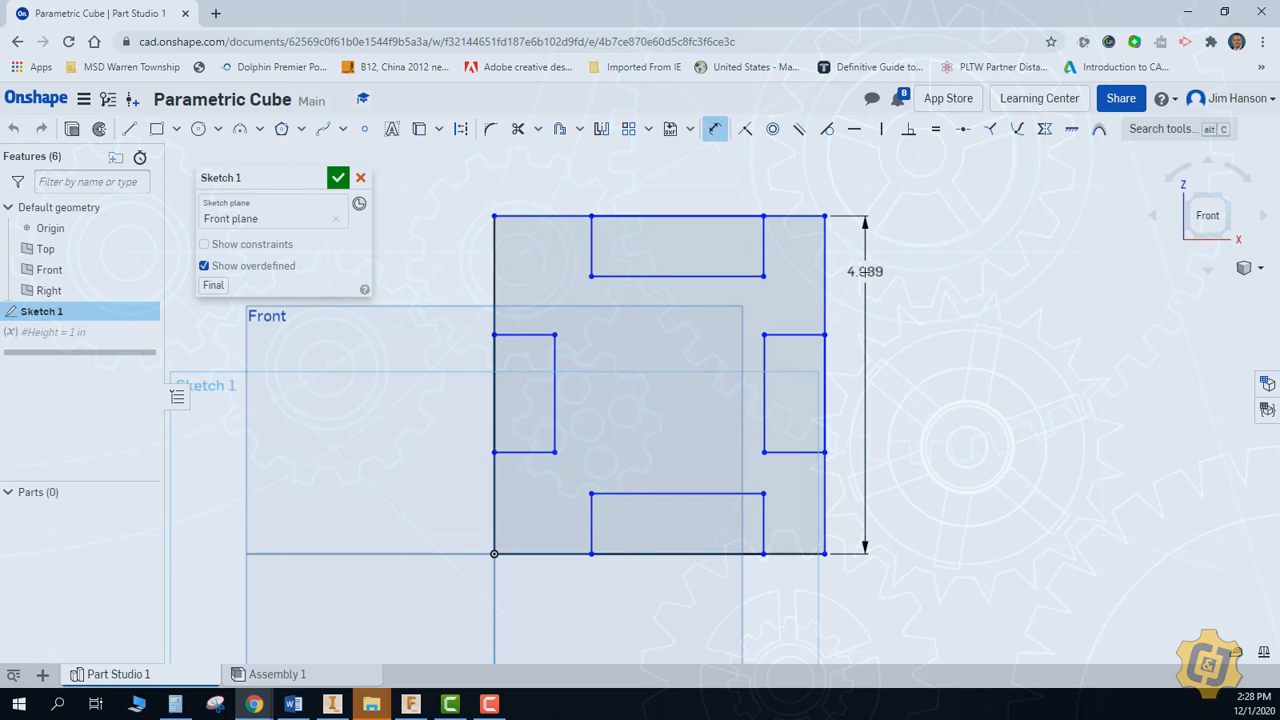
left_click(865, 273)
type("height")
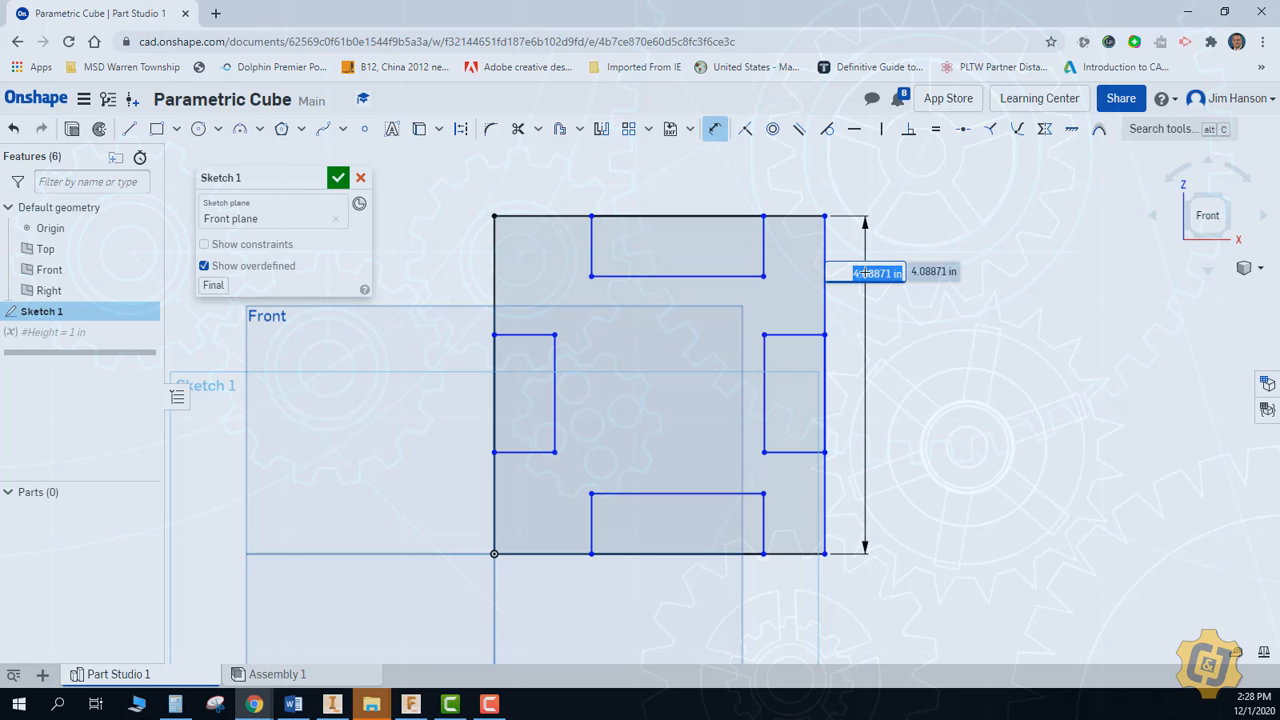
left_click(361, 177)
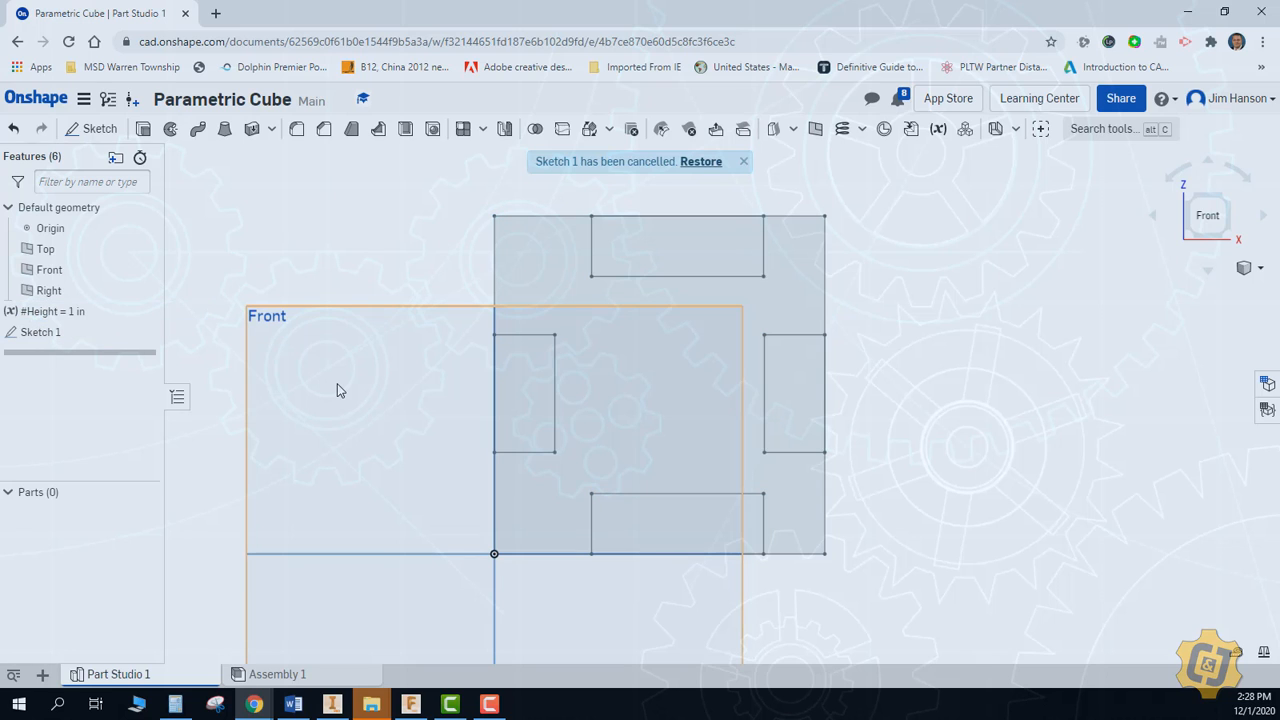
Reopen Sketch 1, dimension the square's right side with the #Height variable, and finish the sketch
double_click(42, 334)
left_click(714, 129)
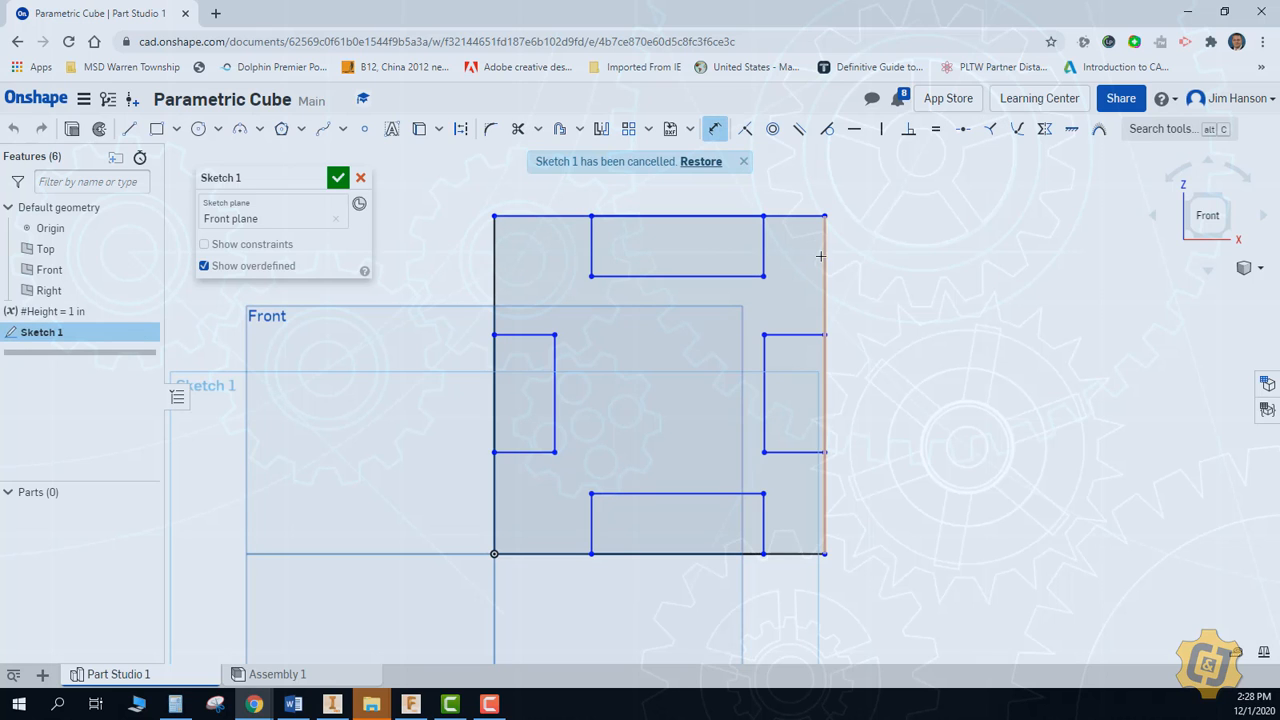
left_click(825, 290)
left_click(881, 299)
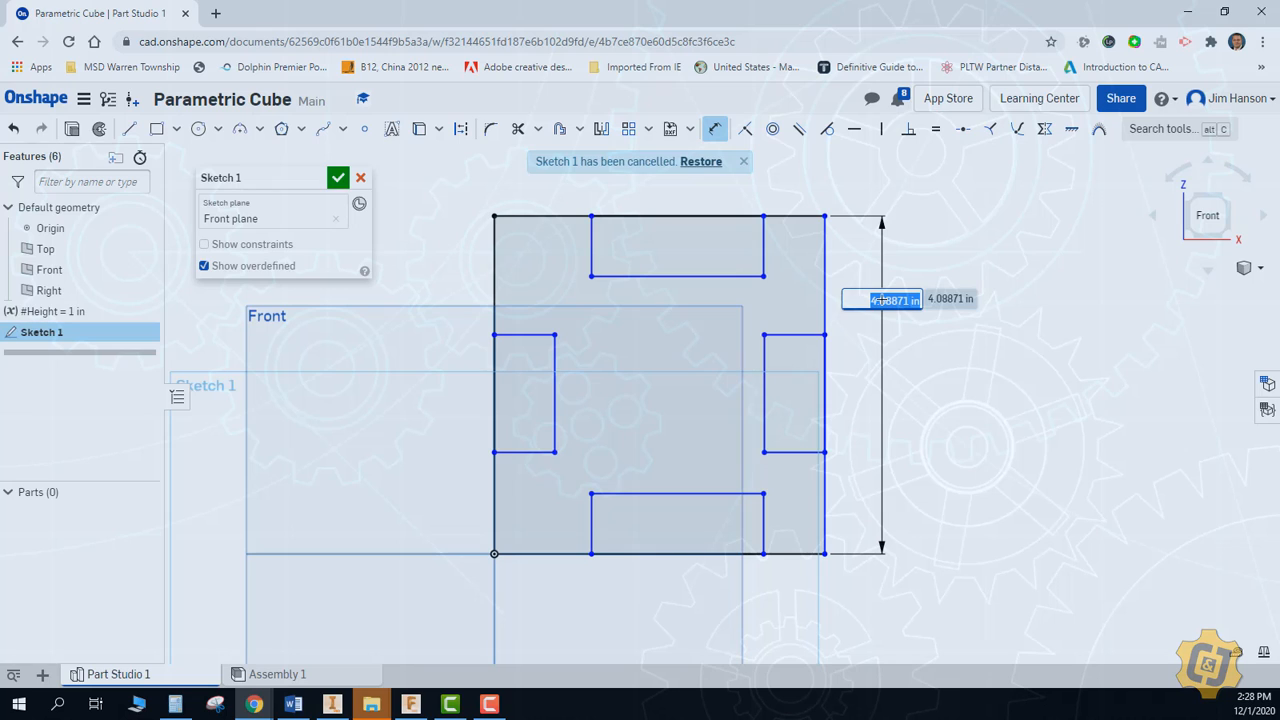
type("h")
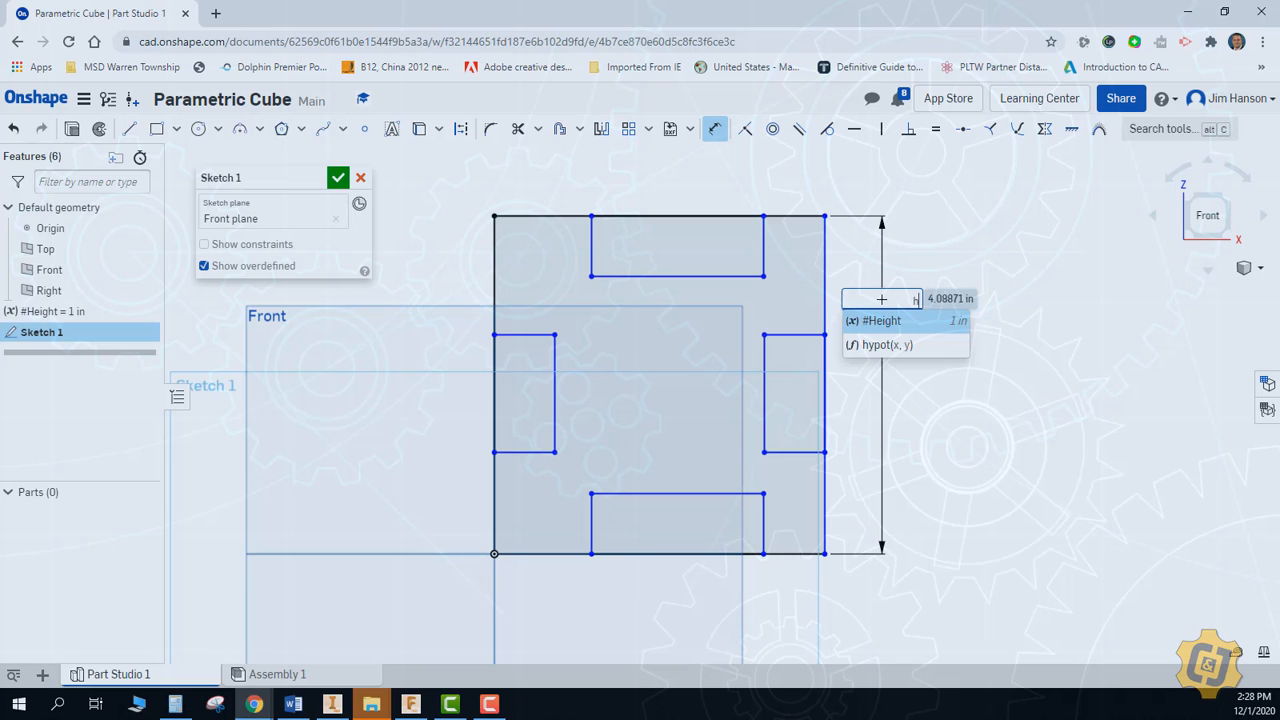
key("Return")
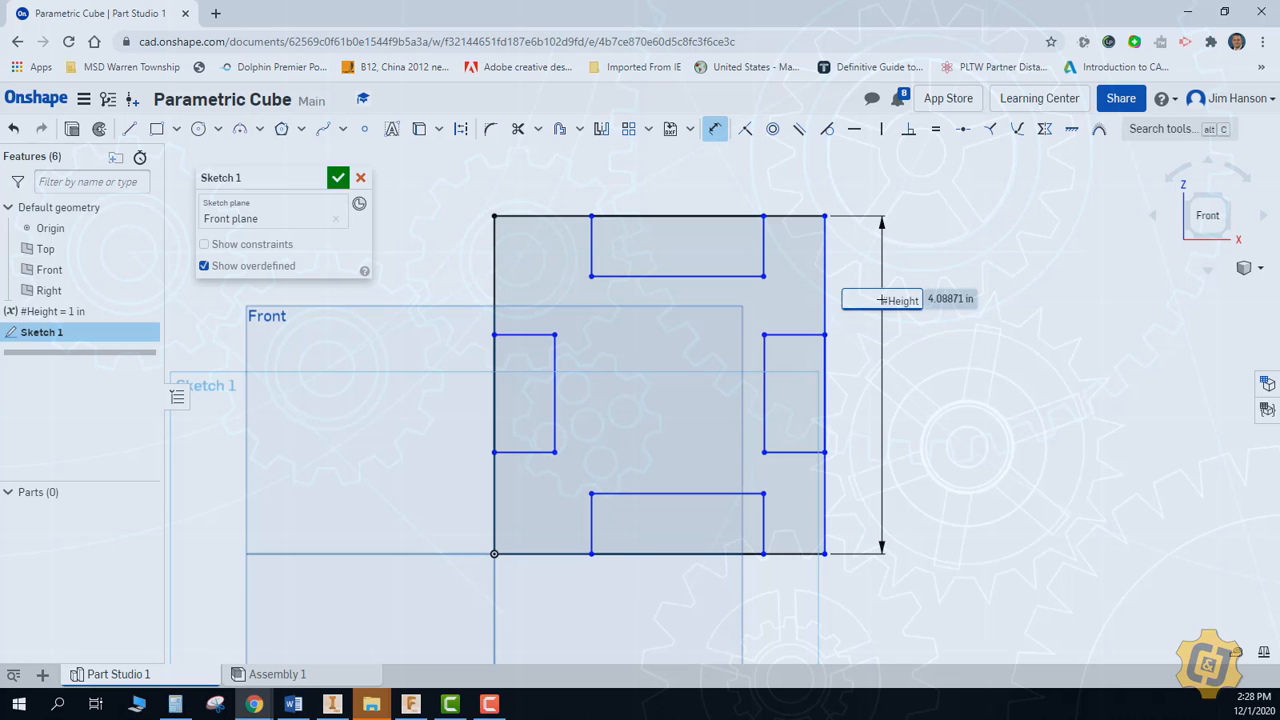
key("Return")
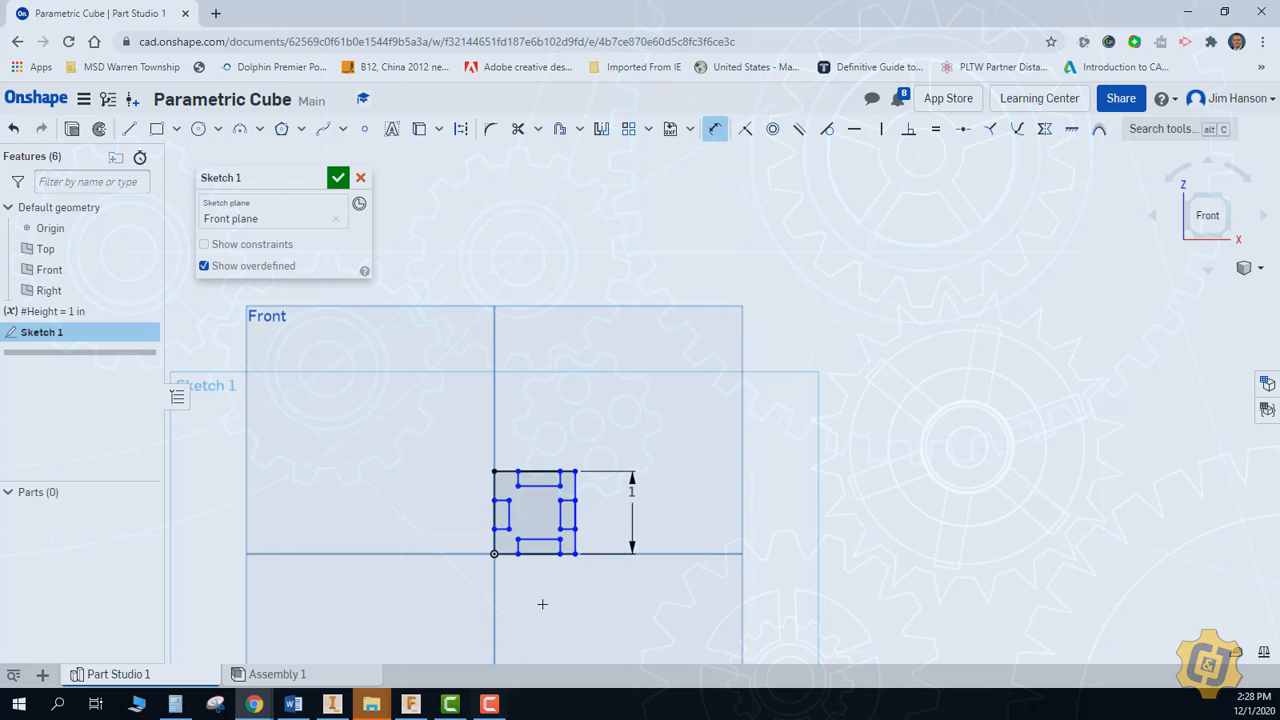
scroll(563, 560, "up", 5)
middle_click_drag(563, 560, 720, 561)
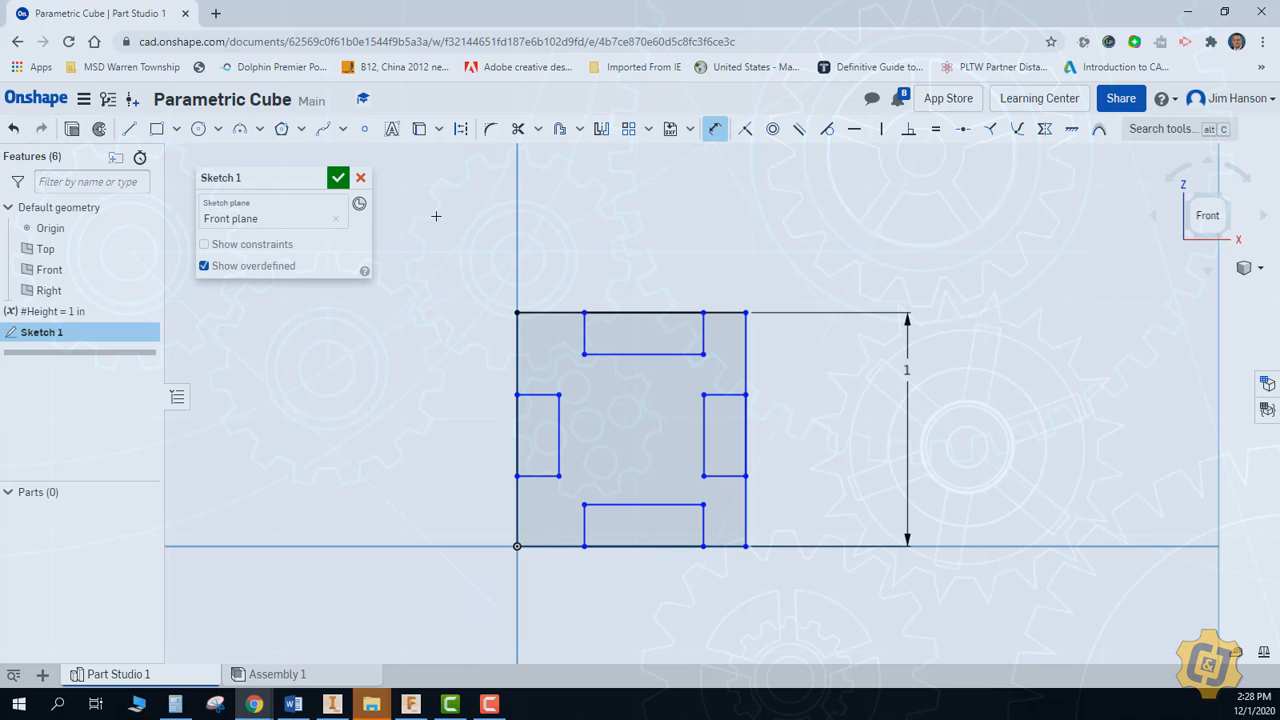
left_click(338, 177)
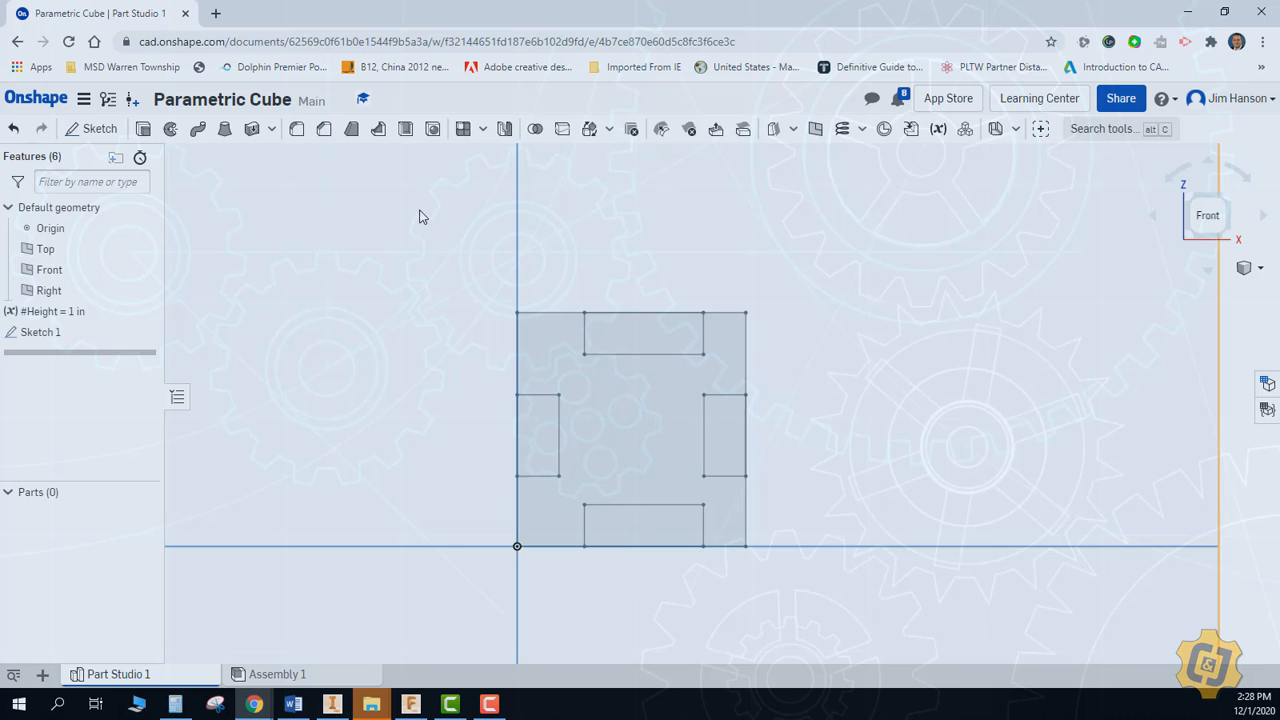
Create a length variable named Width with a value of 1 in
left_click(939, 131)
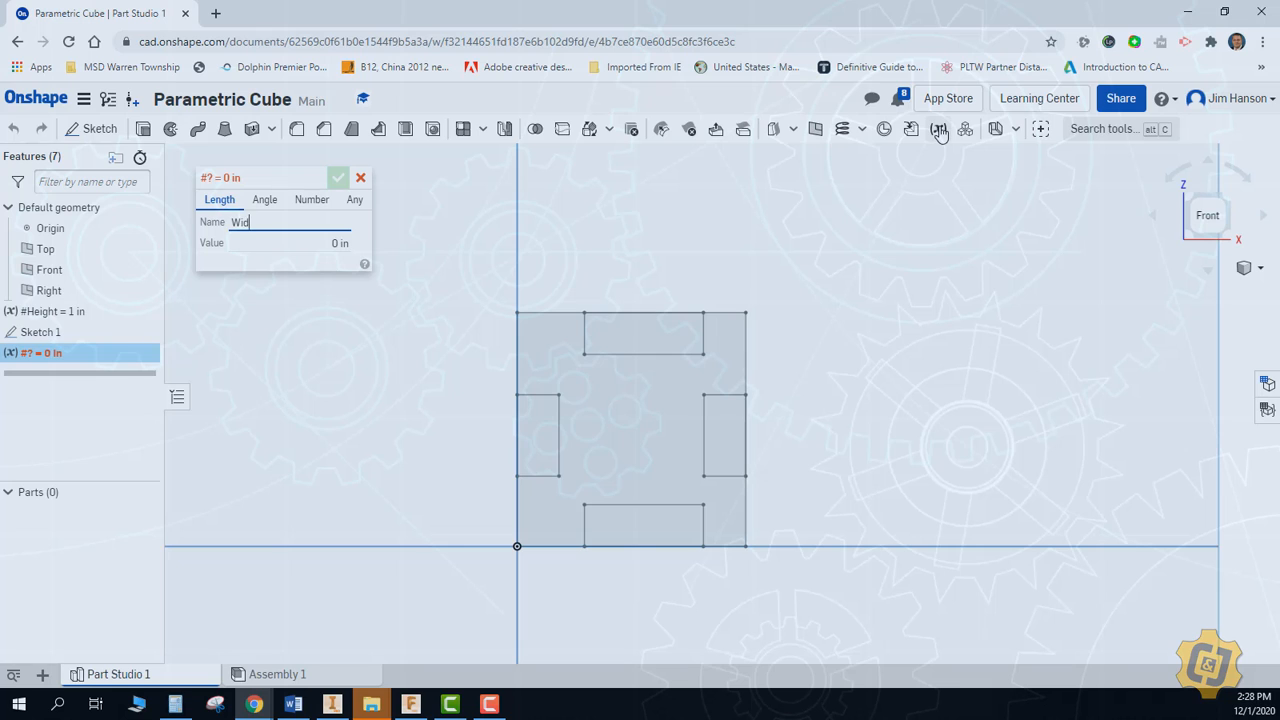
type("Width")
key("Tab")
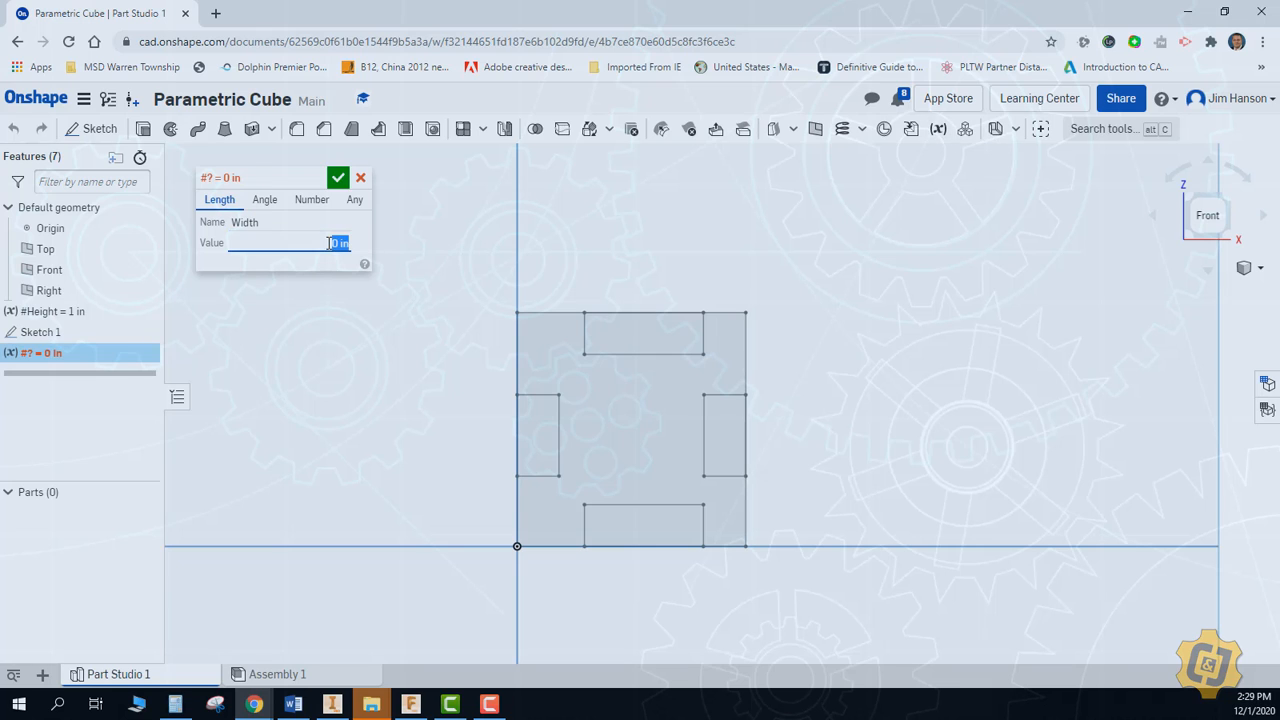
type("1")
key("Return")
Create a length variable named Depth with a value of 1 in
left_click(937, 131)
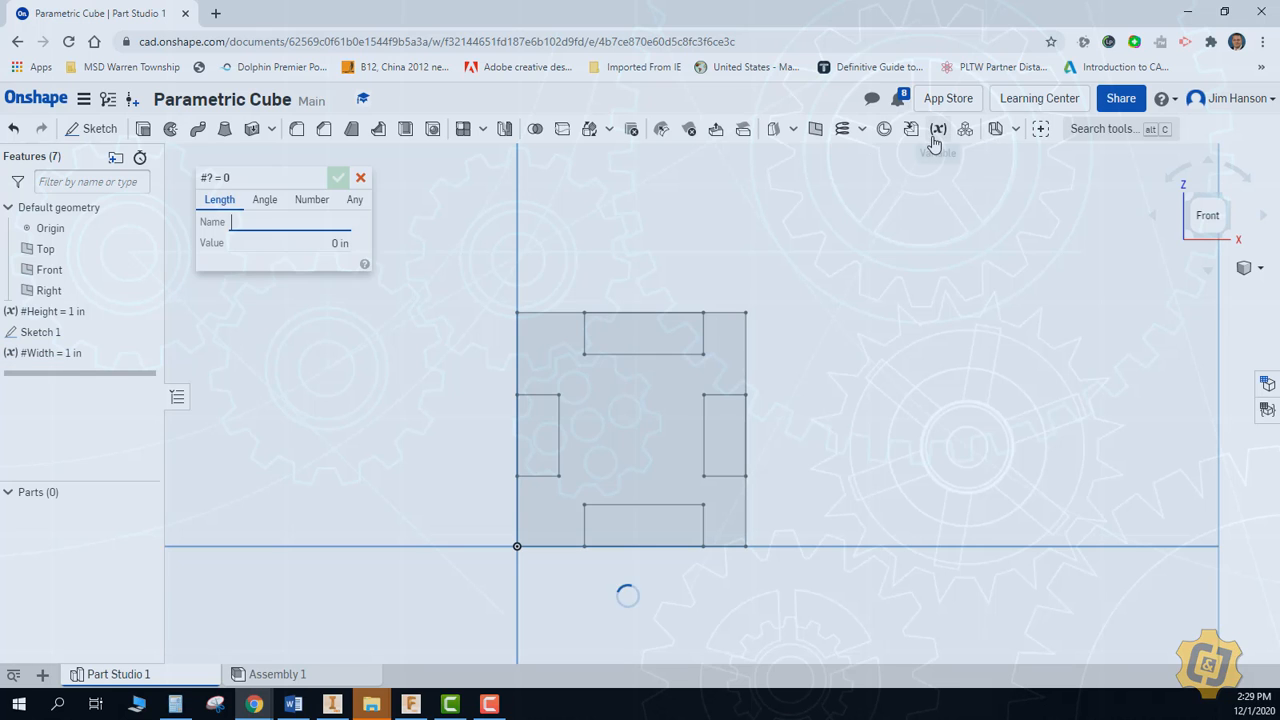
type("DEpth")
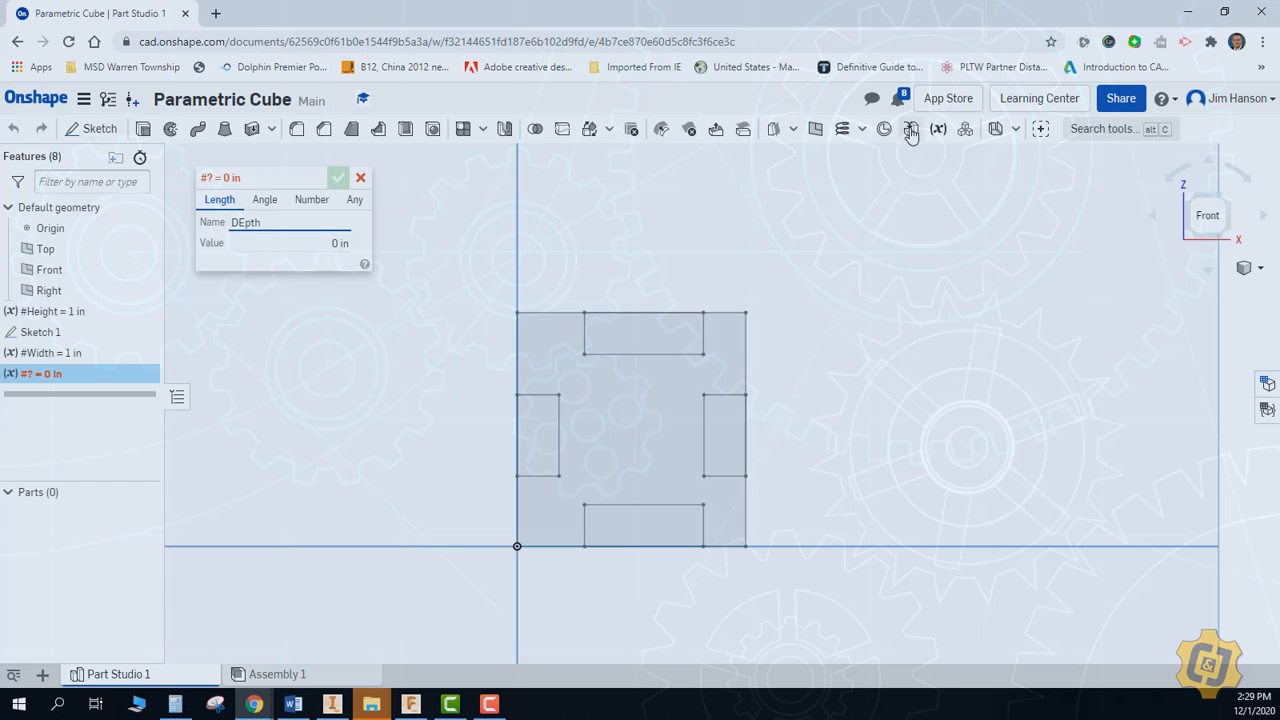
key("BackSpace")
key("BackSpace")
key("BackSpace")
left_click(337, 241)
type("1")
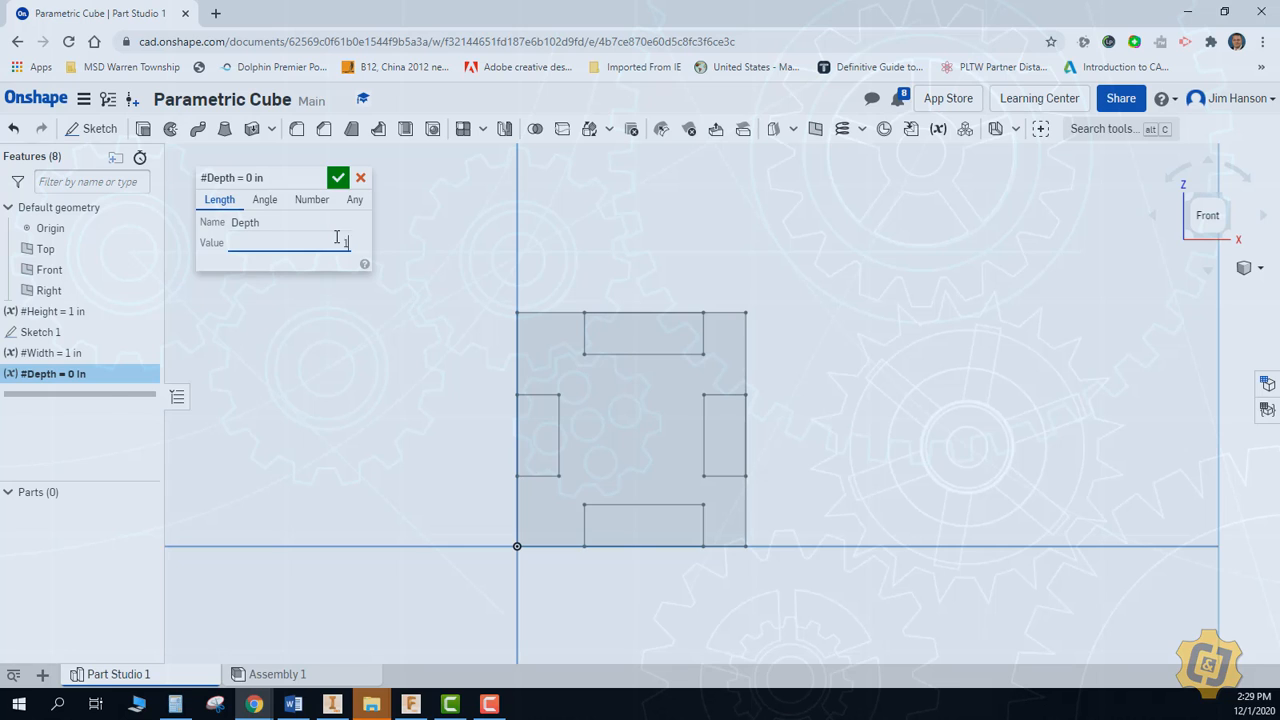
key("Return")
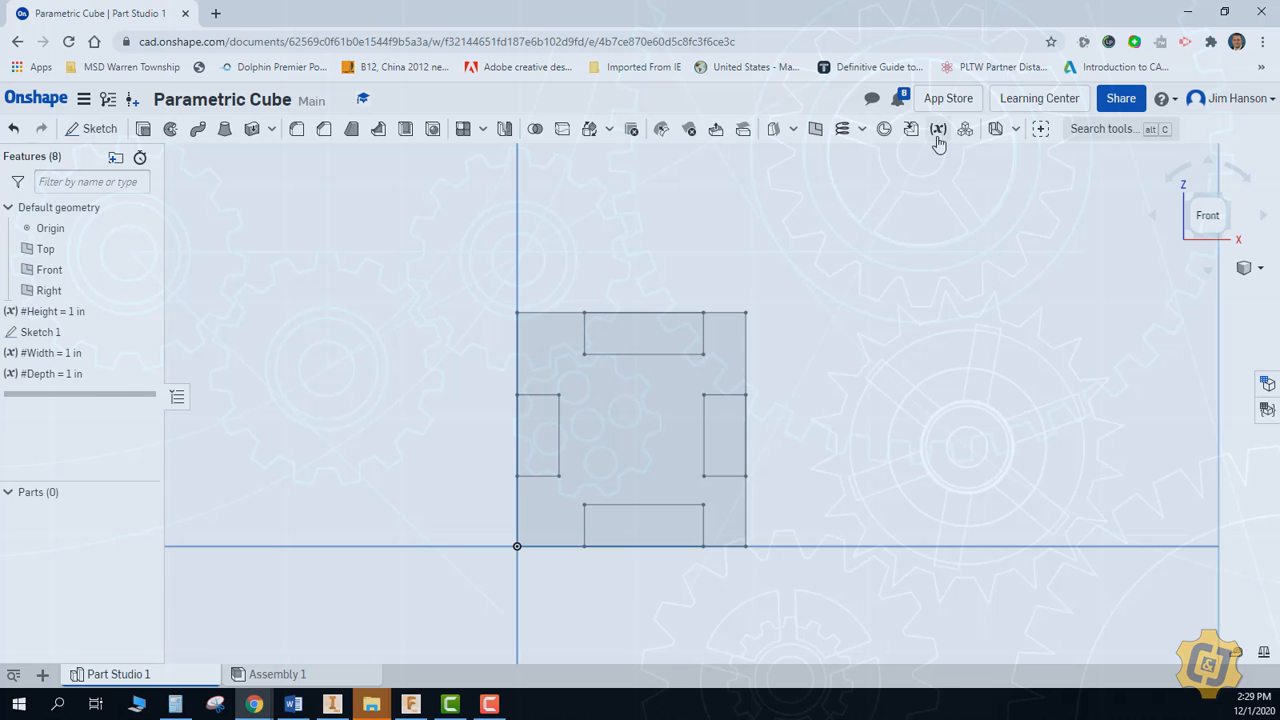
Create a length variable named Thickness with a value of 1/8 in
left_click(938, 130)
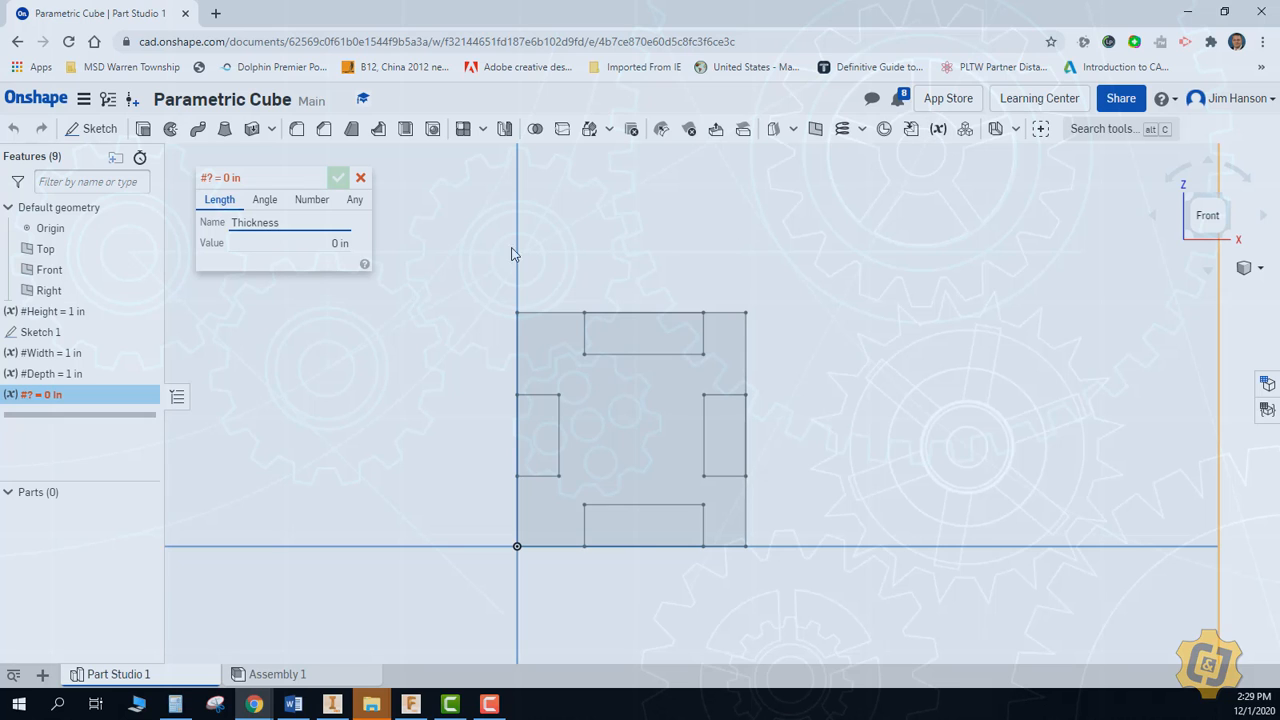
left_click(337, 243)
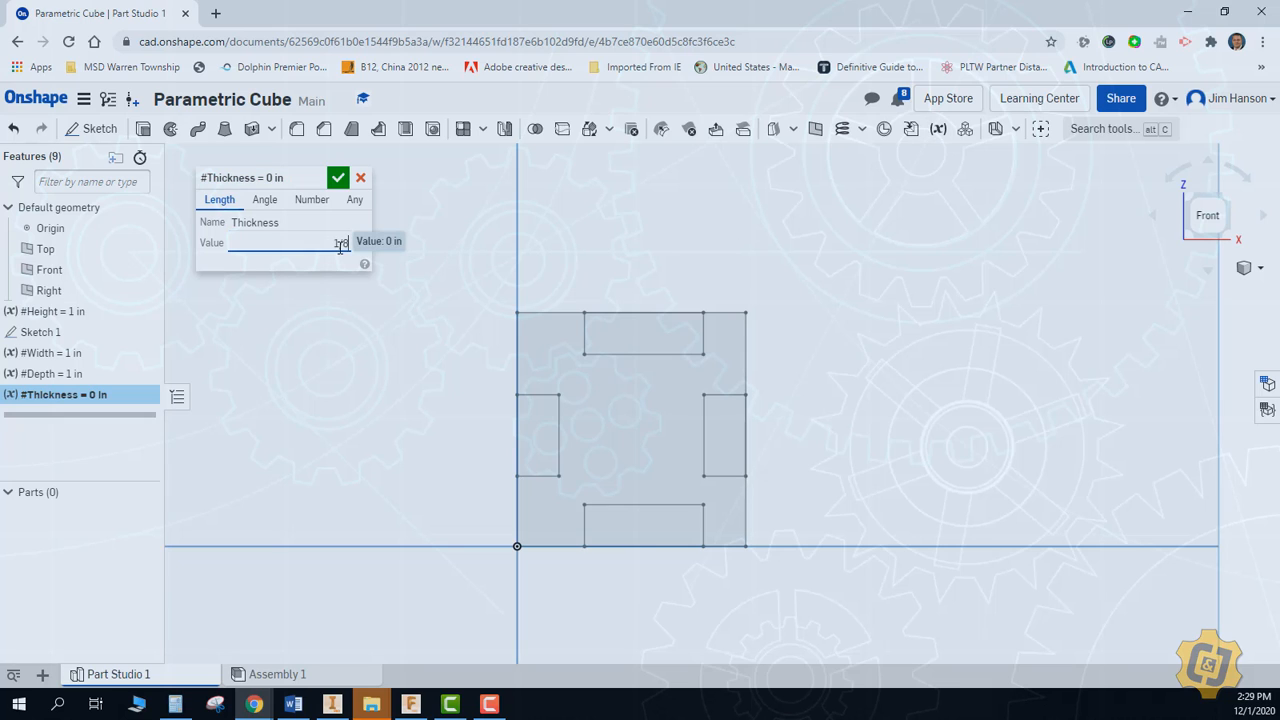
type("1/8")
key("Return")
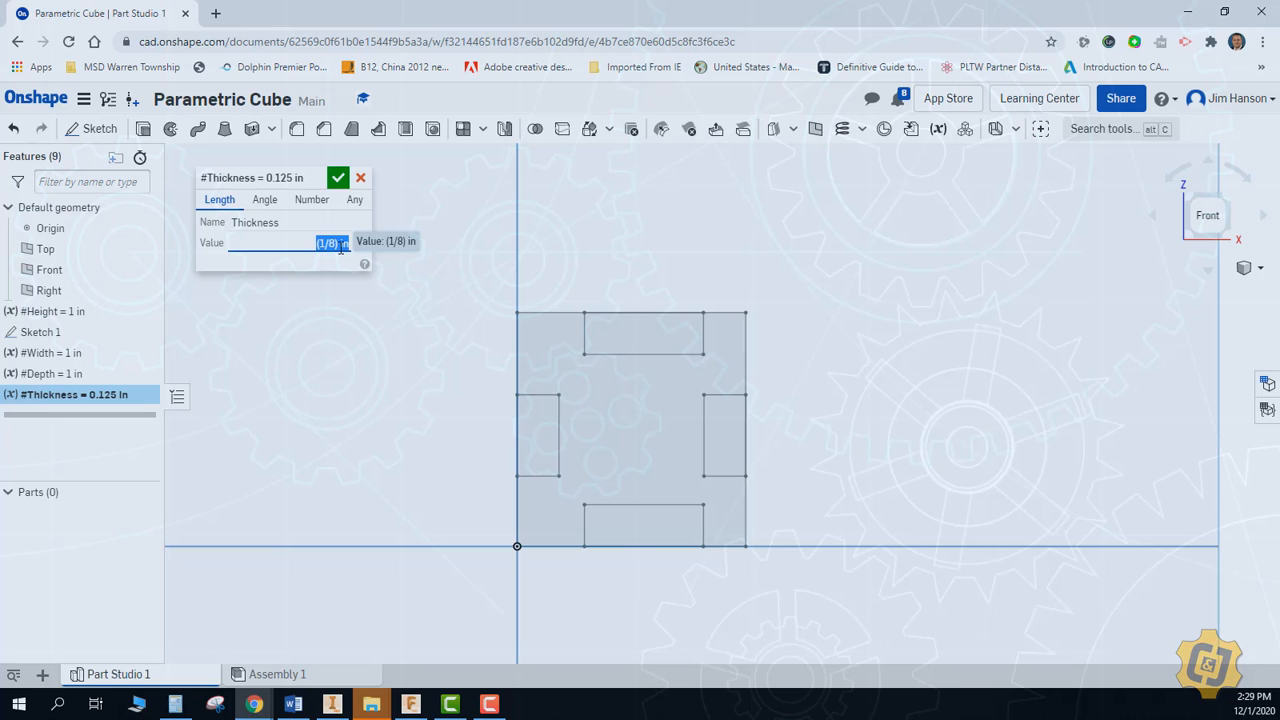
left_click(338, 177)
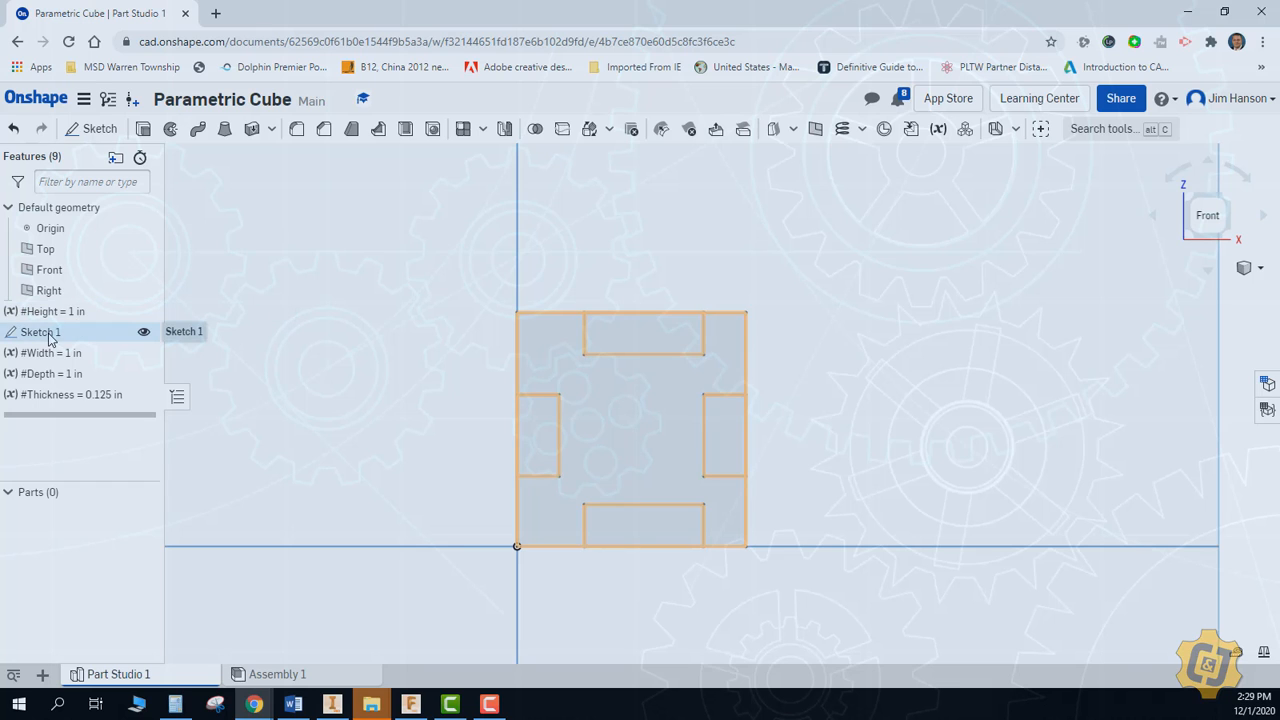
Reorder Sketch 1 below all the variables, then edit it to dimension the square's upper side with #Width
mouse_move(47, 338)
left_mouse_down()
mouse_move(56, 415)
mouse_move(60, 405)
left_mouse_up()
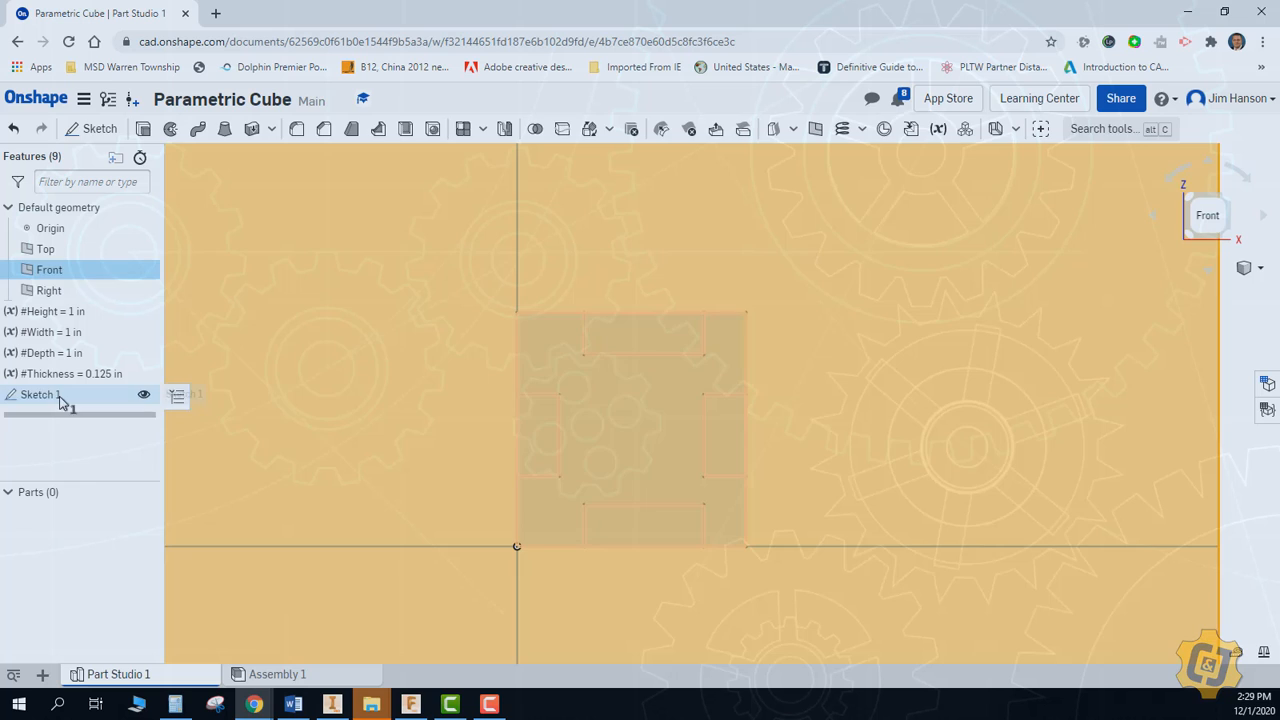
double_click(58, 396)
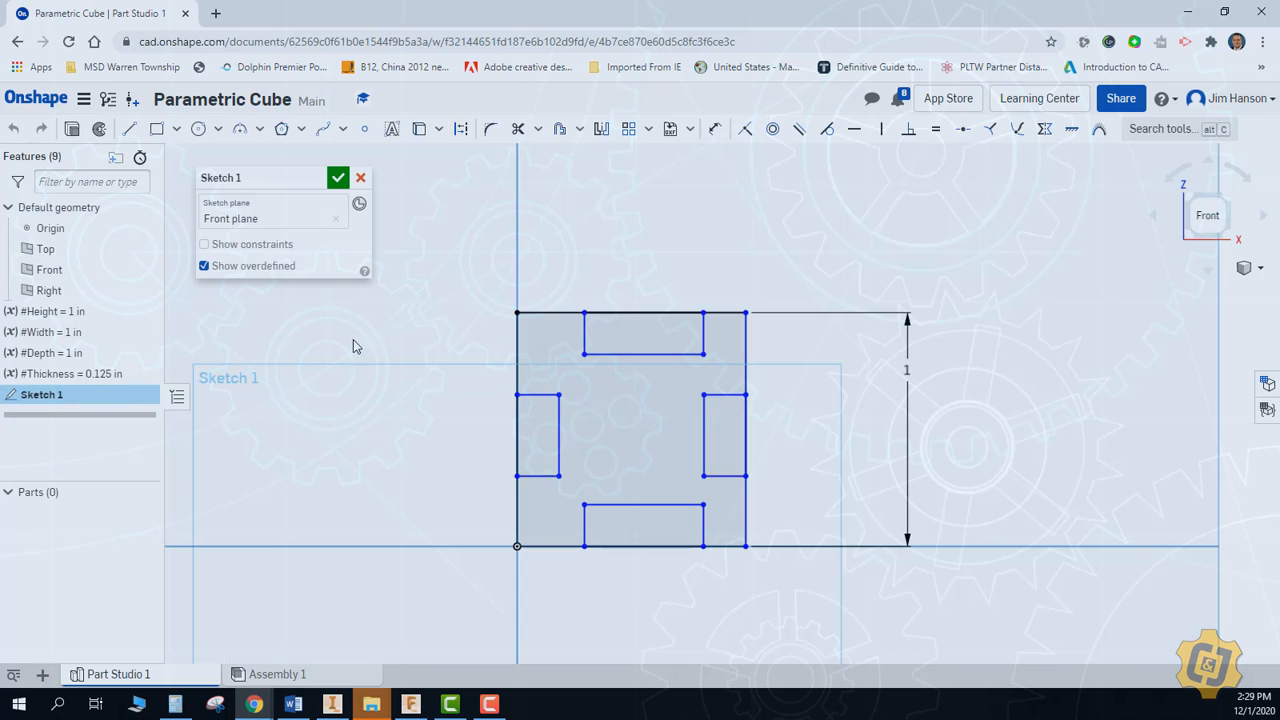
left_click(714, 128)
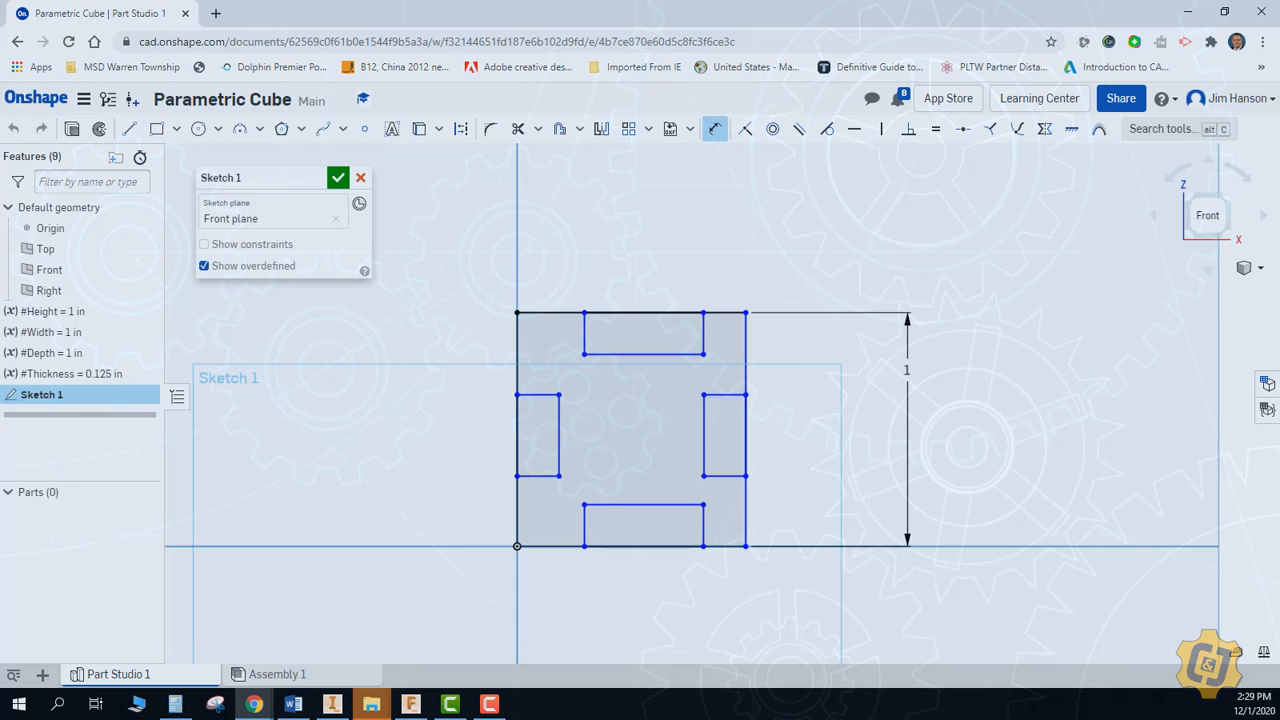
left_click(724, 316)
left_click(655, 273)
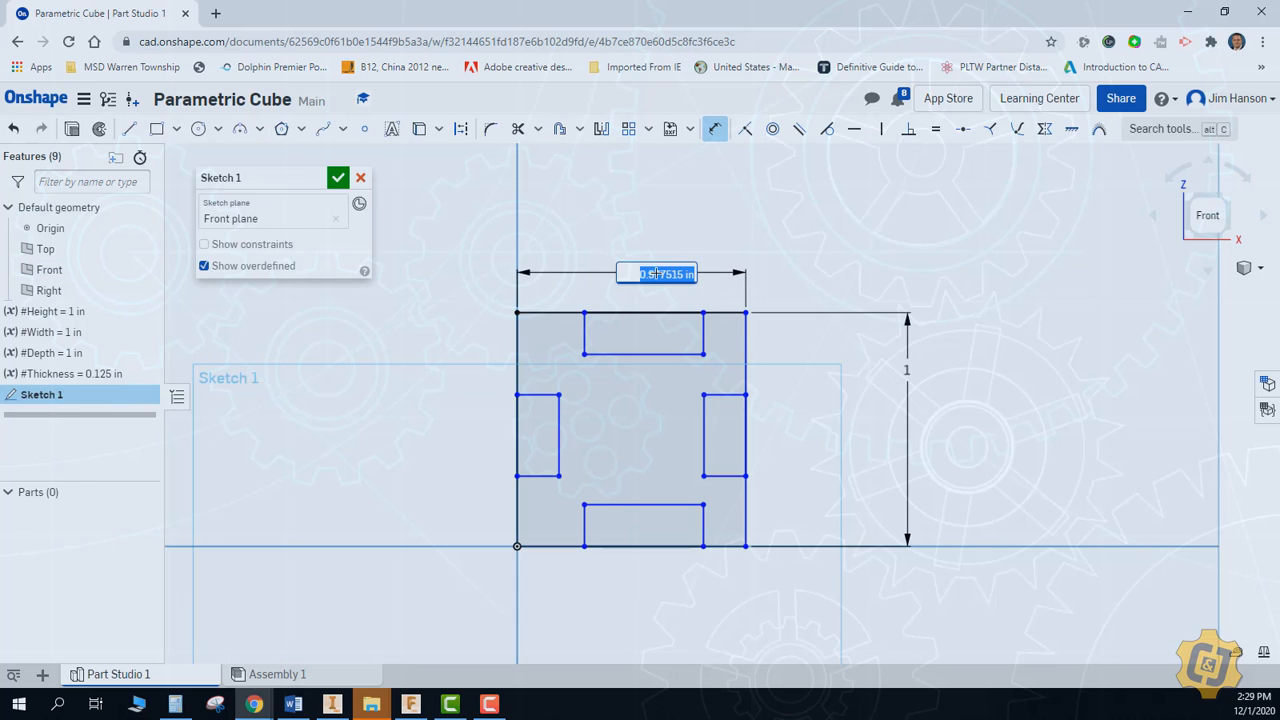
type("#Width")
key("Return")
key("Return")
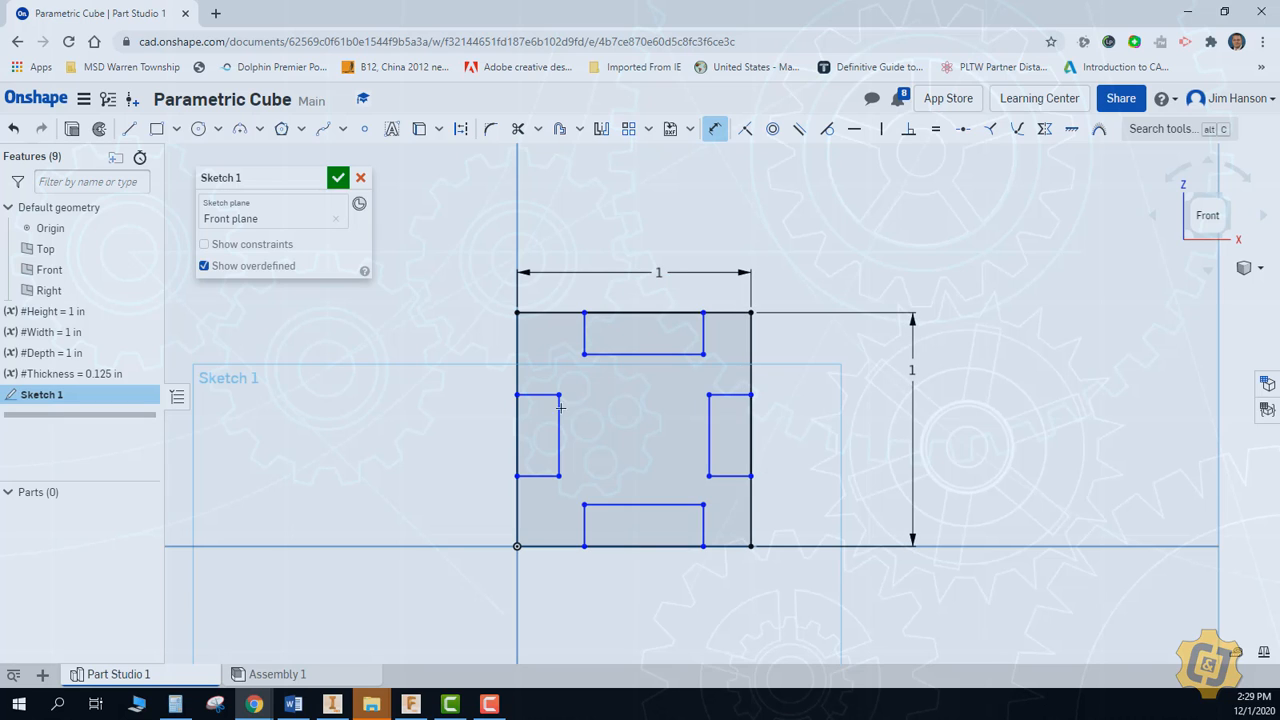
Dimension the short upper side of the left edge rectangle with the #Thickness variable
left_click(540, 395)
left_click(486, 381)
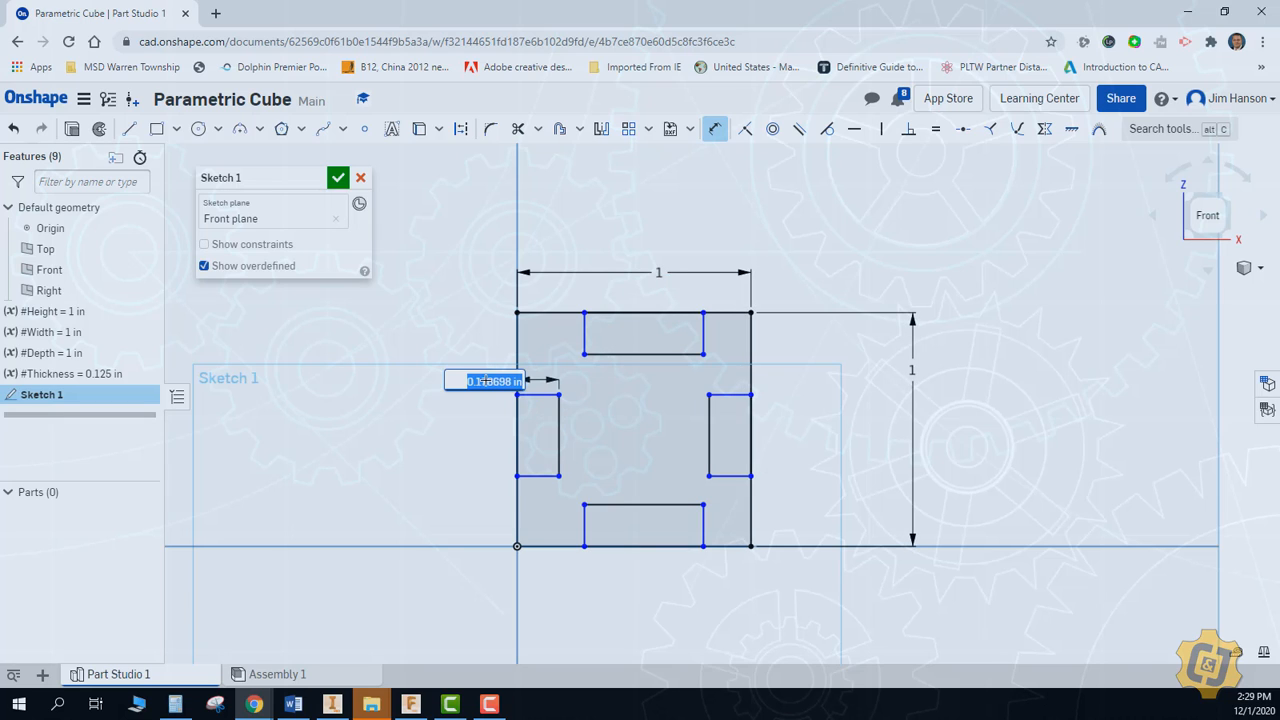
type("thick")
key("Return")
key("Return")
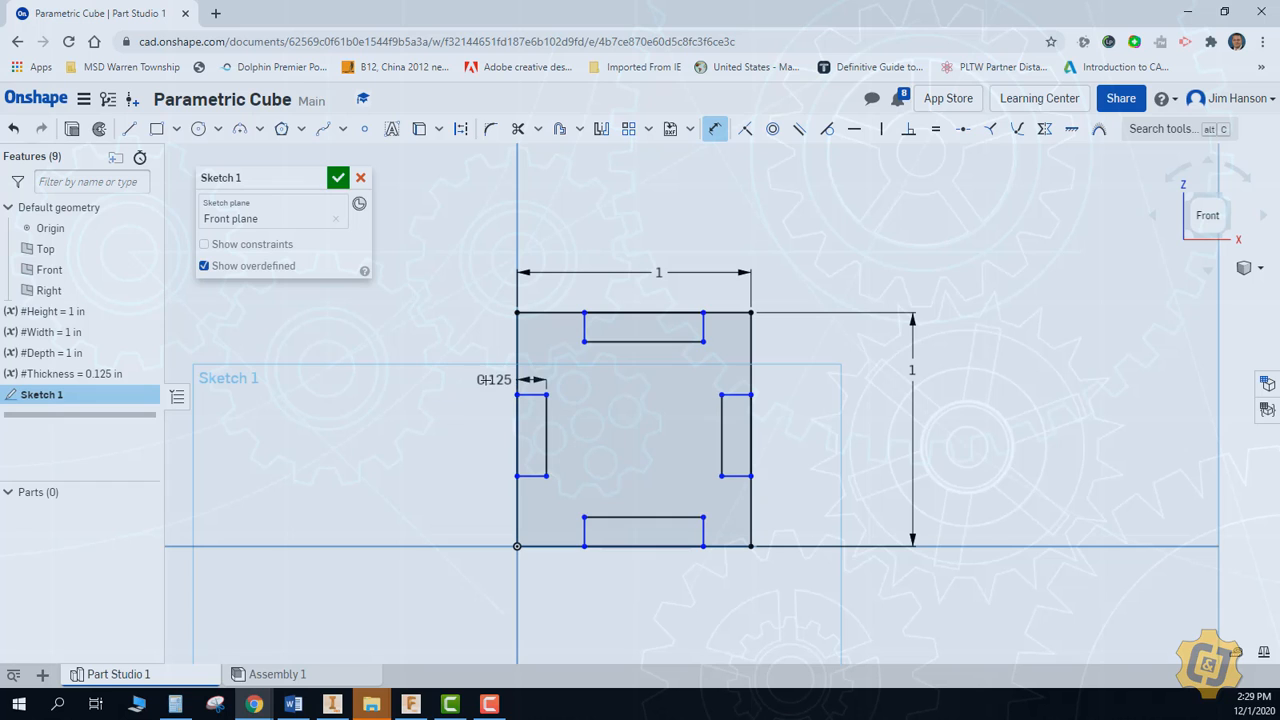
Slide and resize the upper notch rectangle along the square's top line until it lies beyond the square's right side
key("Escape")
scroll(620, 395, "up", 2)
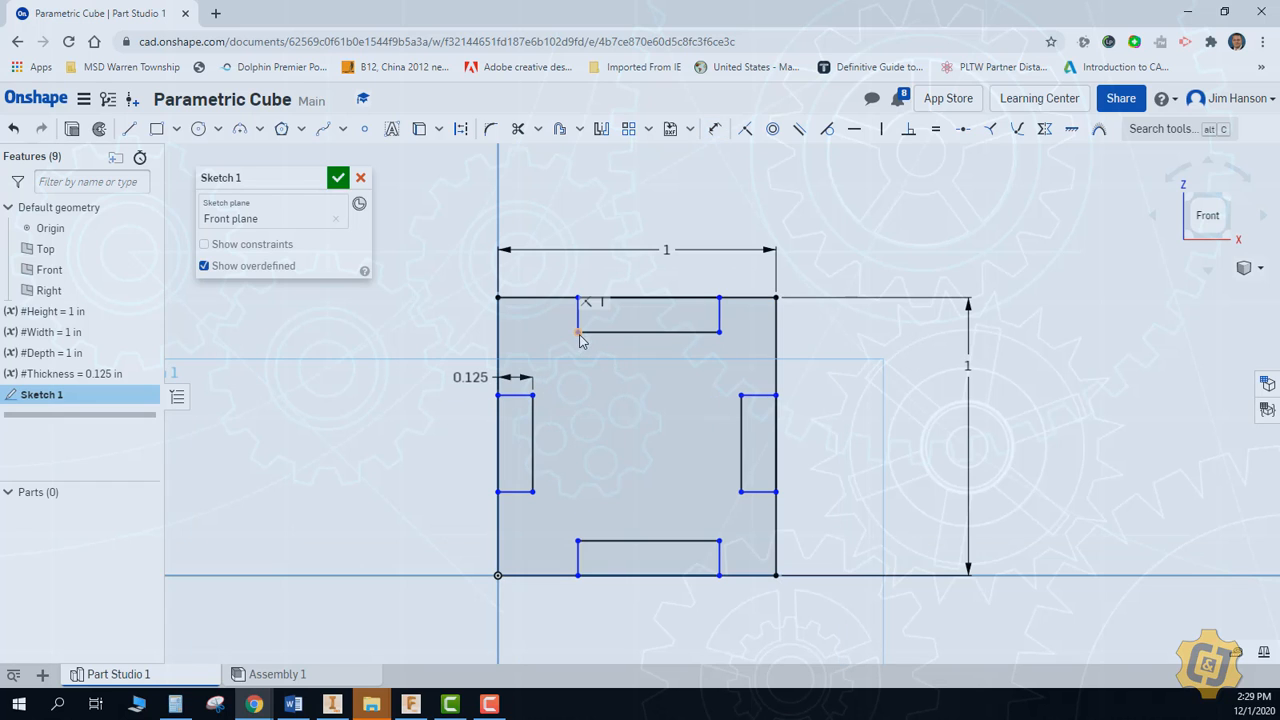
mouse_move(579, 336)
left_mouse_down()
mouse_move(560, 337)
mouse_move(623, 340)
left_mouse_up()
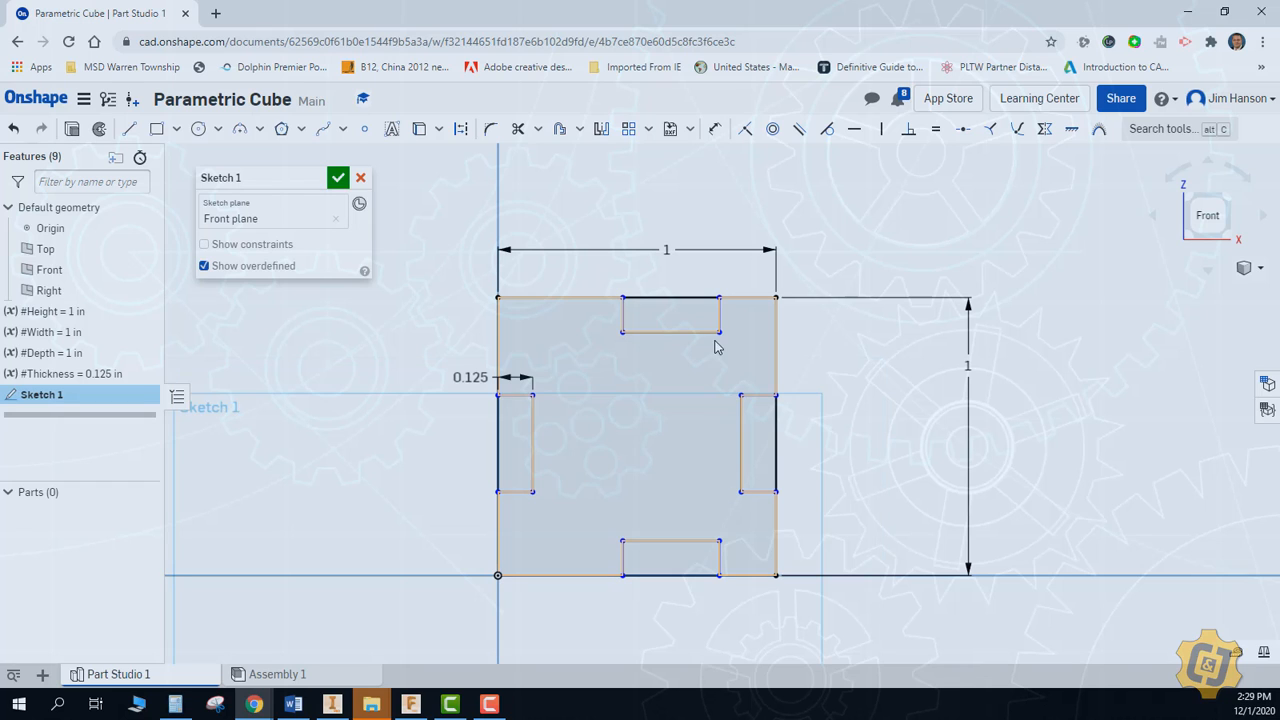
left_click(721, 341)
left_click_drag(721, 337, 732, 339)
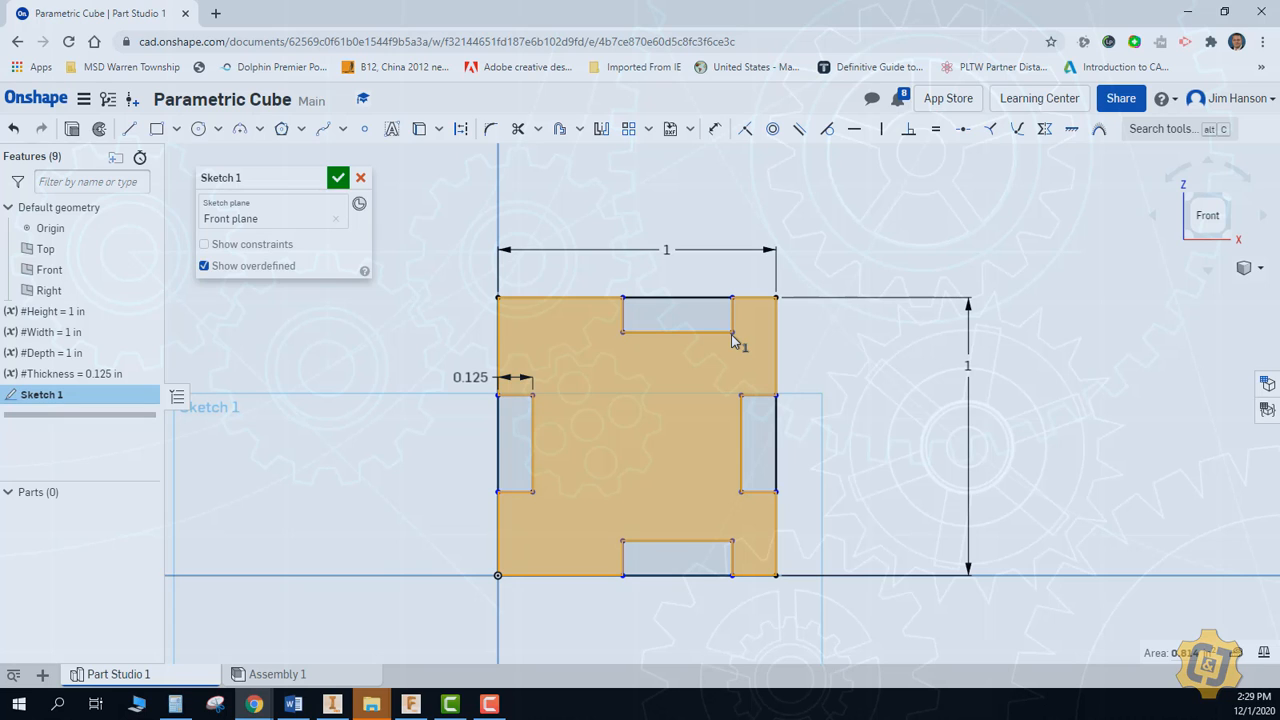
left_click(832, 362)
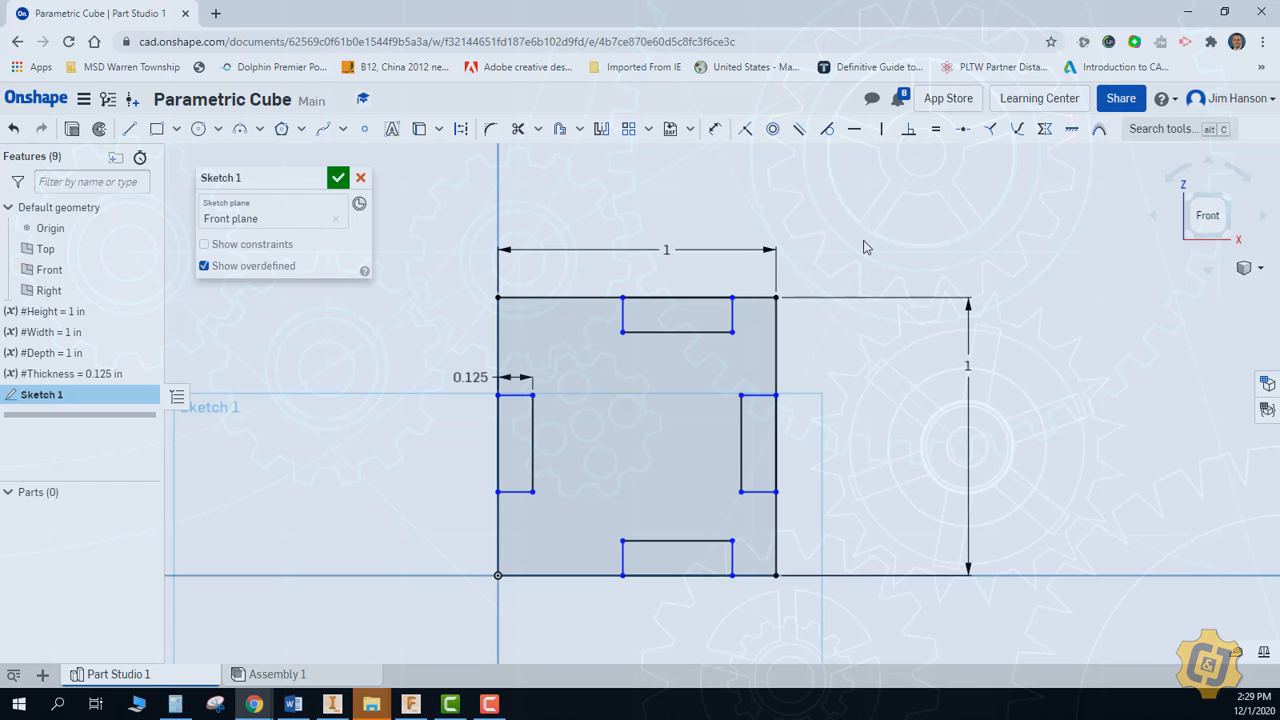
left_click_drag(733, 332, 839, 334)
left_click_drag(623, 334, 898, 334)
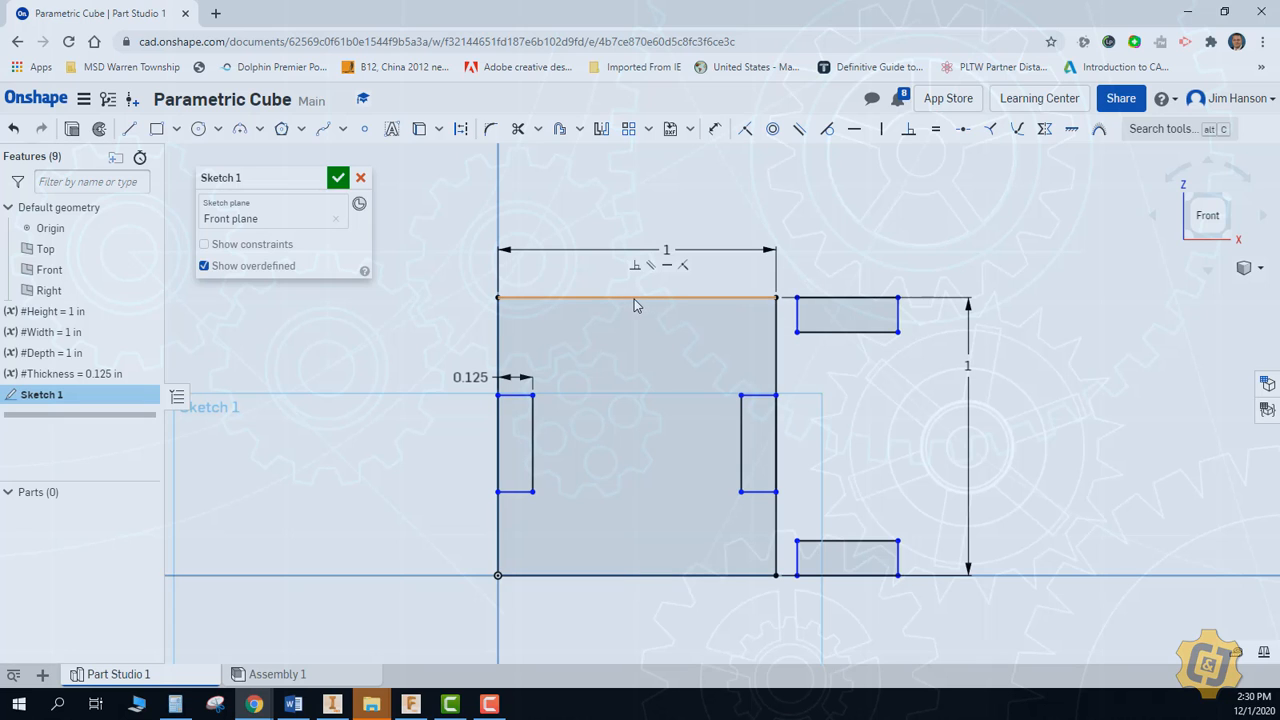
Center the upper notch on the square's top side by making midpoint sketch points coincident, and narrow it to fit inside the square
left_click(749, 131)
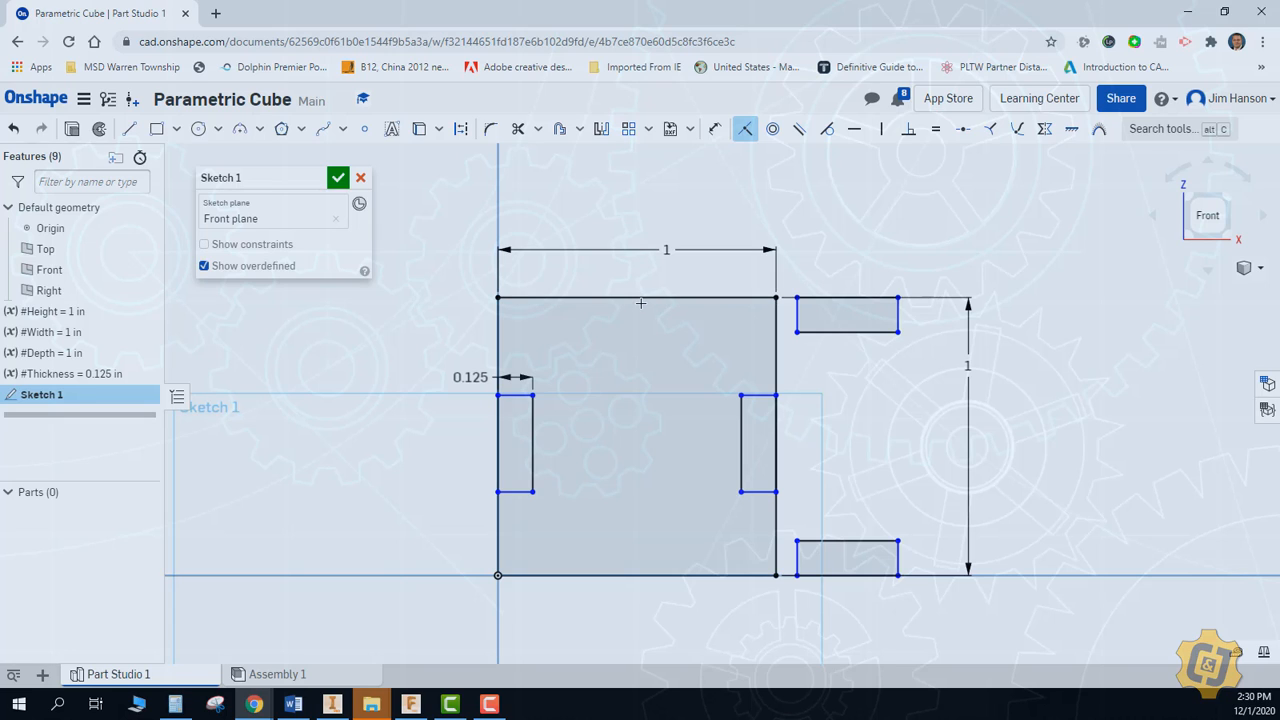
left_click(366, 133)
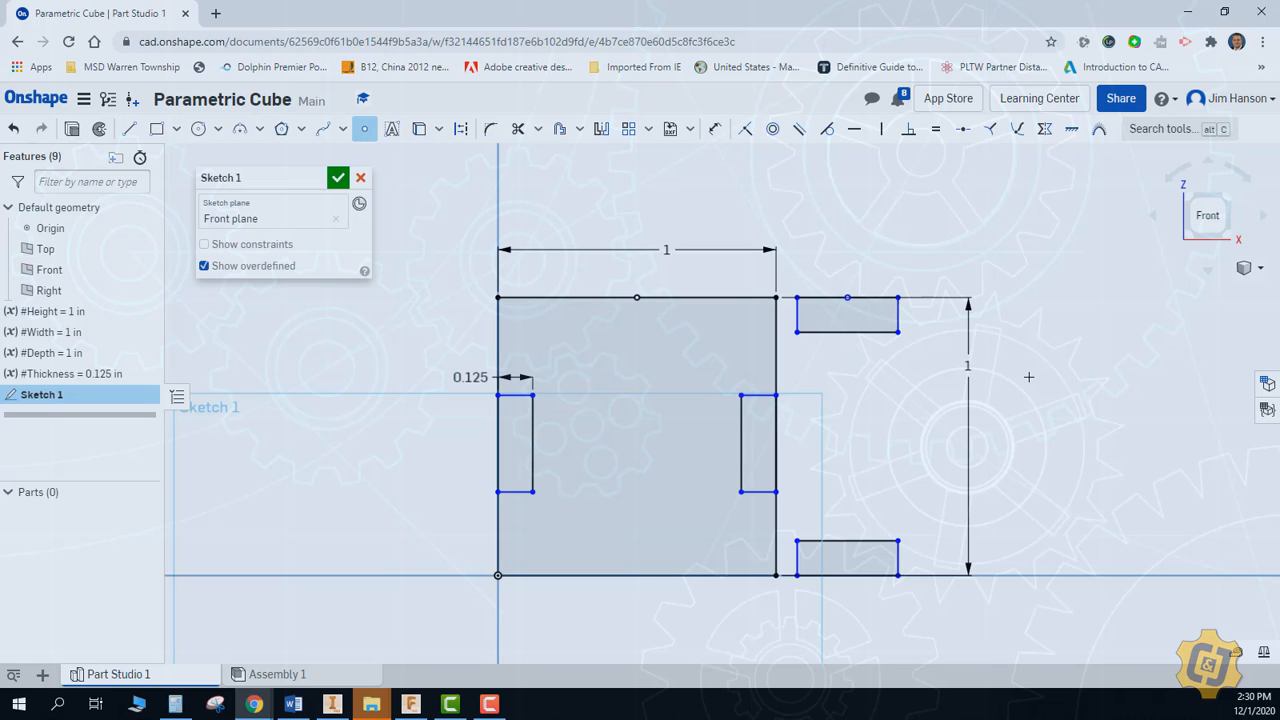
key("Escape")
left_click(744, 130)
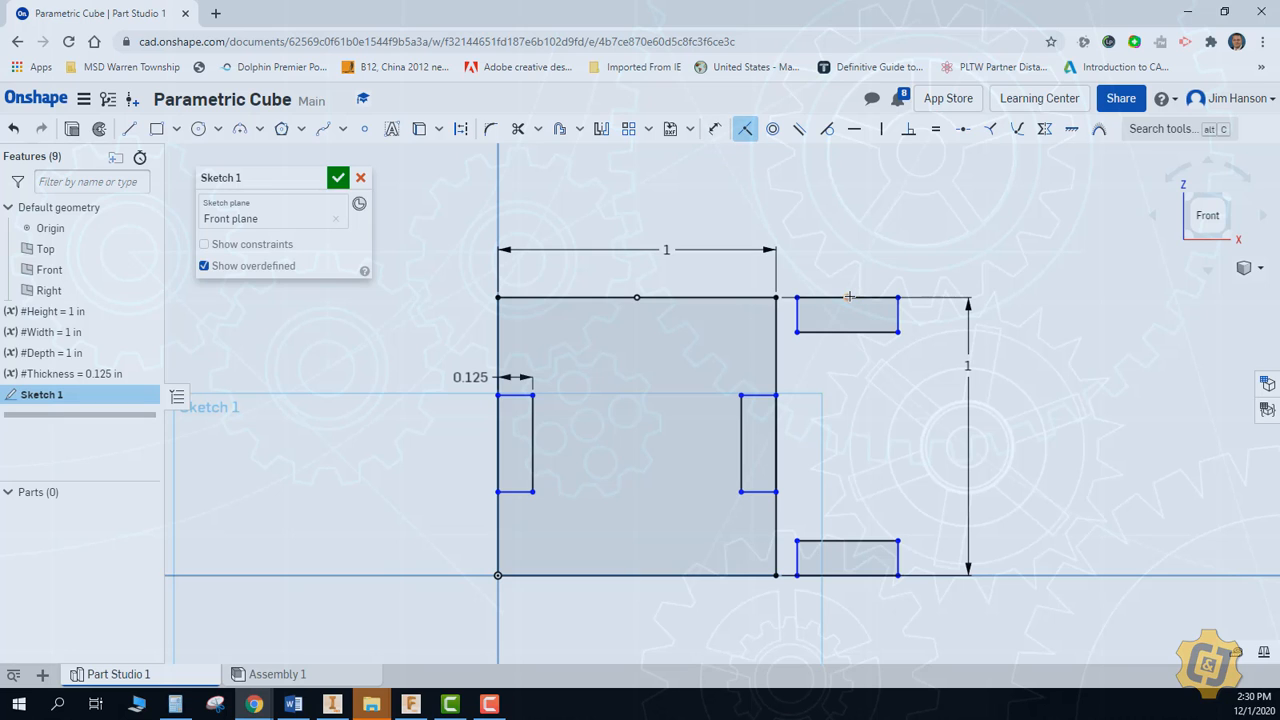
left_click(847, 297)
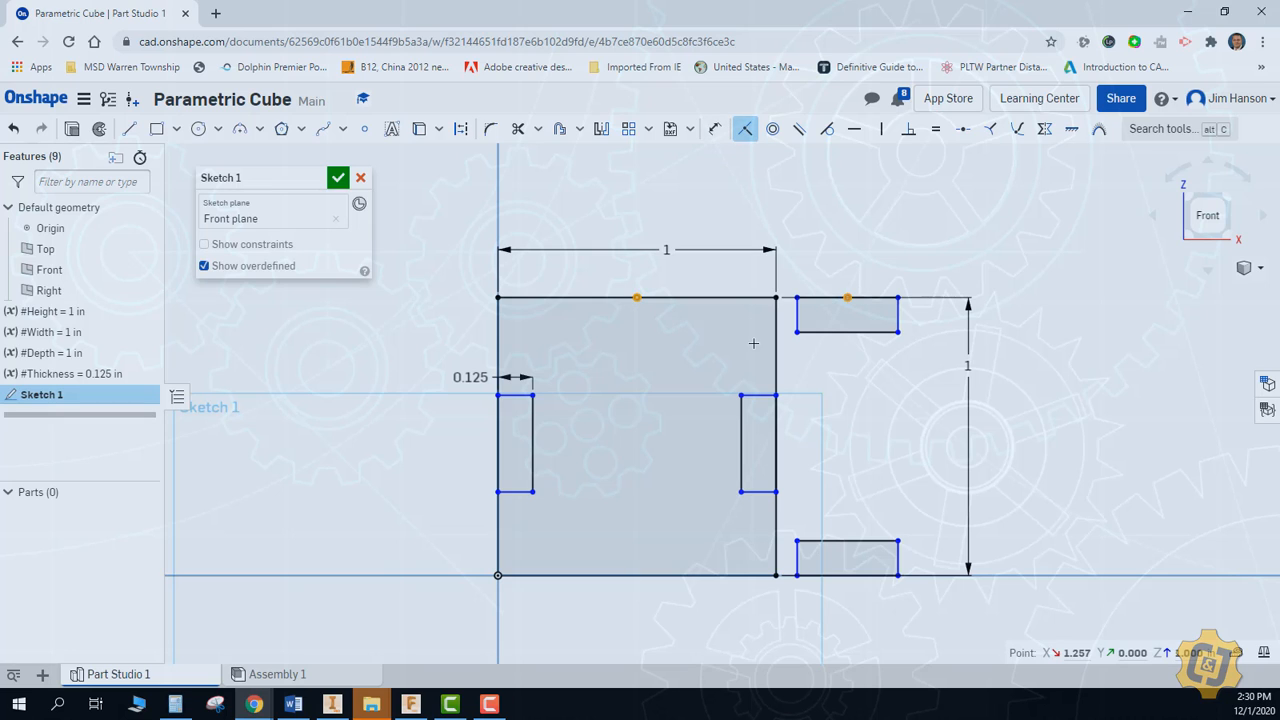
key("Escape")
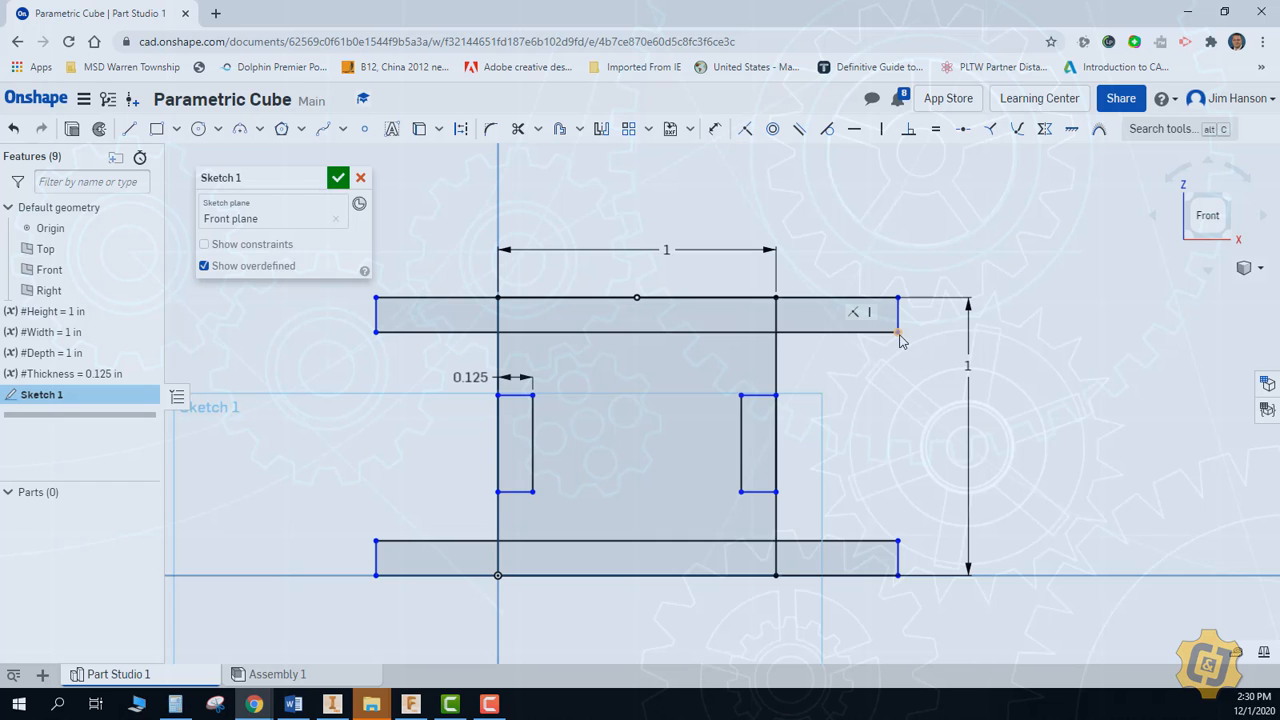
left_click_drag(898, 333, 692, 340)
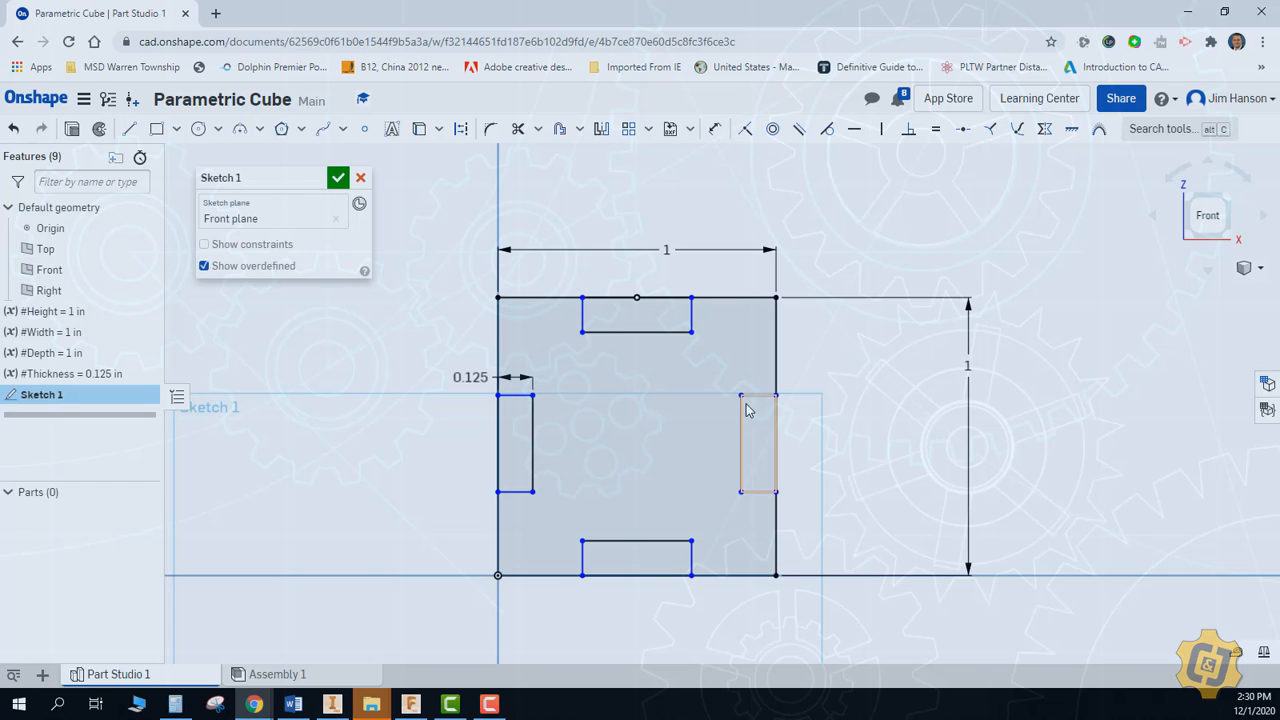
Shift the right notch downward, add midpoint points to its outer side and the square's right side, and make them coincident
mouse_move(741, 396)
left_mouse_down()
mouse_move(744, 472)
mouse_move(706, 480)
mouse_move(748, 514)
mouse_move(780, 518)
left_mouse_up()
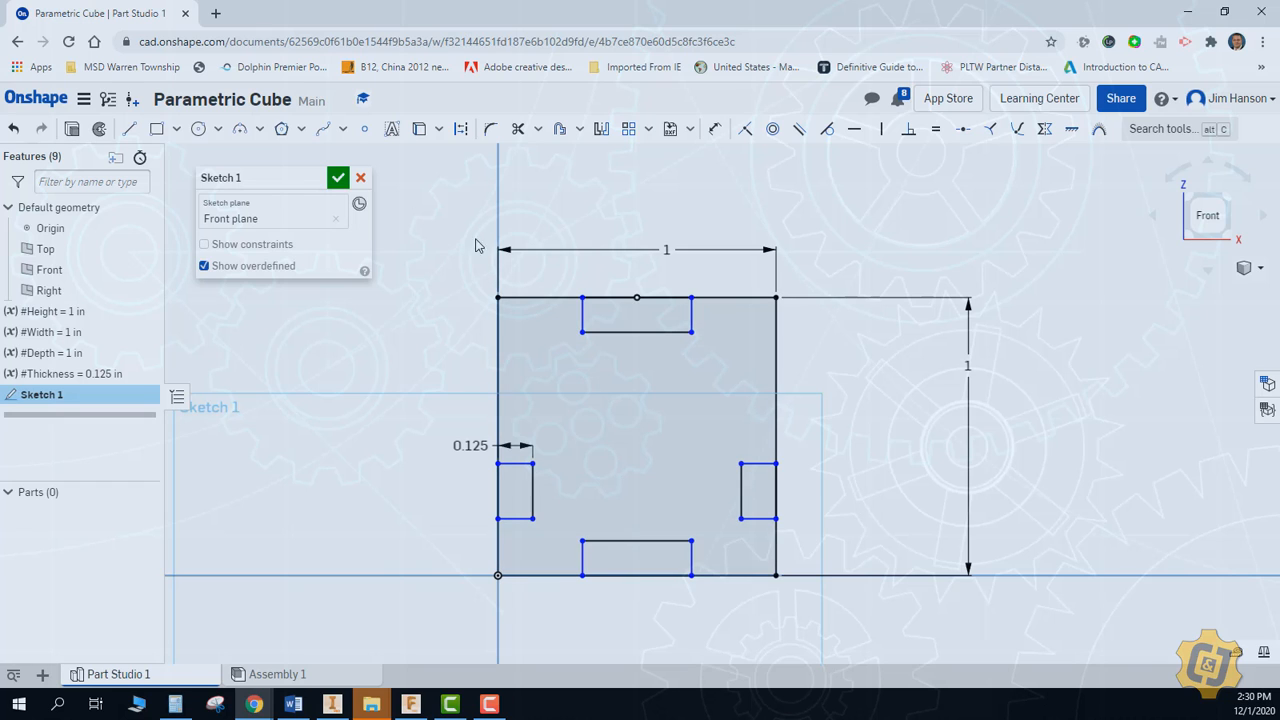
left_click(364, 128)
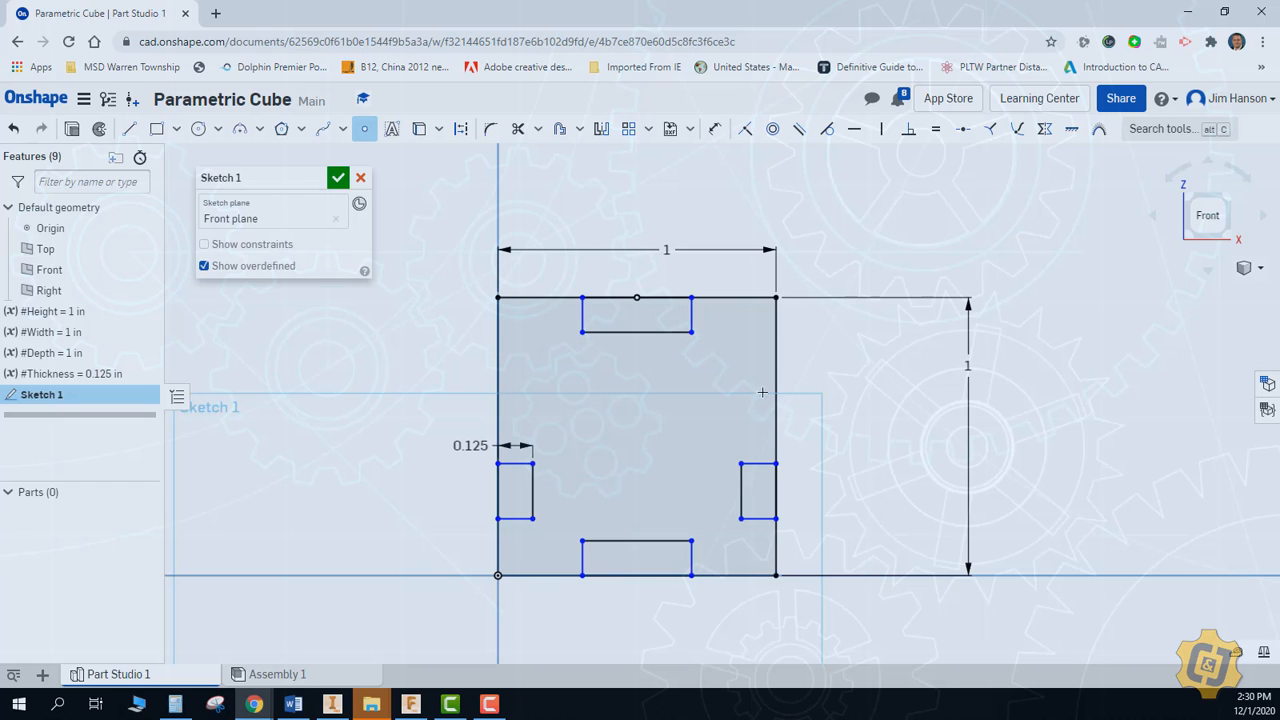
left_click(775, 491)
left_click(745, 130)
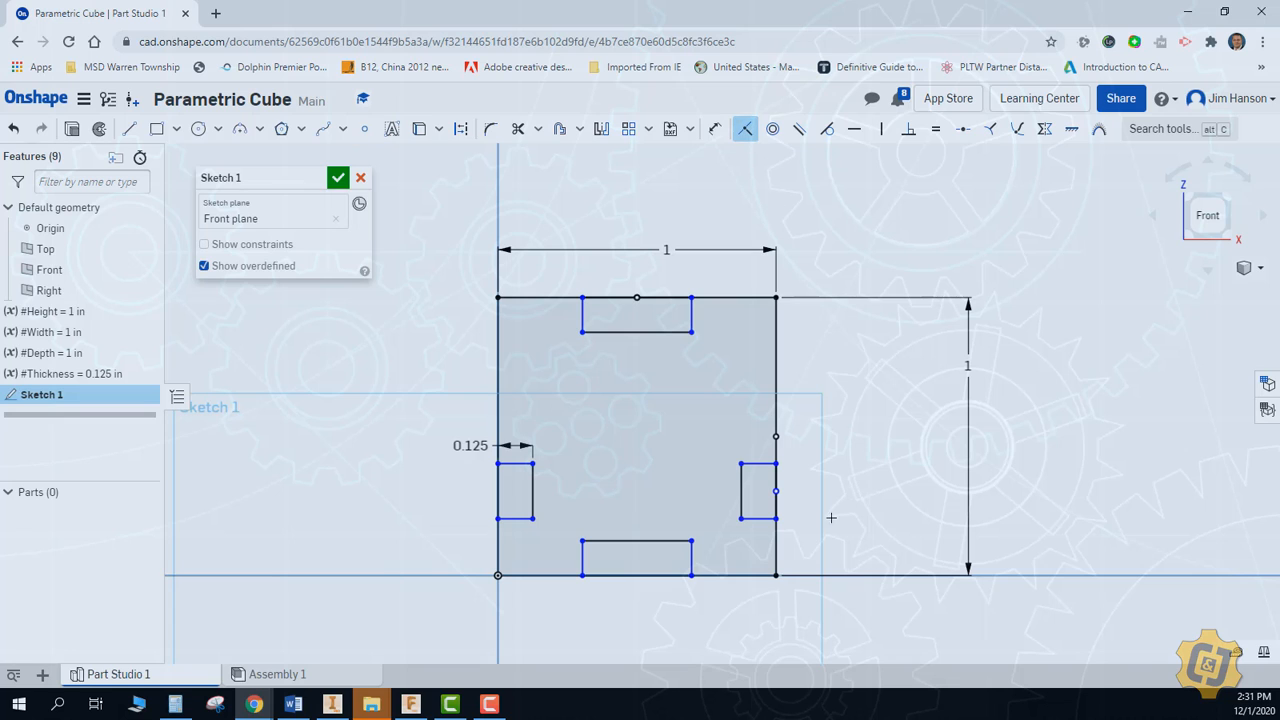
left_click(776, 492)
left_click(776, 436)
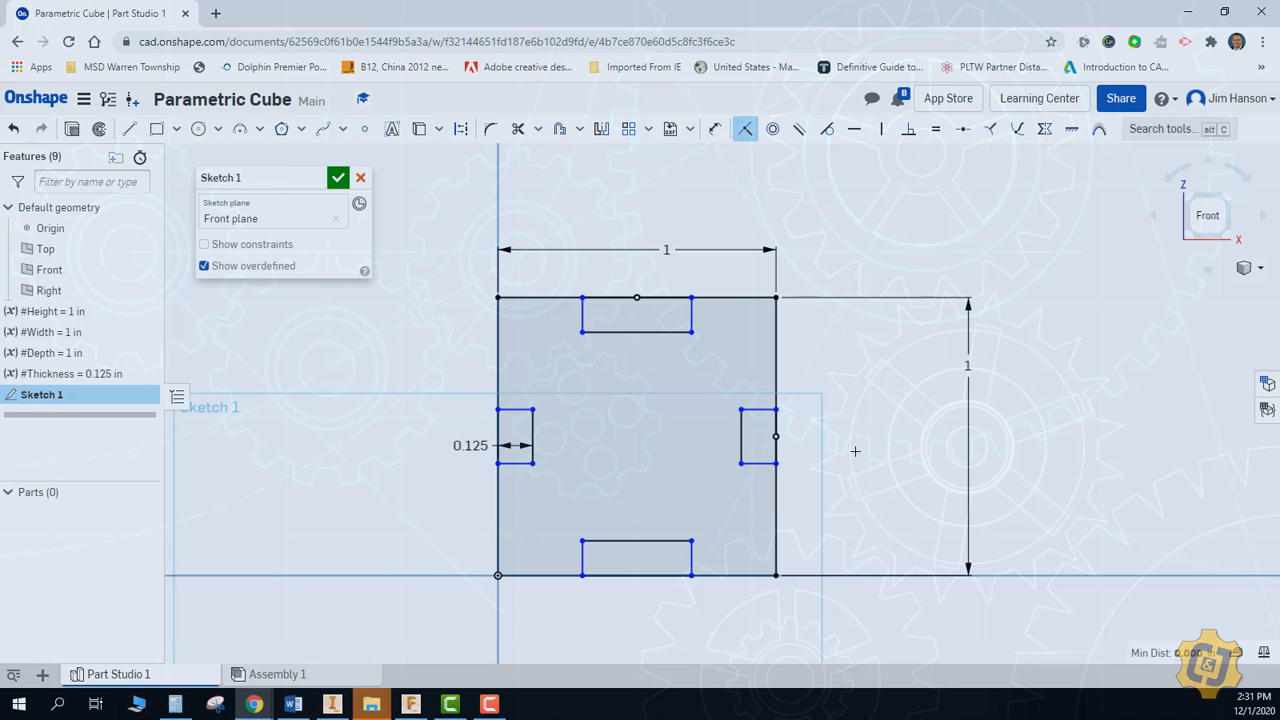
key("Escape")
Stretch the side and upper notches about their centers, and center the square's width dimension above it
left_click_drag(741, 464, 741, 497)
left_click_drag(691, 332, 716, 343)
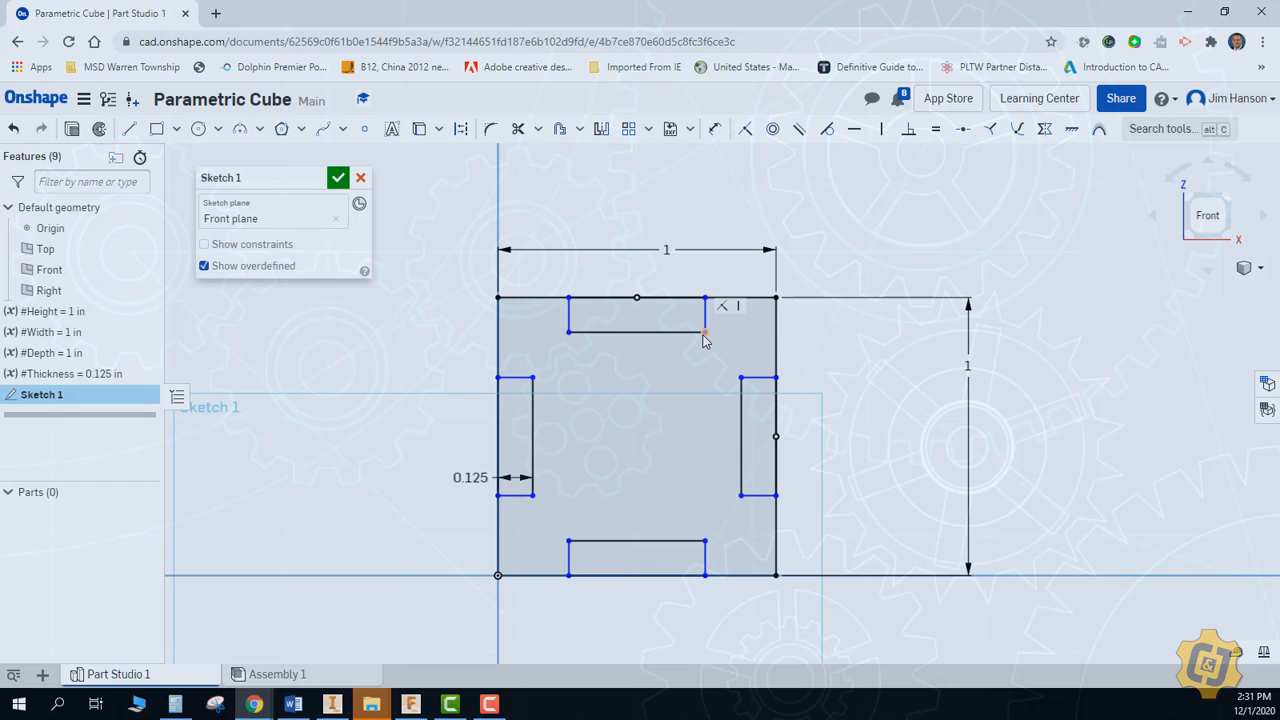
left_click_drag(690, 340, 698, 342)
left_click_drag(805, 343, 912, 323)
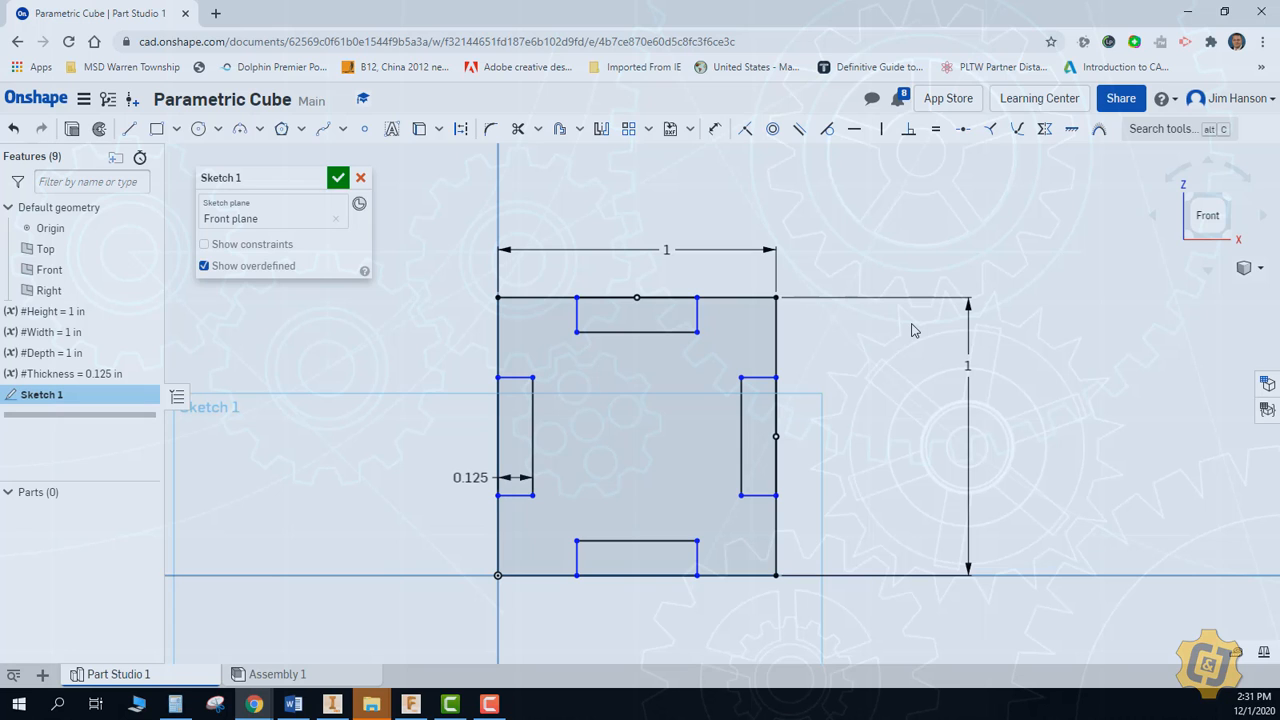
left_click_drag(666, 249, 640, 245)
mouse_move(697, 334)
left_mouse_down()
mouse_move(686, 336)
mouse_move(712, 334)
left_mouse_up()
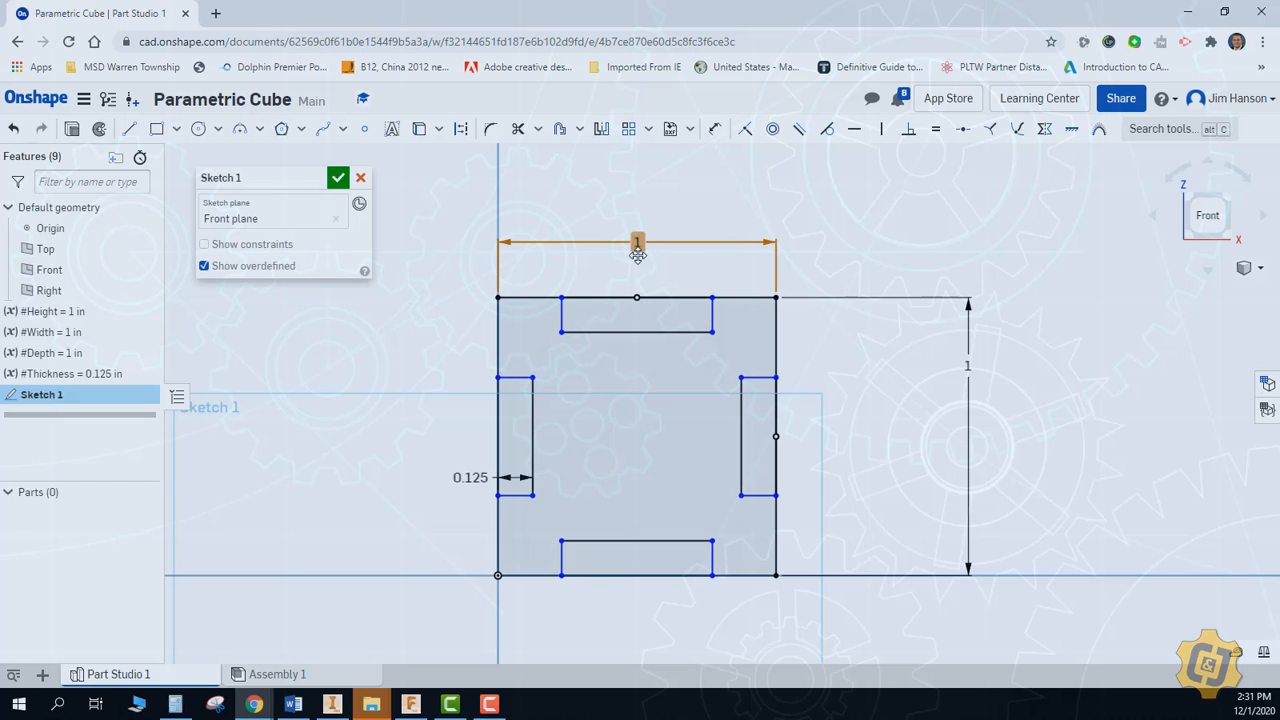
Dimension the upper notch's long lower side with the expression #Width/2
left_click(716, 130)
left_click(670, 331)
left_click(636, 358)
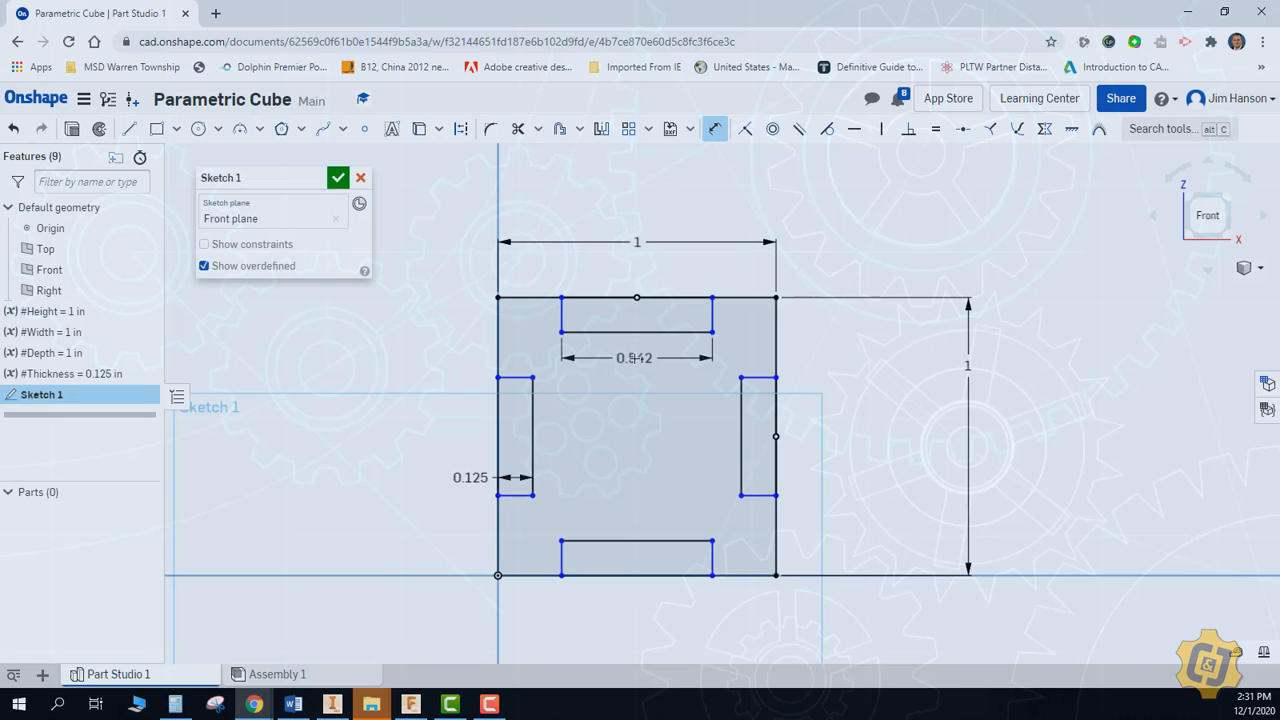
type("#Width")
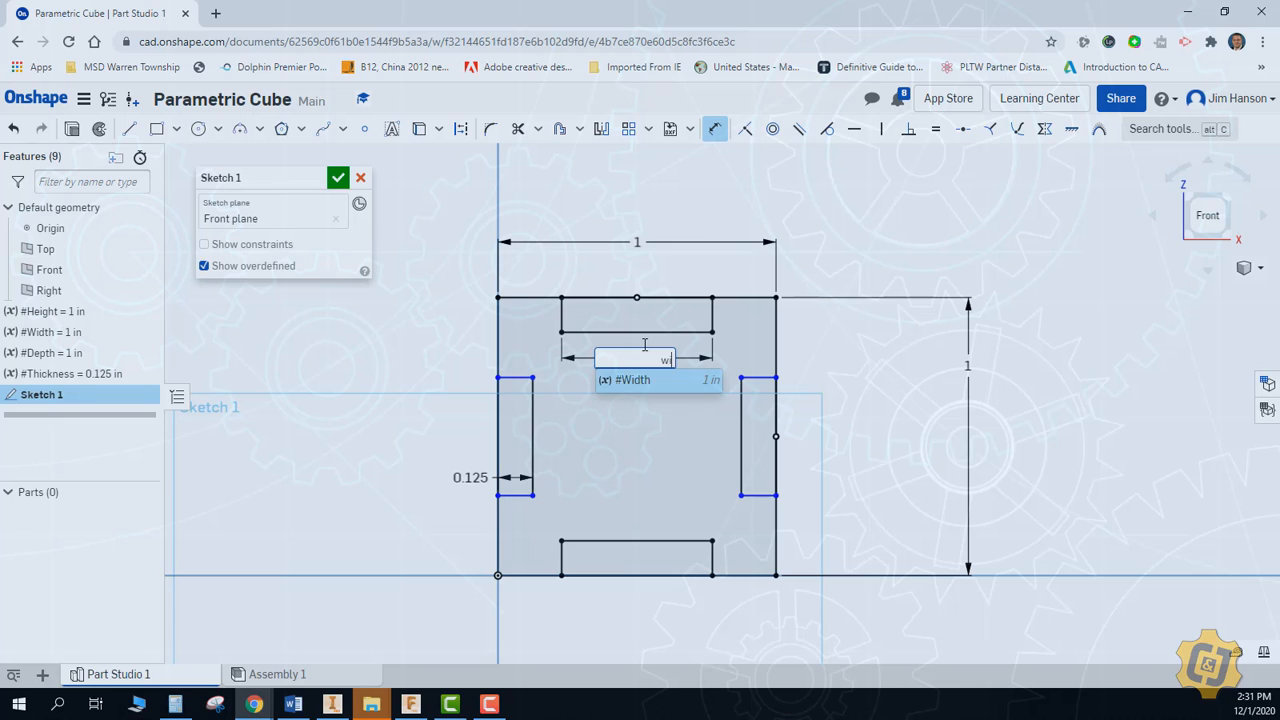
type("/")
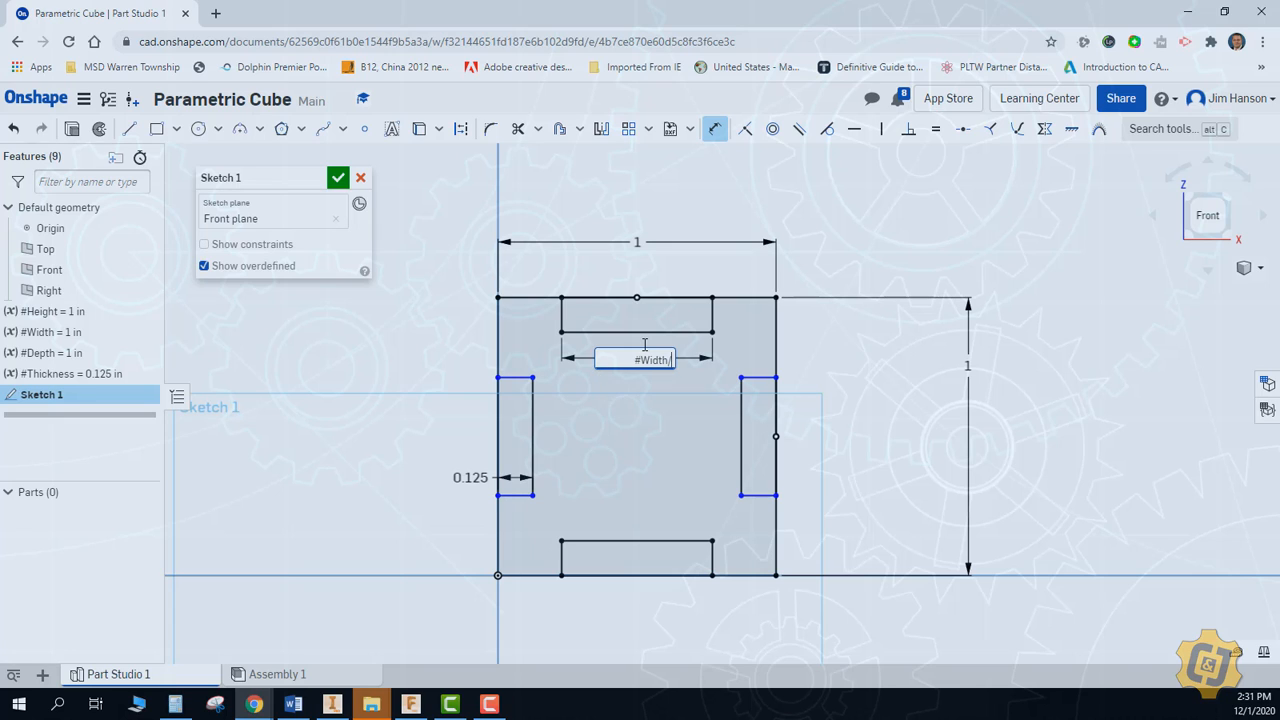
type("2")
key("Return")
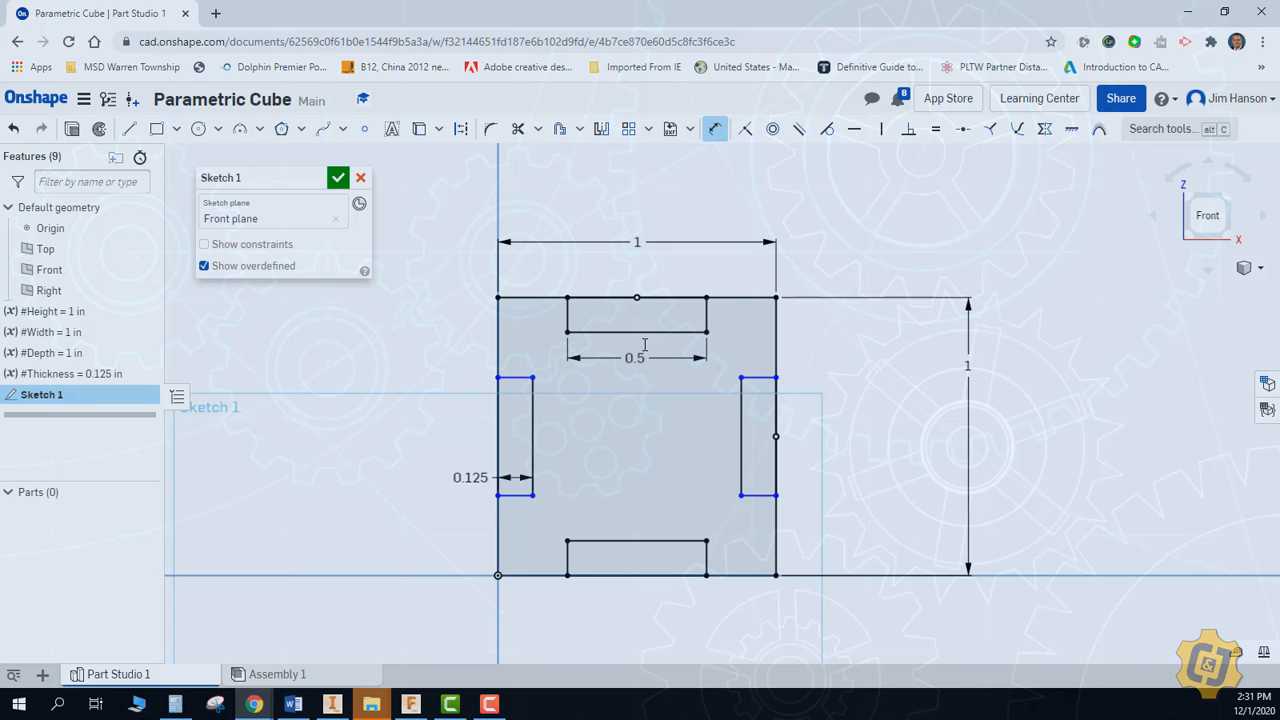
Dimension the right notch's long inner side with the expression #Height/2
left_click(742, 438)
left_click(692, 438)
type("#Height")
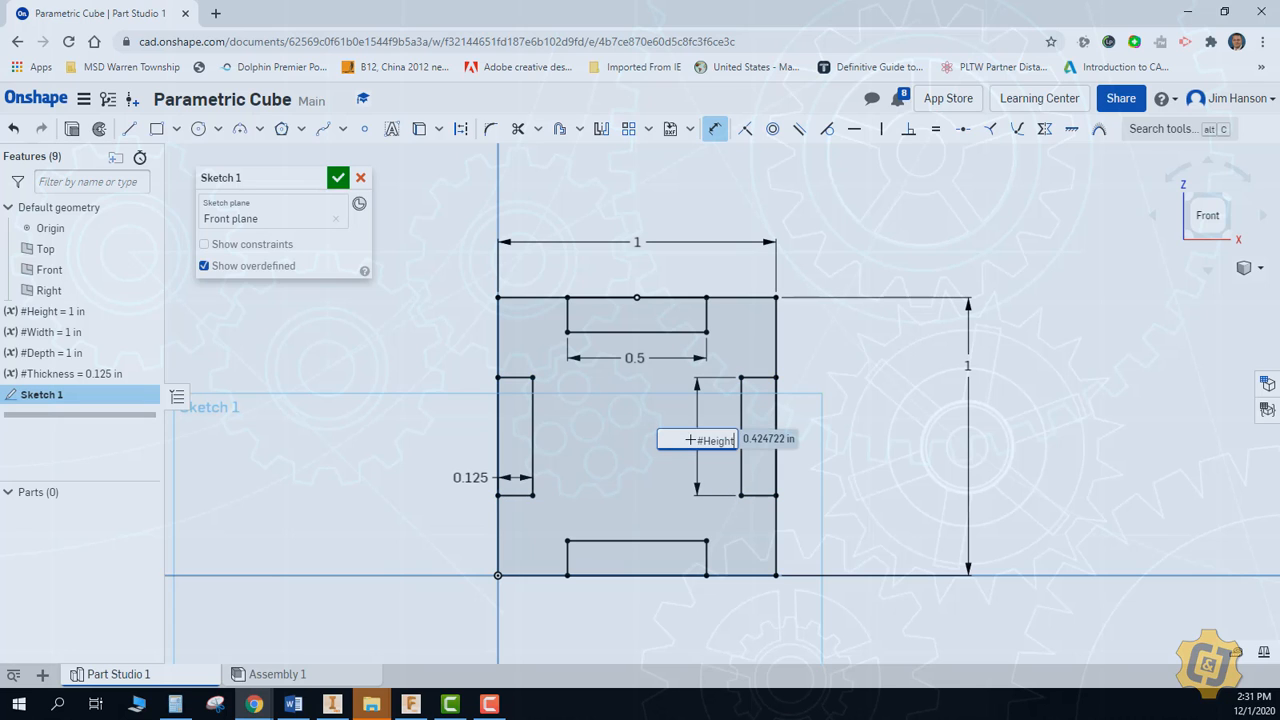
type("/2")
key("Return")
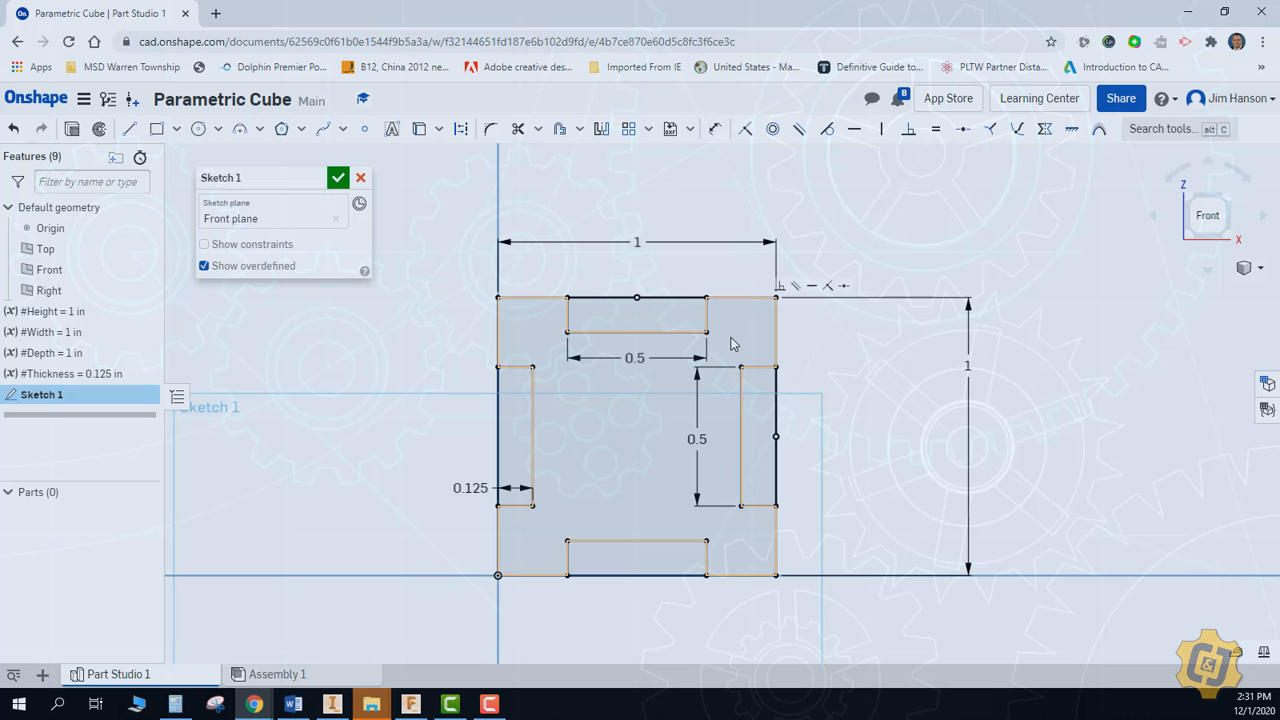
key("o")
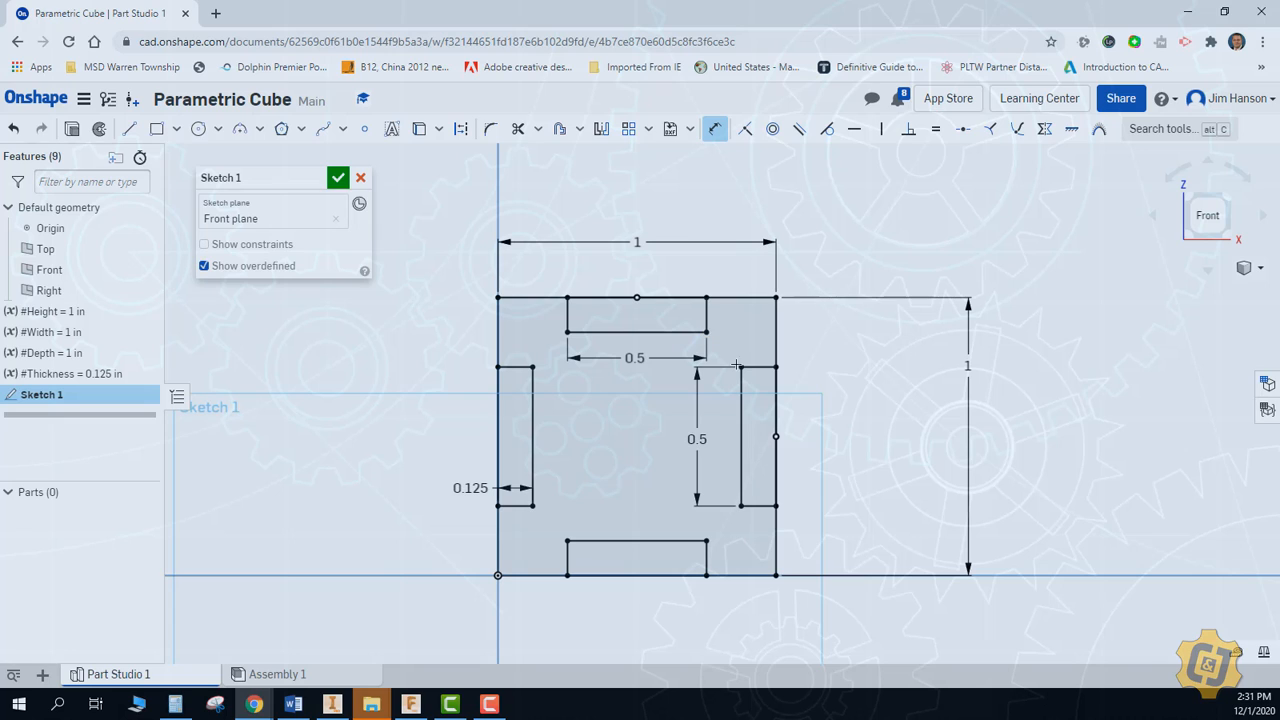
left_click(740, 366)
key("Escape")
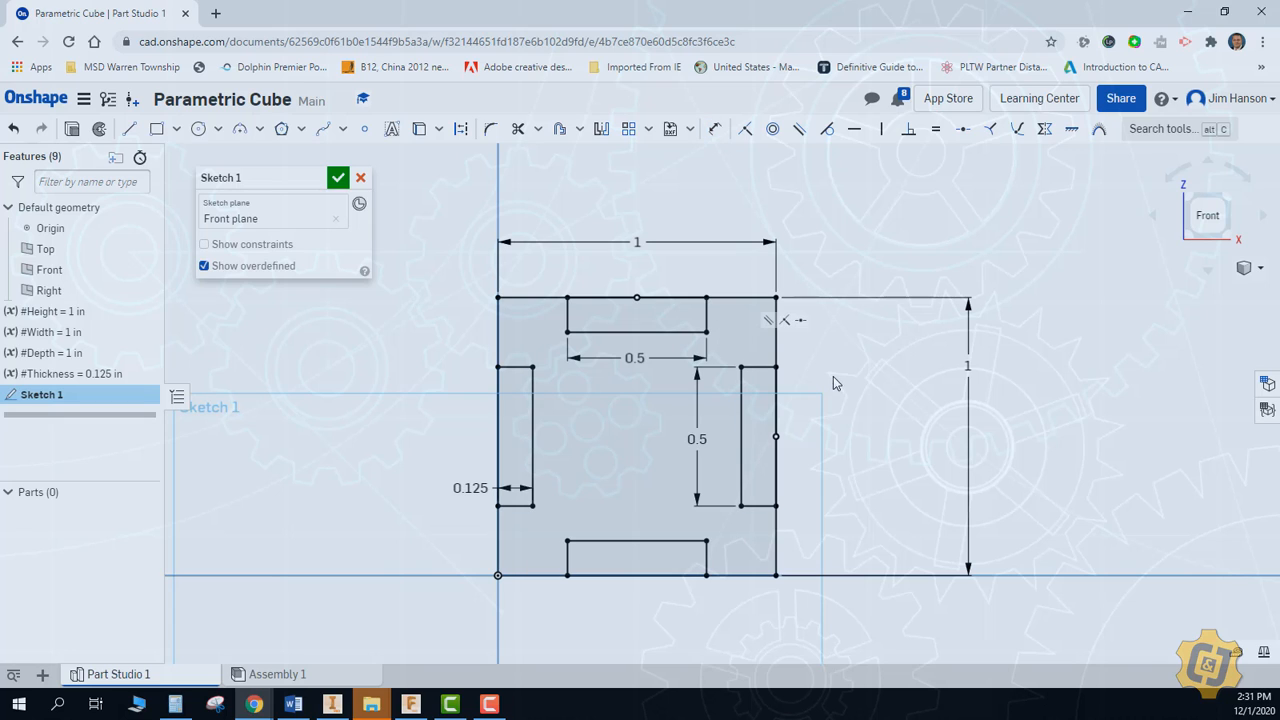
Change the upper notch's width to #Width/3 and the right notch's height to #Height/3, and accept the sketch
double_click(652, 362)
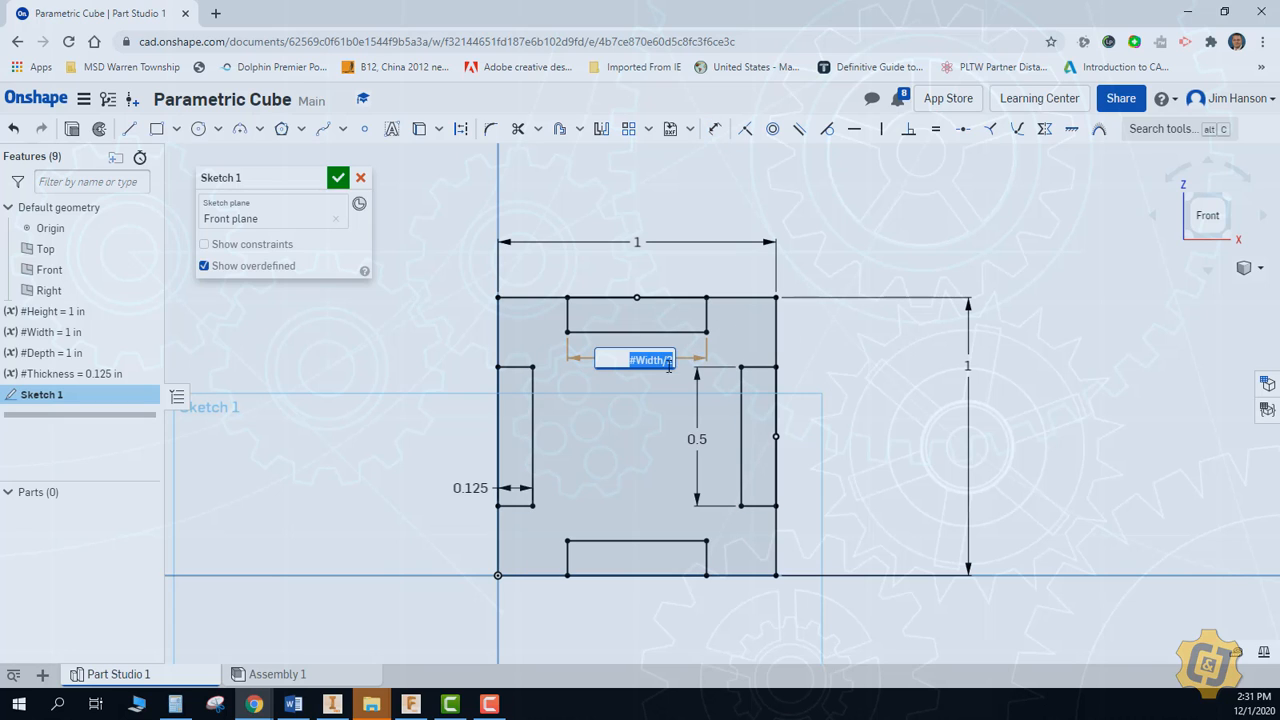
type("#Width/2")
key("Return")
double_click(697, 439)
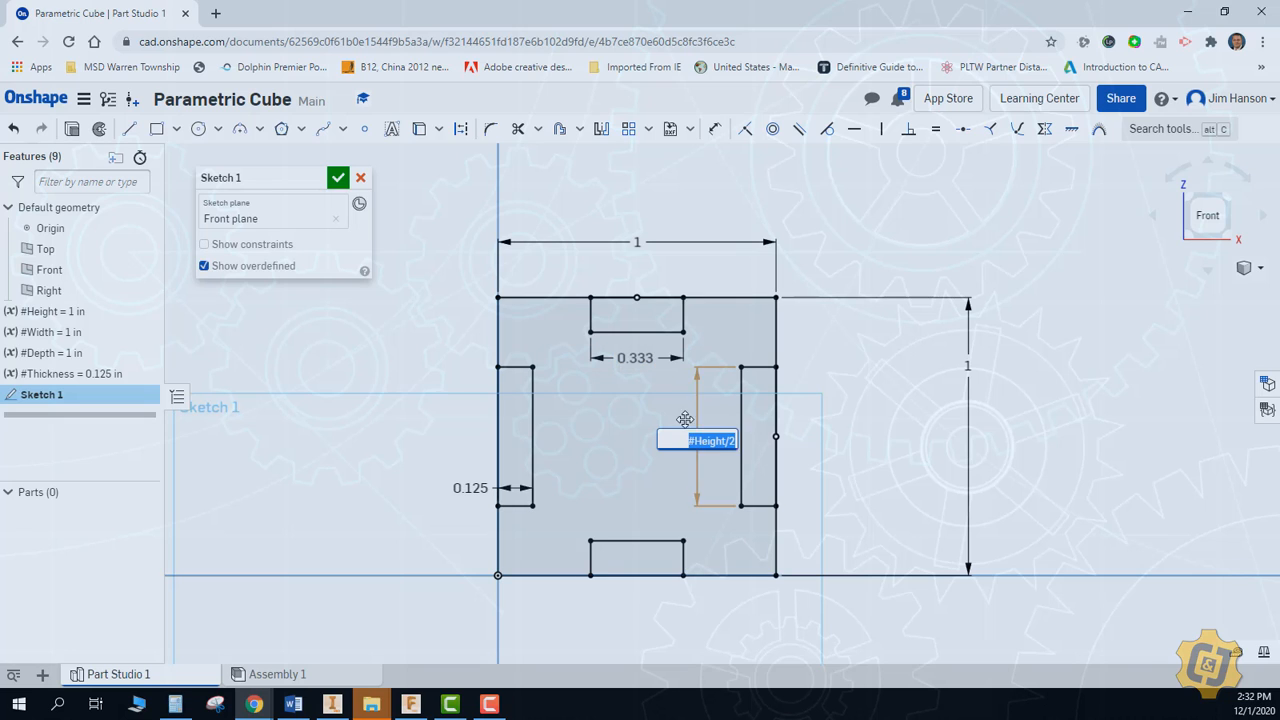
left_click(731, 441)
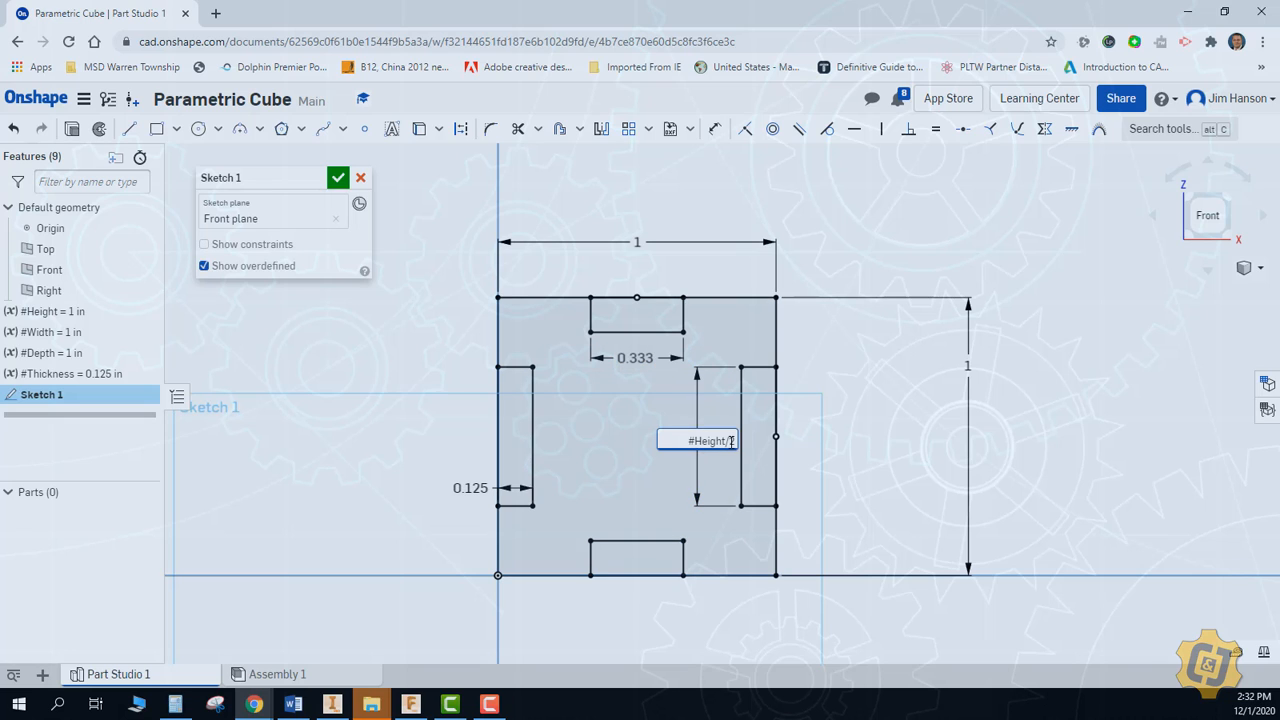
key("BackSpace")
type("3")
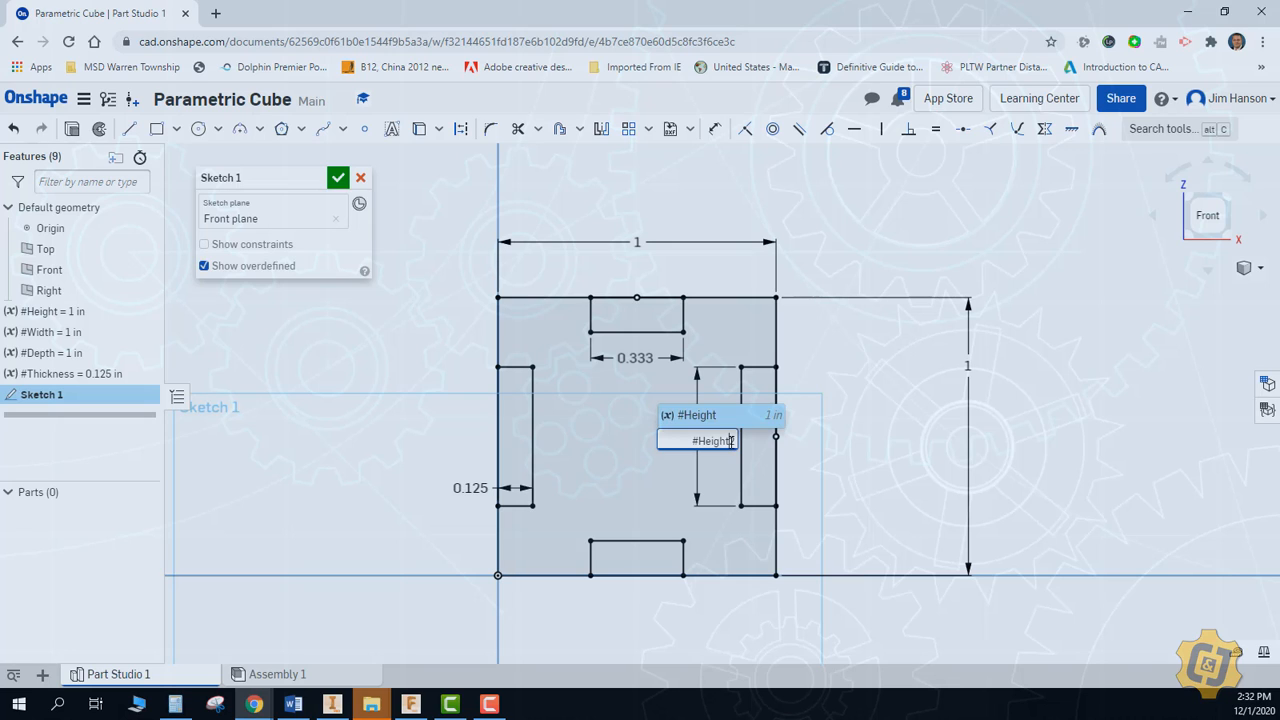
key("Return")
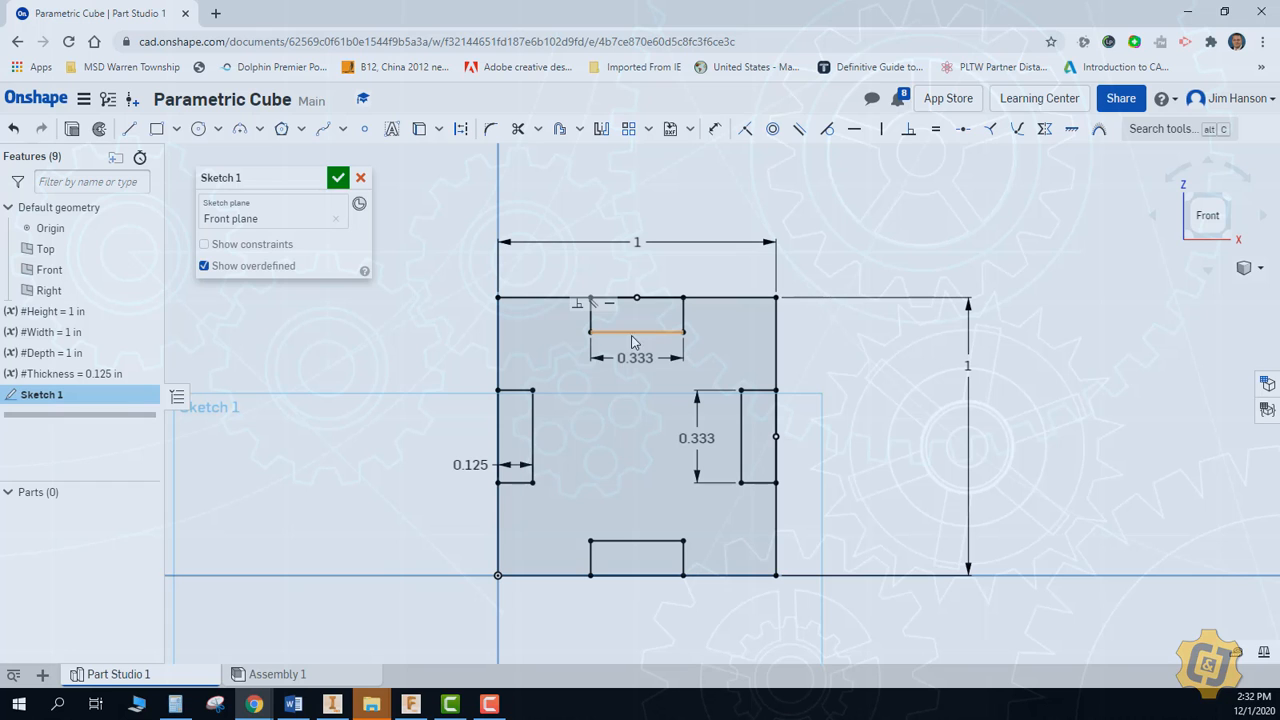
left_click(338, 177)
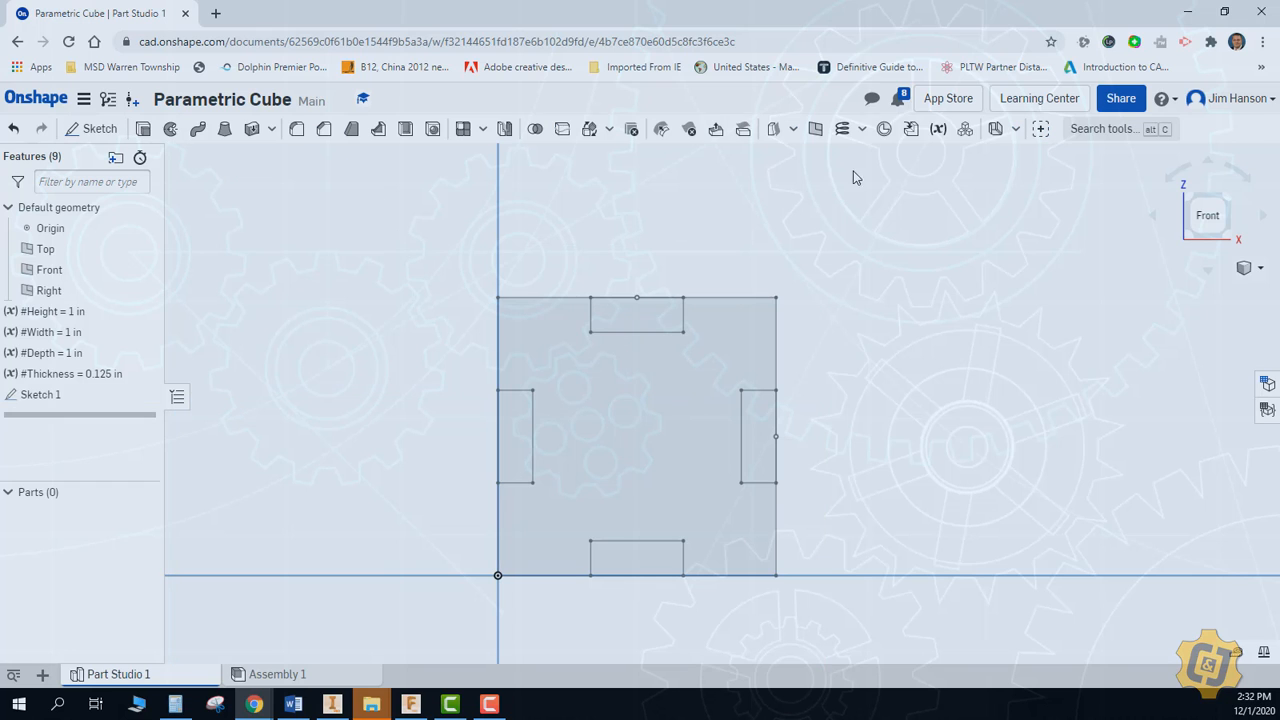
Create a length variable named Divider with the value 2.5 in and place it before Sketch 1 in the feature list
left_click(938, 130)
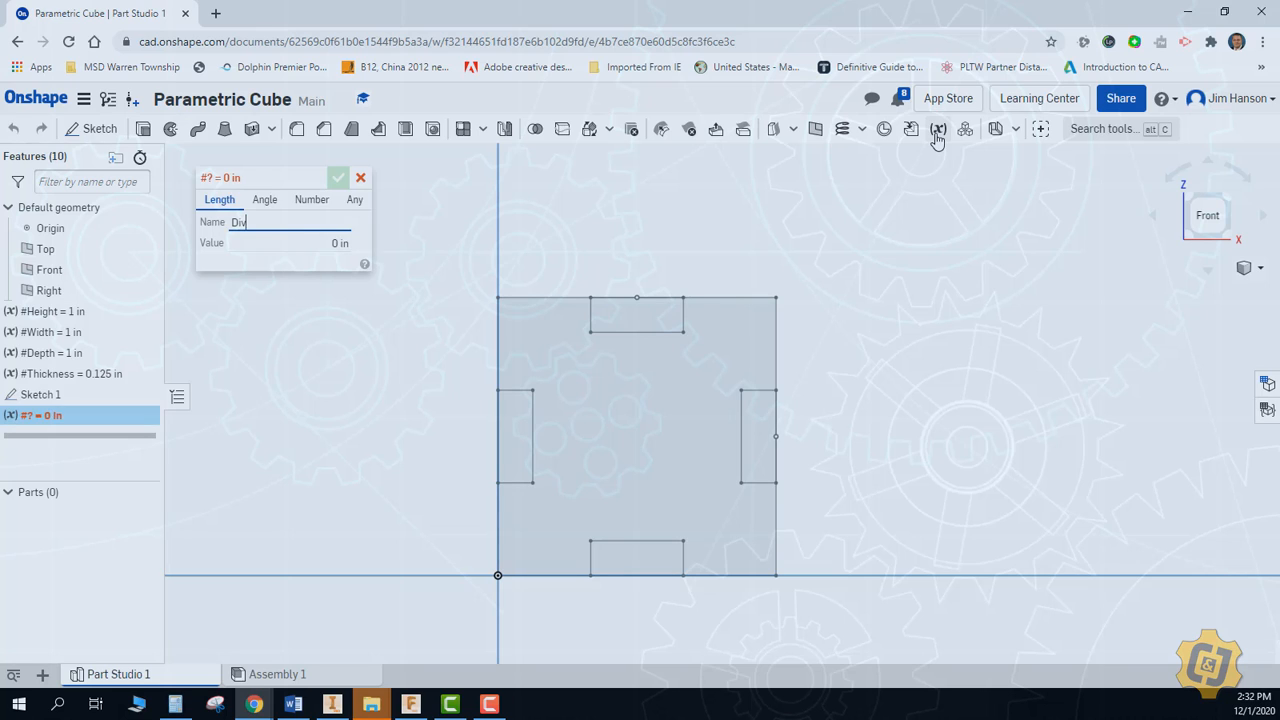
left_click(343, 245)
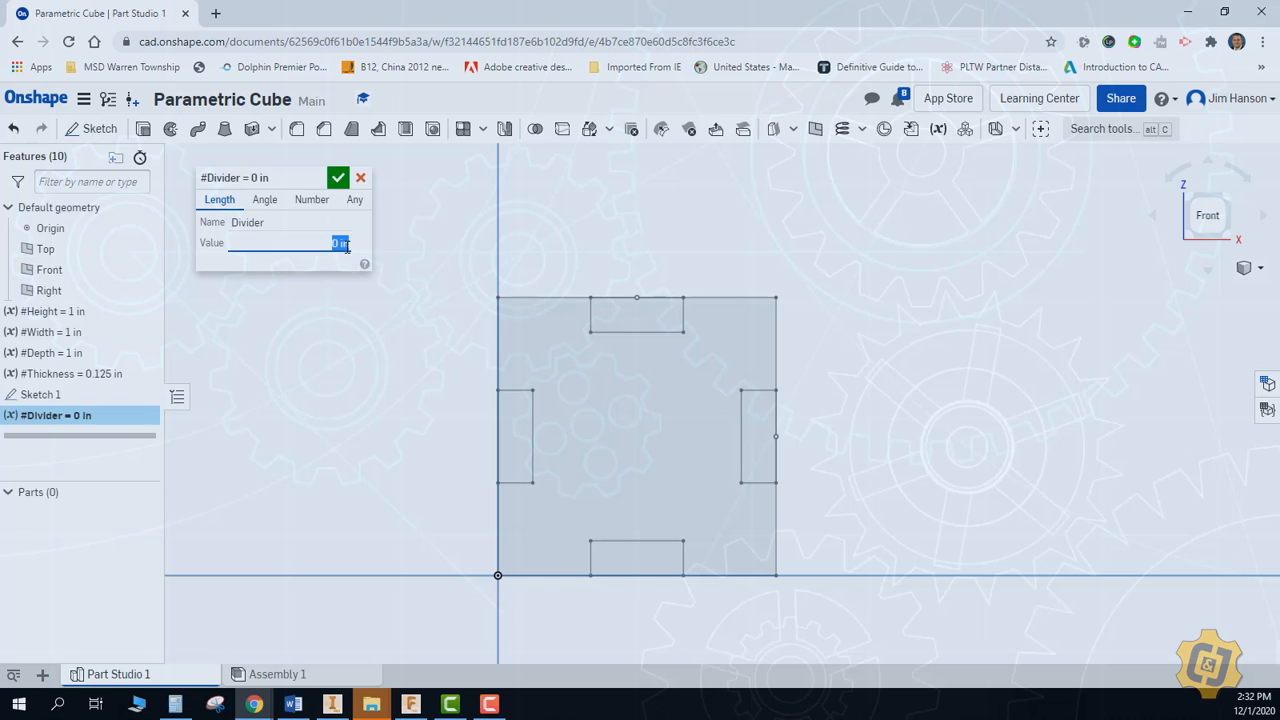
type("2.5")
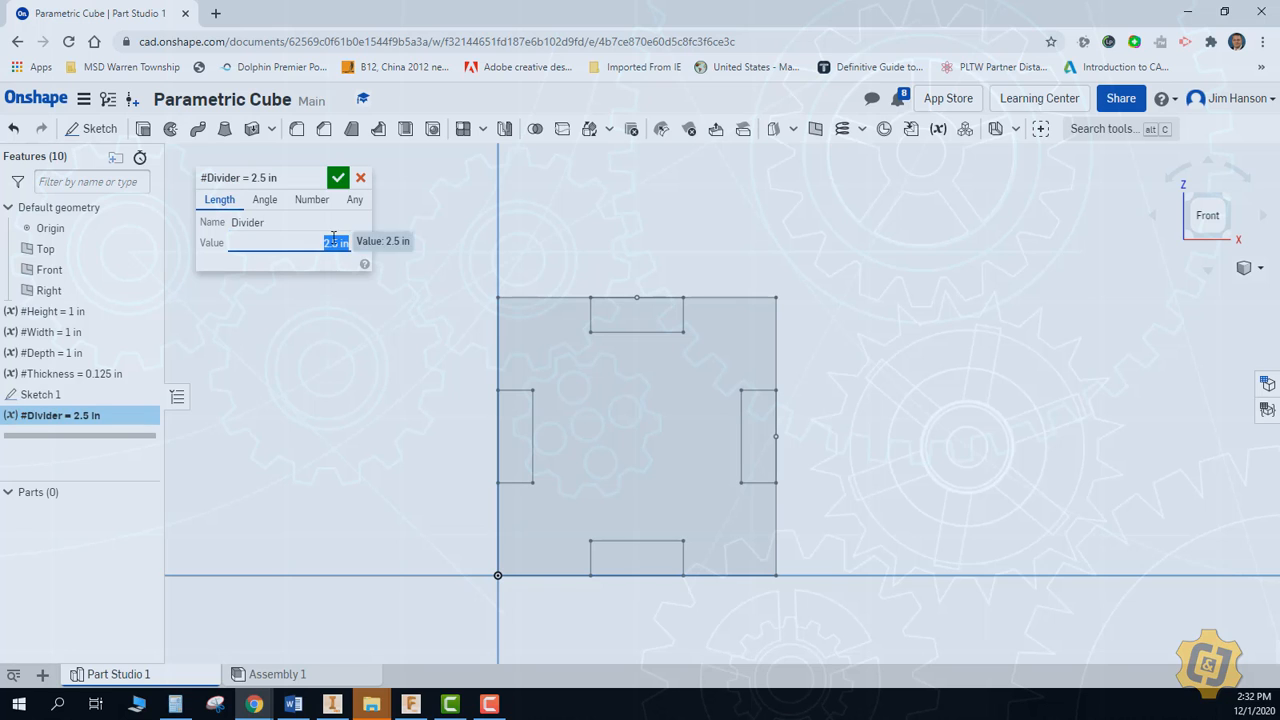
left_click(338, 177)
mouse_move(50, 395)
left_mouse_down()
mouse_move(80, 436)
mouse_move(108, 445)
left_mouse_up()
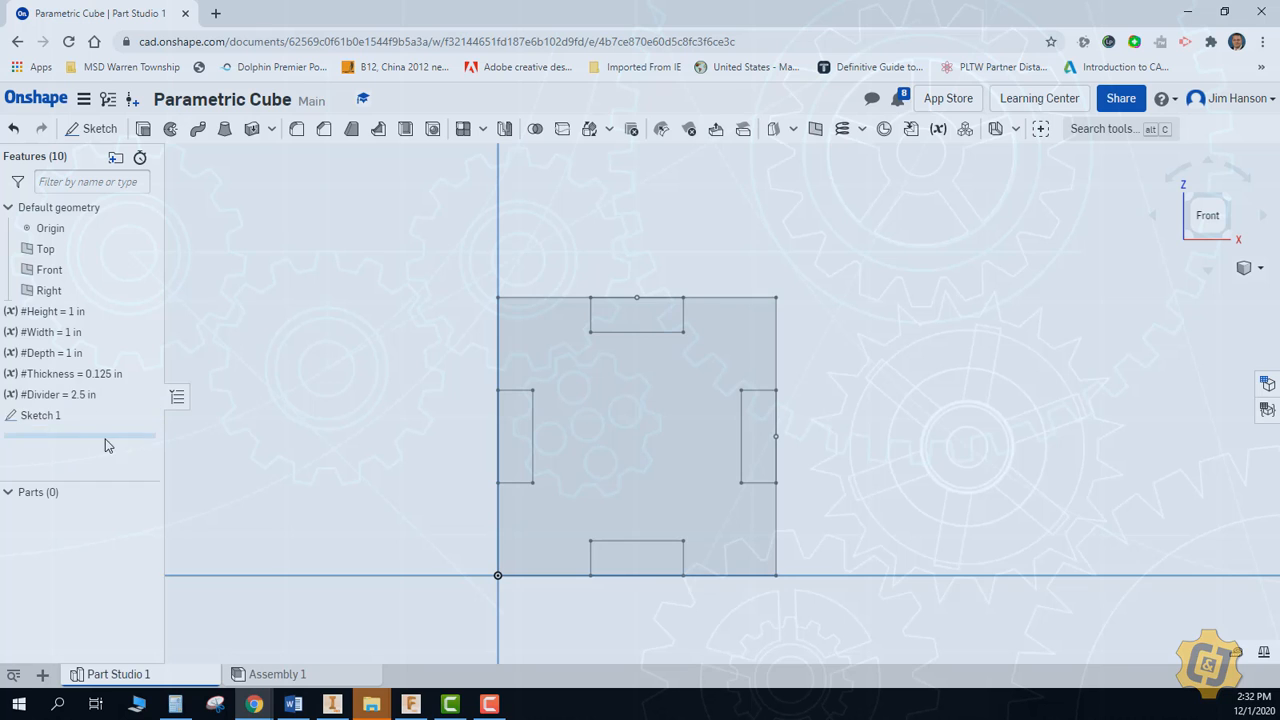
Edit Sketch 1 and set the upper notch's width to #Width/#Divider
double_click(50, 416)
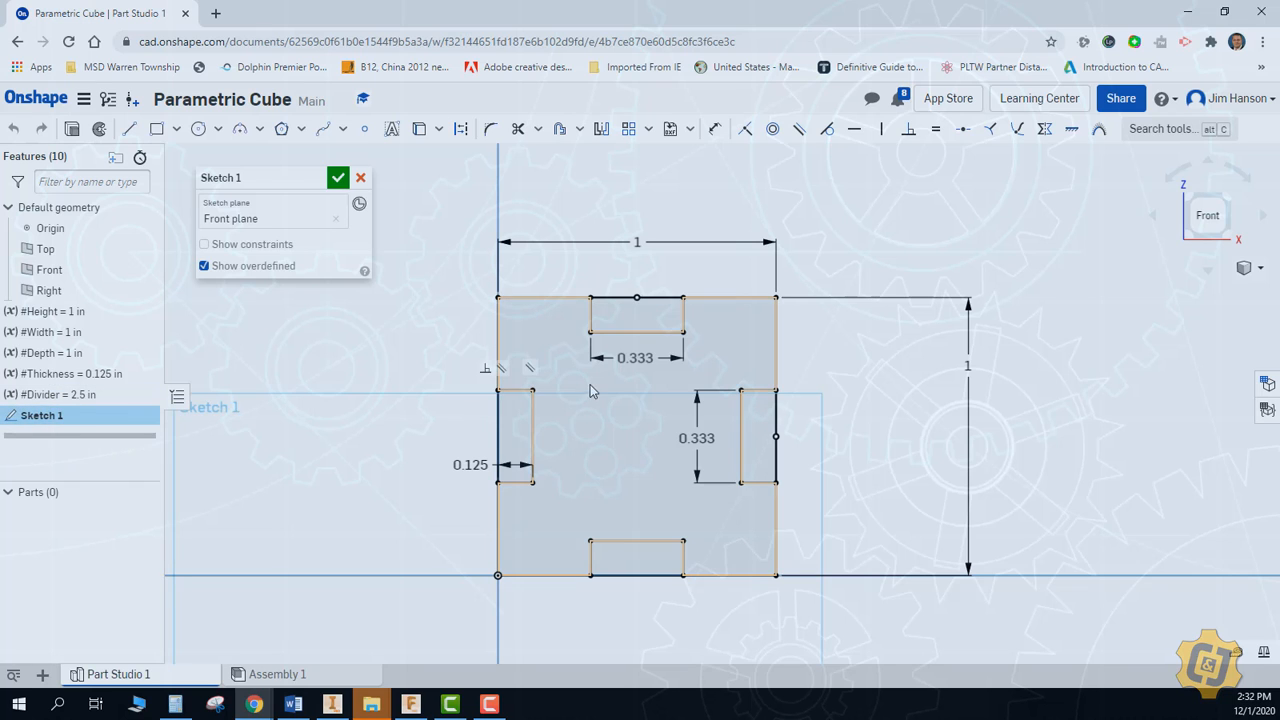
double_click(640, 357)
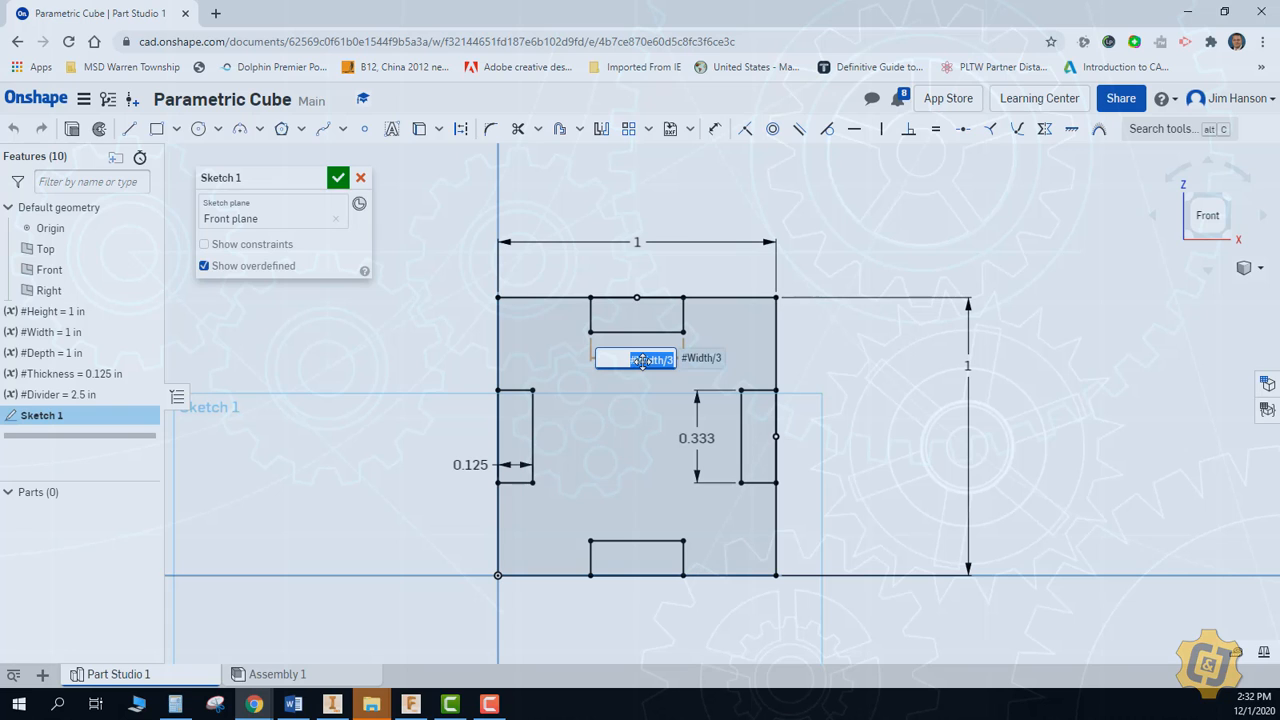
type("#Width/div")
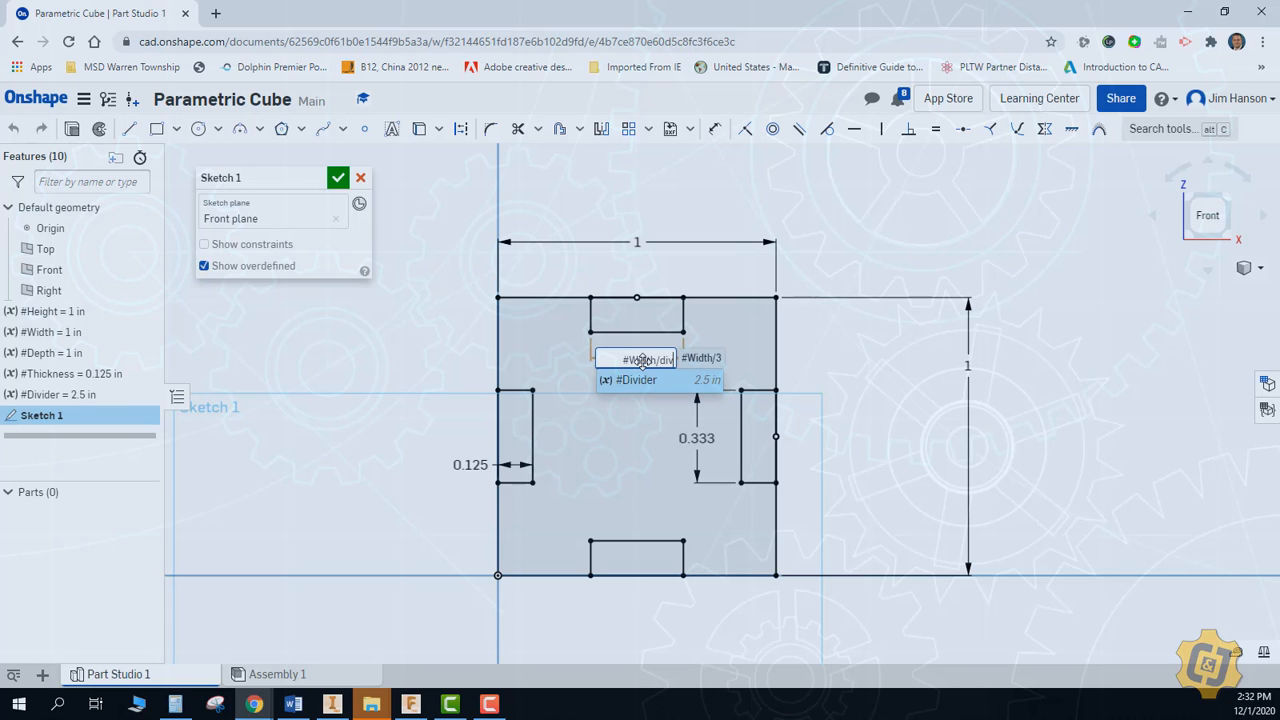
key("Return")
Set the right notch's height to #Height/#Divider and accept the sketch
key("Return")
double_click(704, 437)
type("#Height/div")
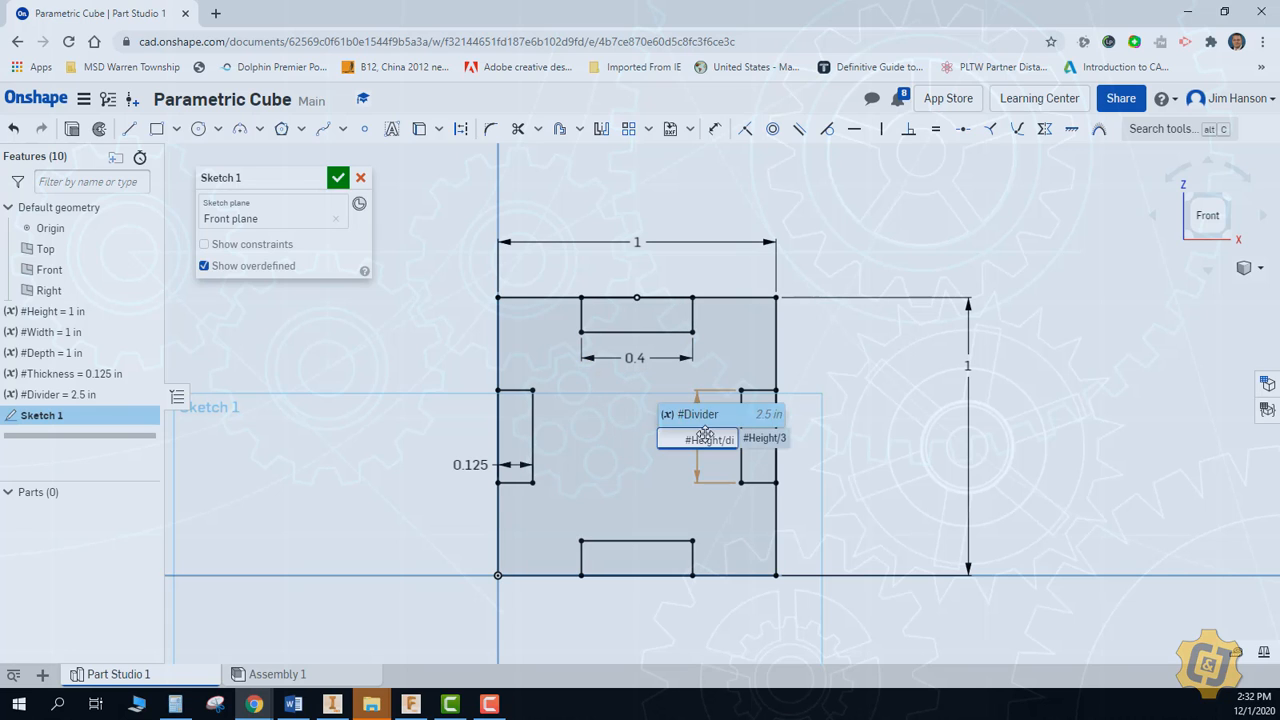
key("Return")
key("Return")
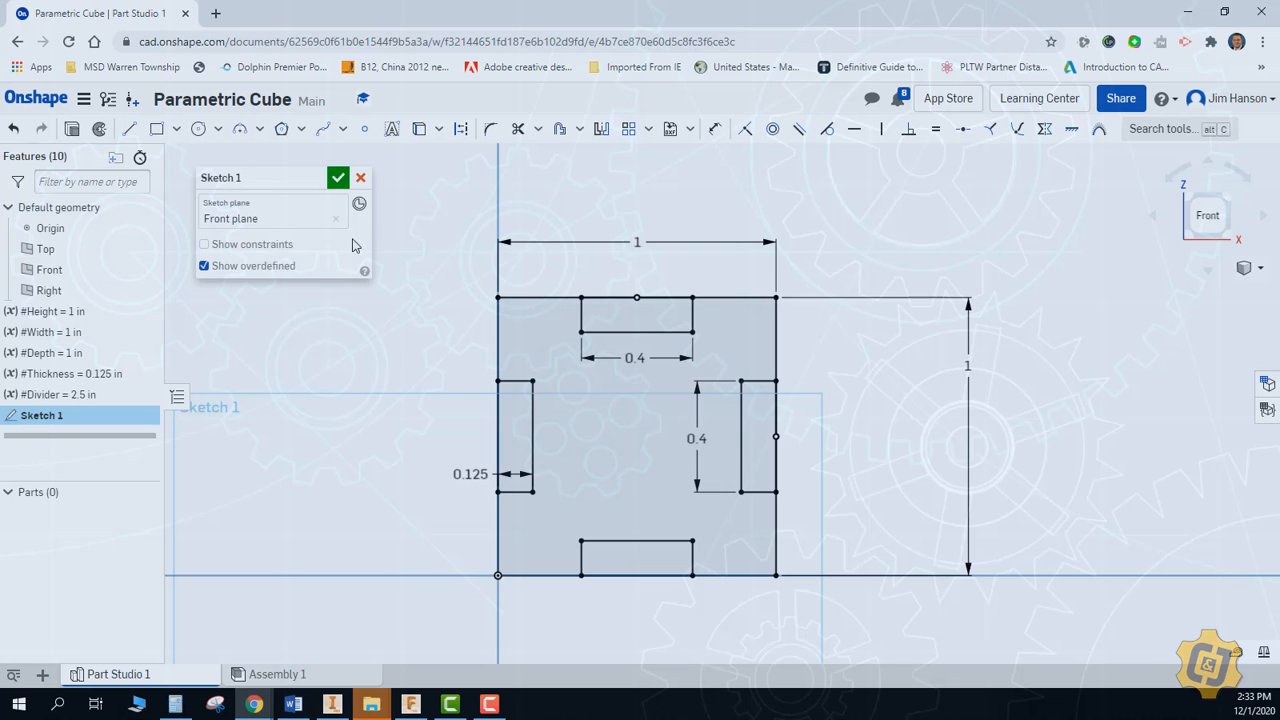
left_click(338, 177)
Hide the origin and the default Top, Front and Right planes in an isometric view
right_click(401, 223)
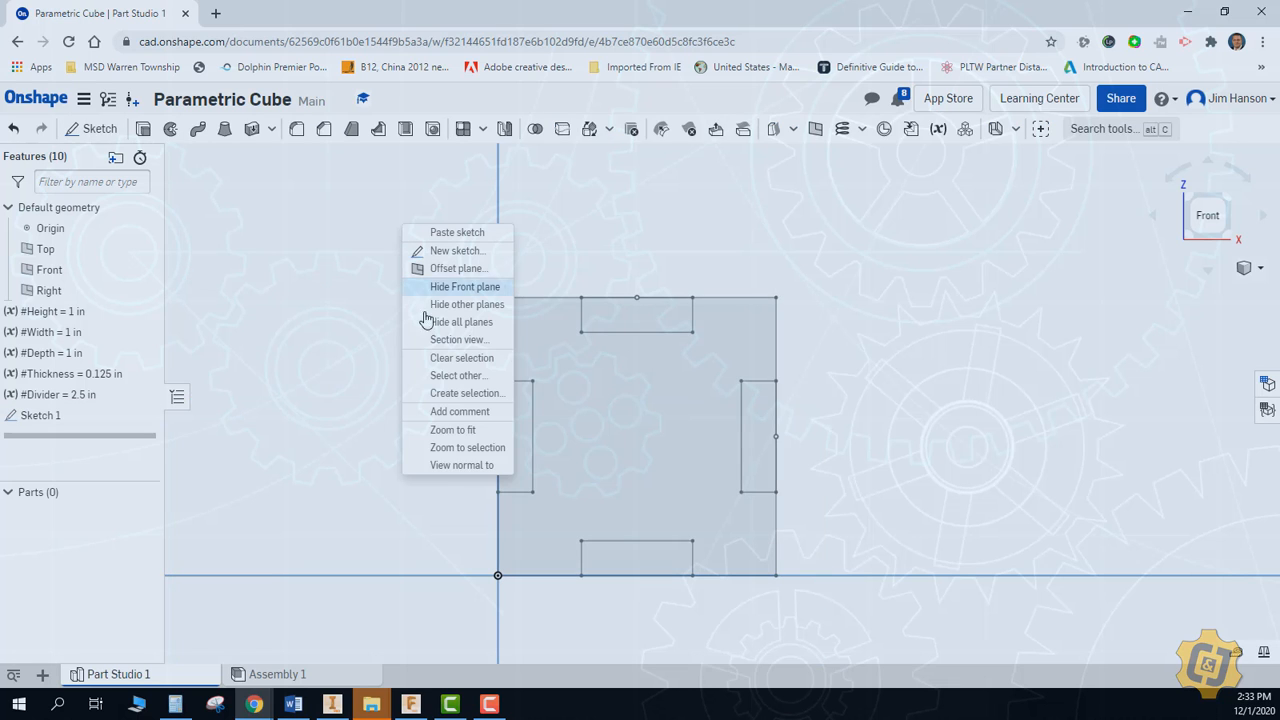
left_click(1089, 309)
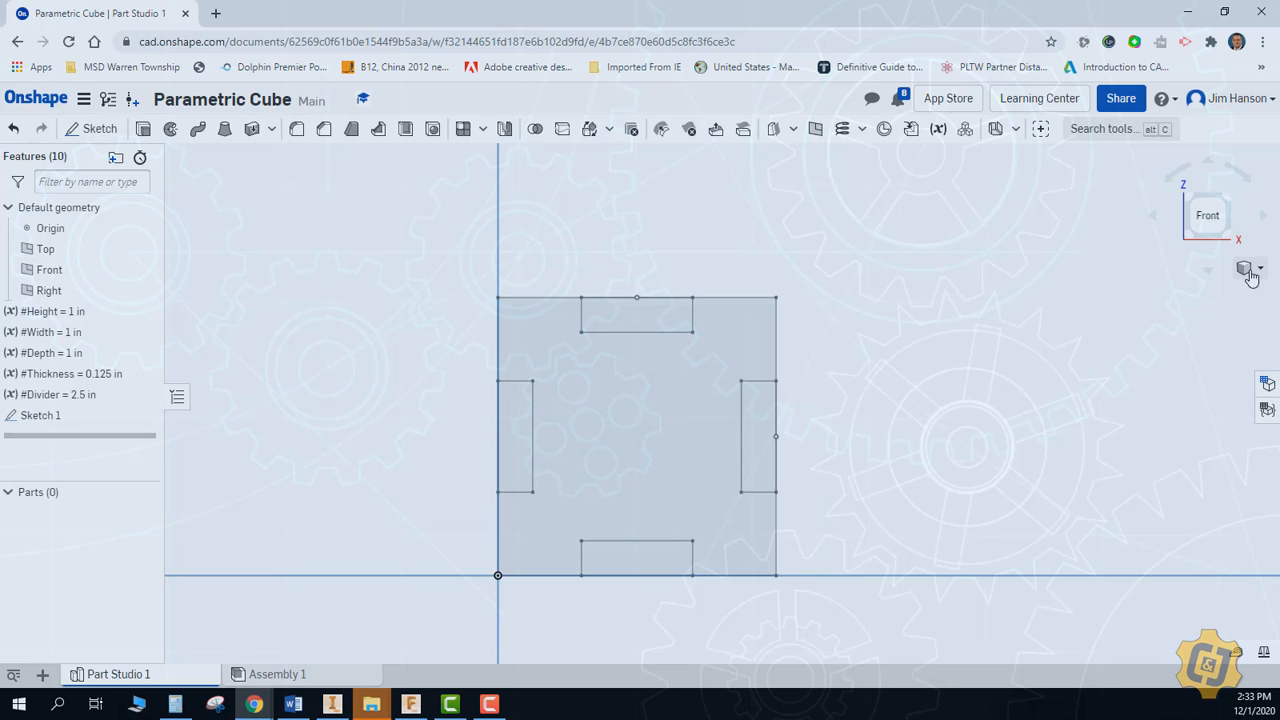
left_click(1244, 267)
left_click(1198, 290)
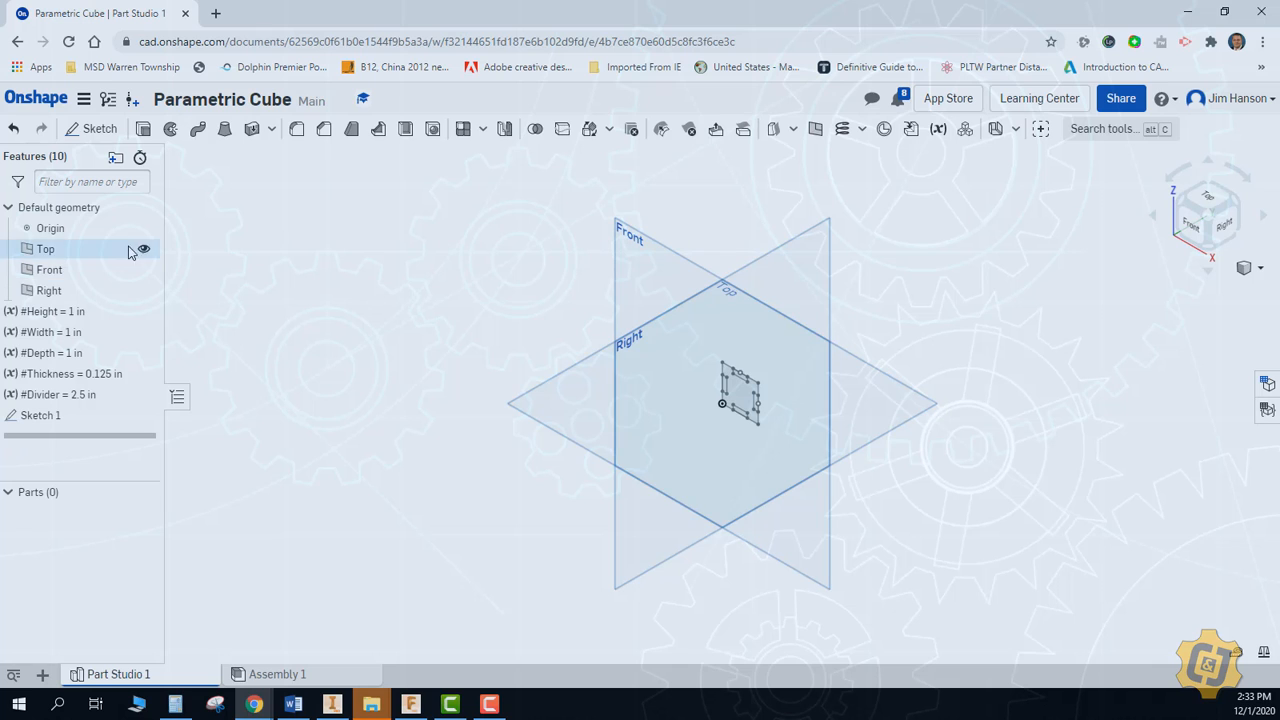
left_click(144, 271)
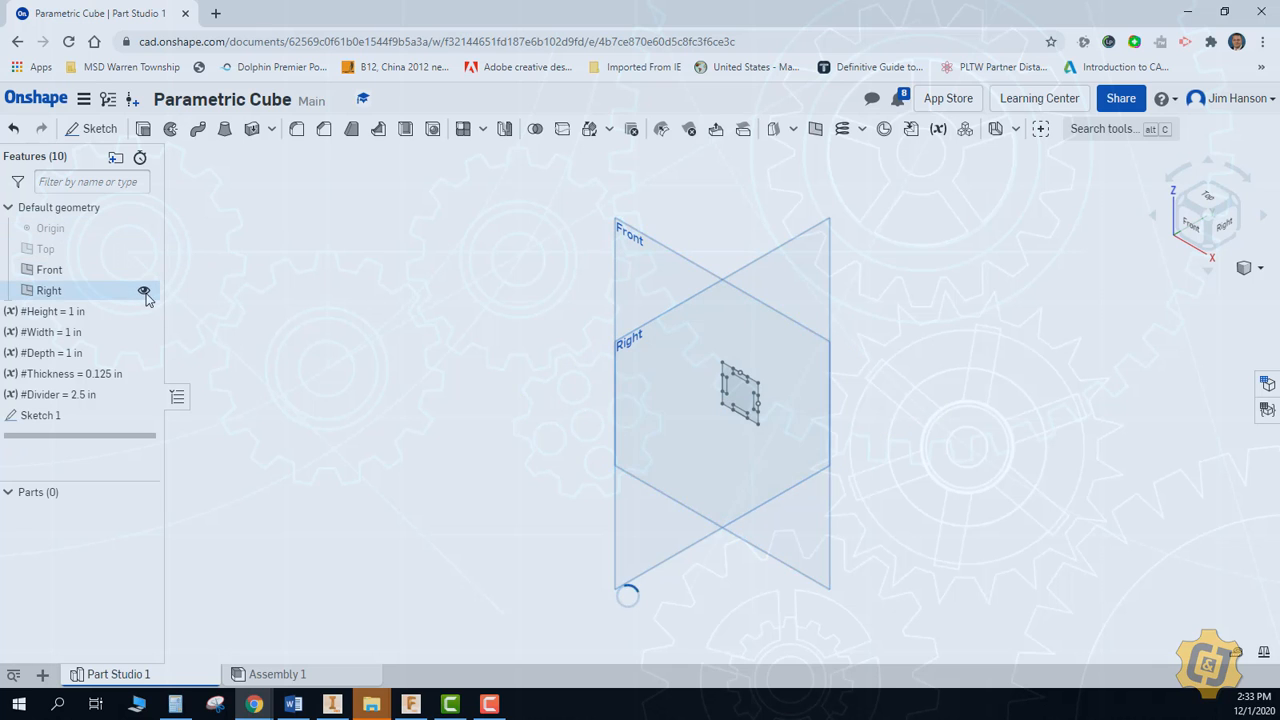
left_click(143, 290)
key("f")
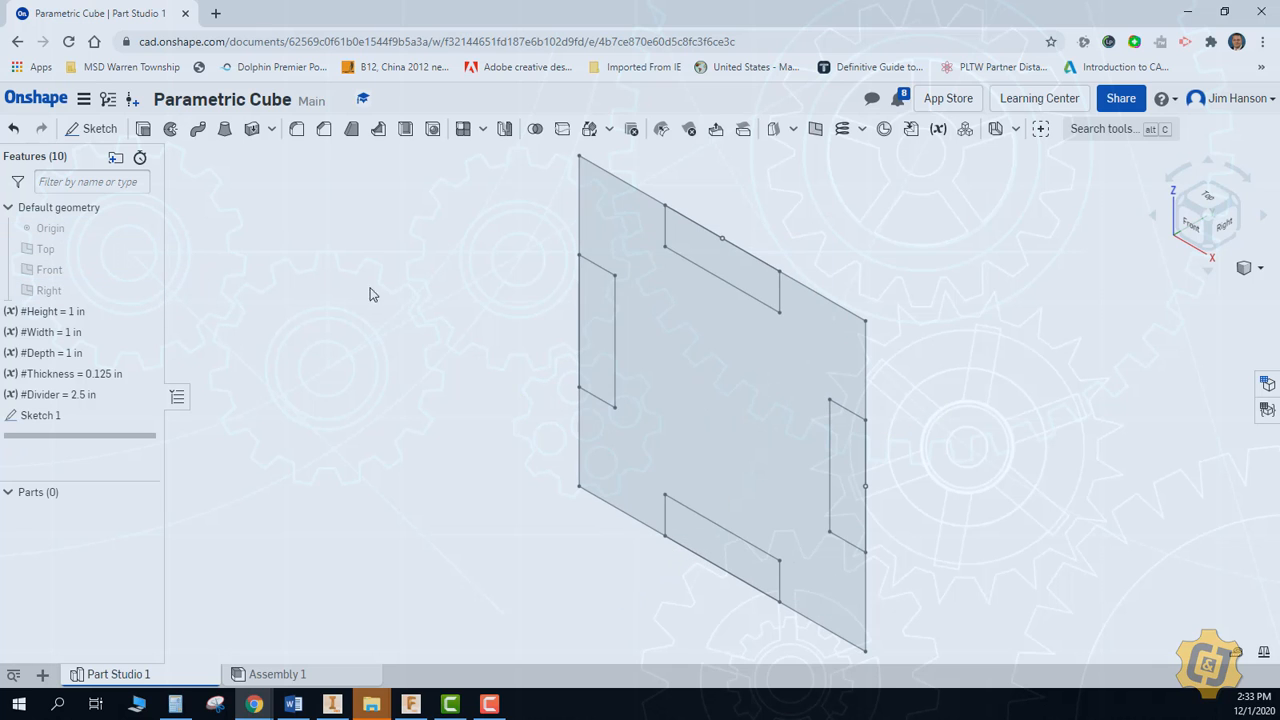
left_click(143, 129)
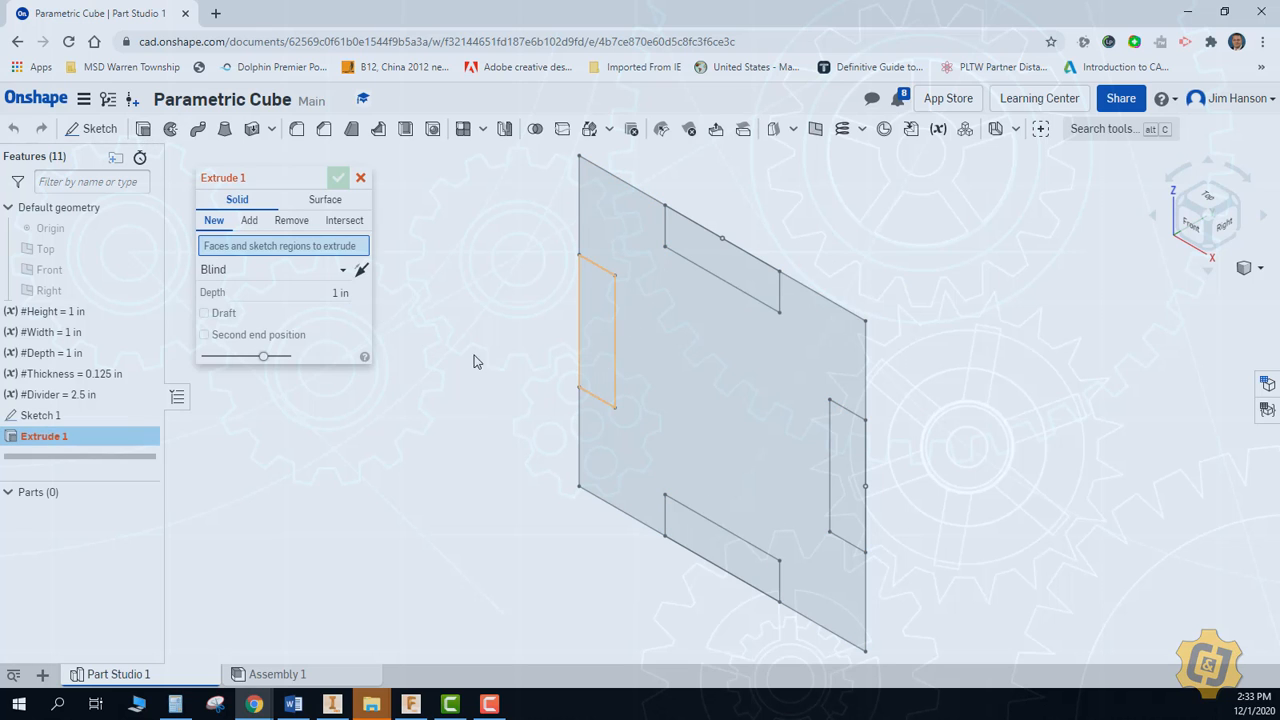
left_click(60, 416)
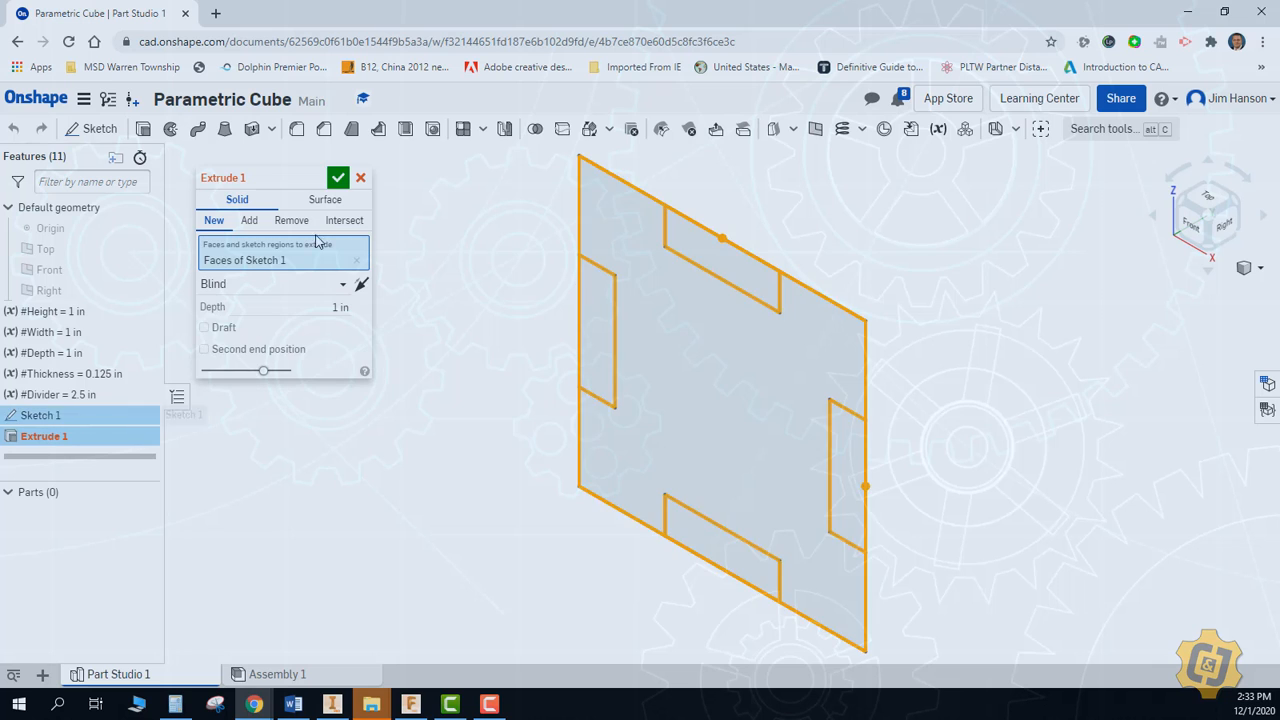
left_click(360, 177)
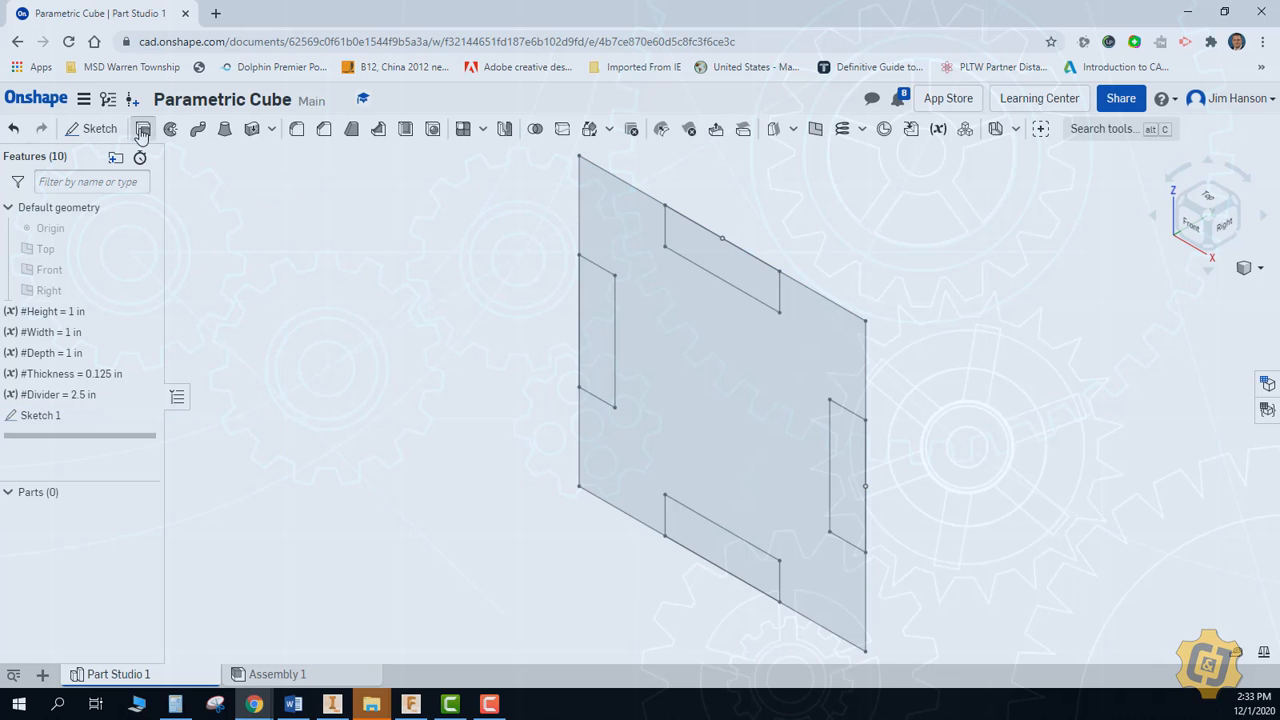
Extrude the central notched region of Sketch 1 as a new solid with a blind depth of #Thickness
left_click(143, 129)
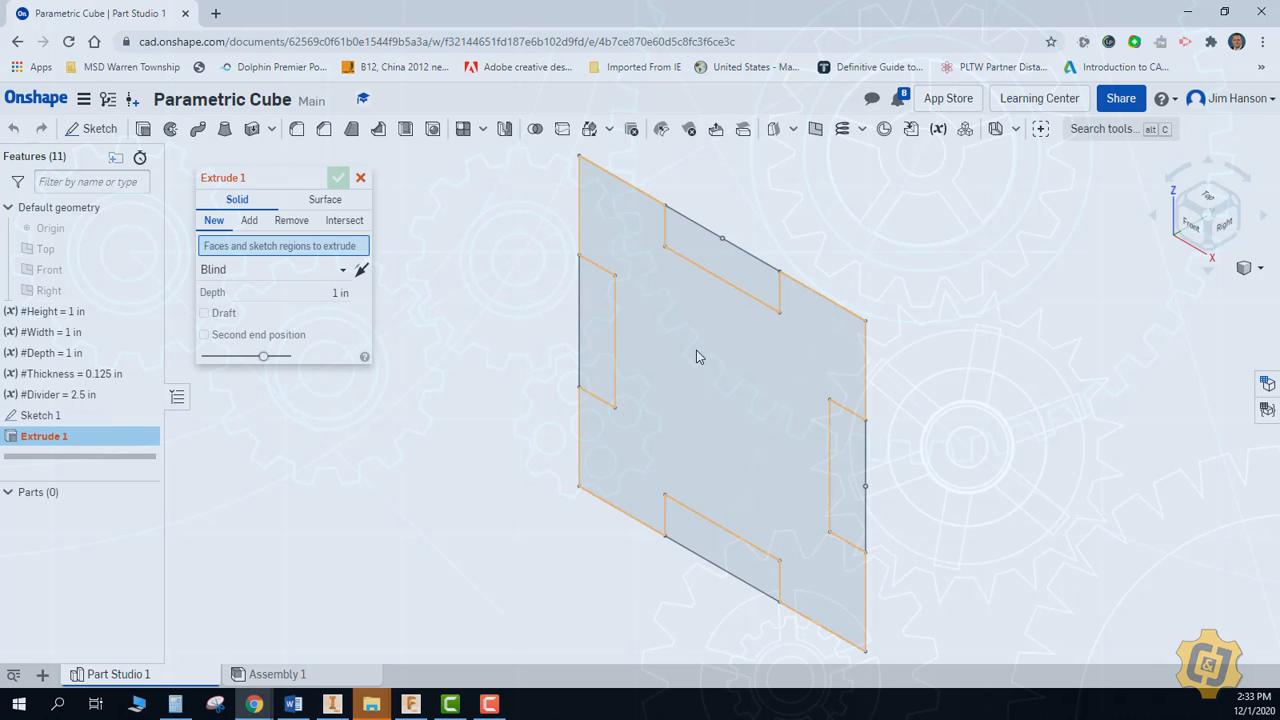
left_click(697, 352)
left_click(320, 303)
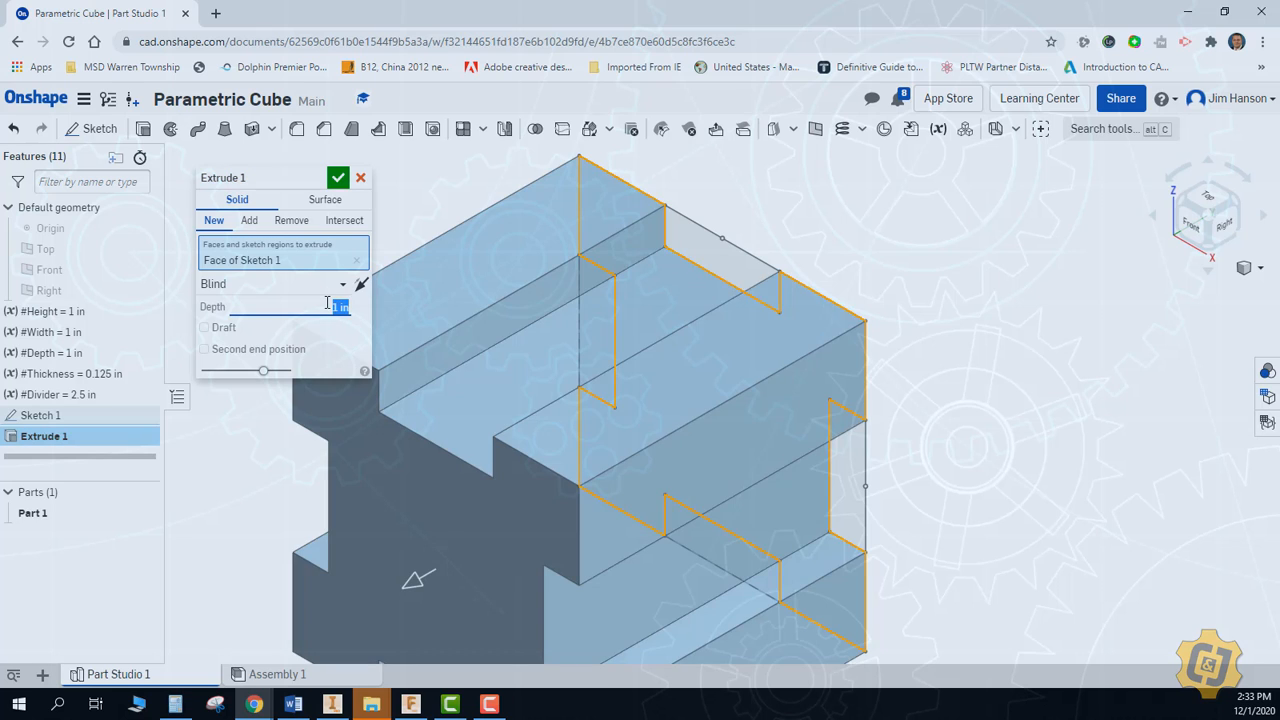
type("#")
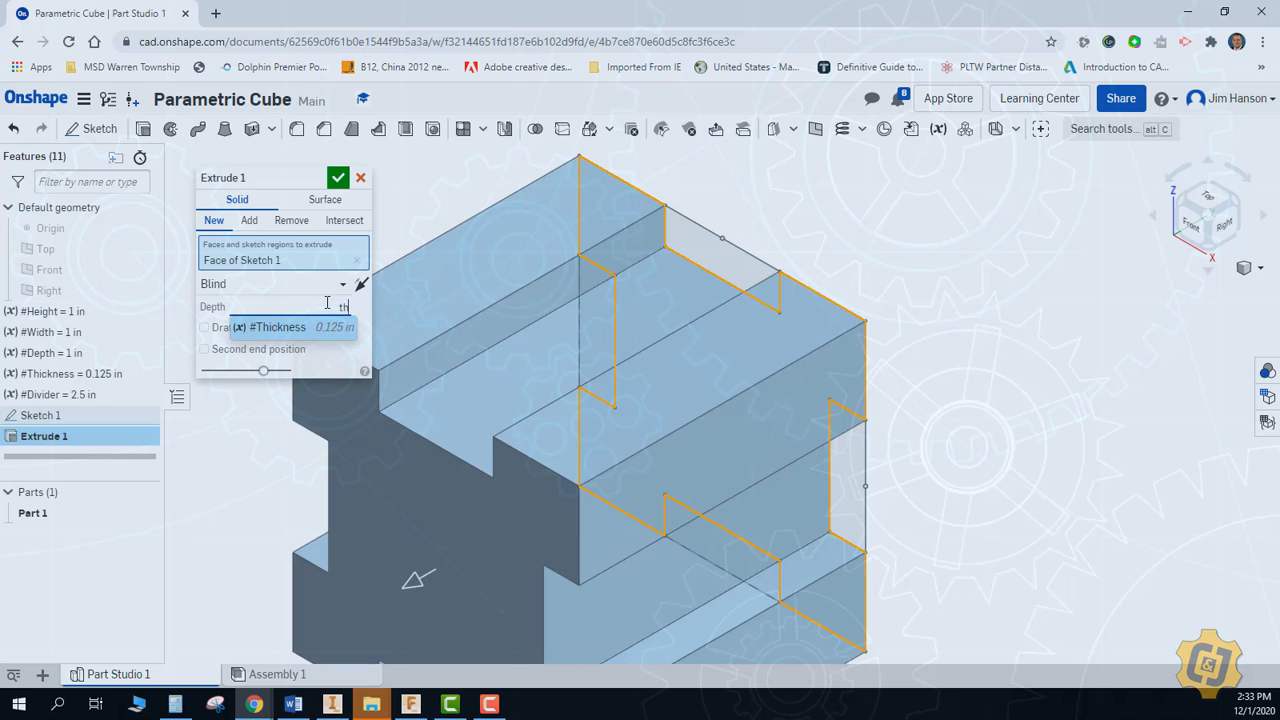
key("Return")
key("Return")
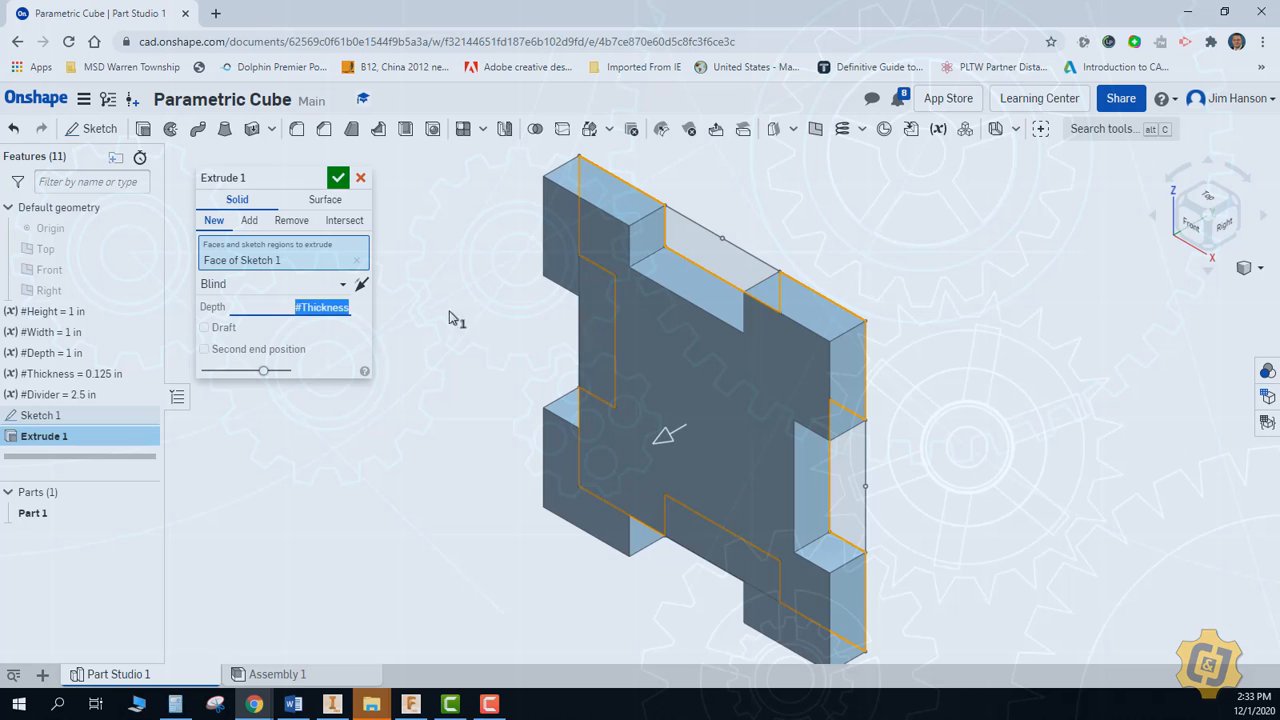
left_click(338, 178)
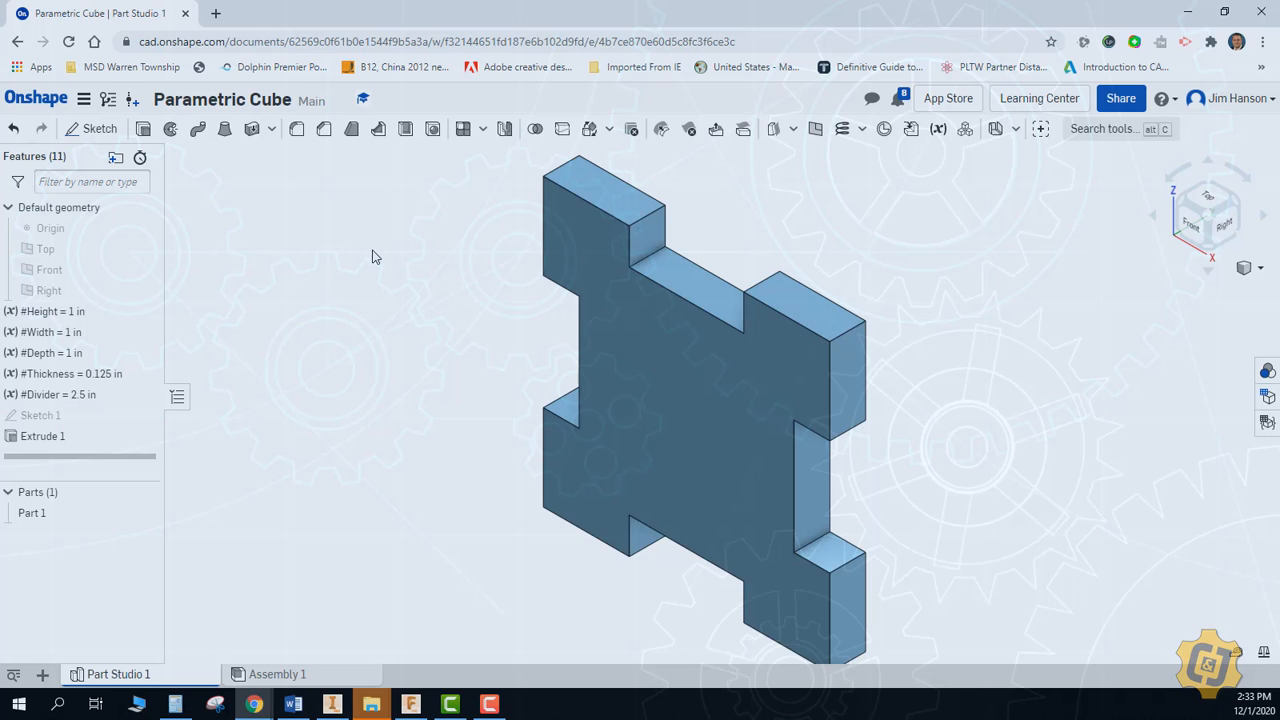
Start a new sketch on the floor face of the plate's upper notch, viewed squarely from the top
scroll(372, 257, "down", 3)
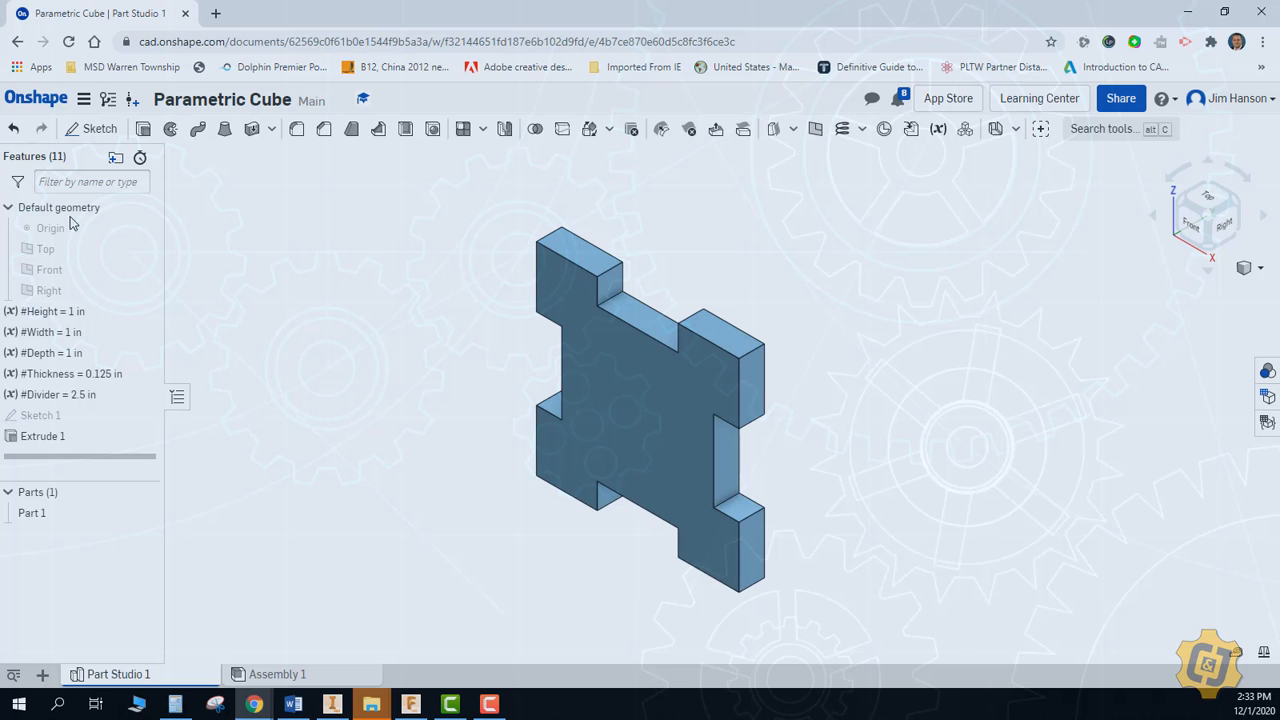
left_click(72, 130)
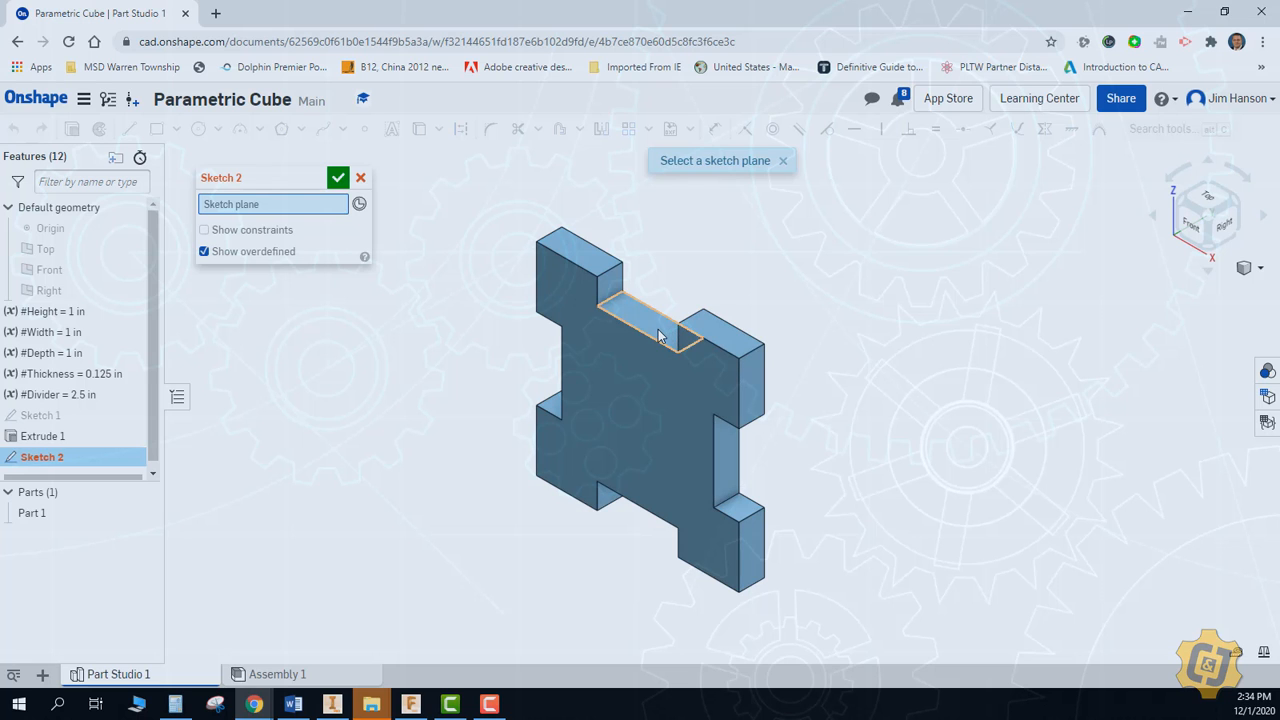
left_click(658, 336)
left_click(1207, 199)
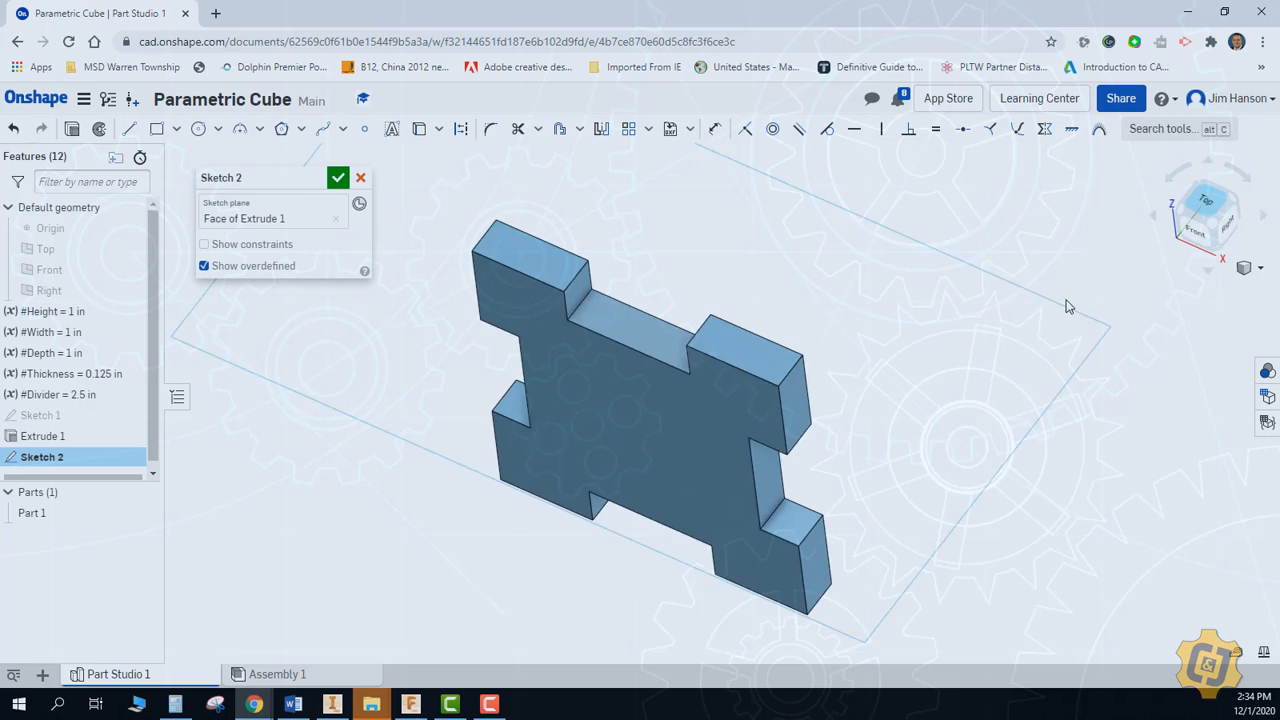
left_click(1246, 186)
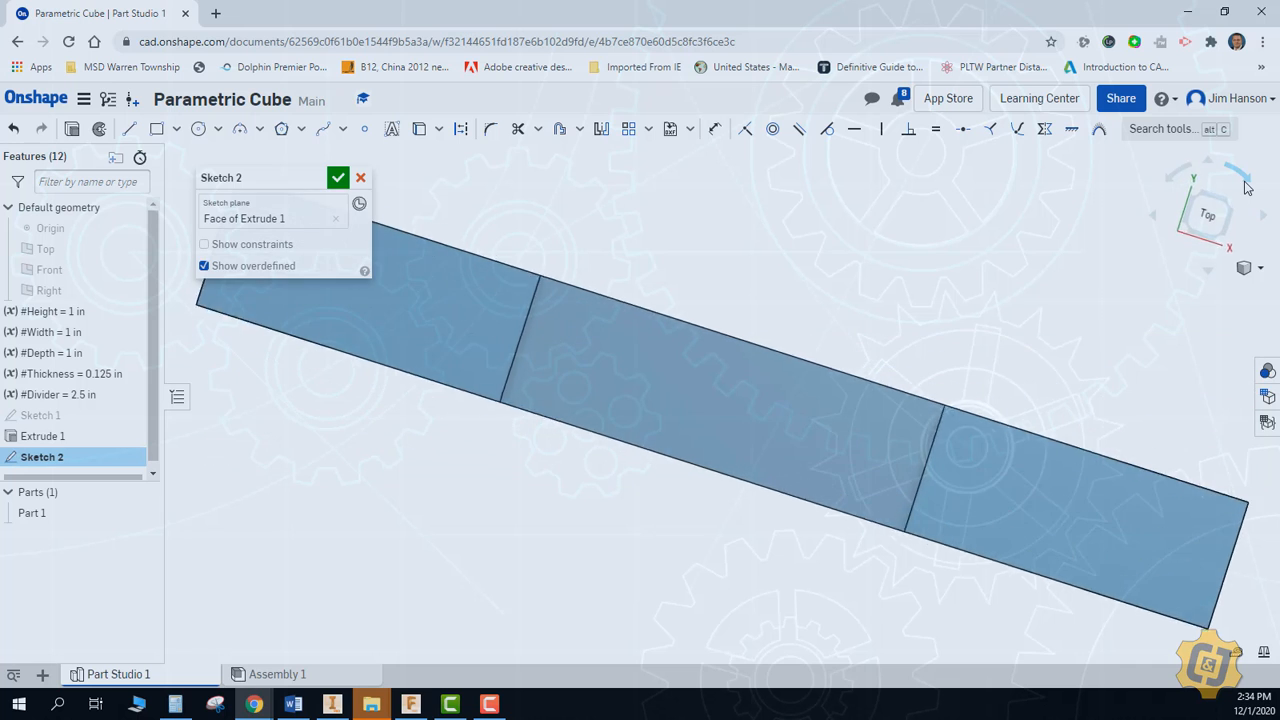
left_click(1188, 176)
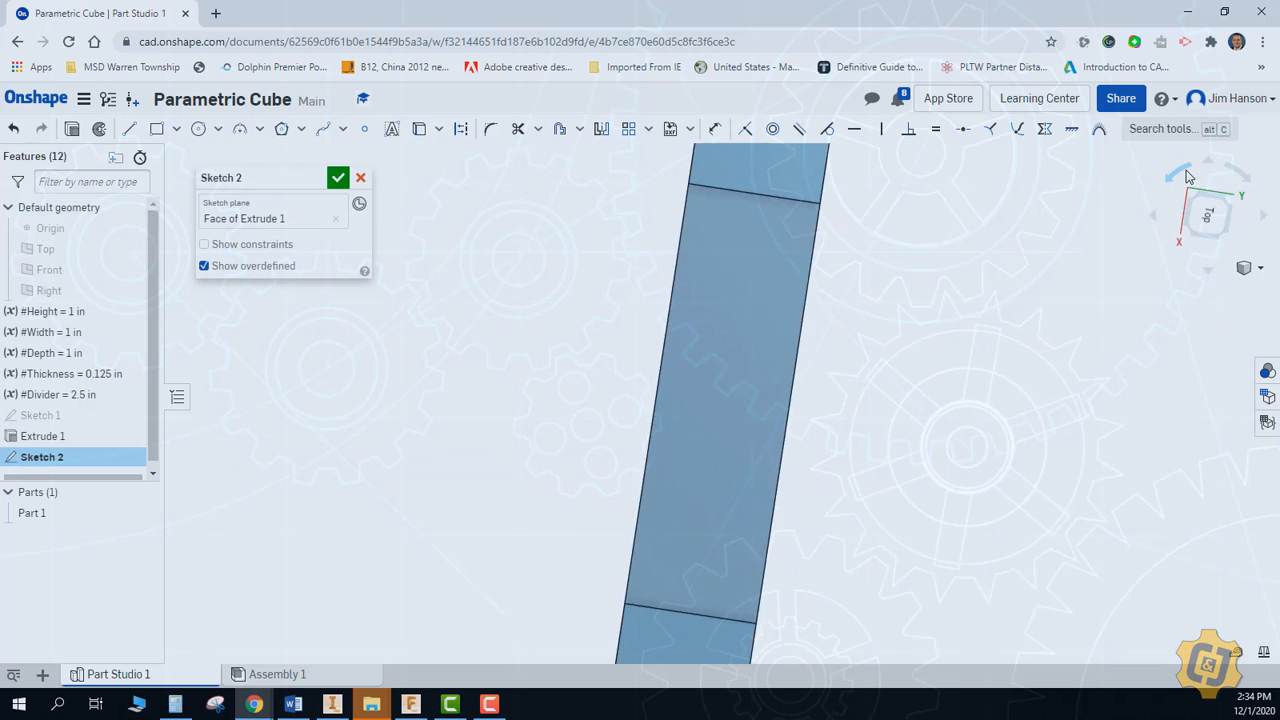
scroll(943, 297, "down", 5)
middle_click_drag(943, 297, 723, 360)
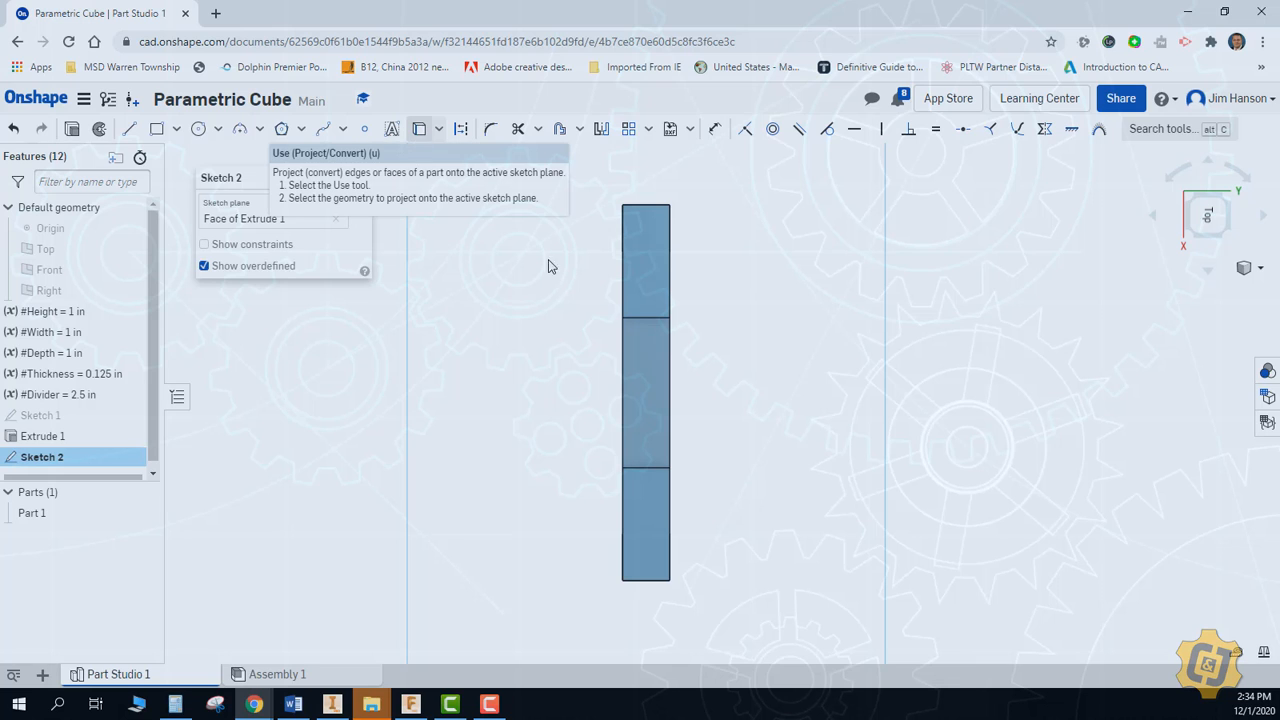
Project the outlines of the upper notch's floor and the two adjacent tab tops into the sketch
left_click(417, 131)
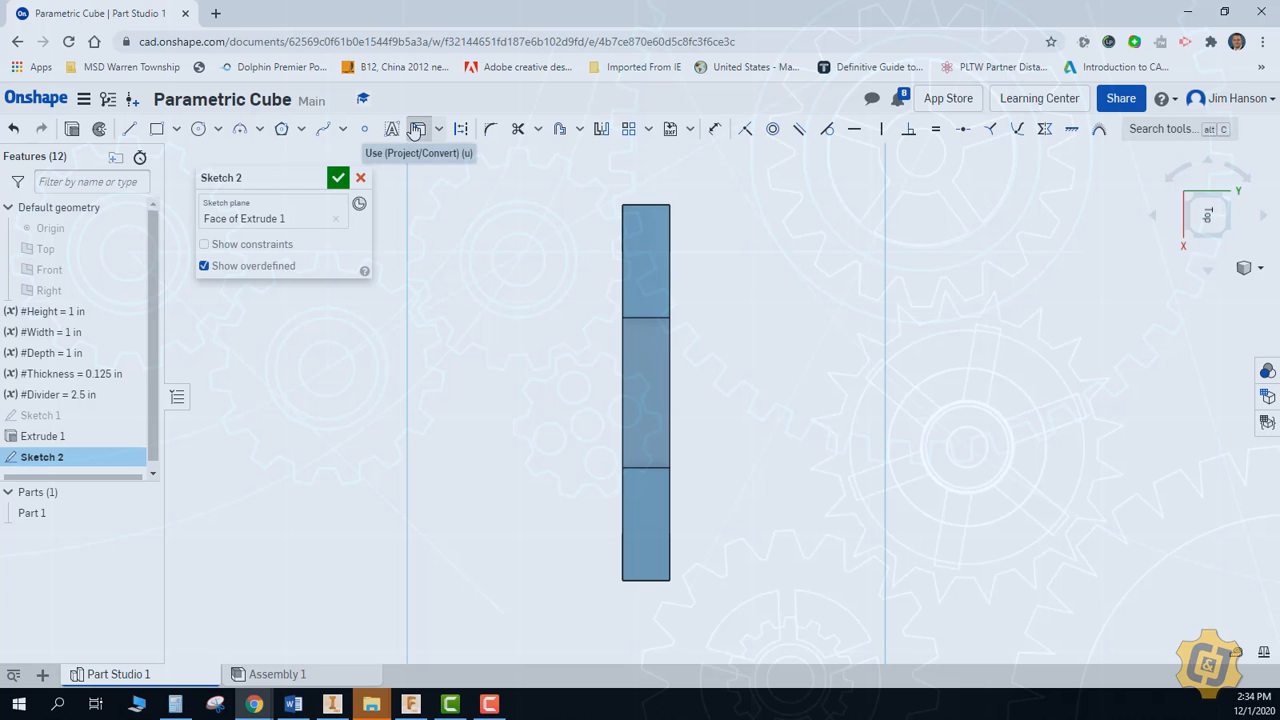
left_click(647, 250)
left_click(653, 395)
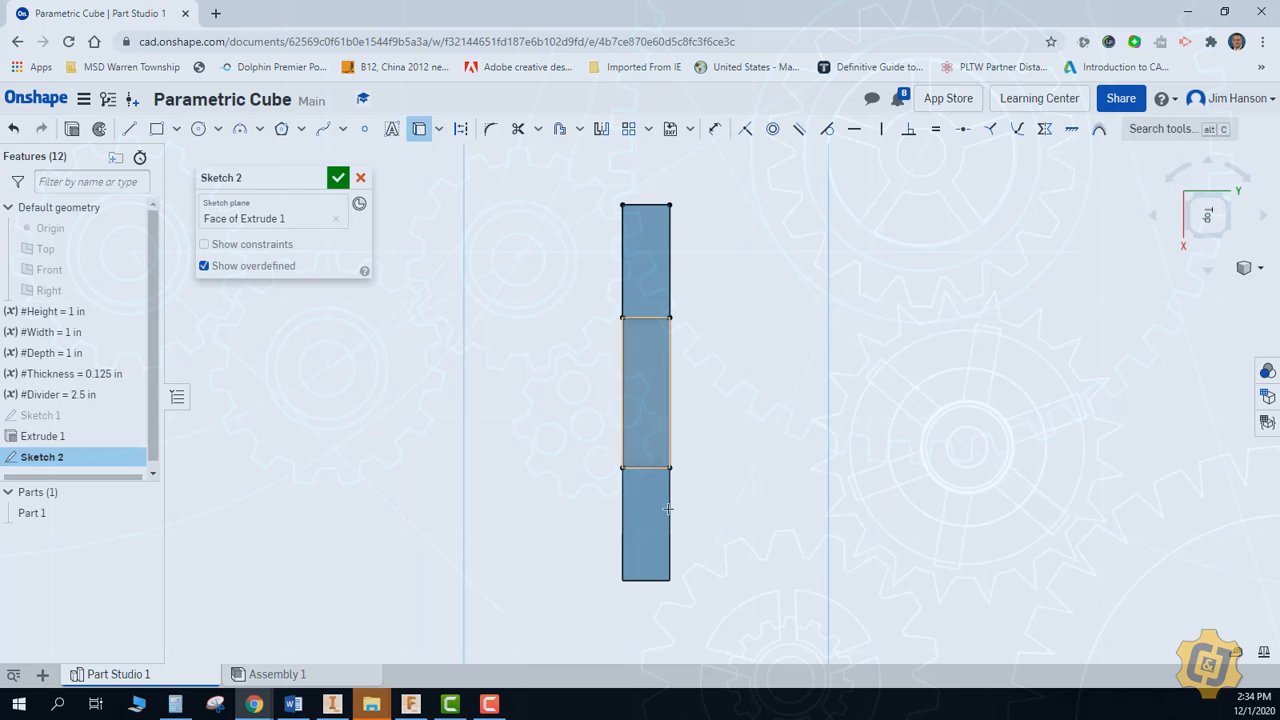
left_click(650, 530)
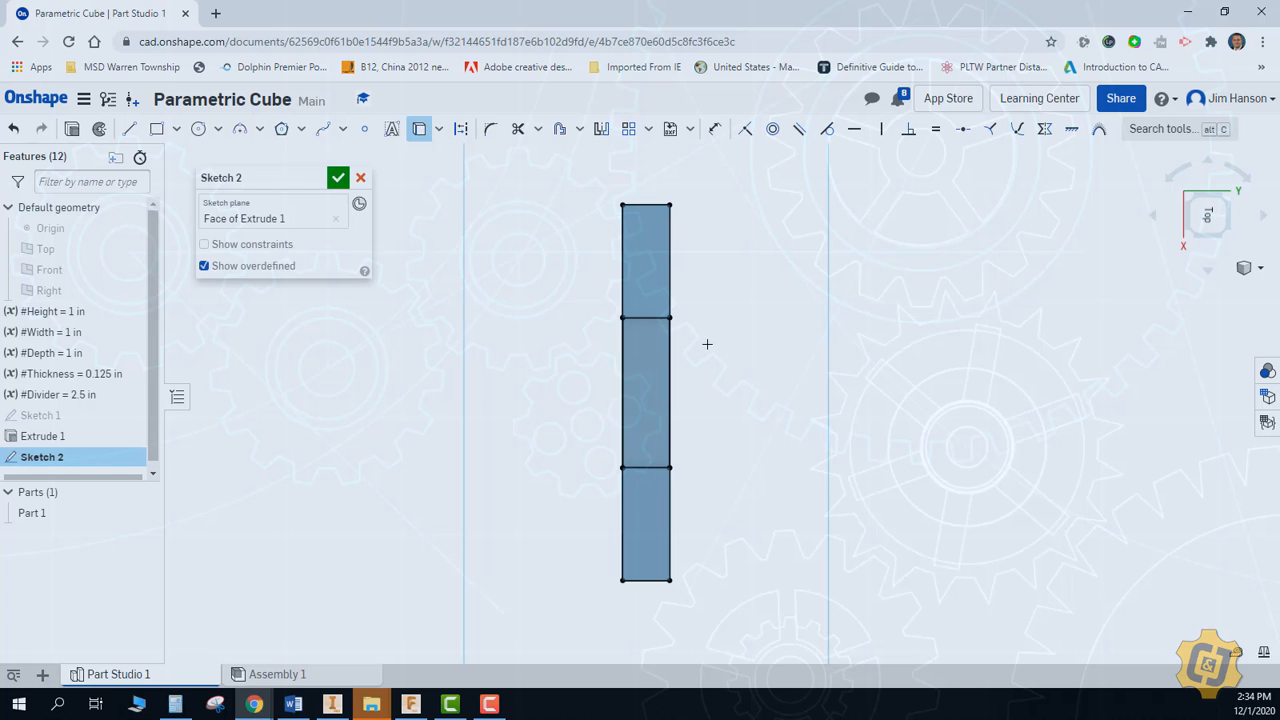
Sketch a corner rectangle spanning the plate's full 1 in rear edge and extending about 1.01 in behind it
left_click(156, 128)
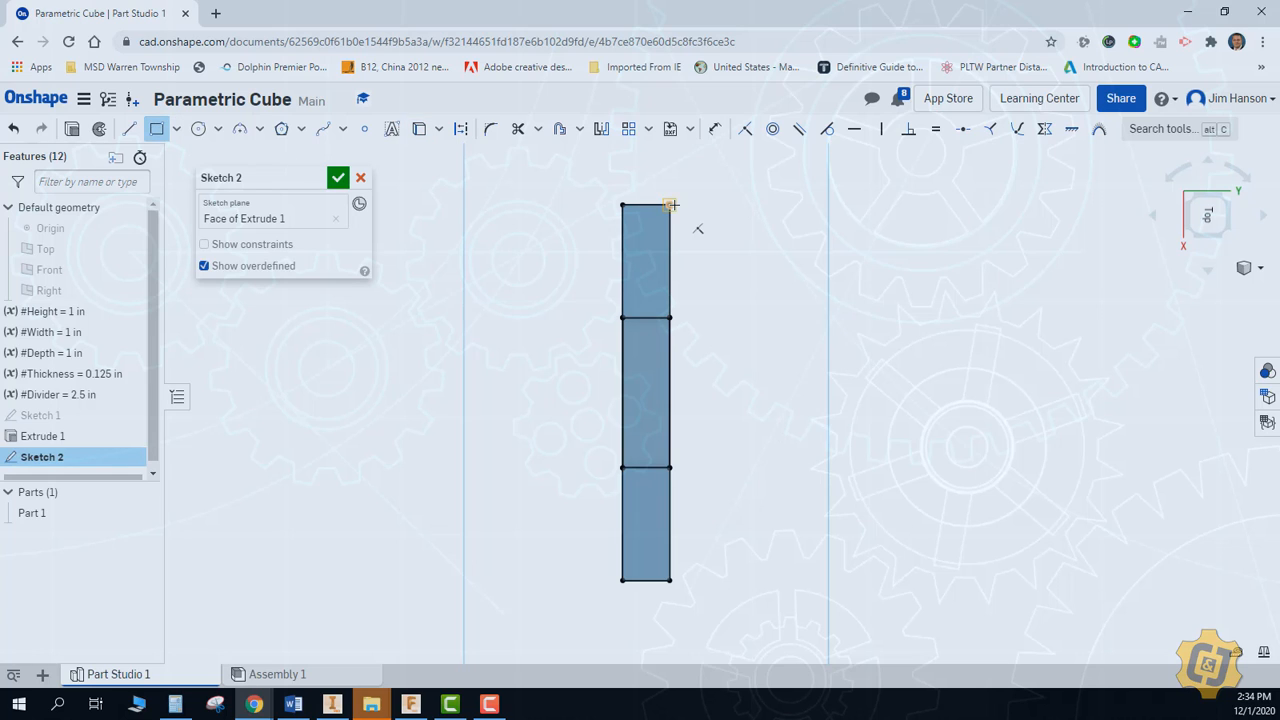
left_click(671, 205)
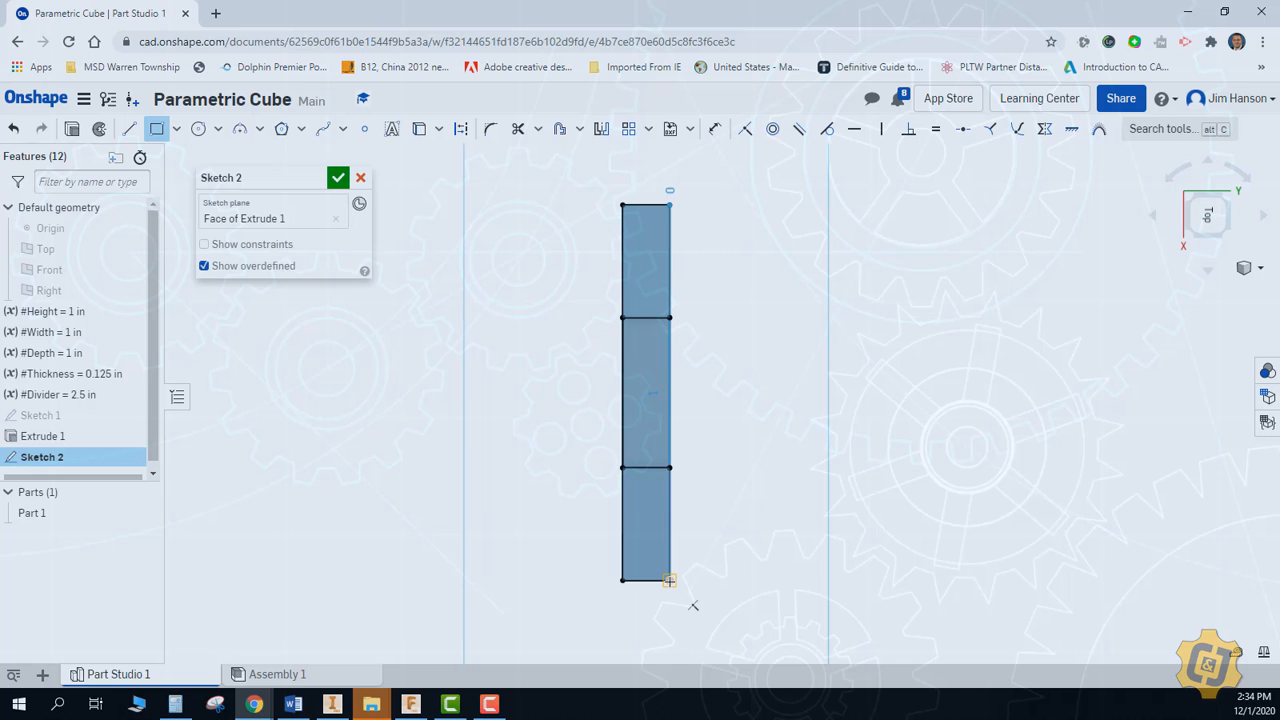
left_click(1049, 580)
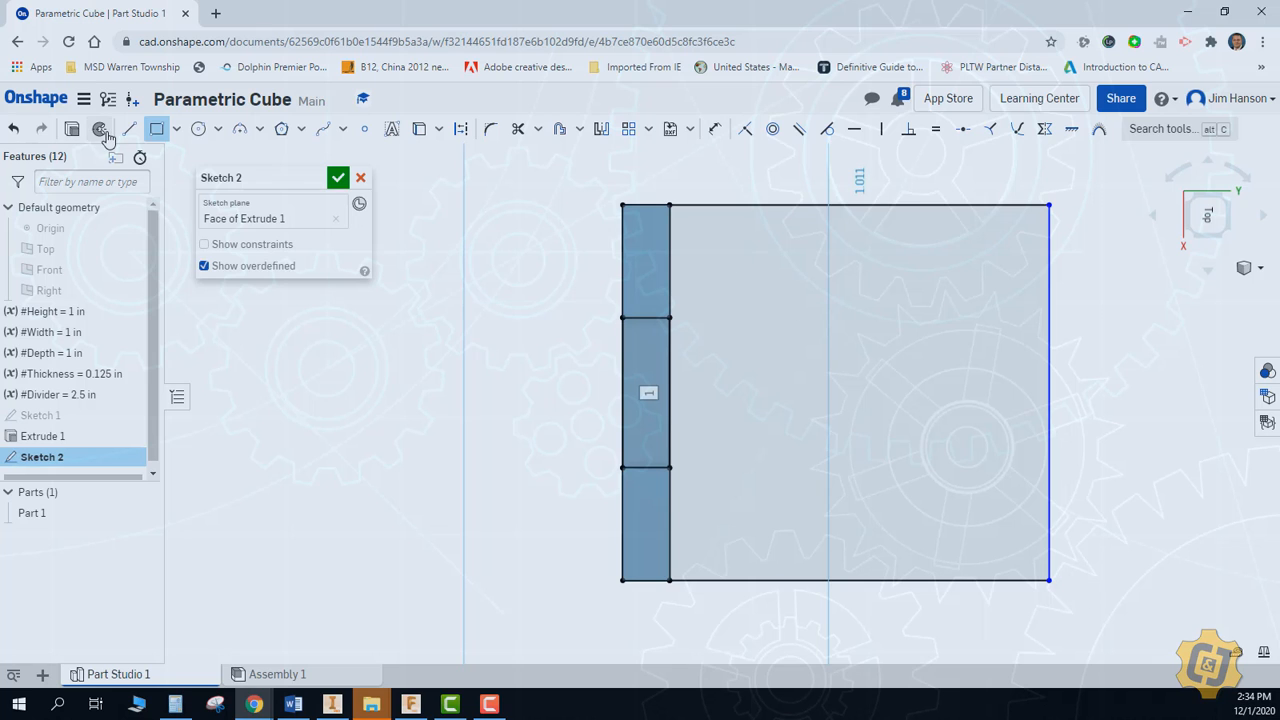
mouse_move(480, 304)
right_mouse_down()
mouse_move(534, 337)
mouse_move(554, 326)
right_mouse_up()
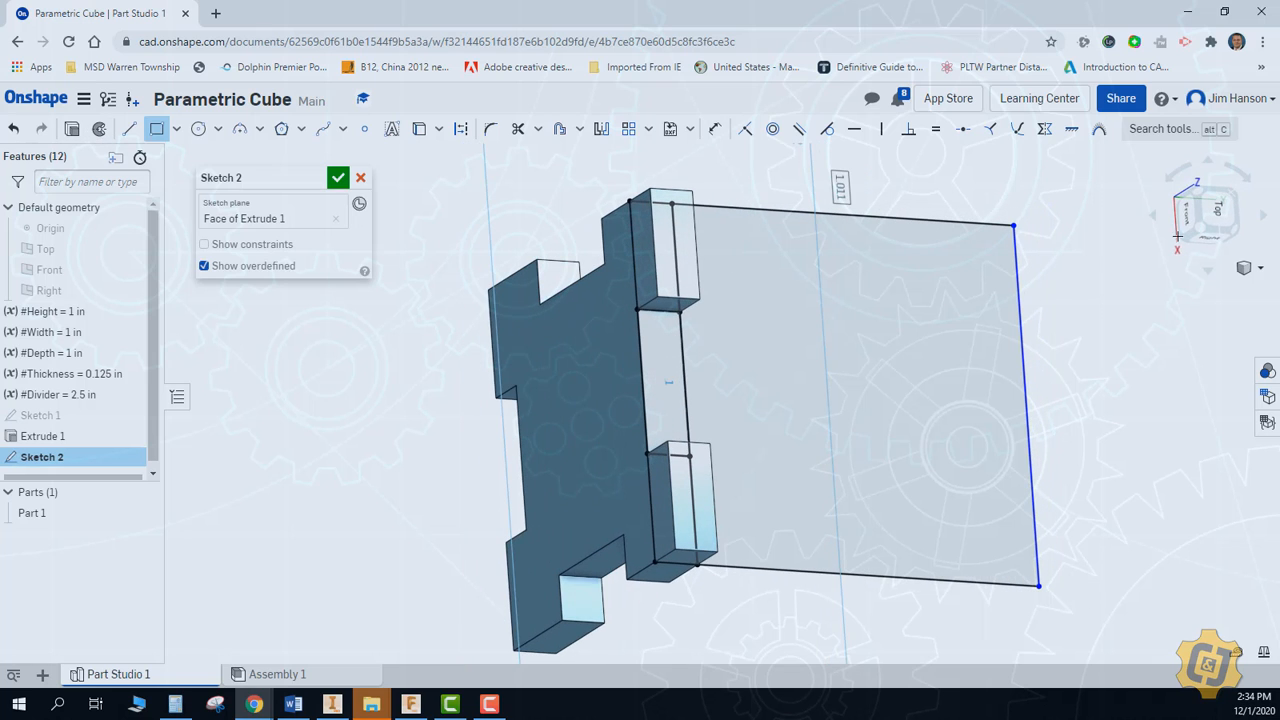
Orient the sketch view squarely from the top, rotated a quarter turn with the plate upright, and undo the last rectangle
left_click(1218, 212)
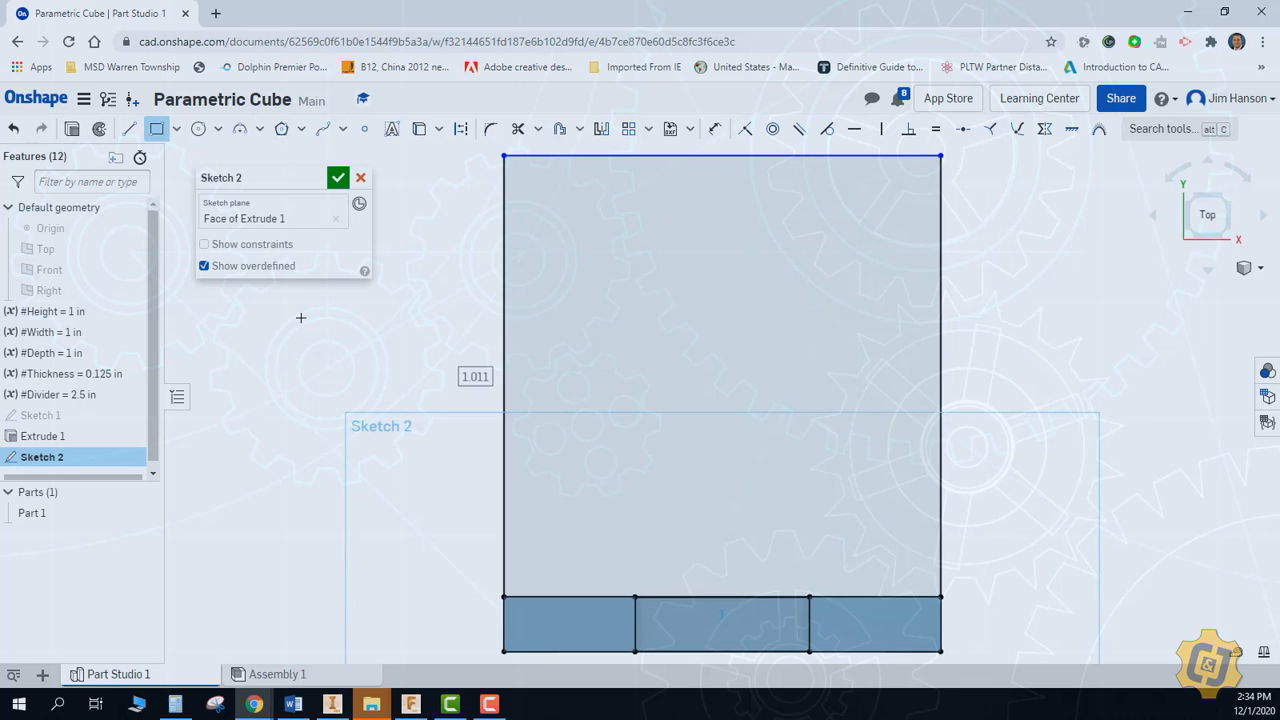
left_click(1249, 175)
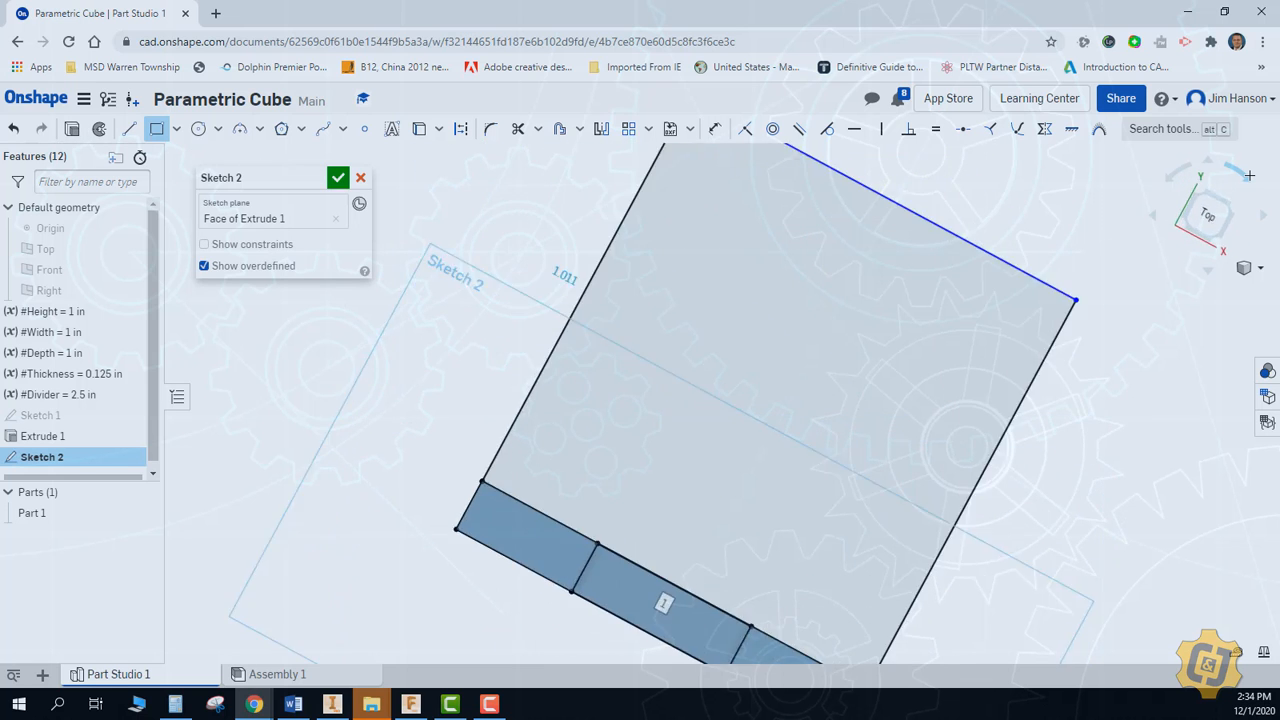
left_click(1249, 175)
left_click(1178, 173)
scroll(966, 363, "down", 3)
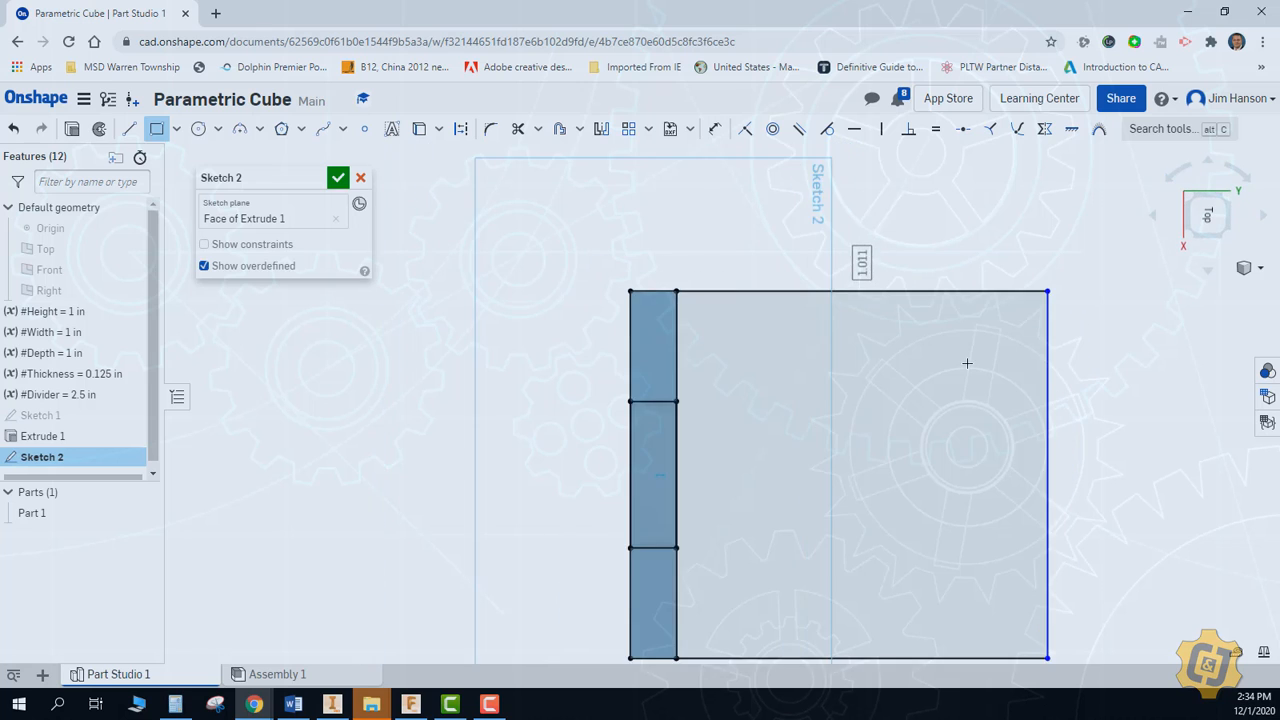
middle_click_drag(856, 327, 794, 346)
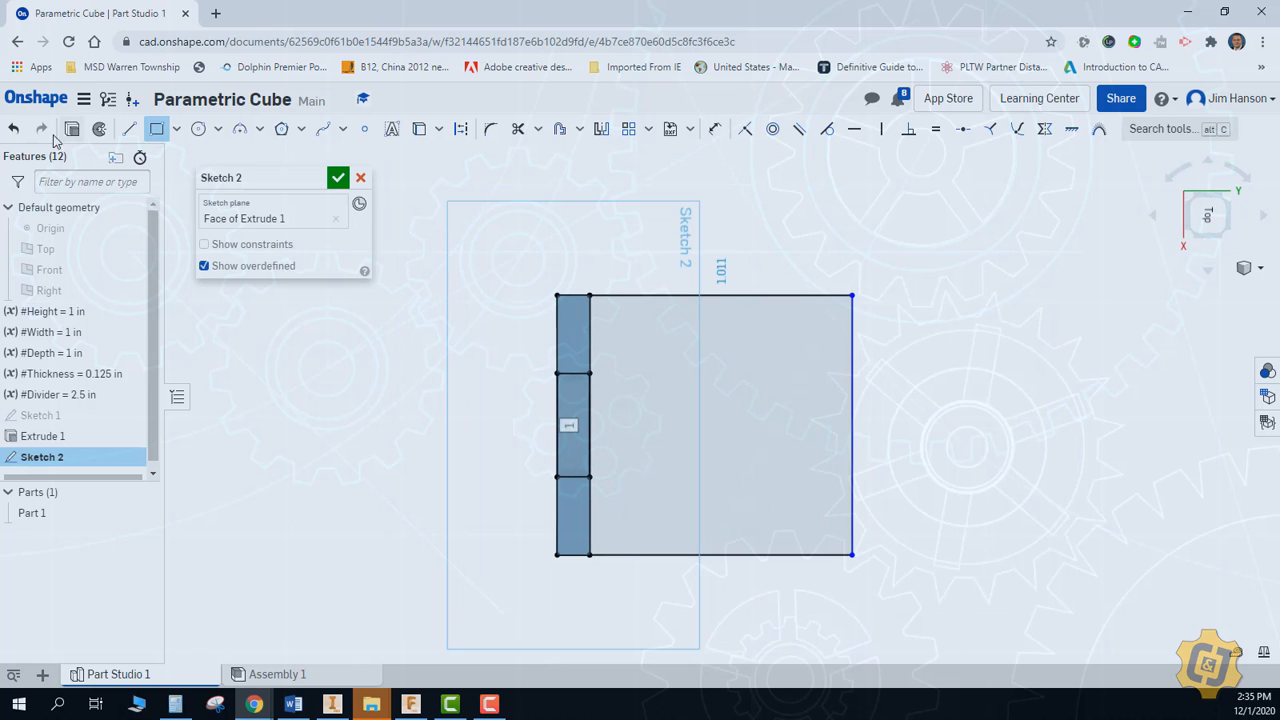
left_click(15, 130)
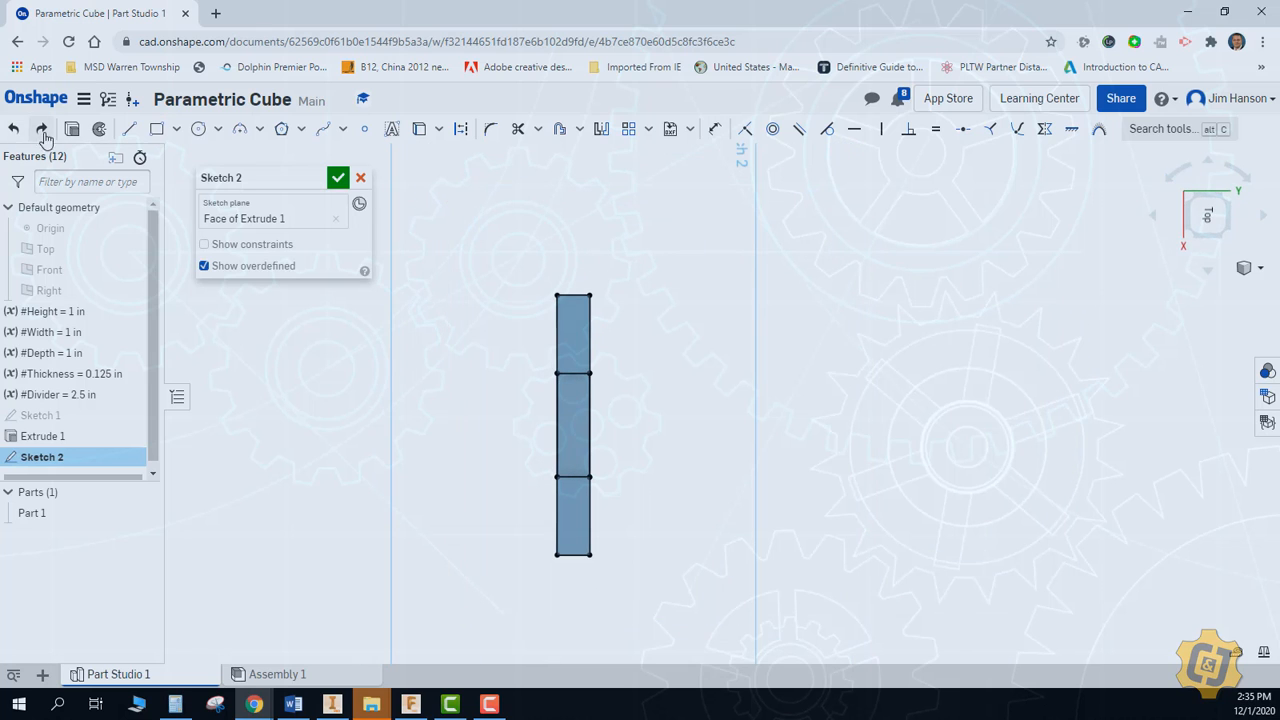
left_click(155, 131)
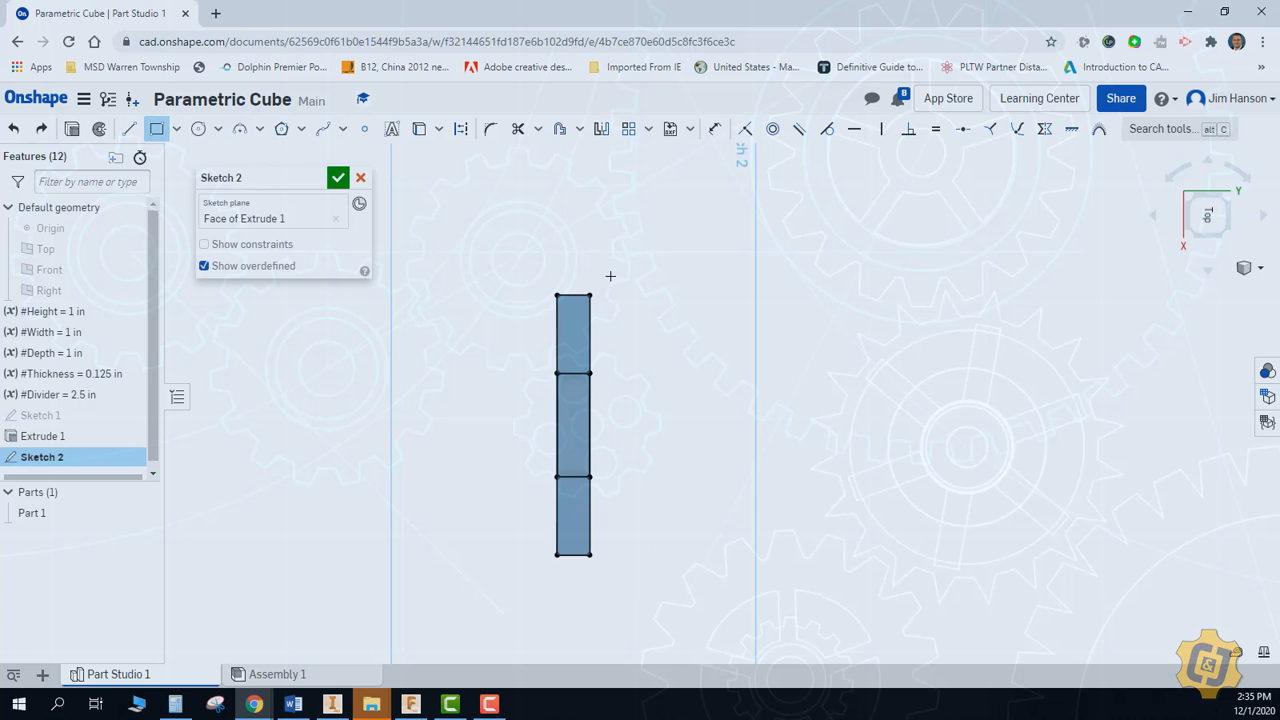
left_click(664, 297)
left_click(775, 321)
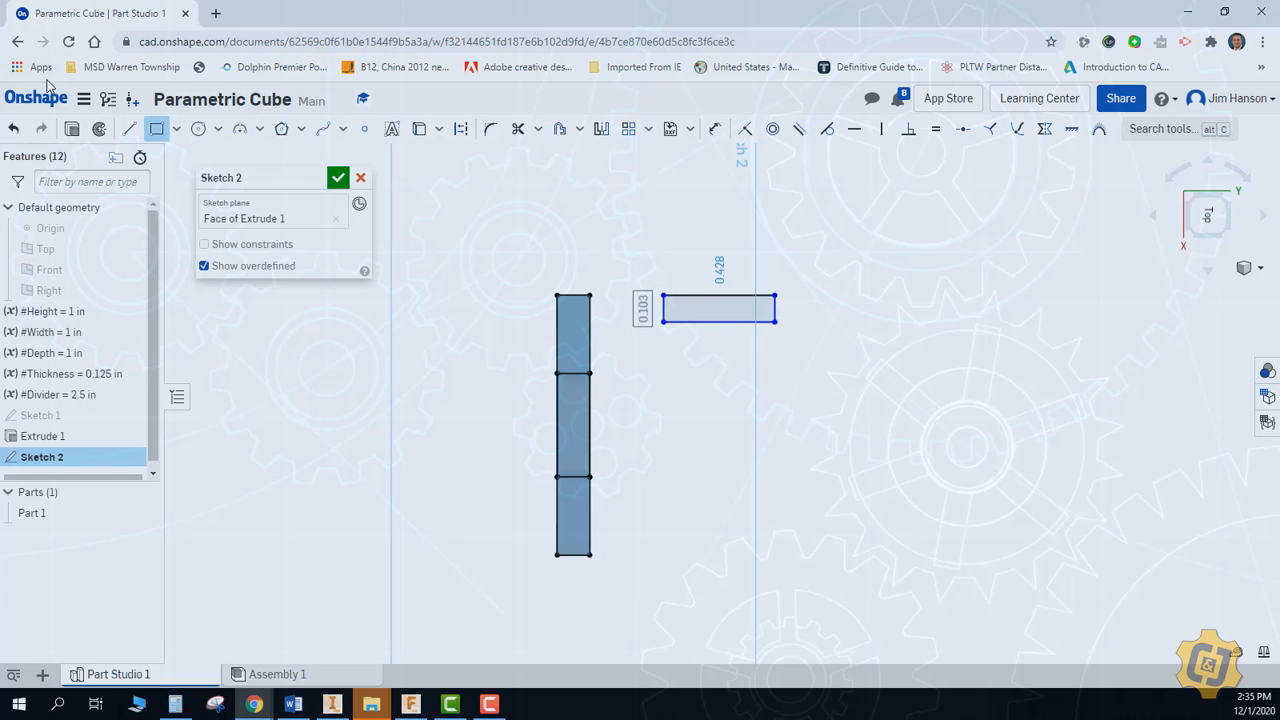
left_click(14, 132)
left_click(14, 129)
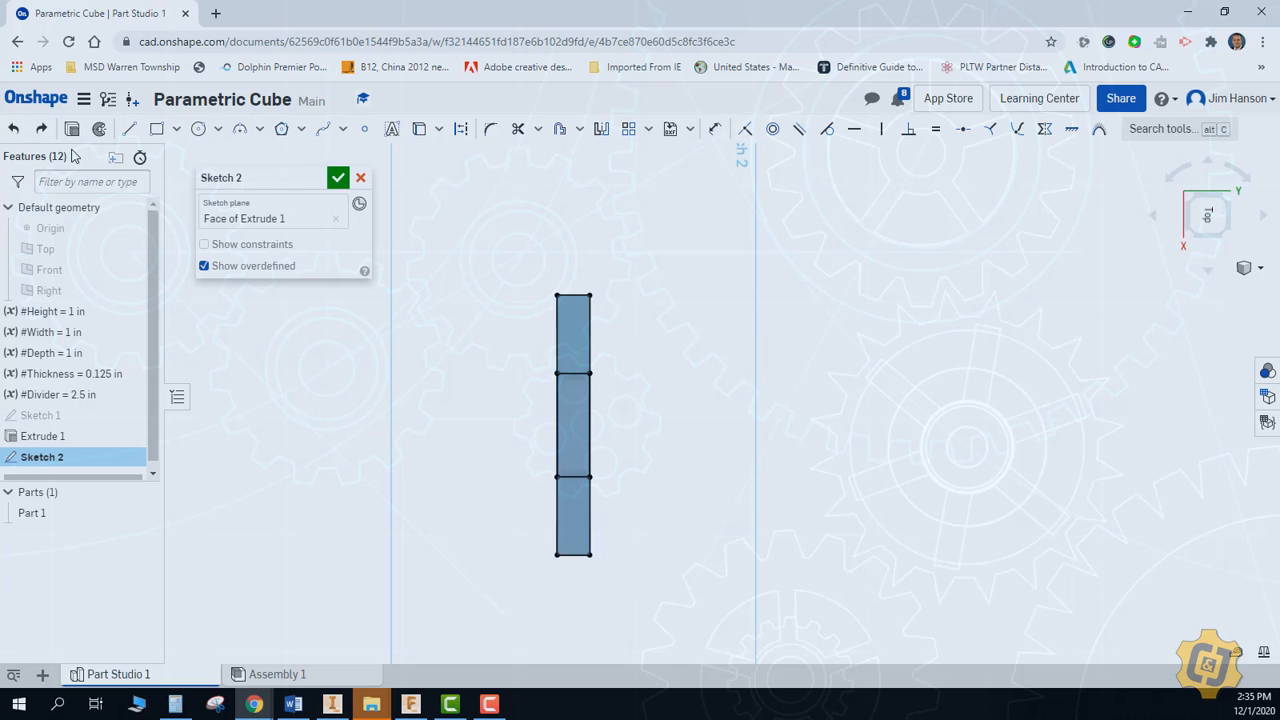
Sketch a corner rectangle spanning the plate's full rear edge and extending about 0.73 in behind it
left_click(156, 129)
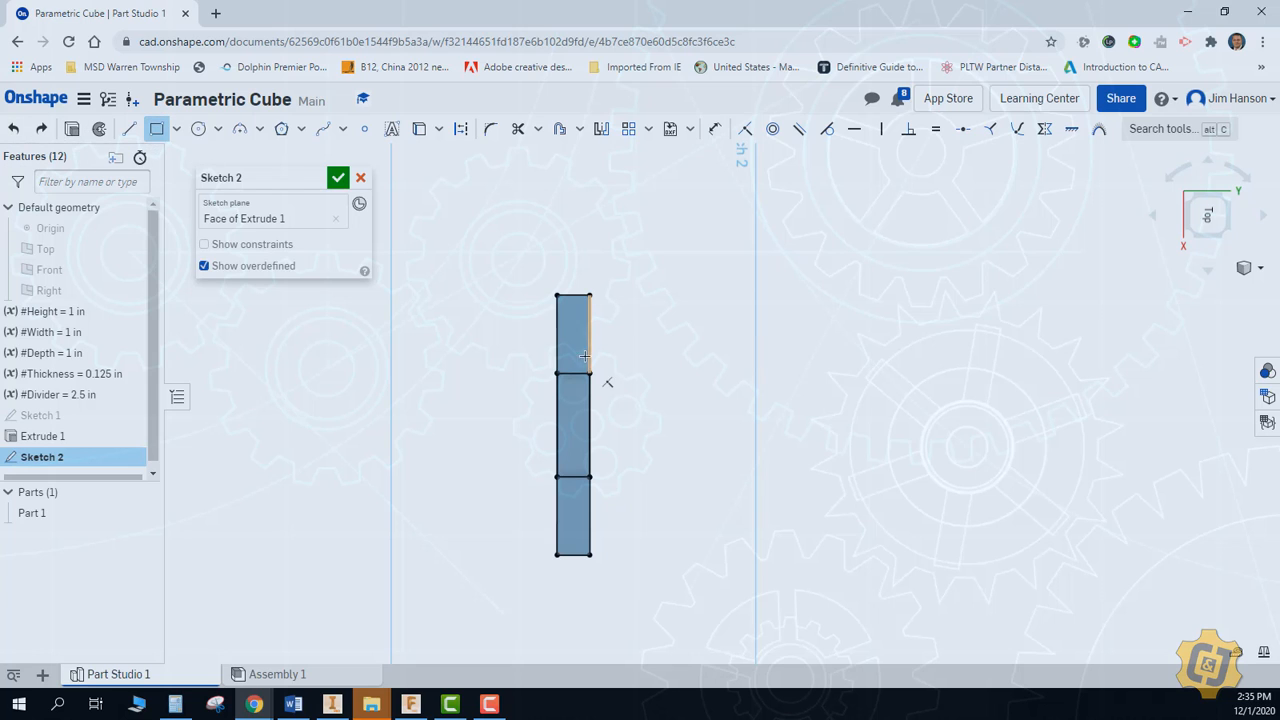
left_click(590, 296)
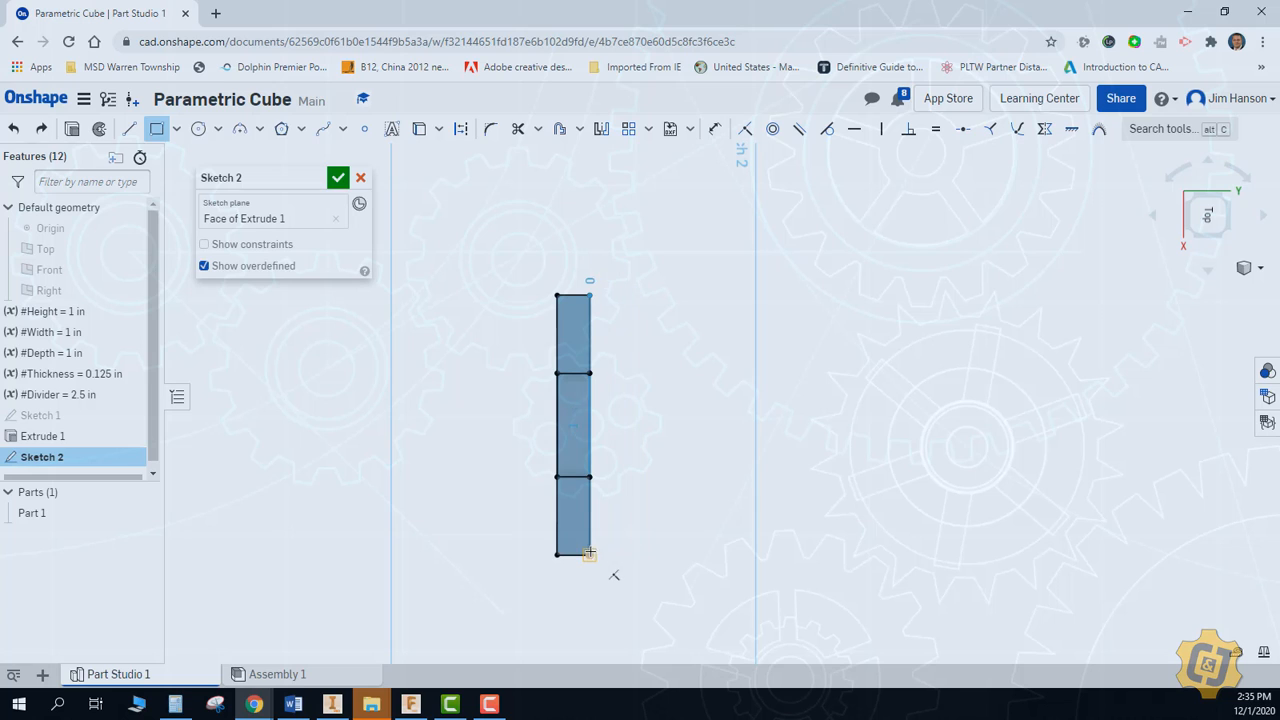
left_click(780, 555)
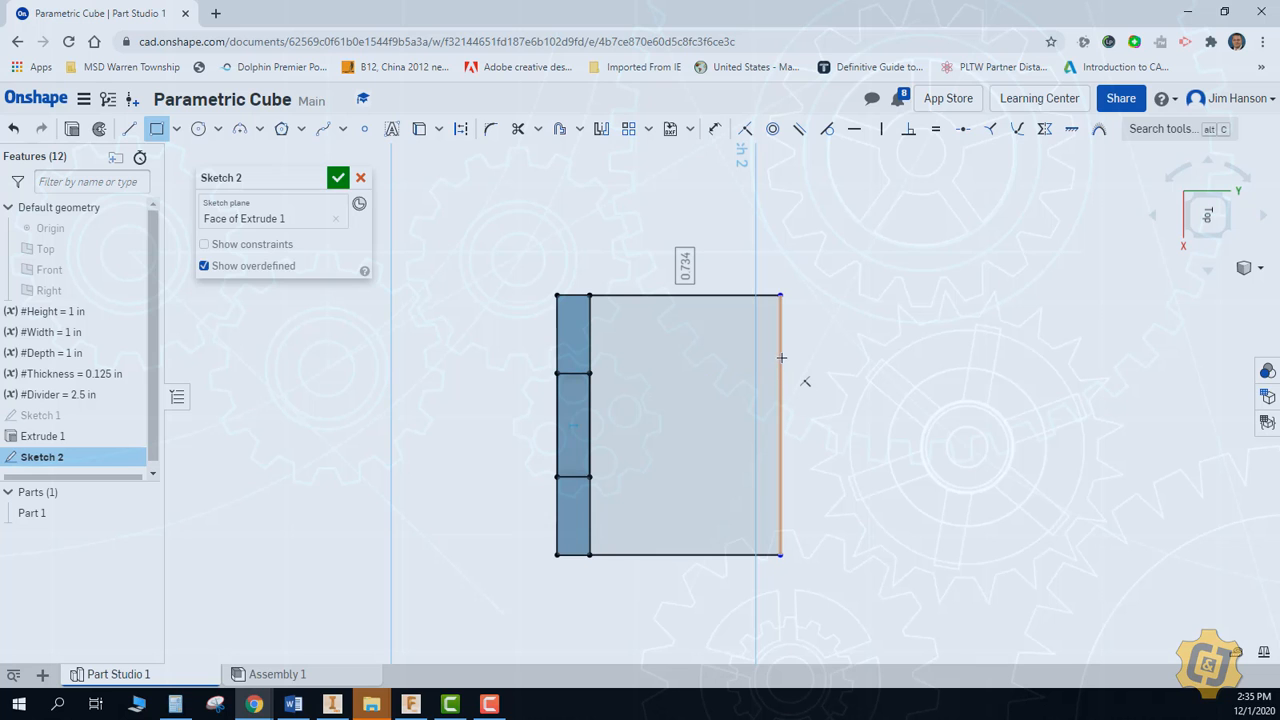
Sketch a tab rectangle protruding about 0.15 in from the large rectangle's outer edge, its ends aligned with the plate's projected notch corners
left_click(780, 357)
left_click(853, 437)
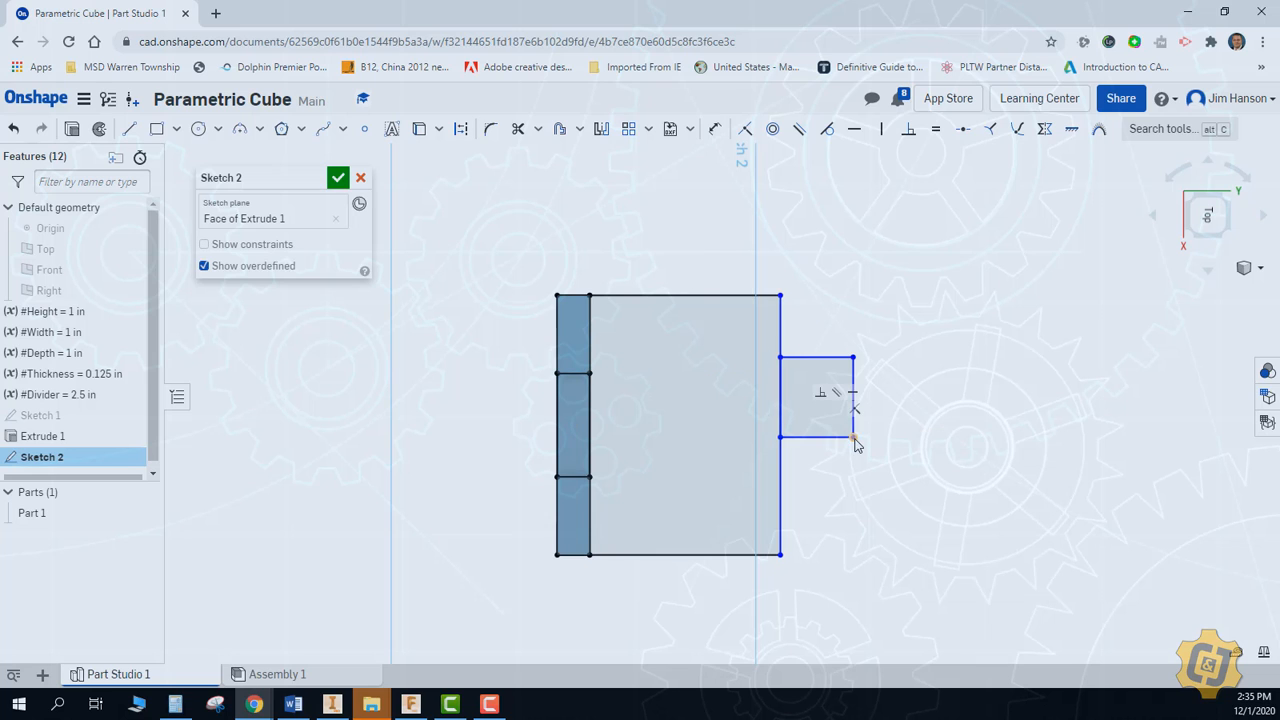
key("Escape")
mouse_move(626, 455)
left_mouse_down()
mouse_move(589, 478)
mouse_move(823, 477)
left_mouse_up()
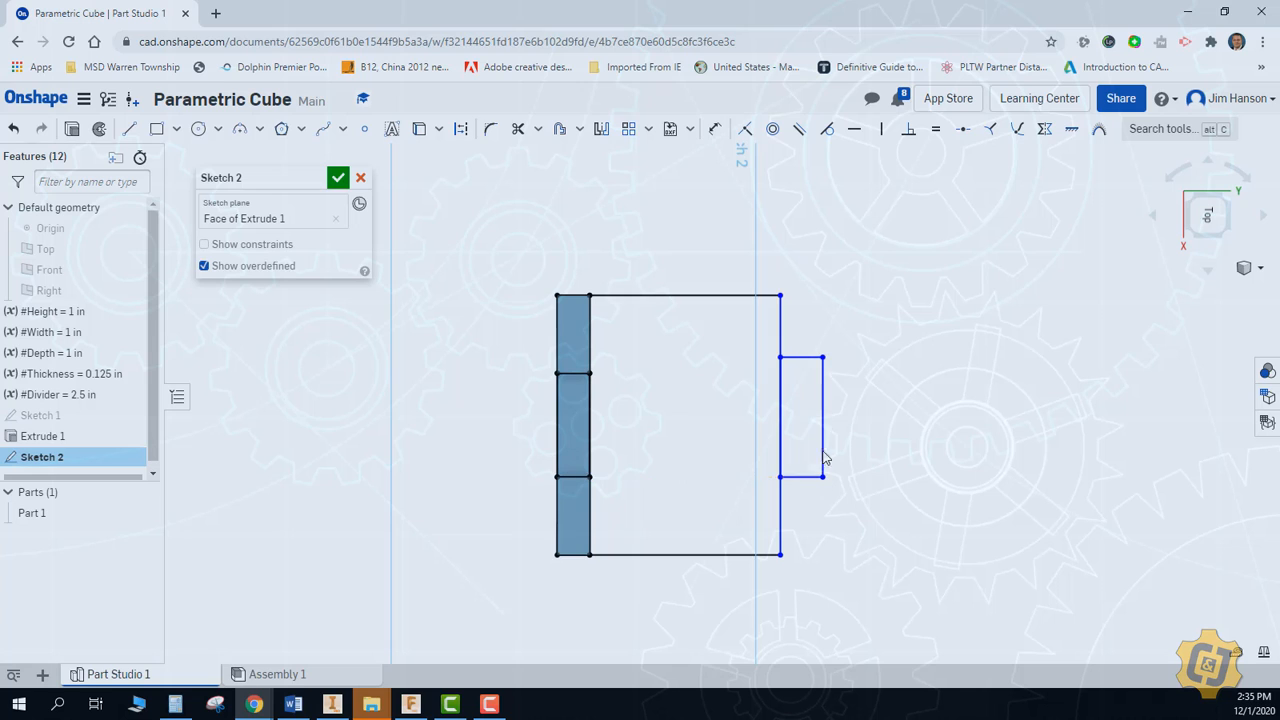
mouse_move(823, 358)
left_mouse_down()
mouse_move(590, 374)
mouse_move(821, 374)
left_mouse_up()
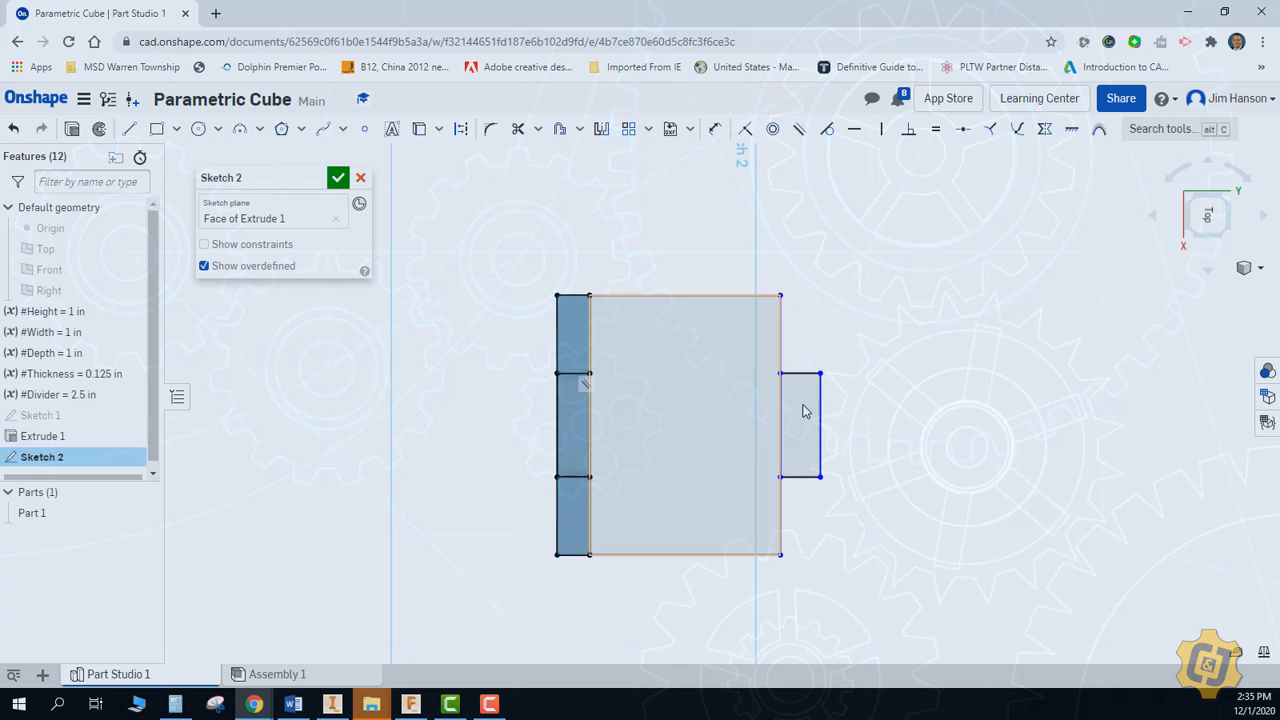
Sketch two small notch rectangles inside the large rectangle, one on each of its two opposite side edges
left_click(157, 129)
left_click(658, 295)
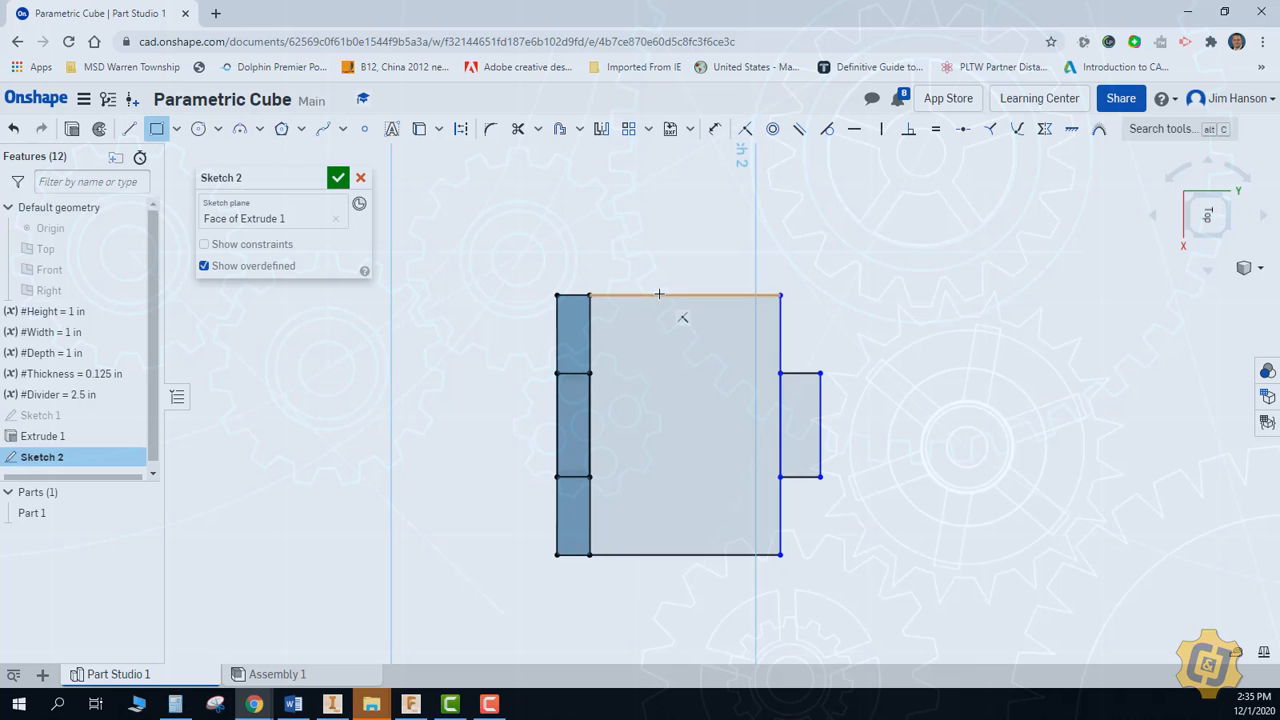
left_click(722, 323)
left_click(651, 555)
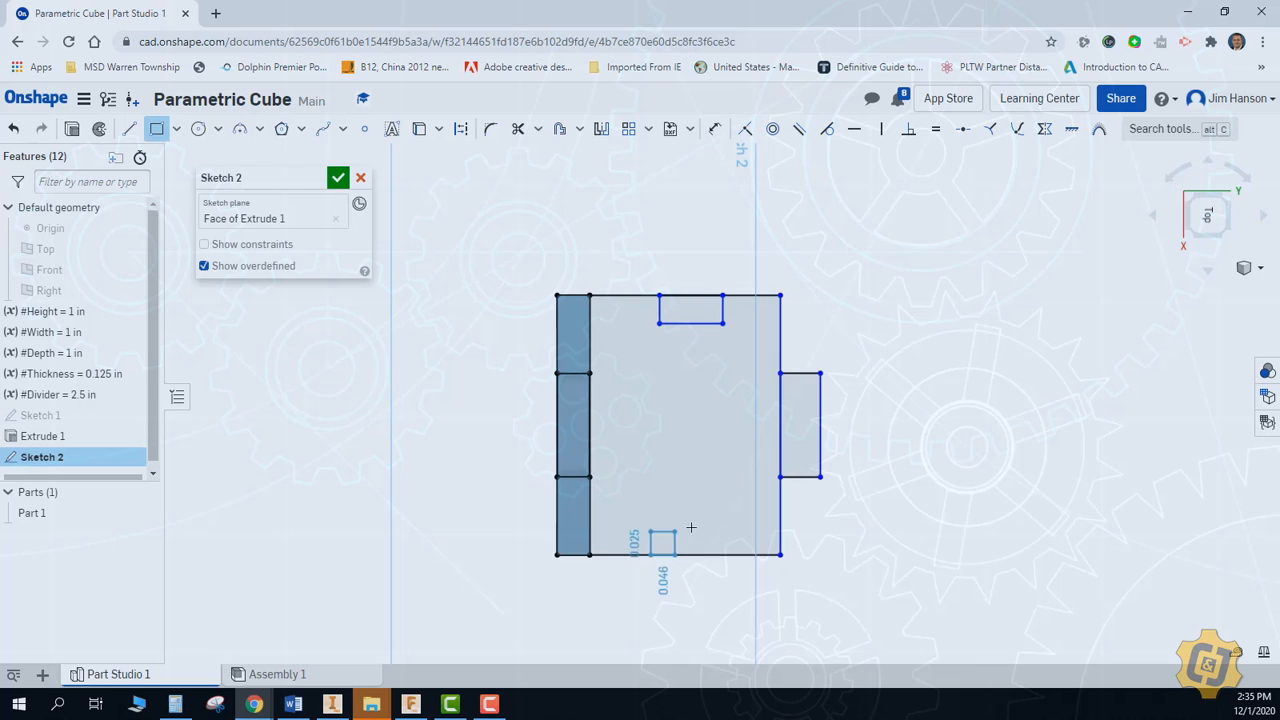
left_click(715, 528)
right_click(858, 464)
left_click(886, 472)
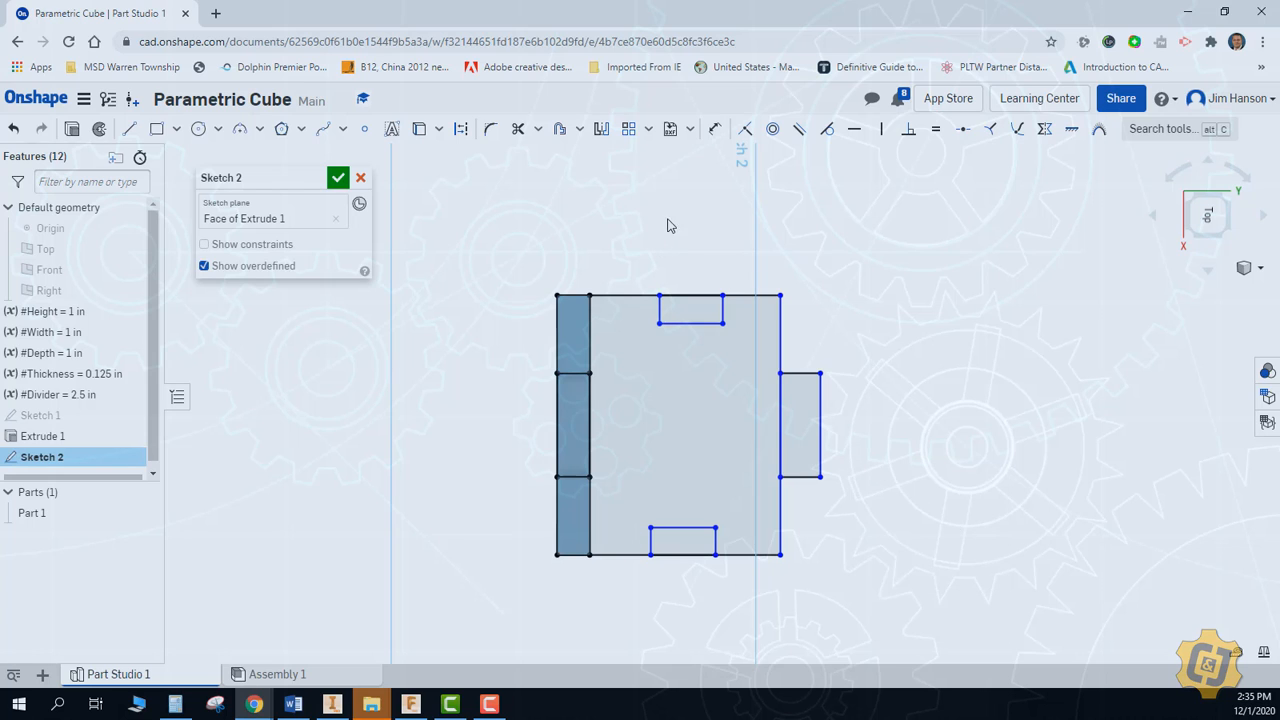
left_click(715, 128)
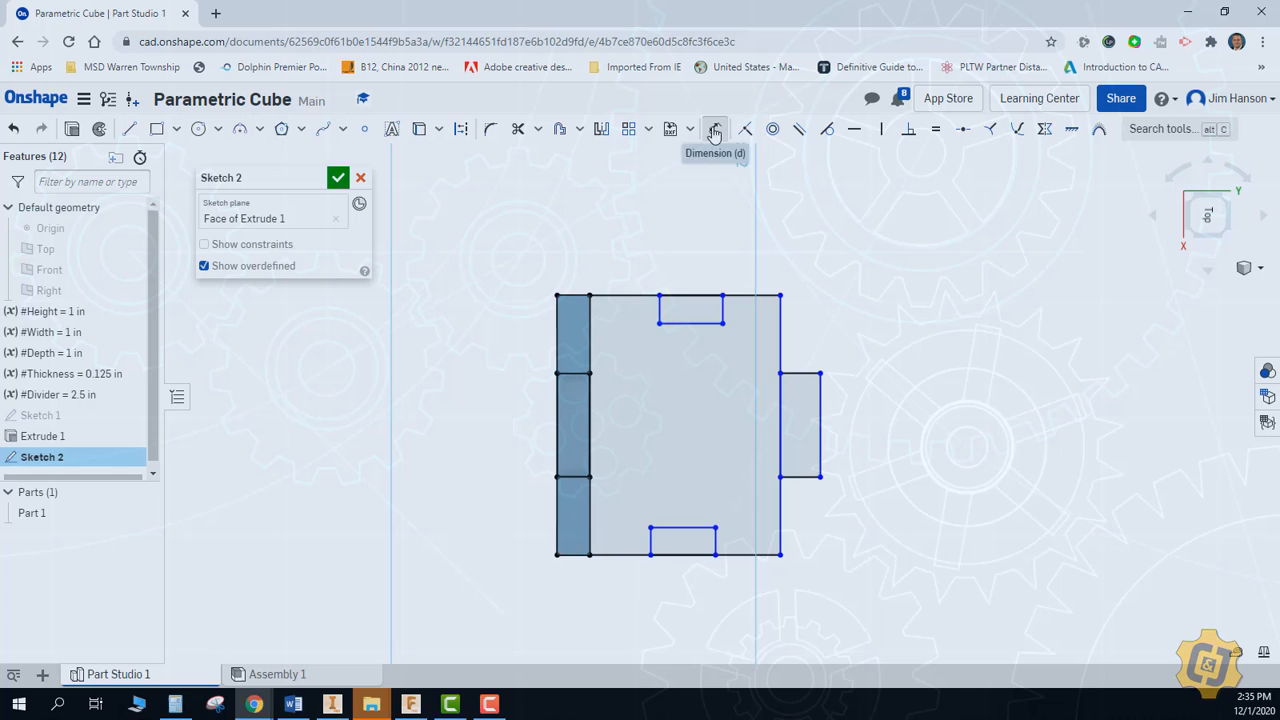
left_click(801, 485)
left_click(798, 495)
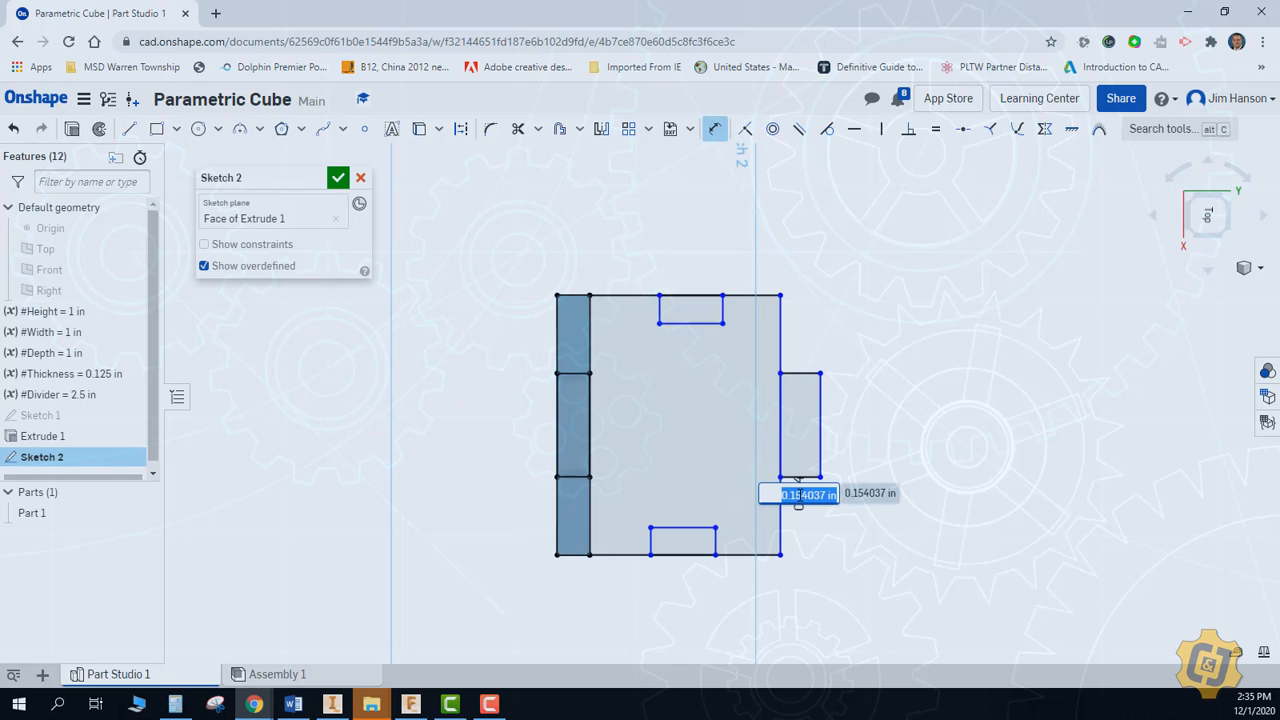
left_click(966, 482)
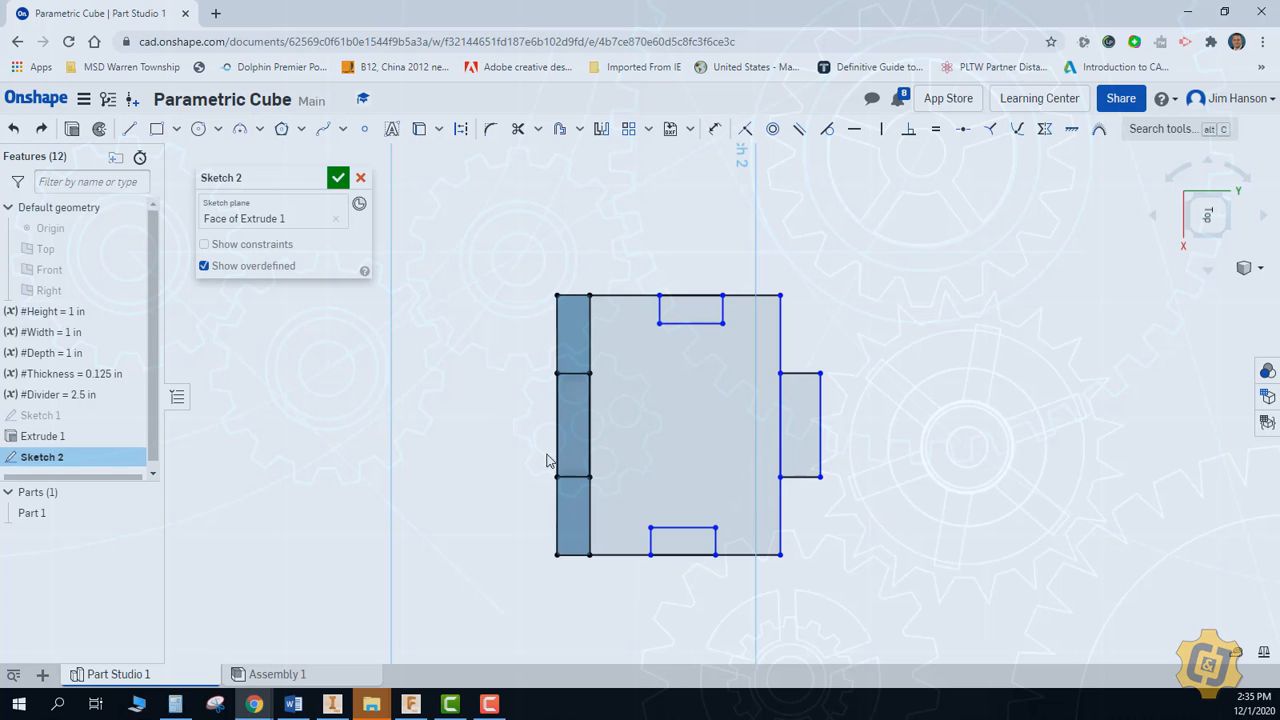
left_click(13, 128)
Make the upper side notch and the outer tab as deep as the plate's thickness with Equal constraints, and test both by stretching them
left_click(935, 129)
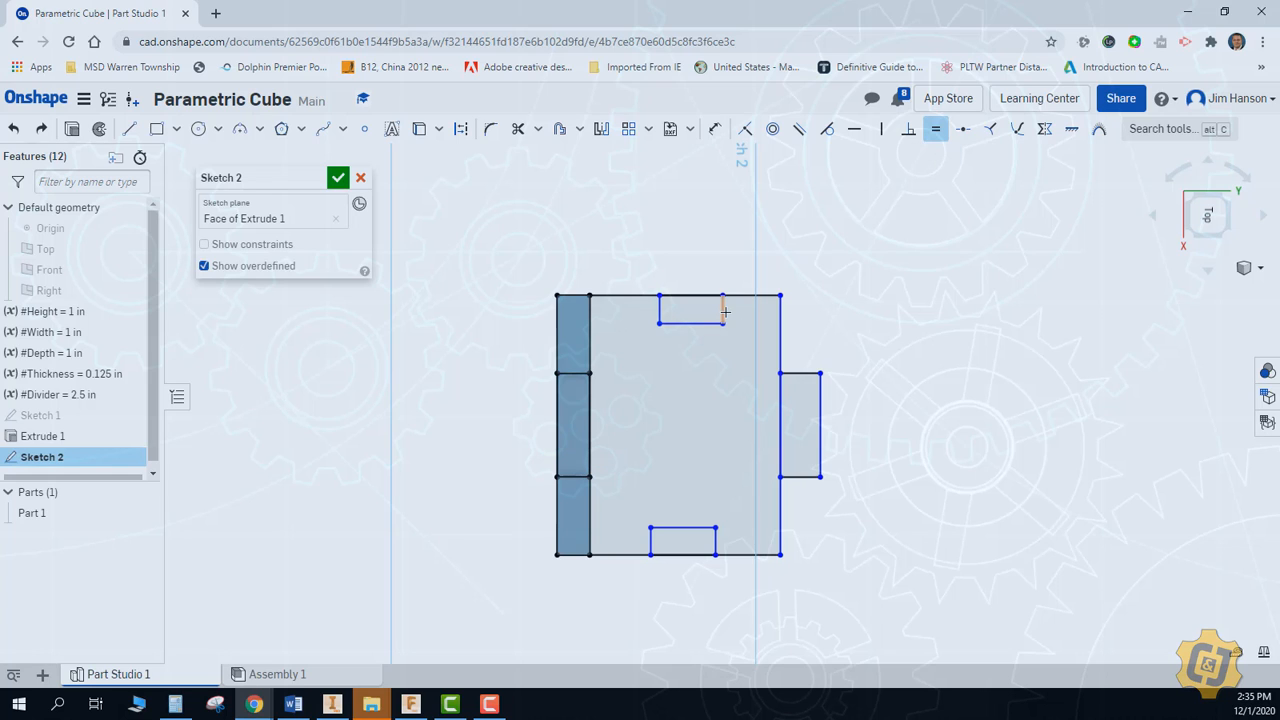
left_click(725, 312)
left_click(570, 374)
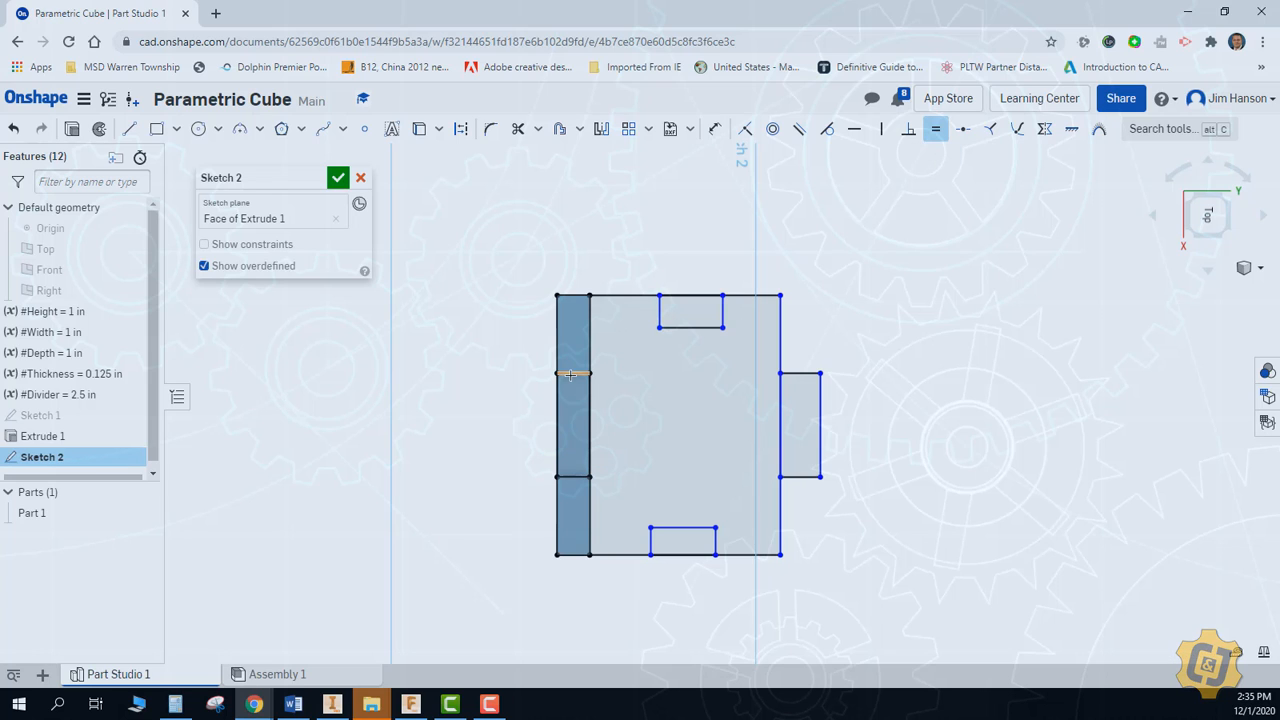
left_click(570, 374)
left_click(797, 374)
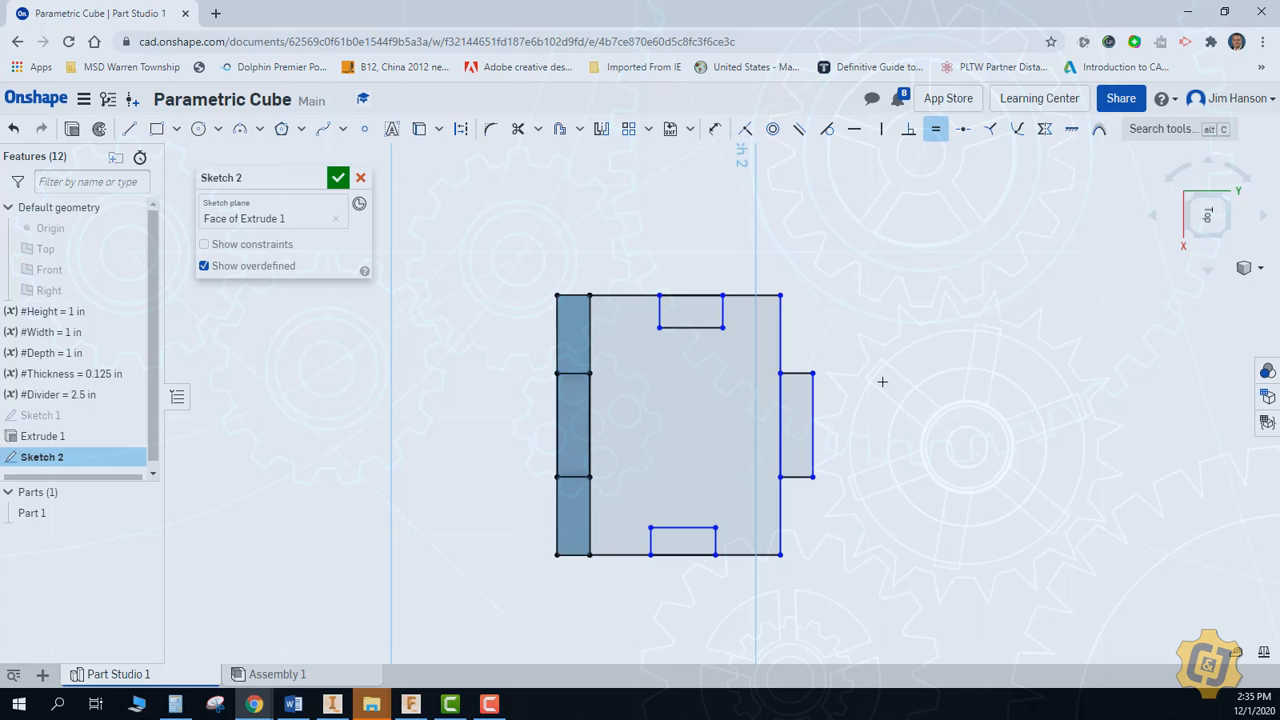
key("Escape")
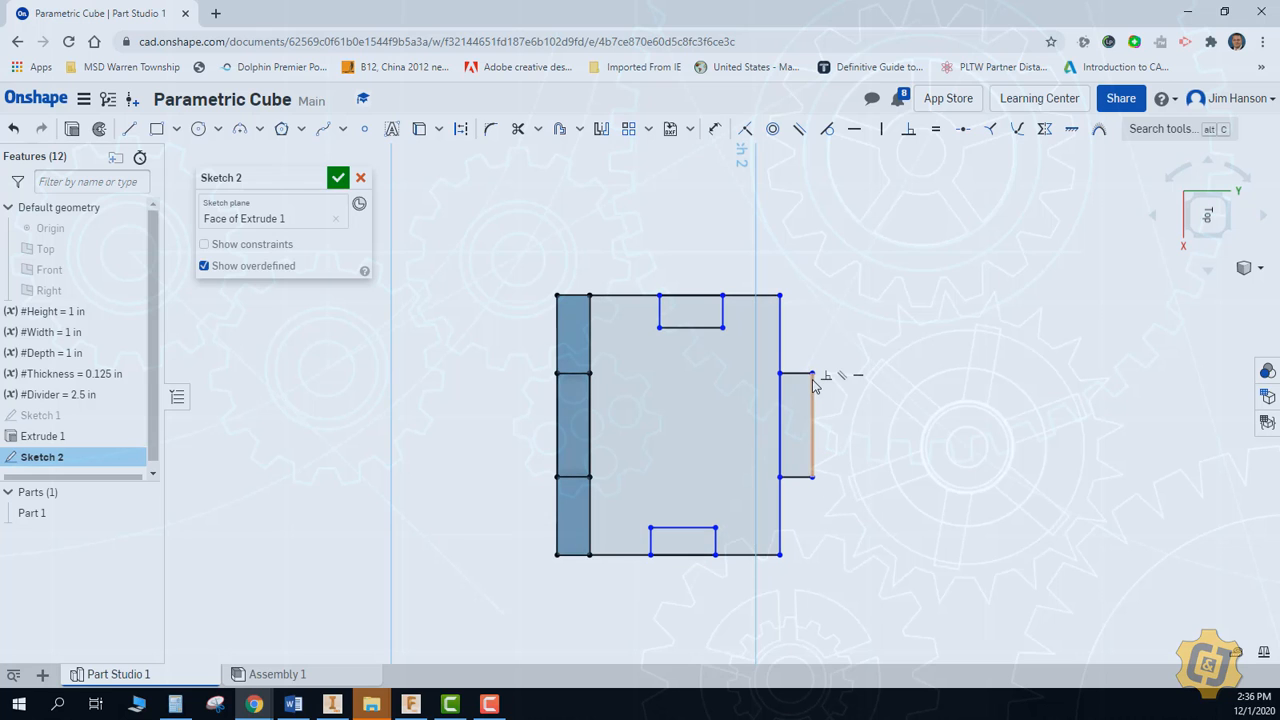
left_click_drag(812, 374, 845, 390)
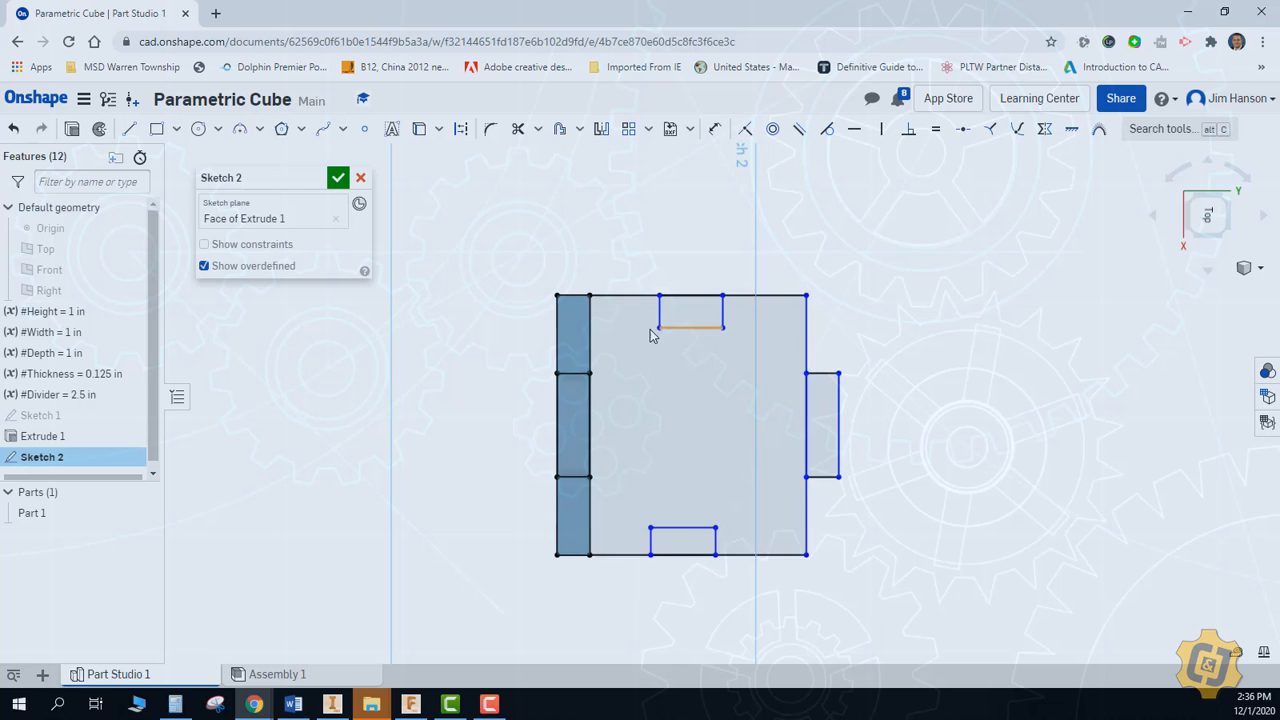
mouse_move(723, 329)
left_mouse_down()
mouse_move(743, 335)
mouse_move(749, 321)
mouse_move(728, 336)
left_mouse_up()
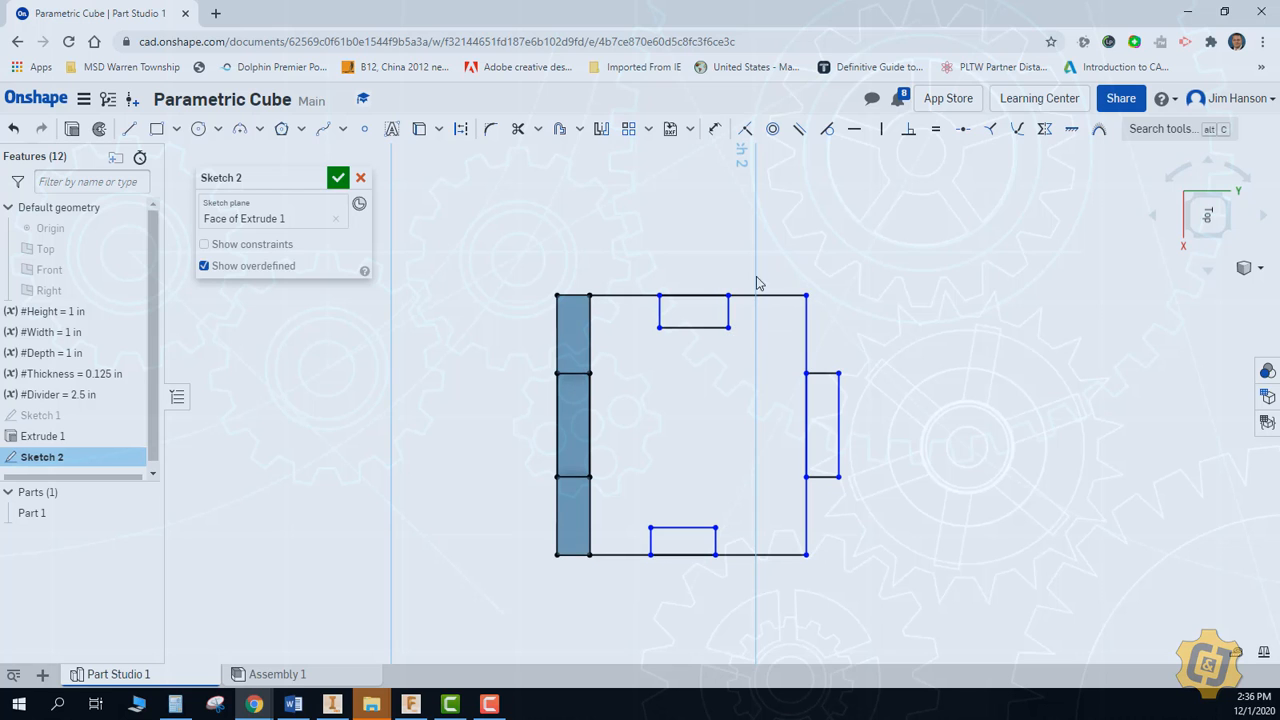
Dimension the overall distance from the plate's front edge to the tab's outer edge as #Depth
left_click(715, 128)
left_click(553, 335)
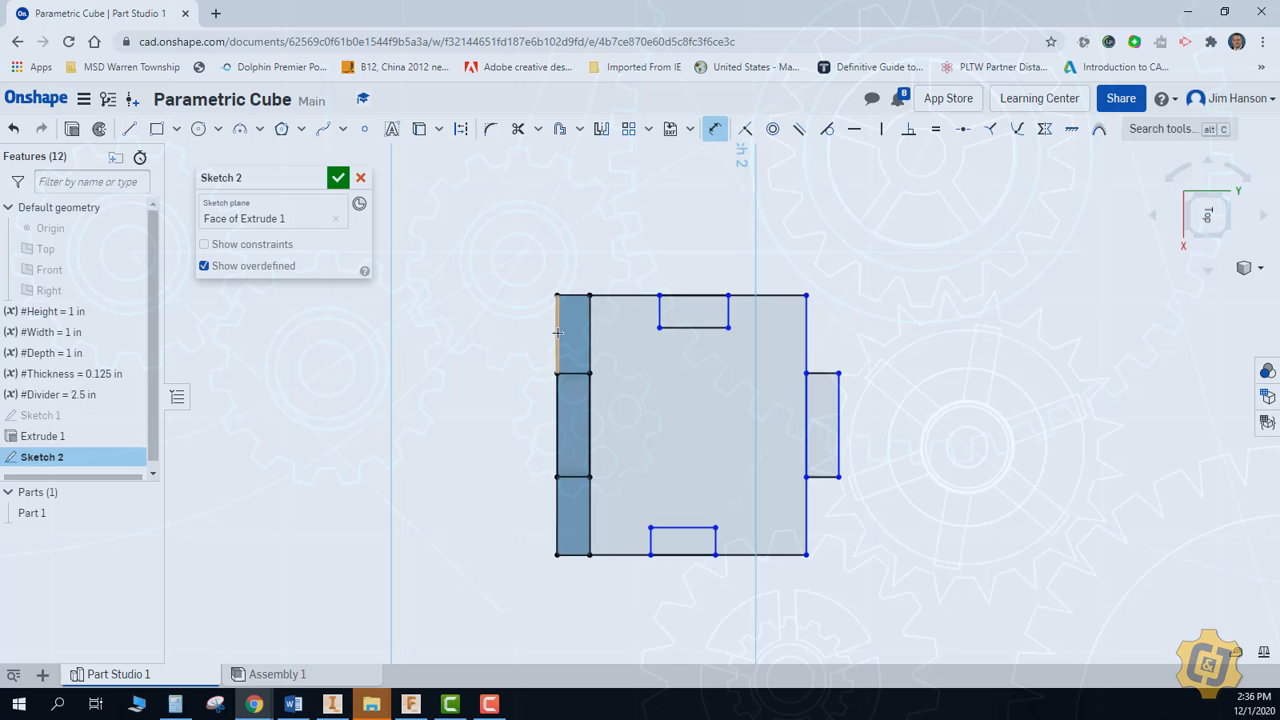
left_click(838, 390)
left_click(668, 258)
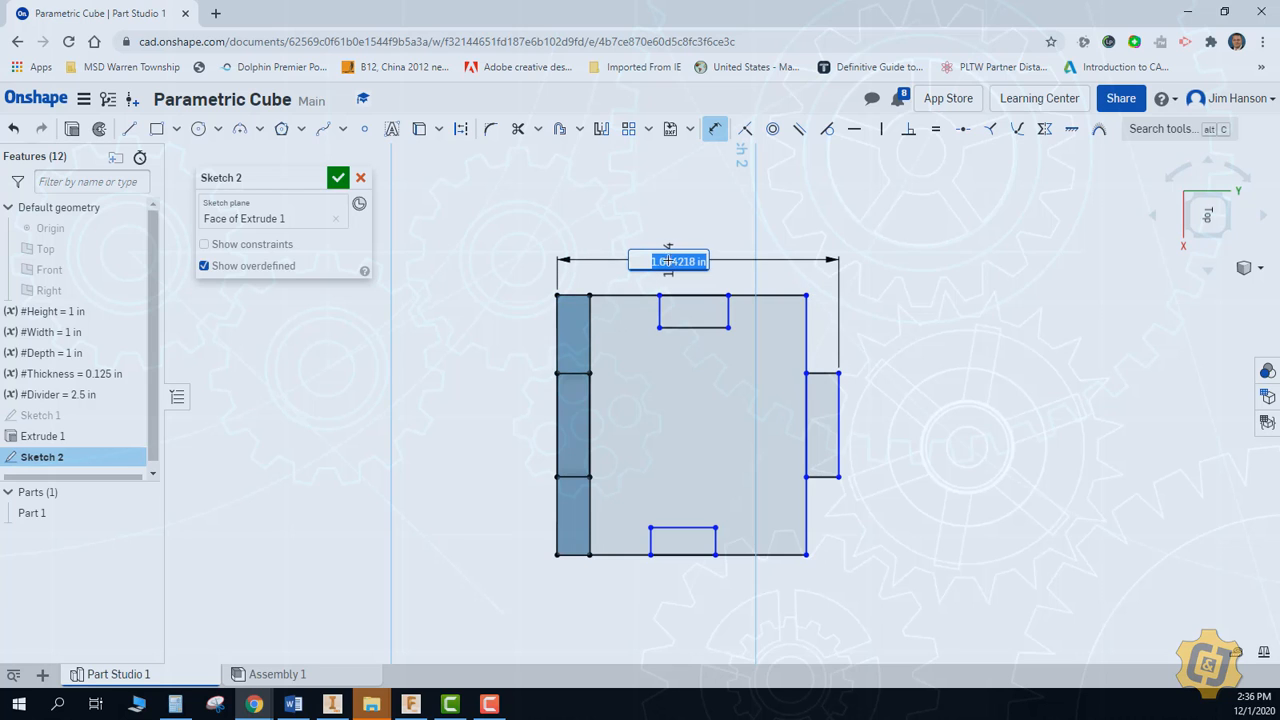
type("#D")
key("Return")
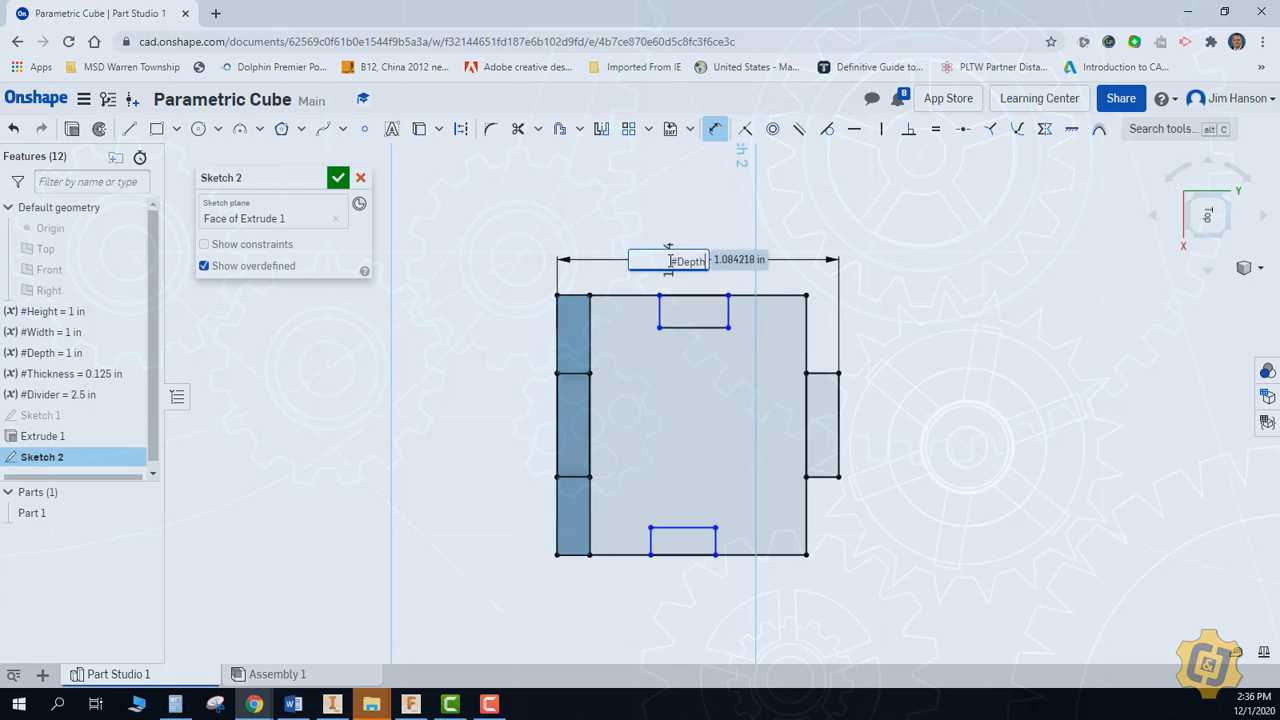
key("Return")
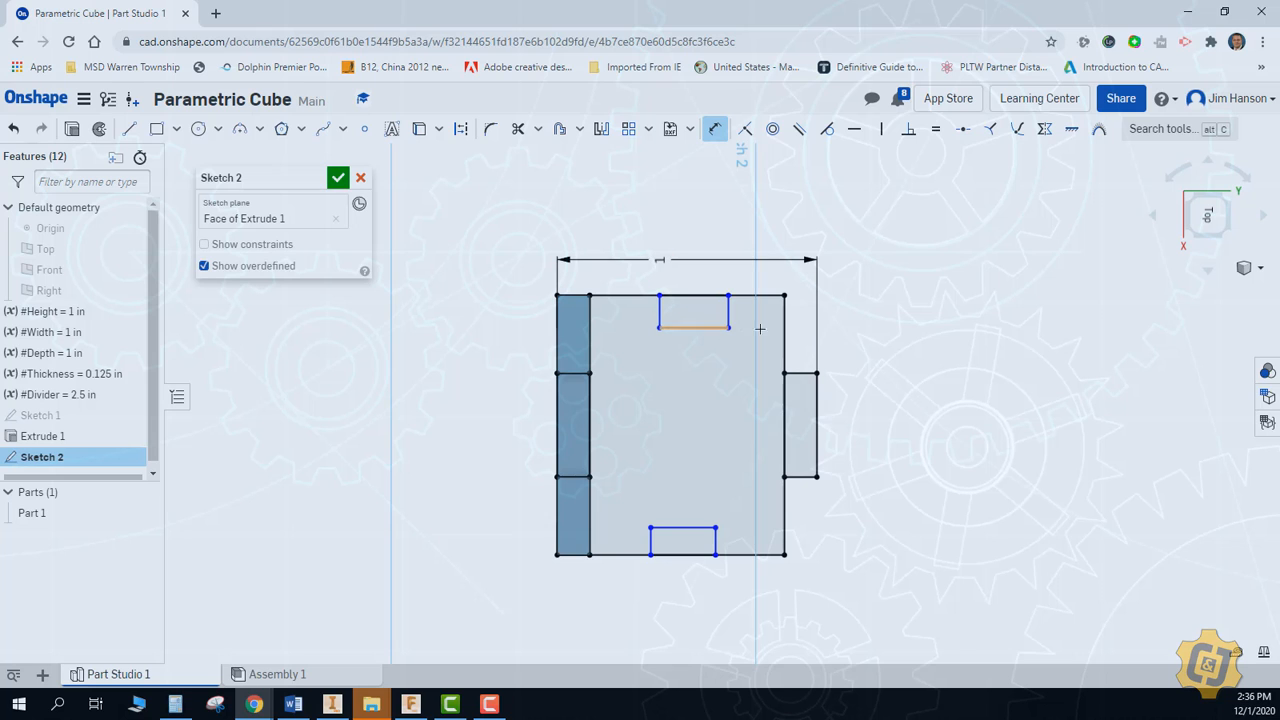
right_click(865, 327)
left_click(885, 339)
Move the upper side notch rectangle along its edge line until it lies completely beyond the outer tab
scroll(743, 340, "up", 2)
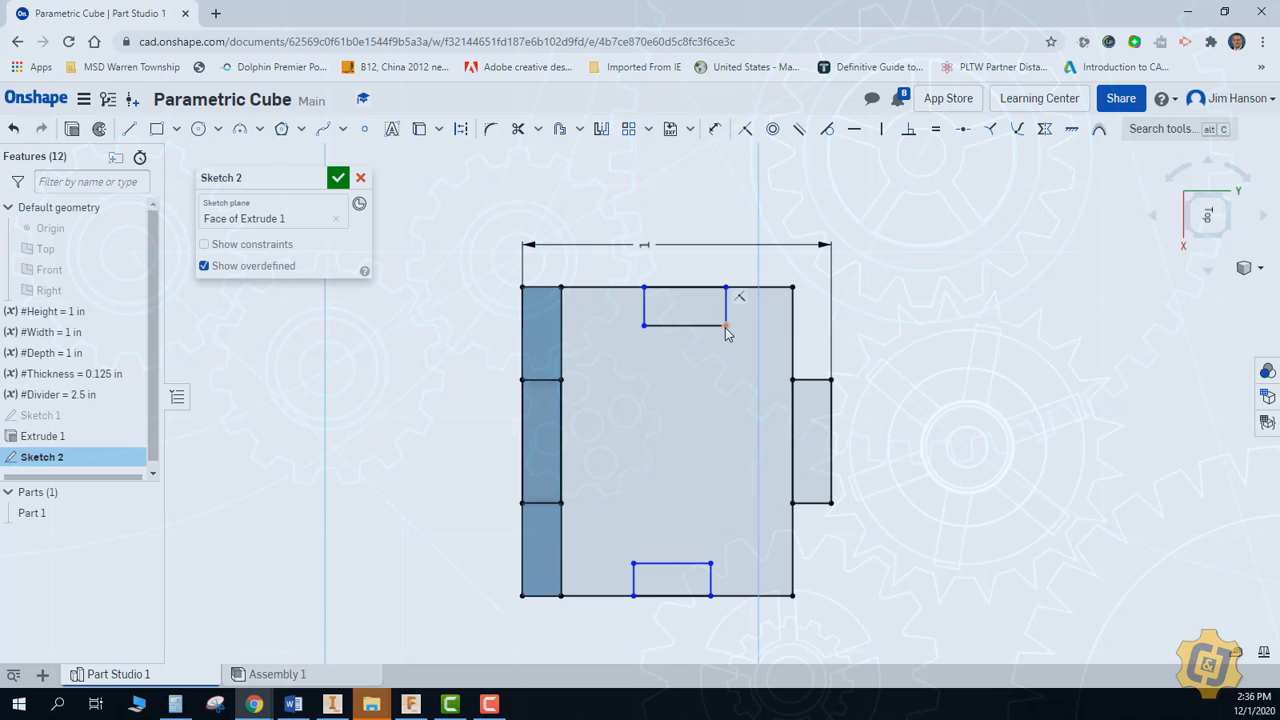
mouse_move(727, 330)
left_mouse_down()
mouse_move(700, 331)
mouse_move(937, 350)
left_mouse_up()
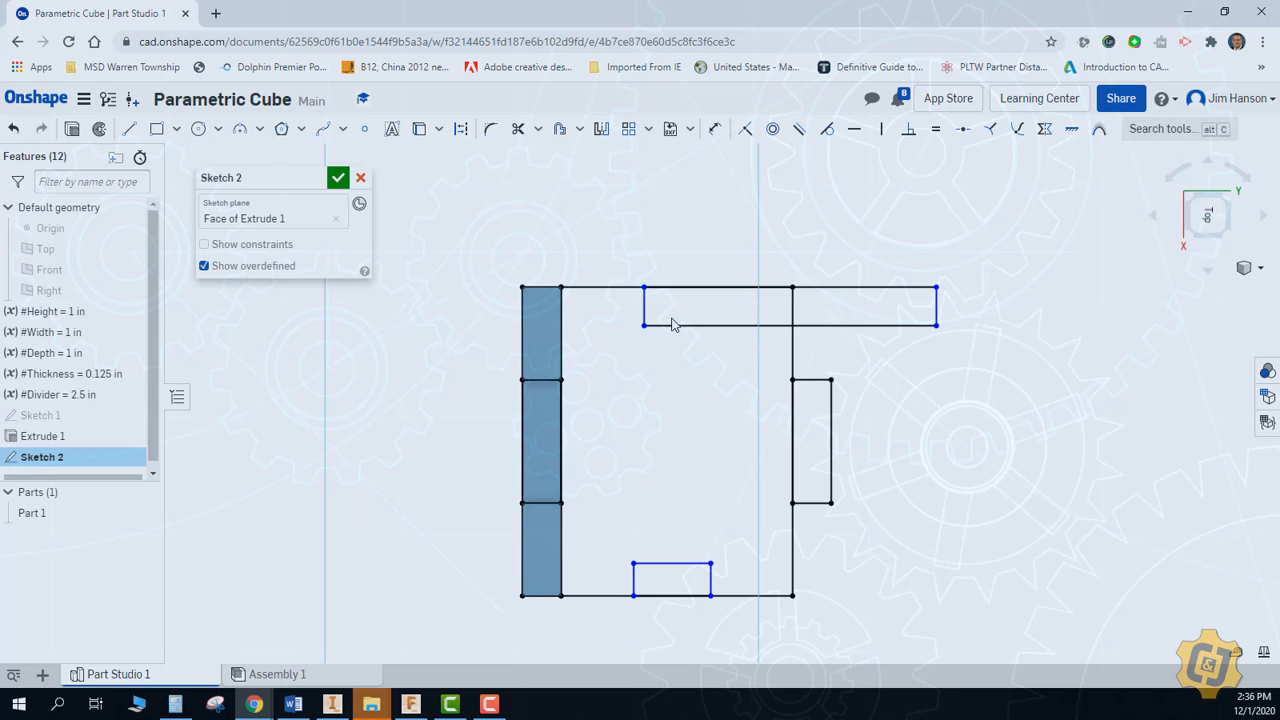
left_click_drag(646, 331, 877, 340)
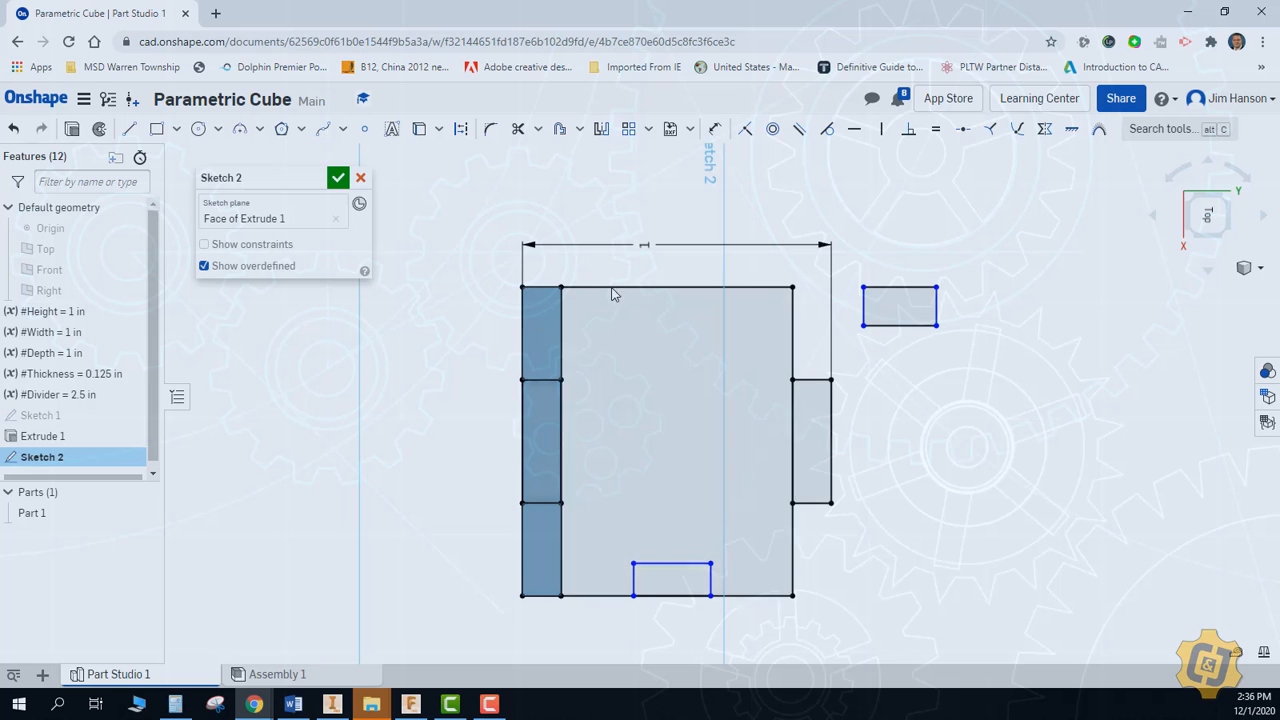
Place sketch points at the midpoints of the large rectangle's upper side edge and the displaced notch rectangle's upper edge
left_click(364, 128)
left_click(676, 287)
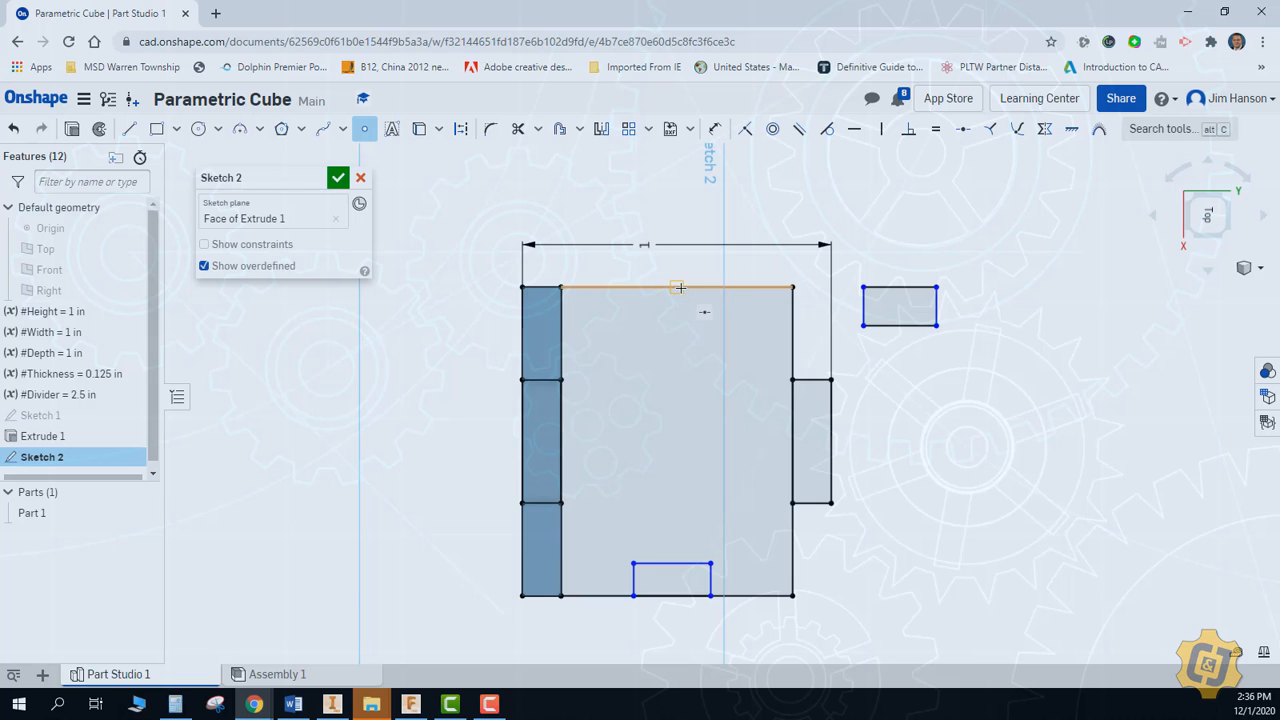
left_click(900, 287)
right_click(906, 228)
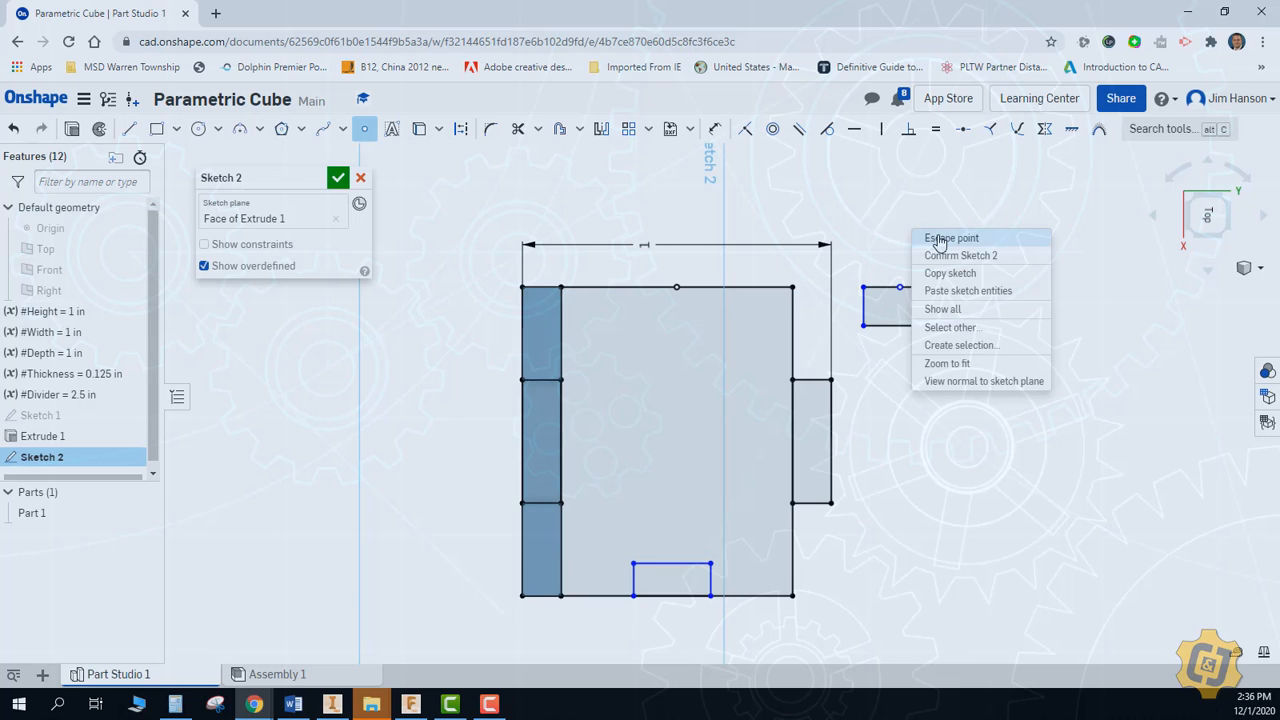
Make the displaced notch's midpoint coincident with the large rectangle's upper edge midpoint, and shrink the stretched notch back to a short centered rectangle
left_click(935, 240)
left_click(745, 128)
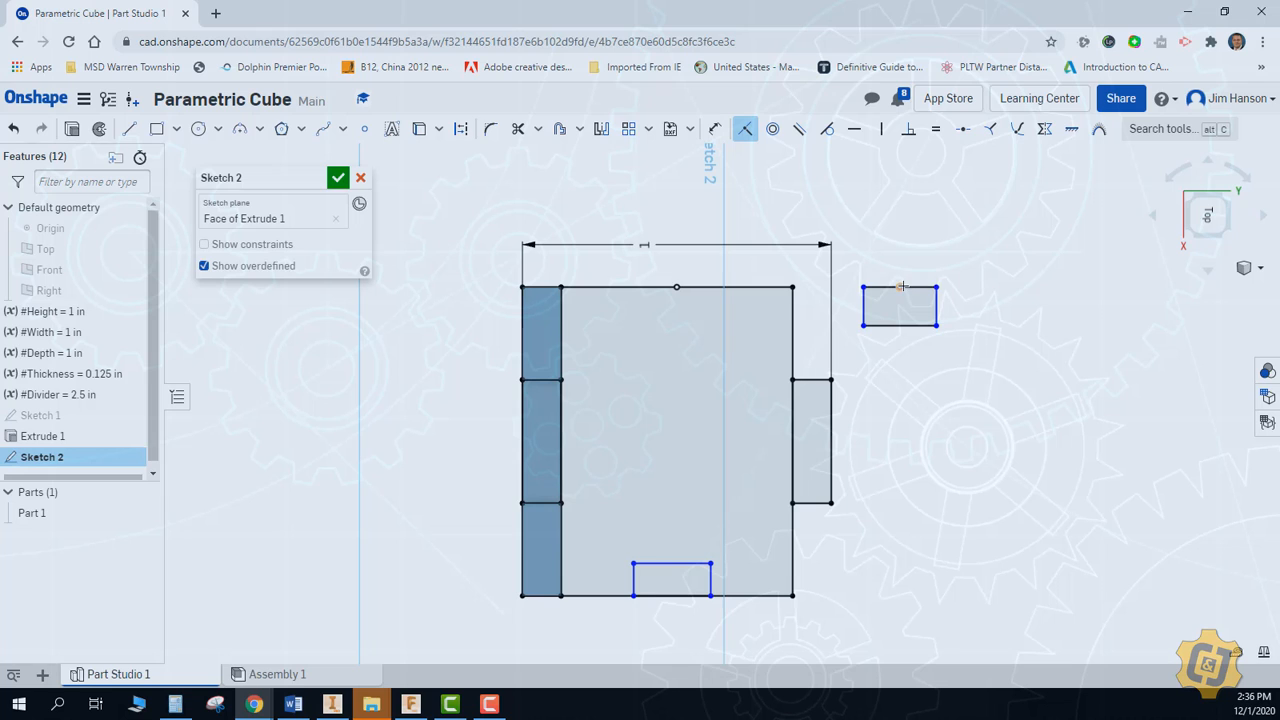
left_click(900, 287)
left_click(676, 287)
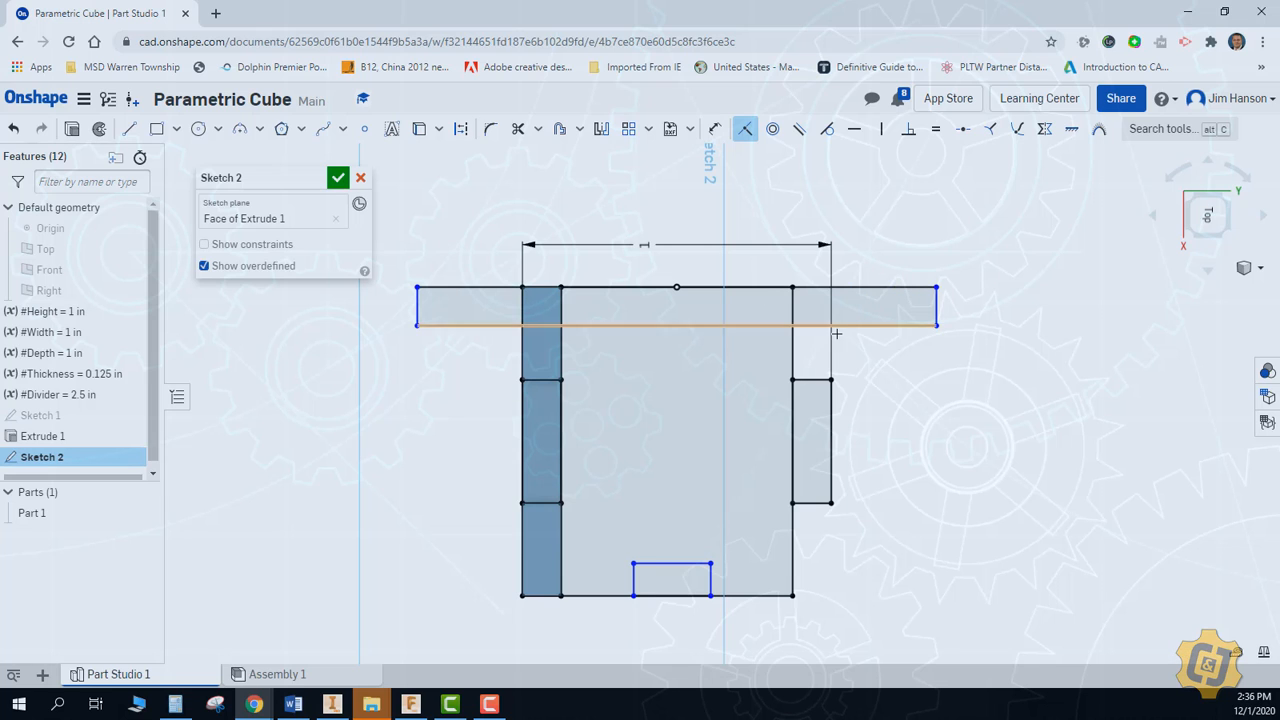
key("Escape")
mouse_move(935, 288)
left_mouse_down()
mouse_move(803, 336)
mouse_move(723, 325)
left_mouse_up()
Dimension the upper side notch's length along the edge as #Depth/#Divider
left_click(715, 128)
left_click(668, 325)
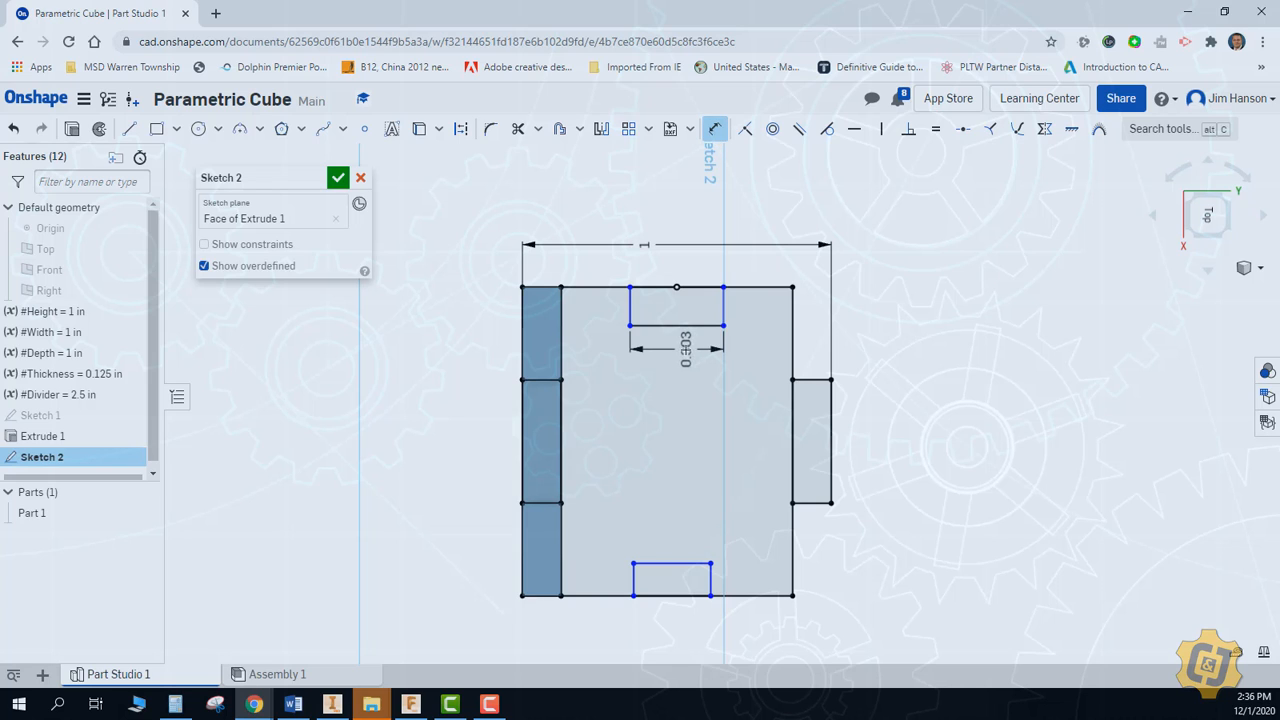
left_click(684, 348)
type("de")
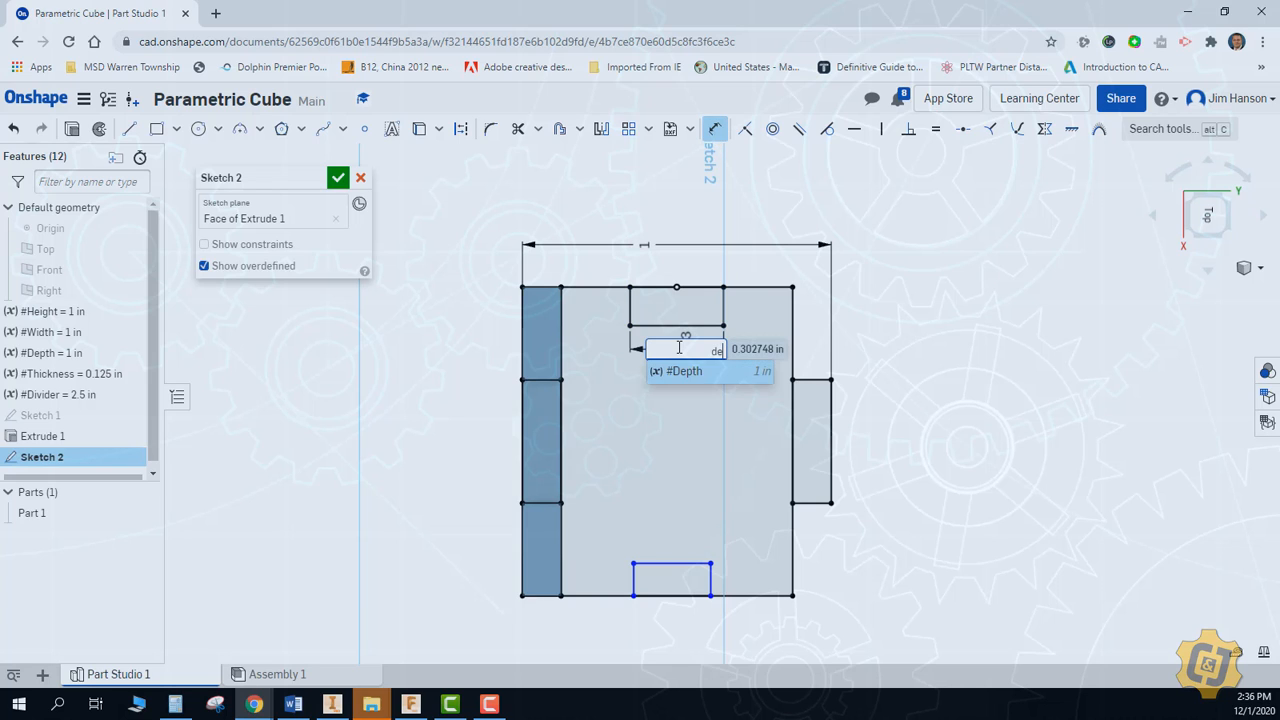
key("Return")
type("/di")
key("Return")
key("Return")
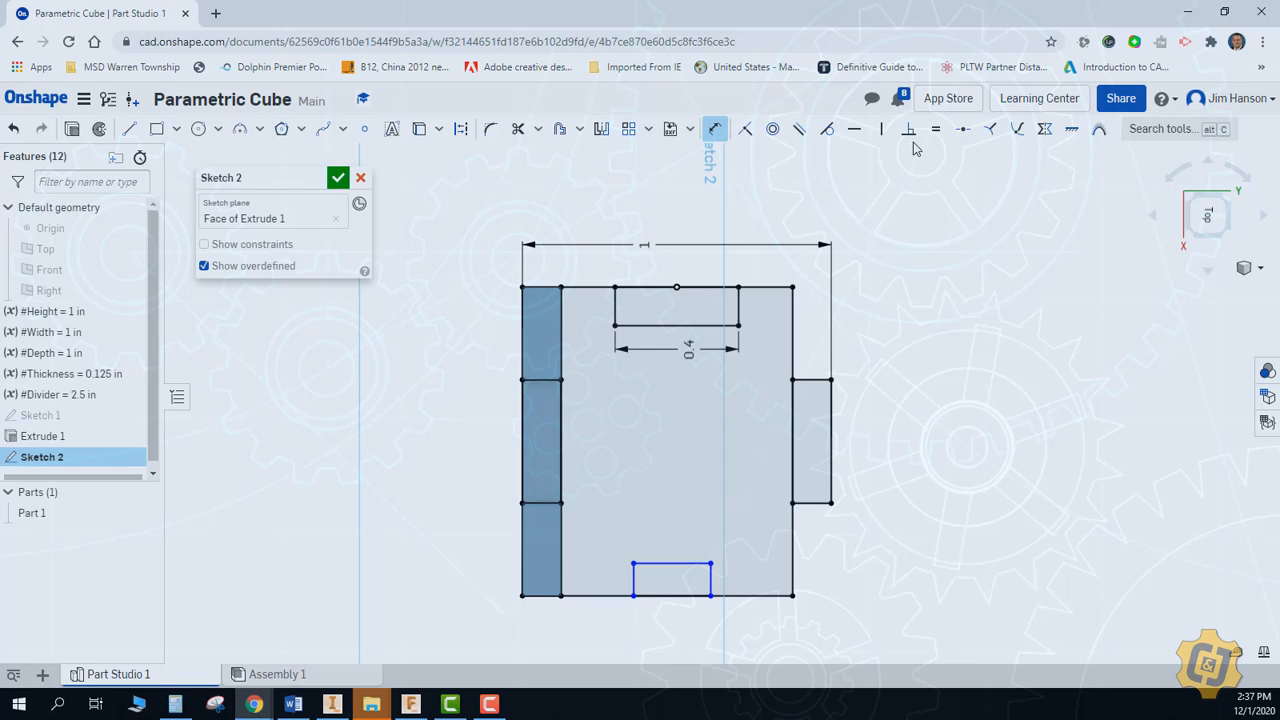
Try aligning the lower side notch's corners with the upper notch before equalizing their depths, and undo these changes
key("Escape")
left_click_drag(634, 564, 611, 533)
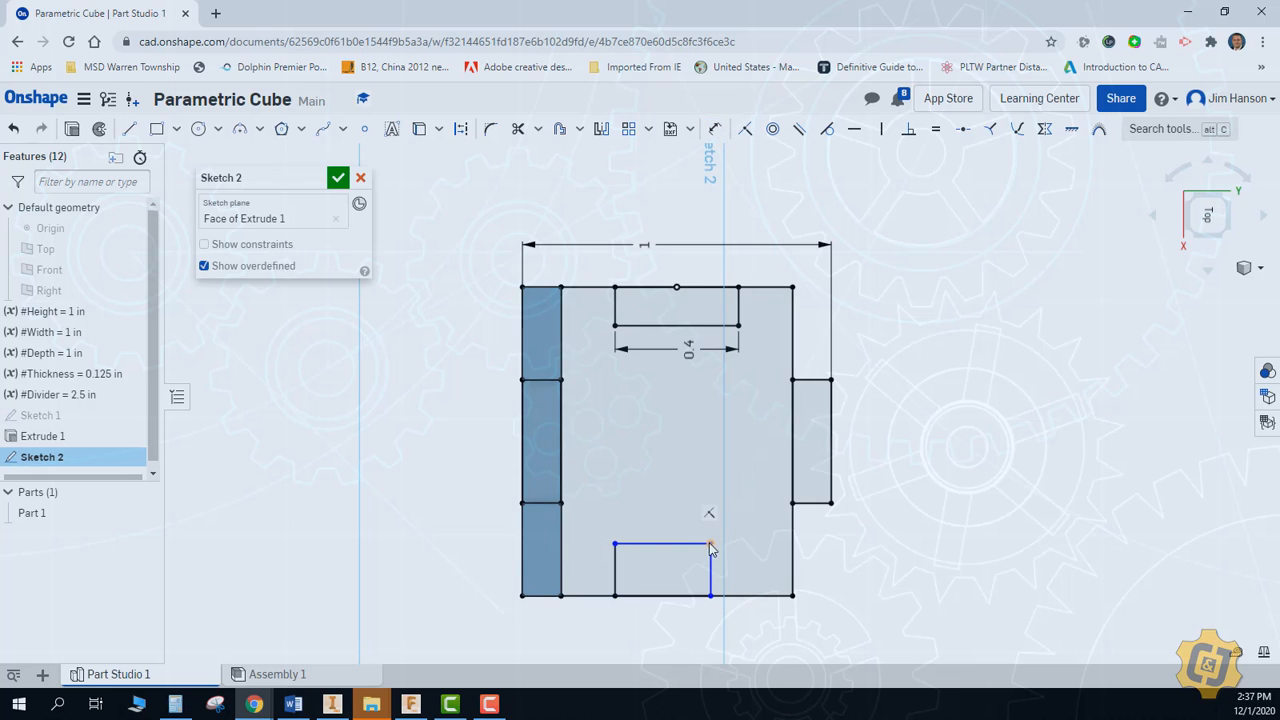
left_click_drag(711, 522, 745, 540)
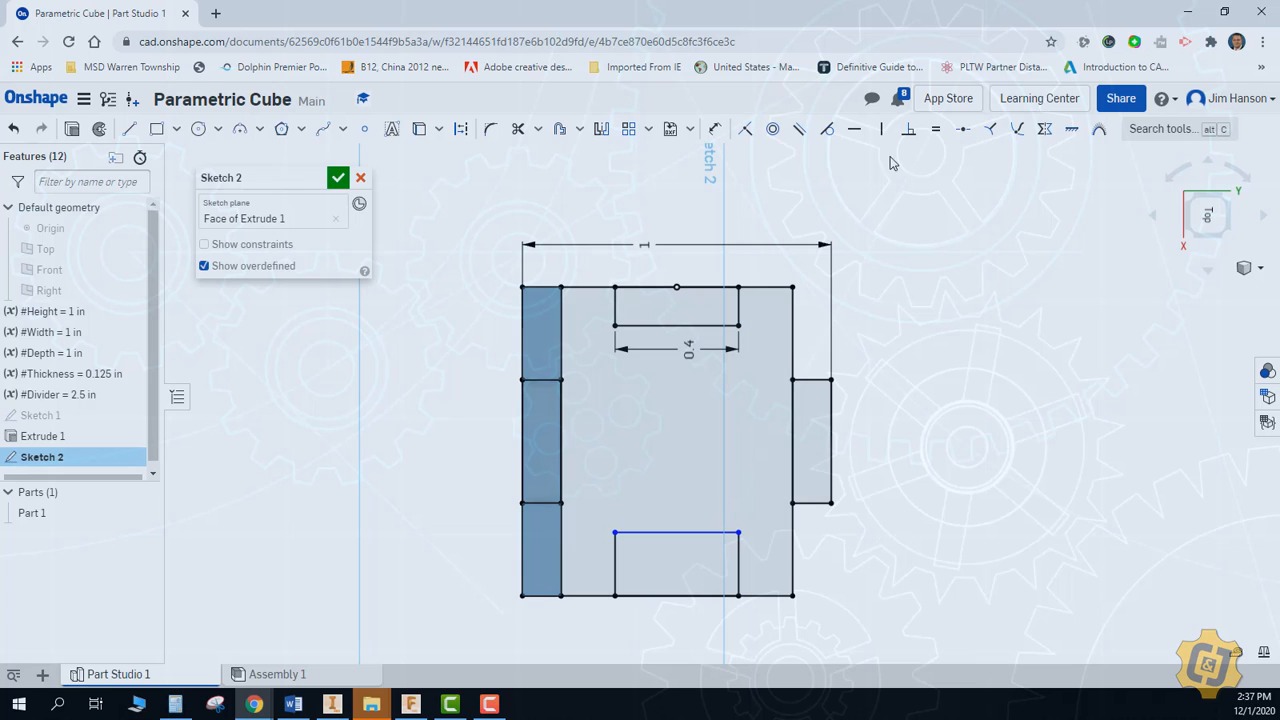
left_click(935, 130)
left_click(739, 578)
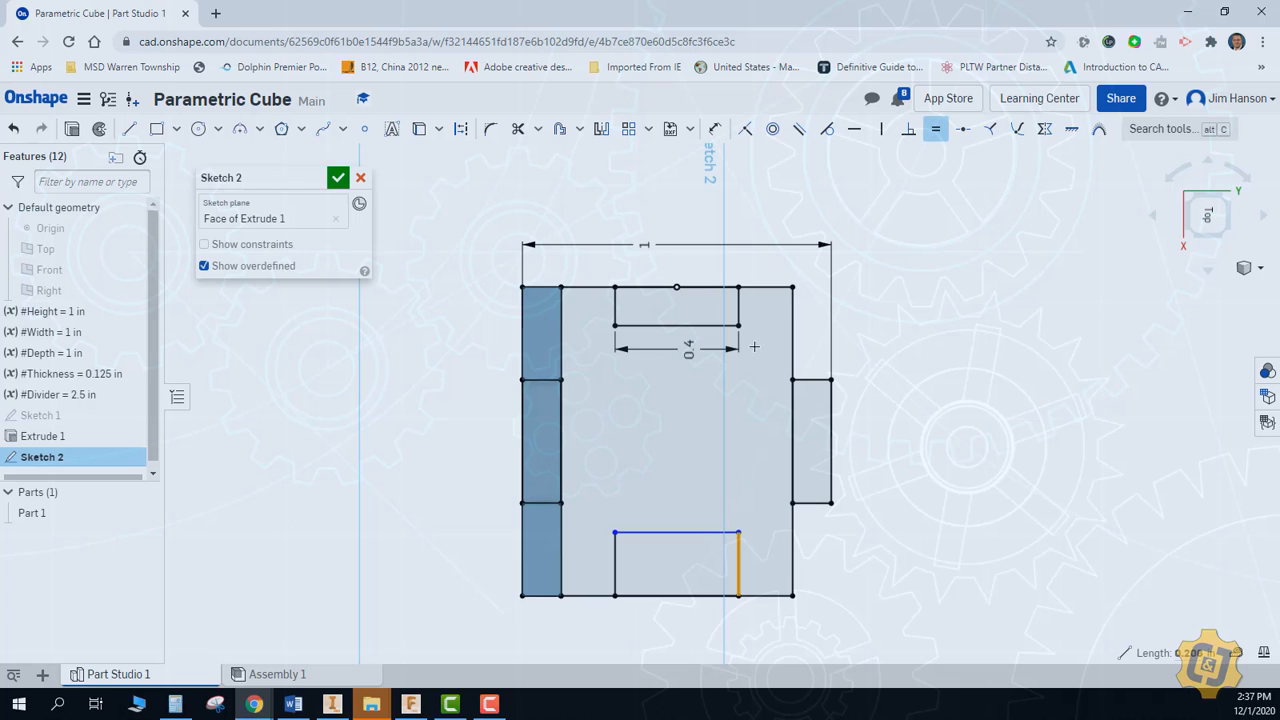
left_click(740, 305)
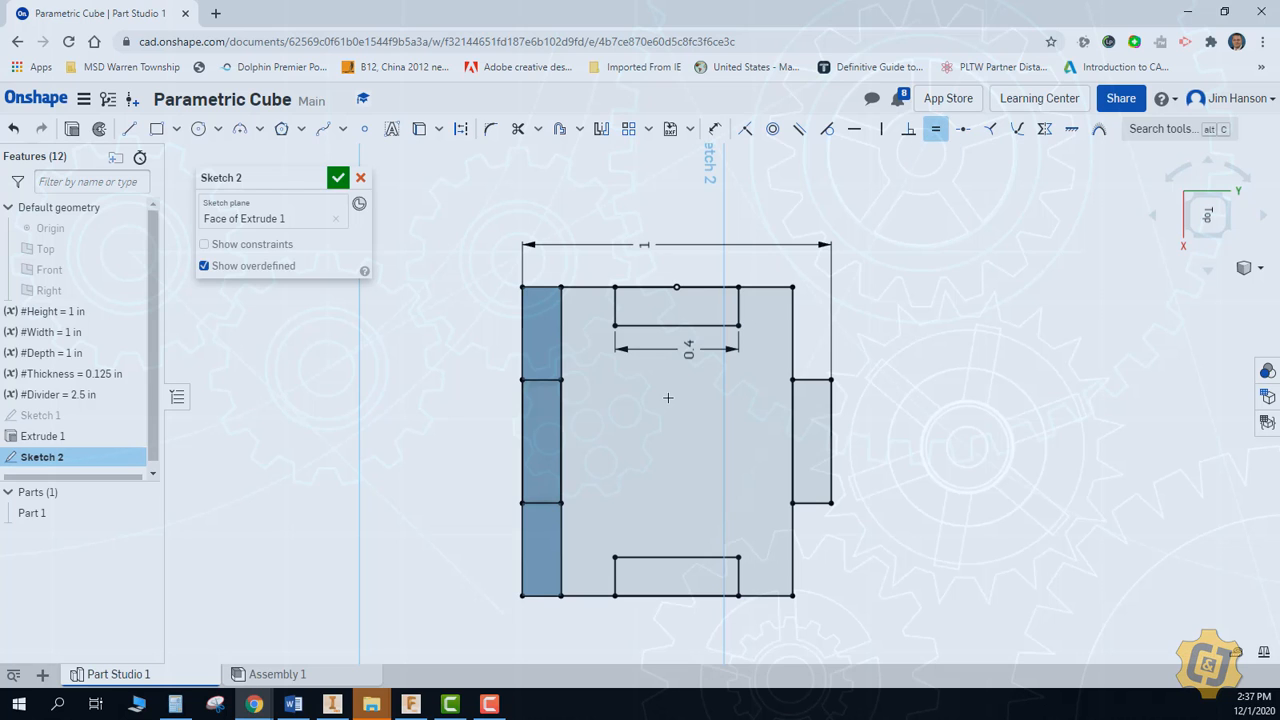
key("ctrl+z")
key("ctrl+z")
key("ctrl+z")
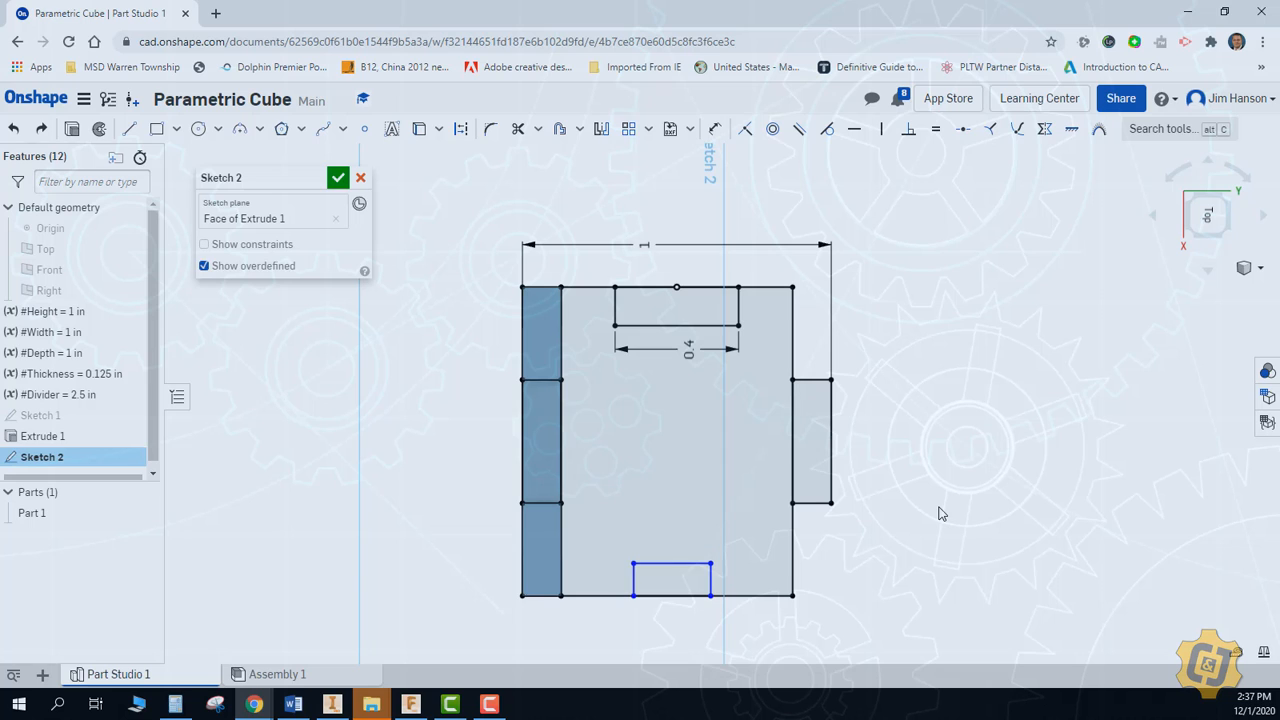
Make the lower side notch as deep as the upper one with an Equal constraint, align its corners with the upper notch's, and finish the sketch
left_click(935, 129)
left_click(711, 578)
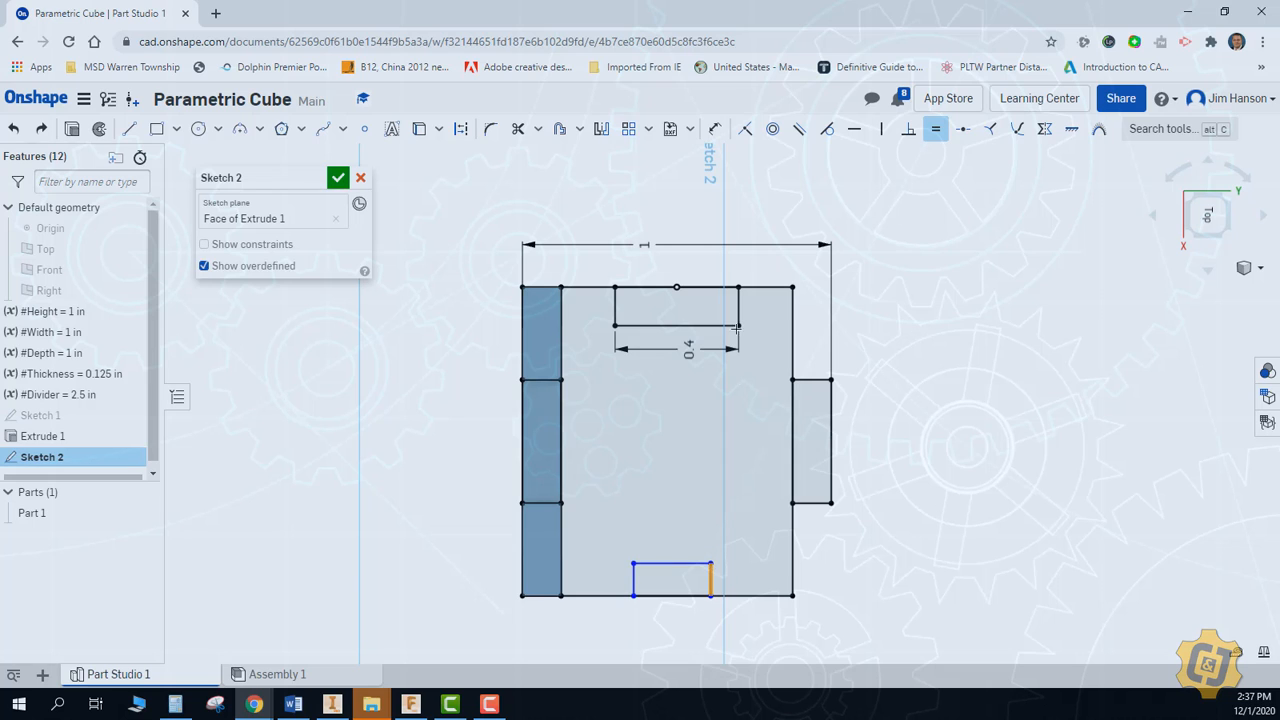
left_click(737, 315)
key("Escape")
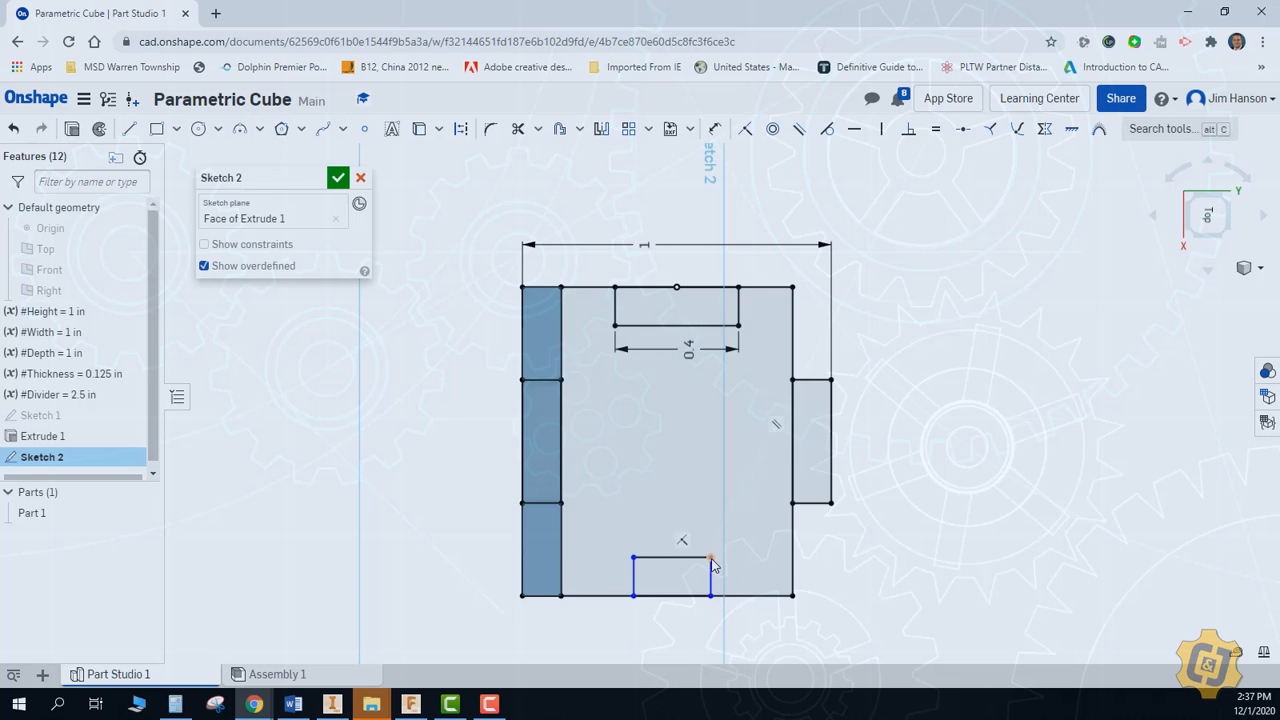
left_click_drag(711, 558, 739, 325)
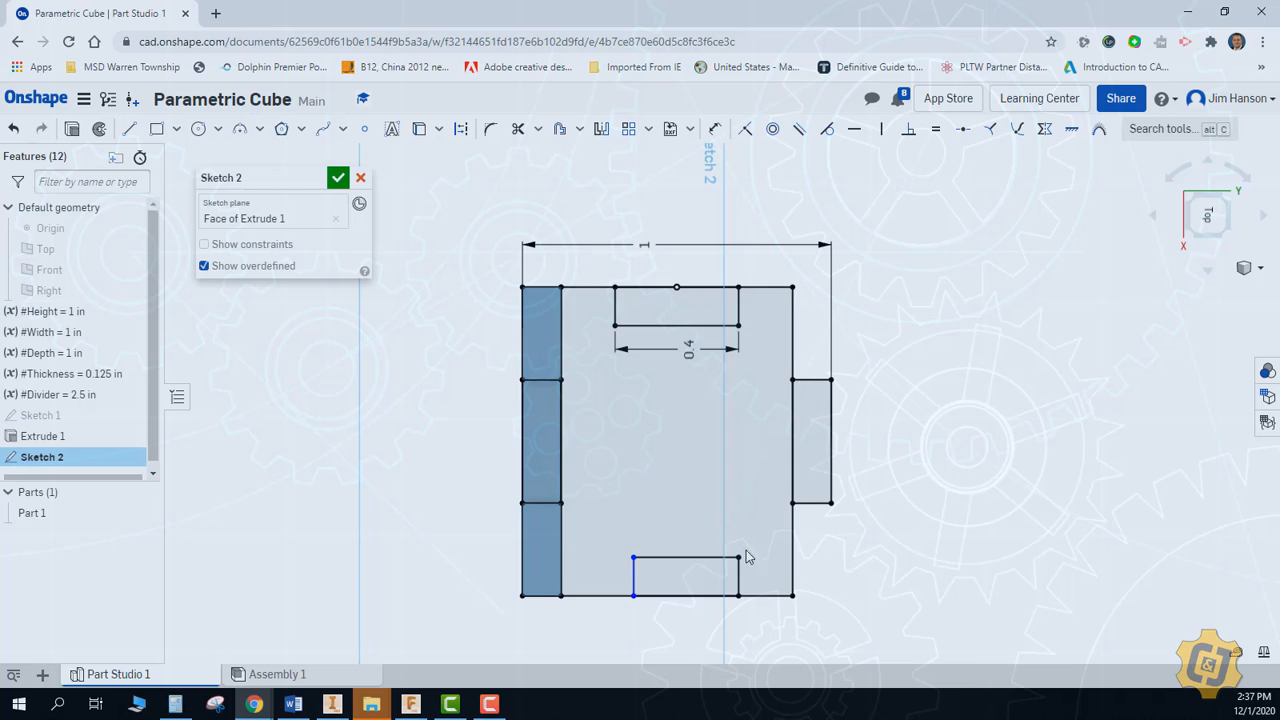
left_click_drag(634, 557, 617, 333)
left_click(338, 177)
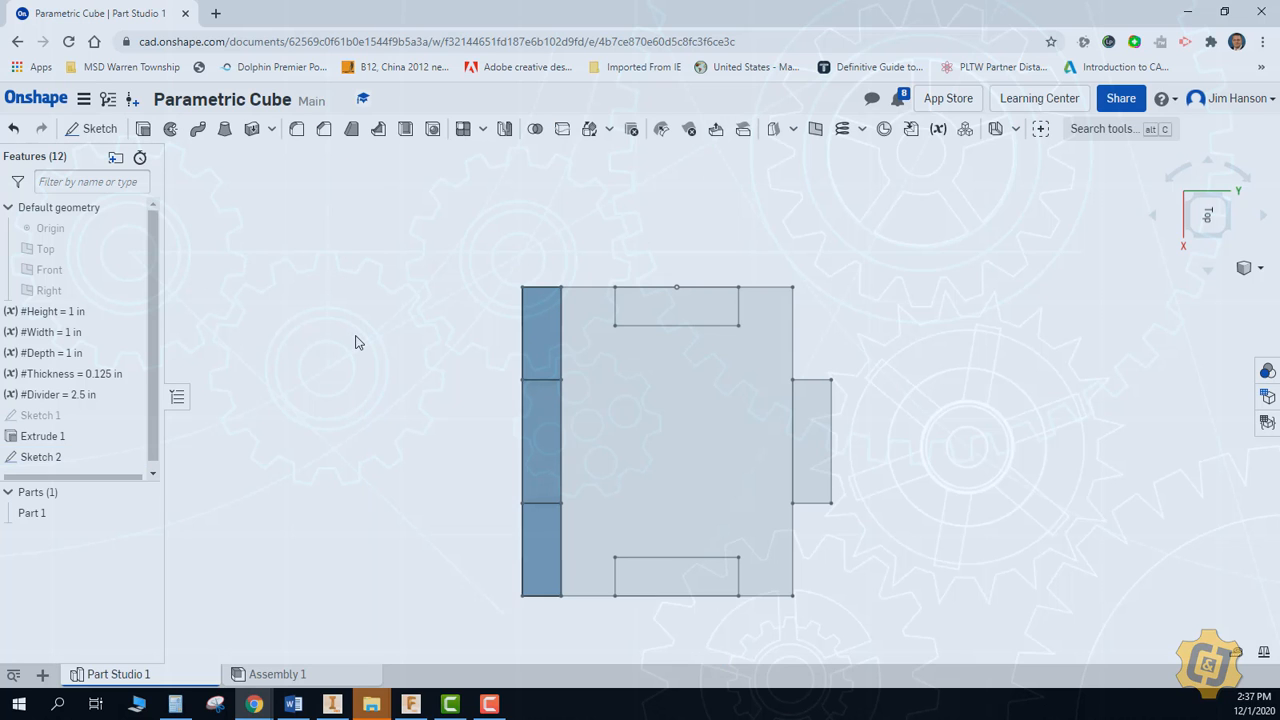
Extrude the top plate's notched main region and its front and rear tab regions by #Thickness
right_click(357, 341)
left_click(390, 401)
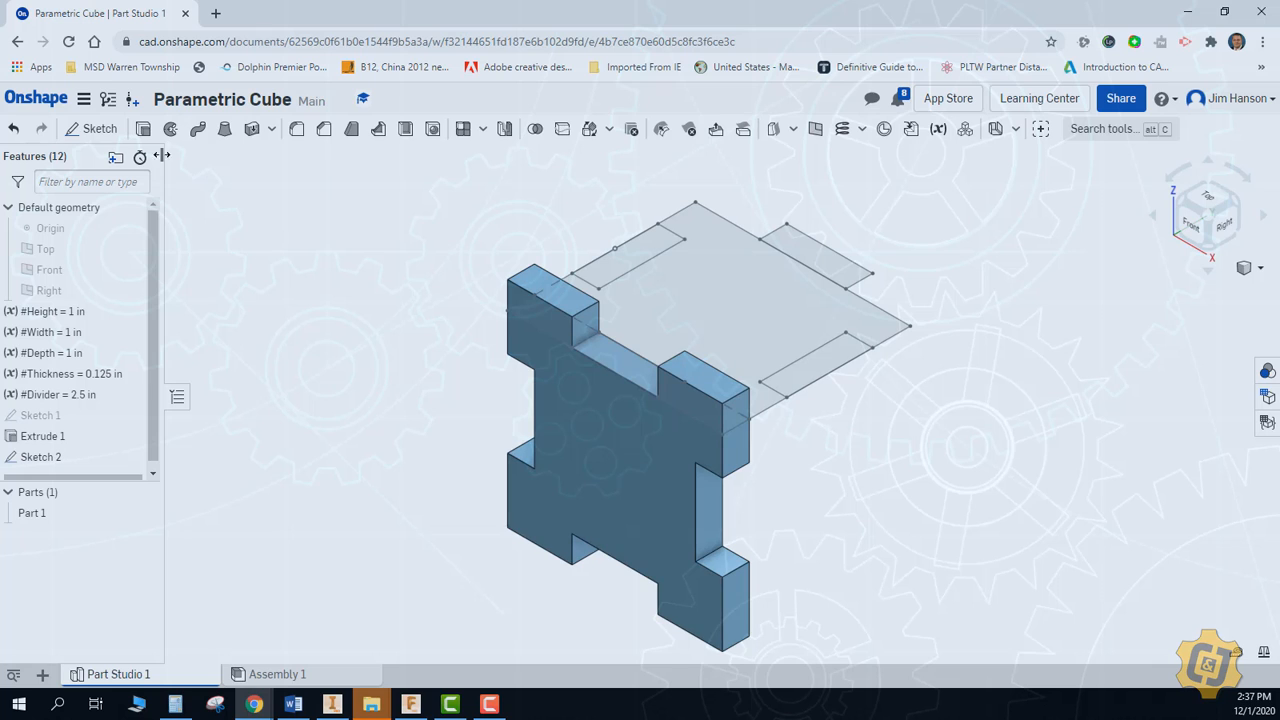
left_click(143, 128)
left_click(652, 328)
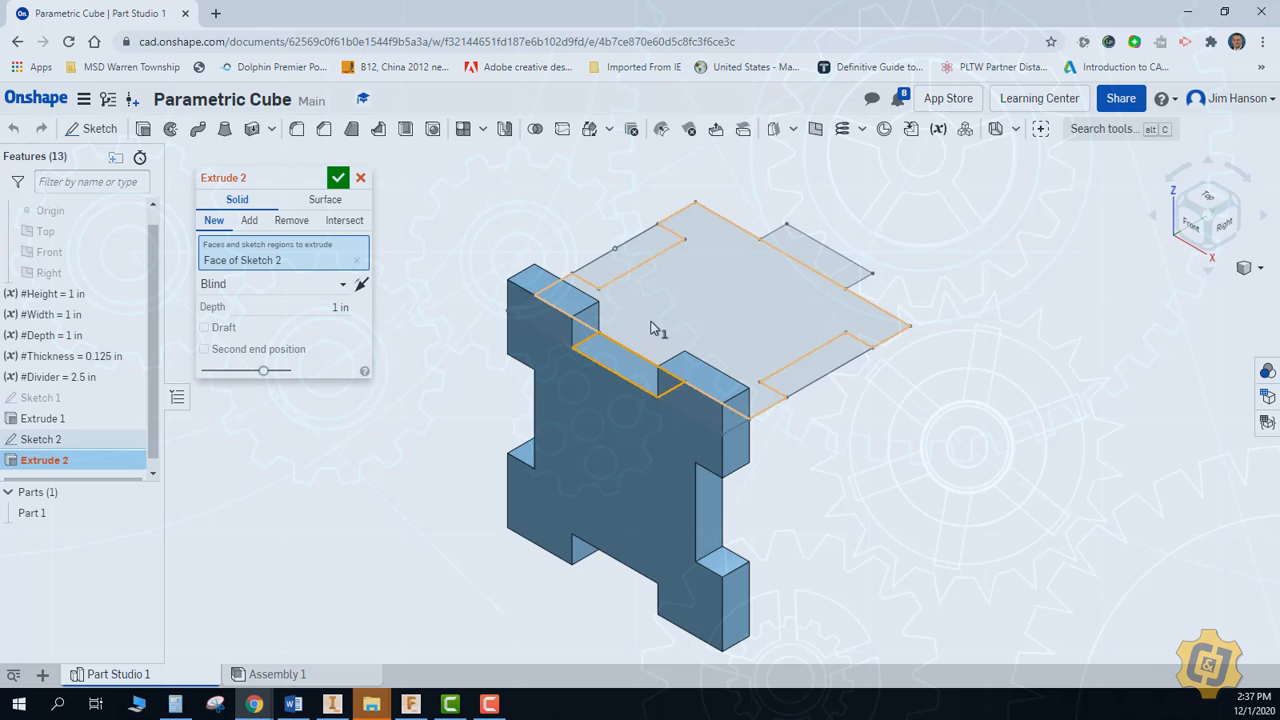
left_click(651, 321)
left_click(836, 261)
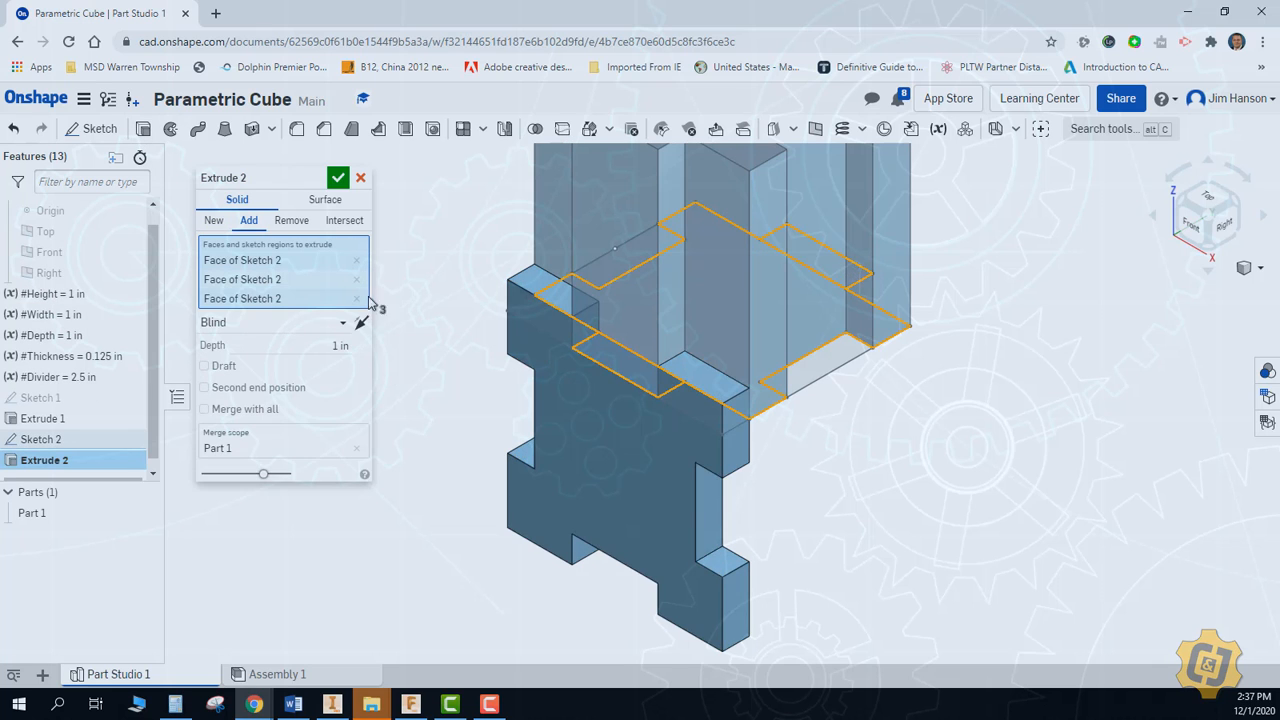
left_click(325, 344)
type("#t")
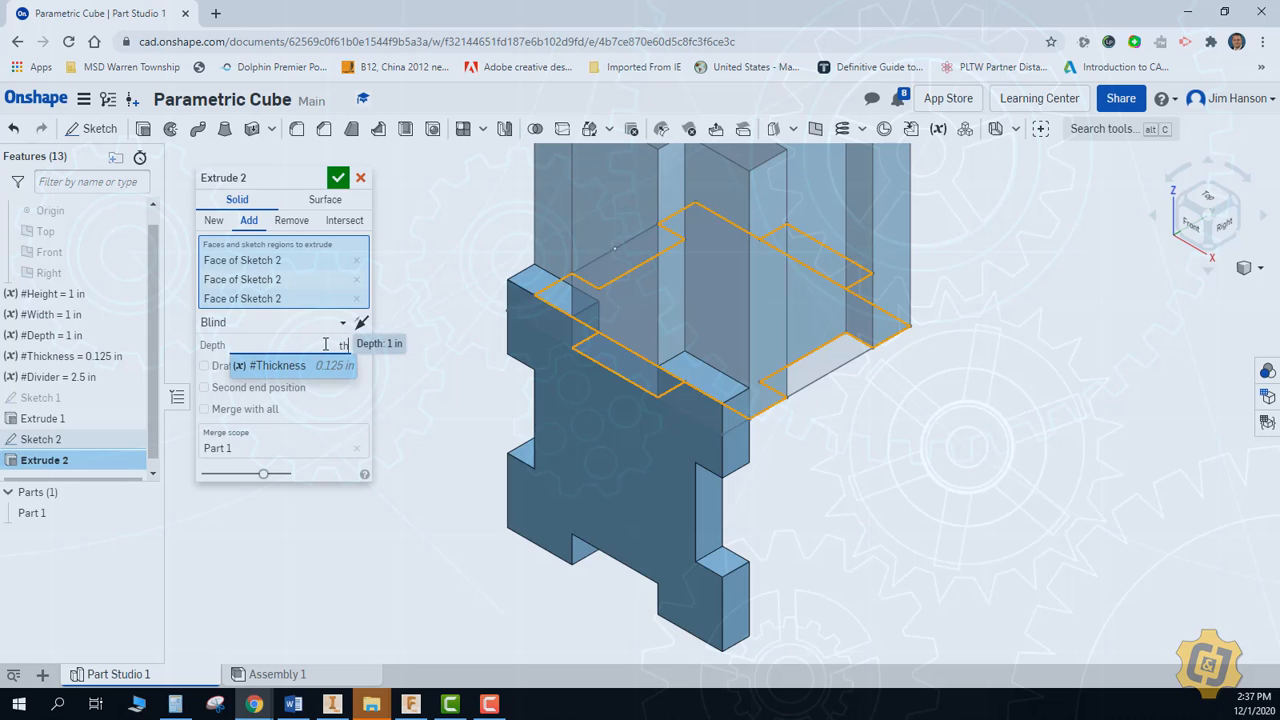
key("Return")
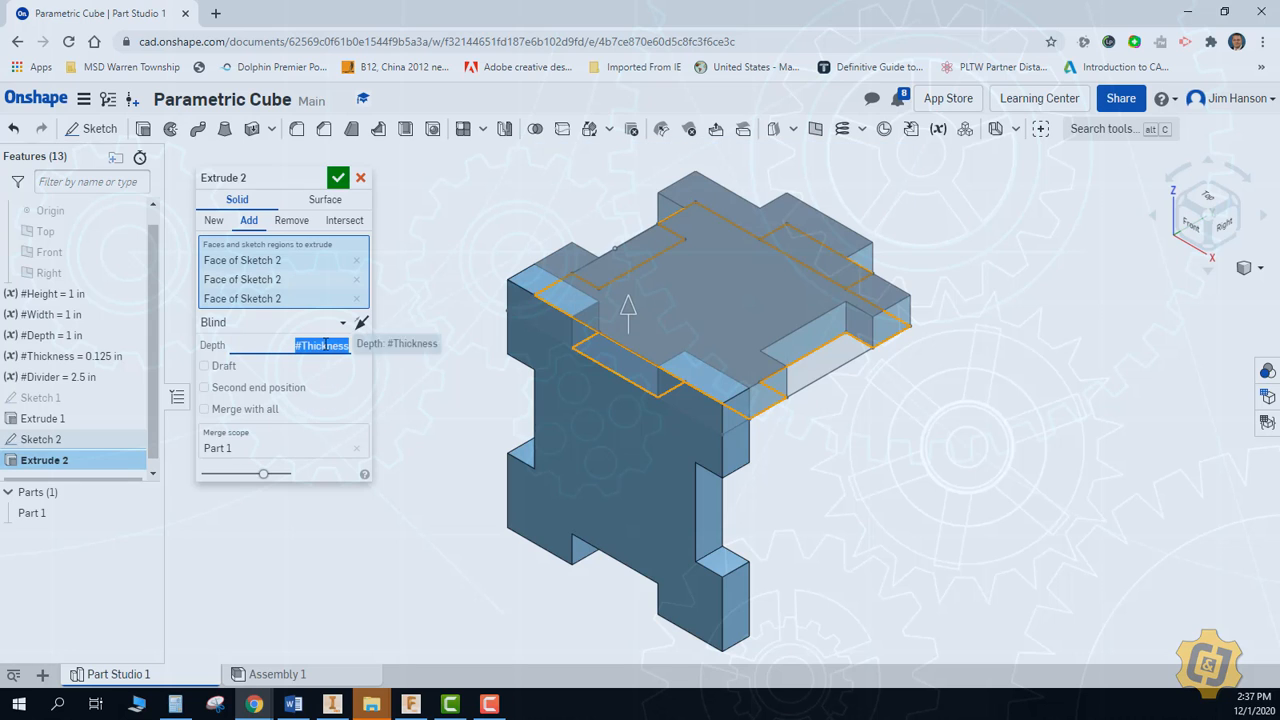
left_click(338, 178)
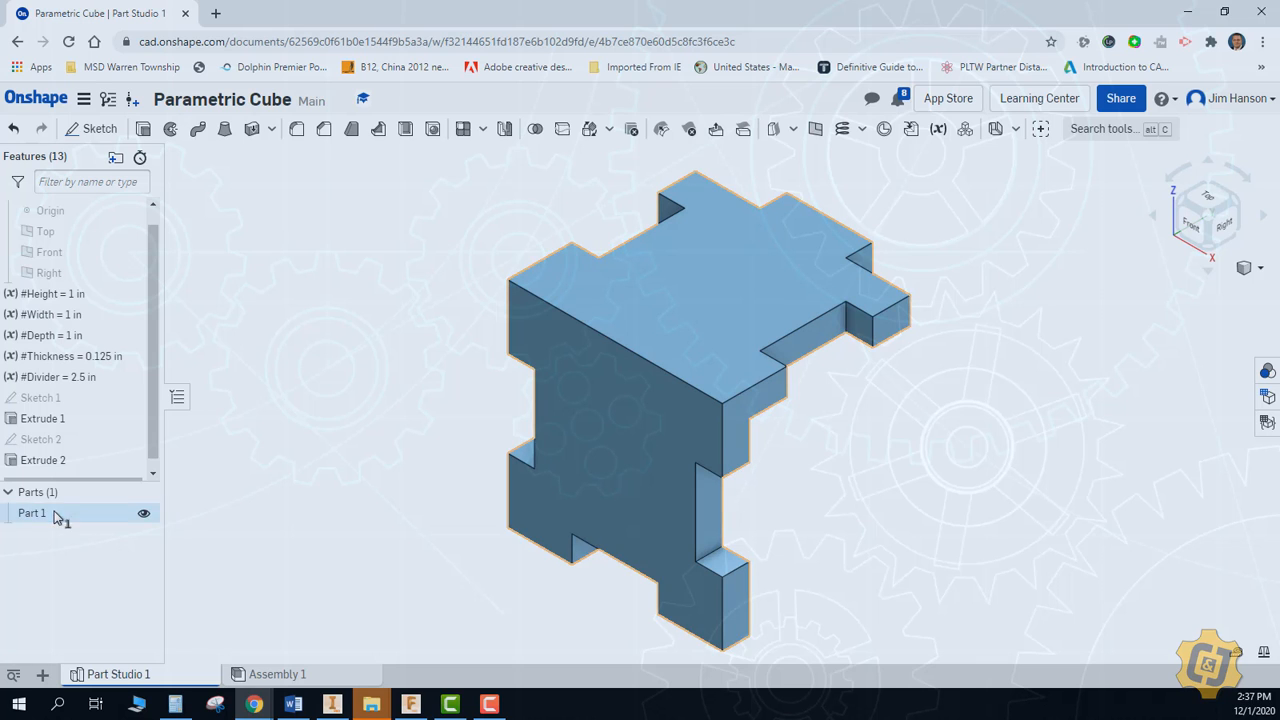
Edit the top plate's extrusion to create a new part instead of adding to the front plate
double_click(84, 463)
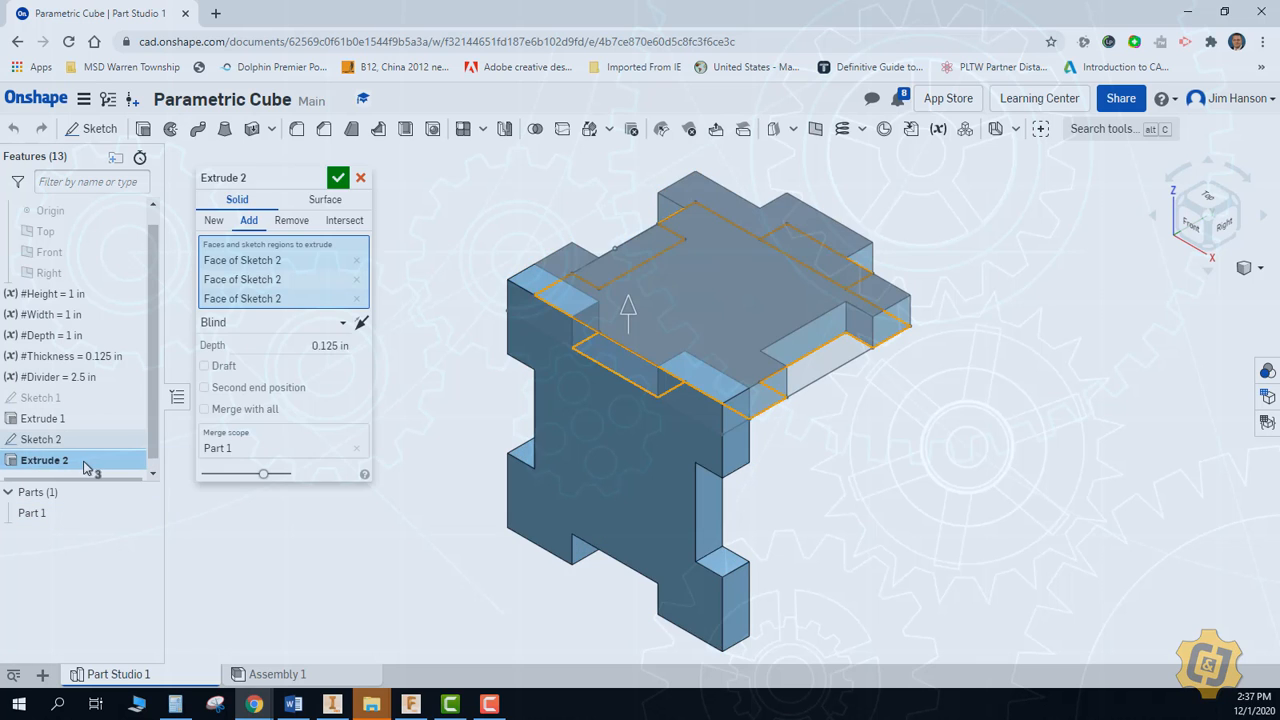
left_click(222, 222)
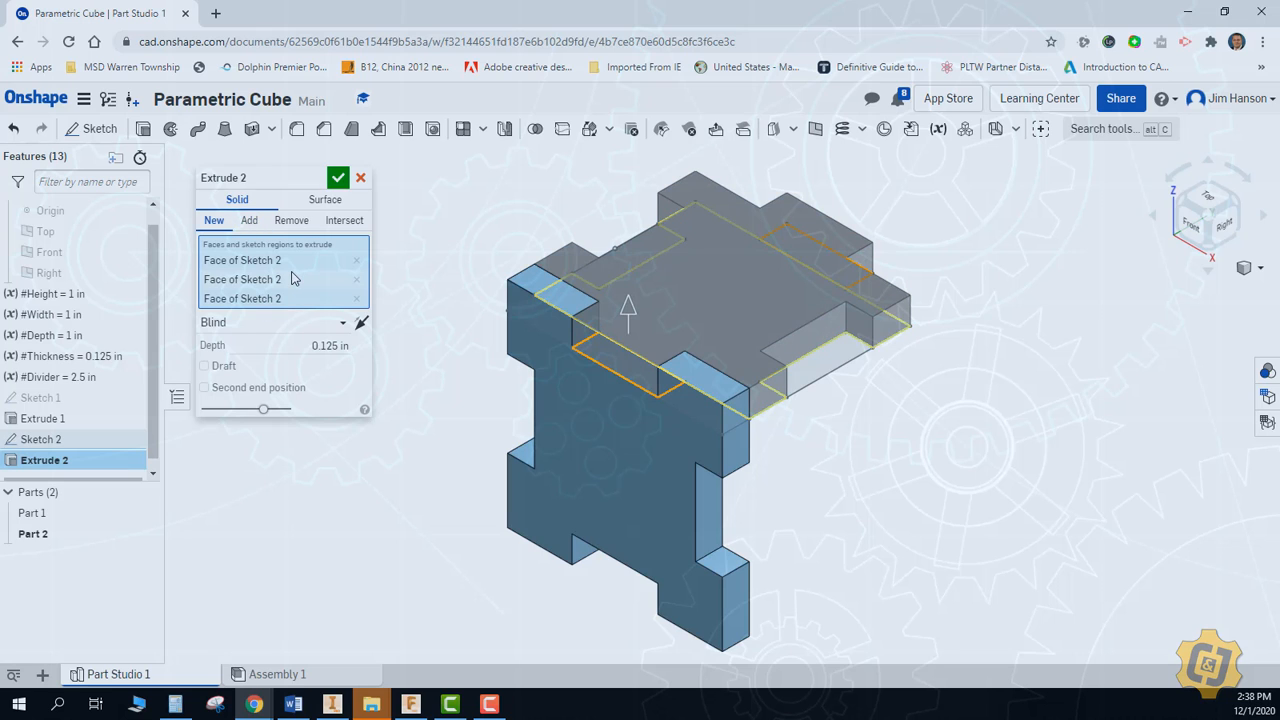
left_click(339, 178)
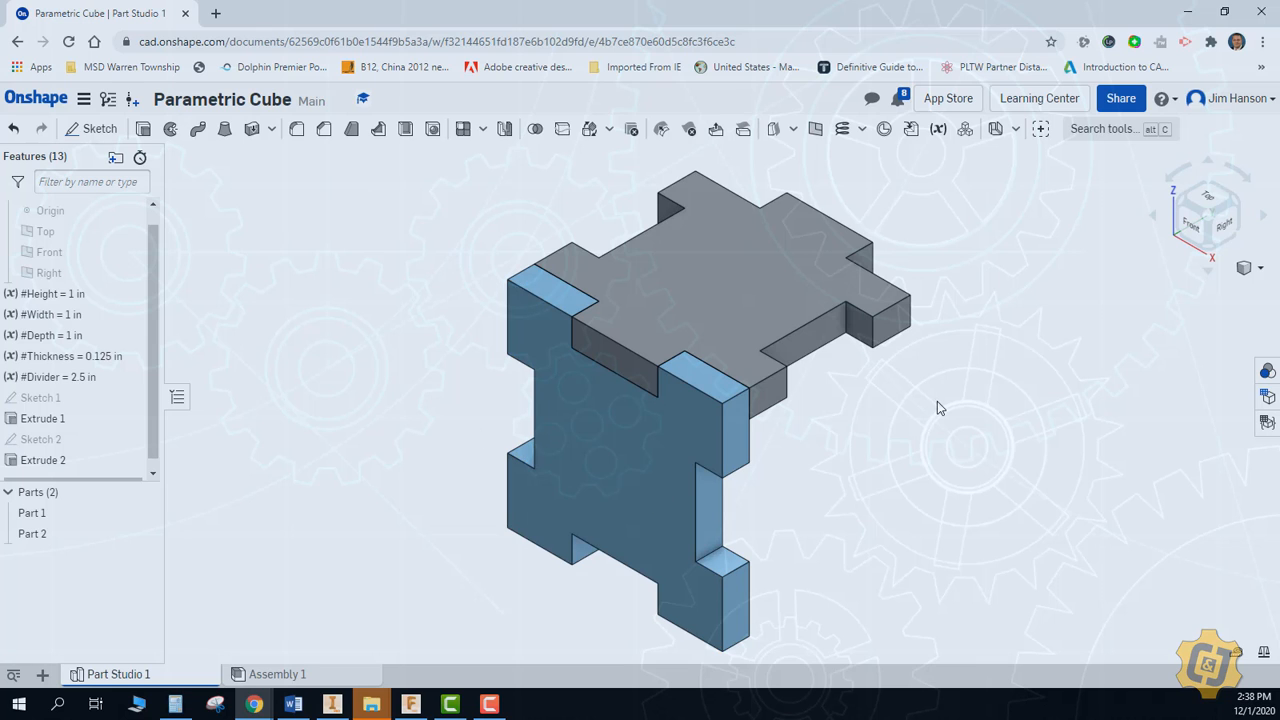
Rename the front plate part as Front Back
left_click(80, 513)
right_click(80, 513)
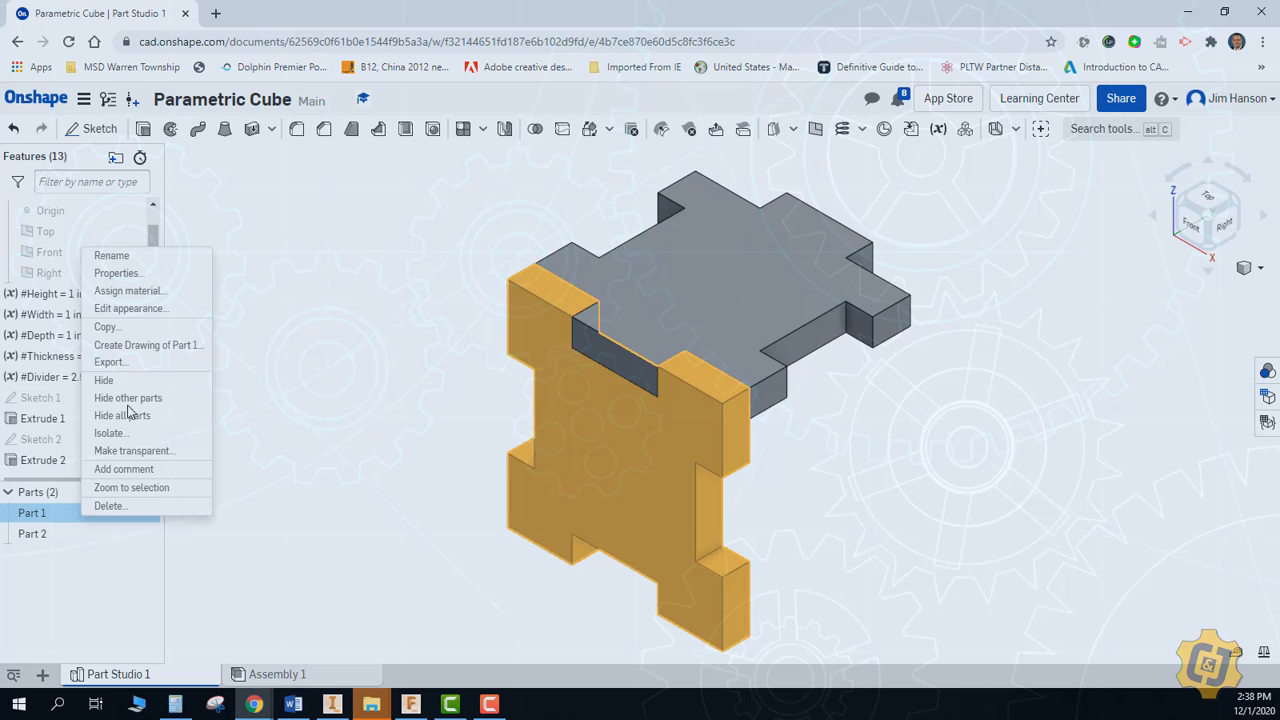
left_click(112, 256)
type("Fro")
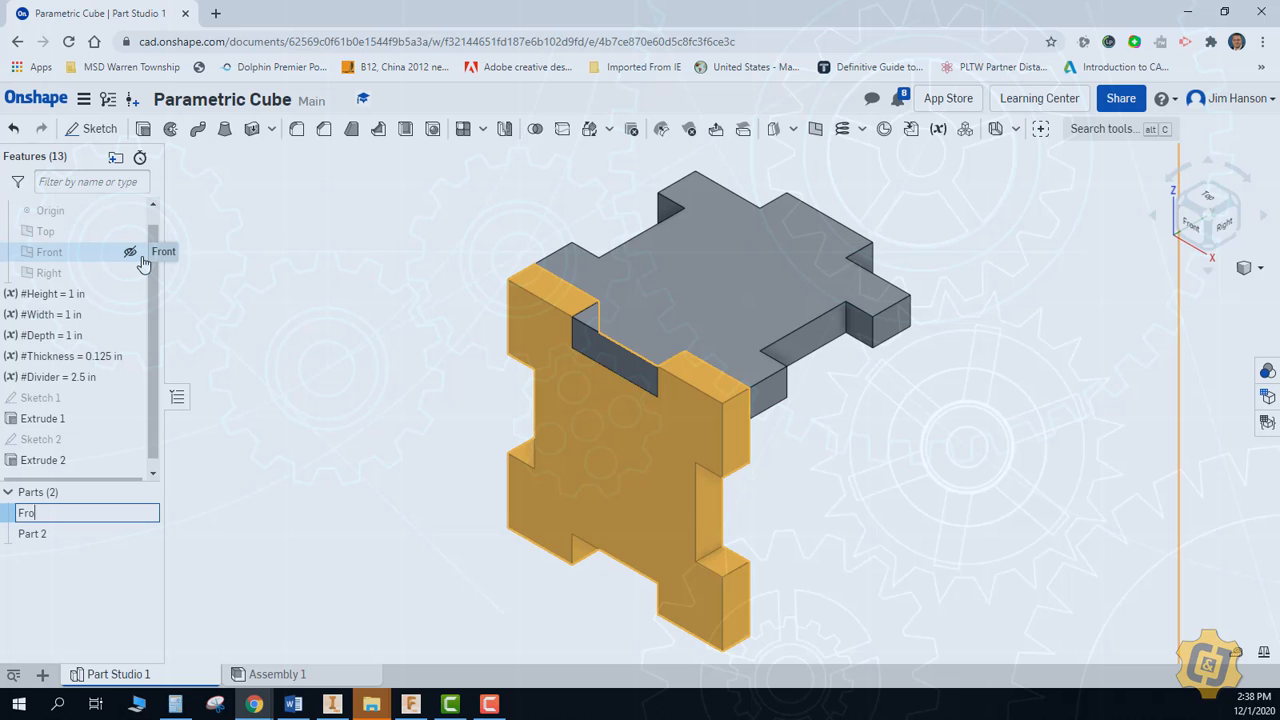
type("nt Back")
key("Return")
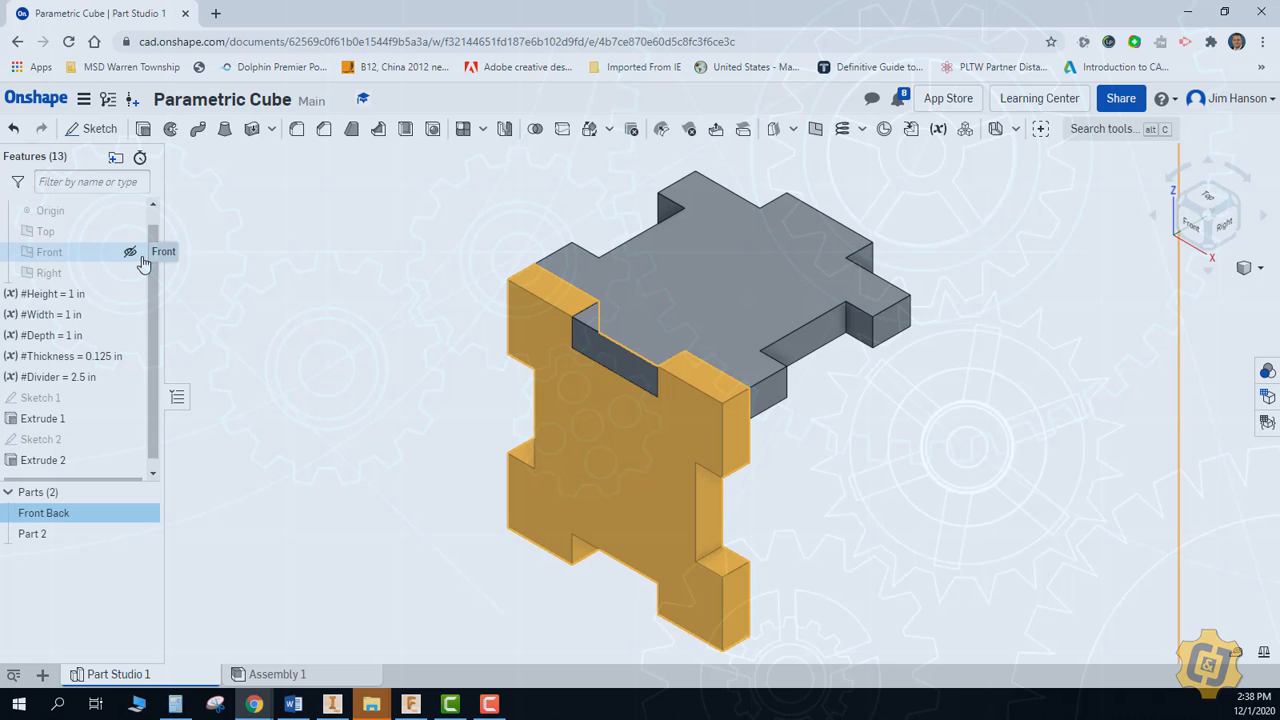
left_click(274, 506)
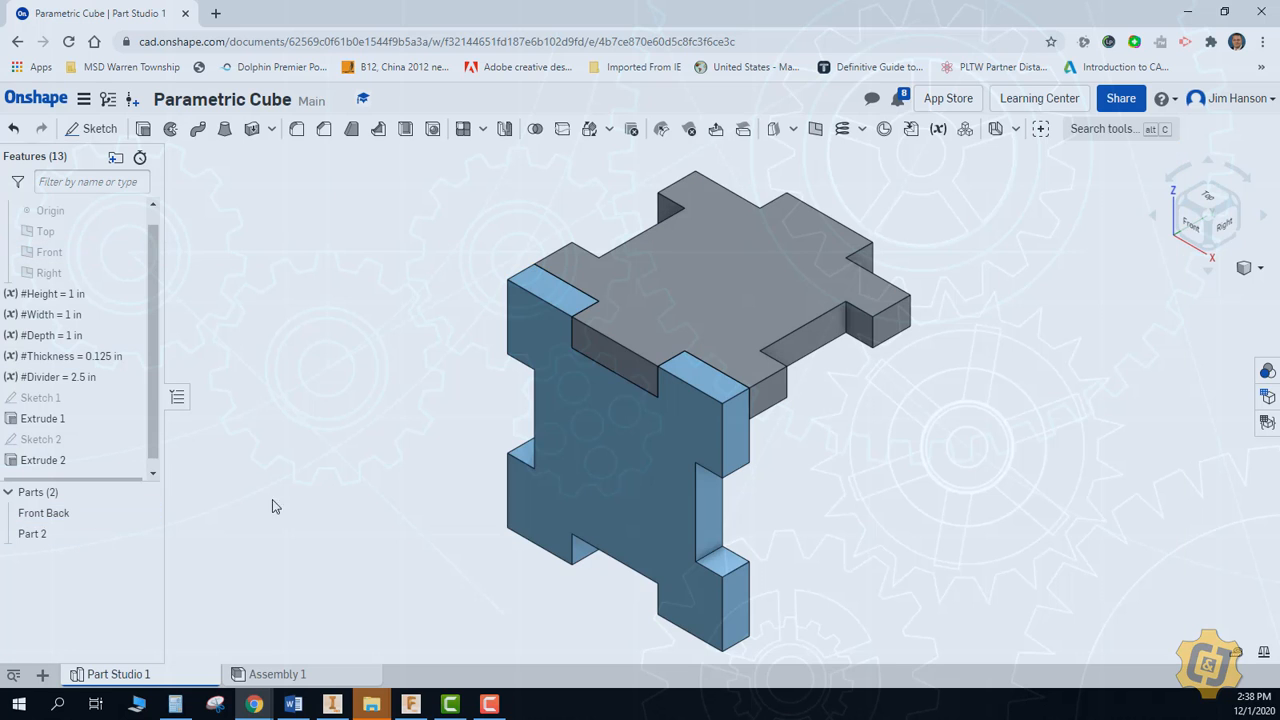
Rename the top plate part as Top Bottom
left_click(36, 536)
right_click(36, 536)
left_click(100, 285)
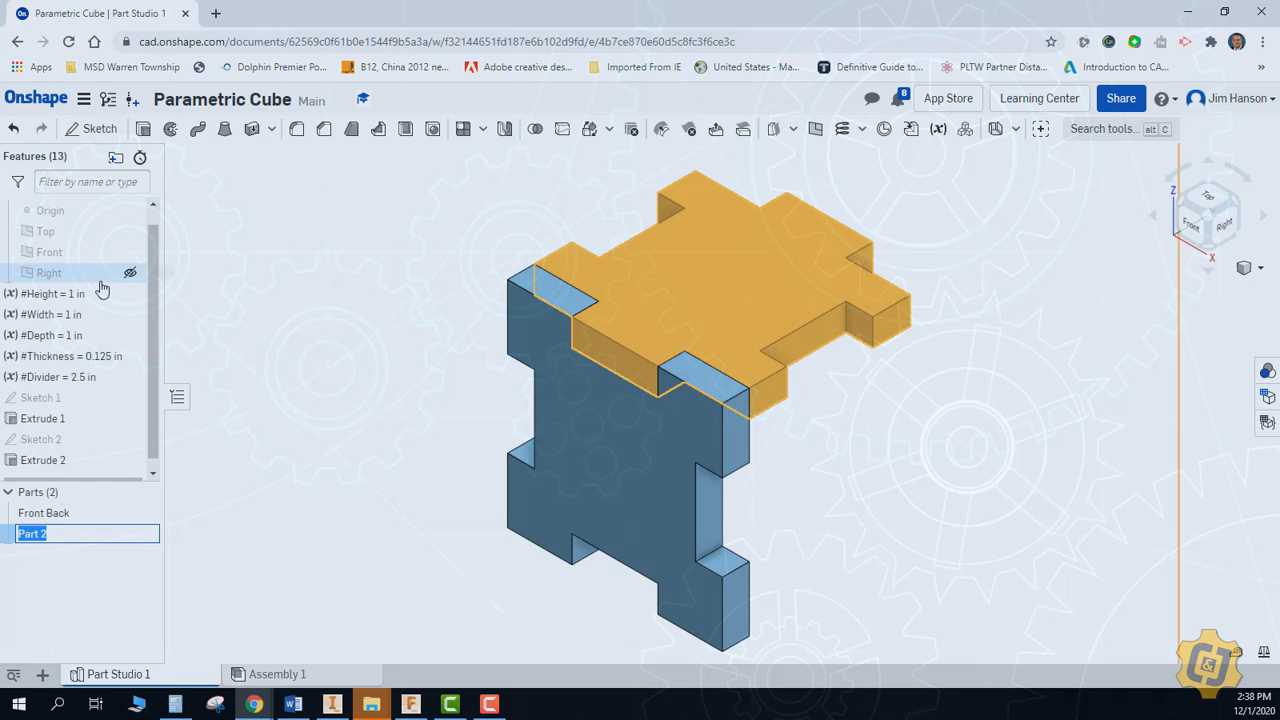
type("Top Bottom")
key("Return")
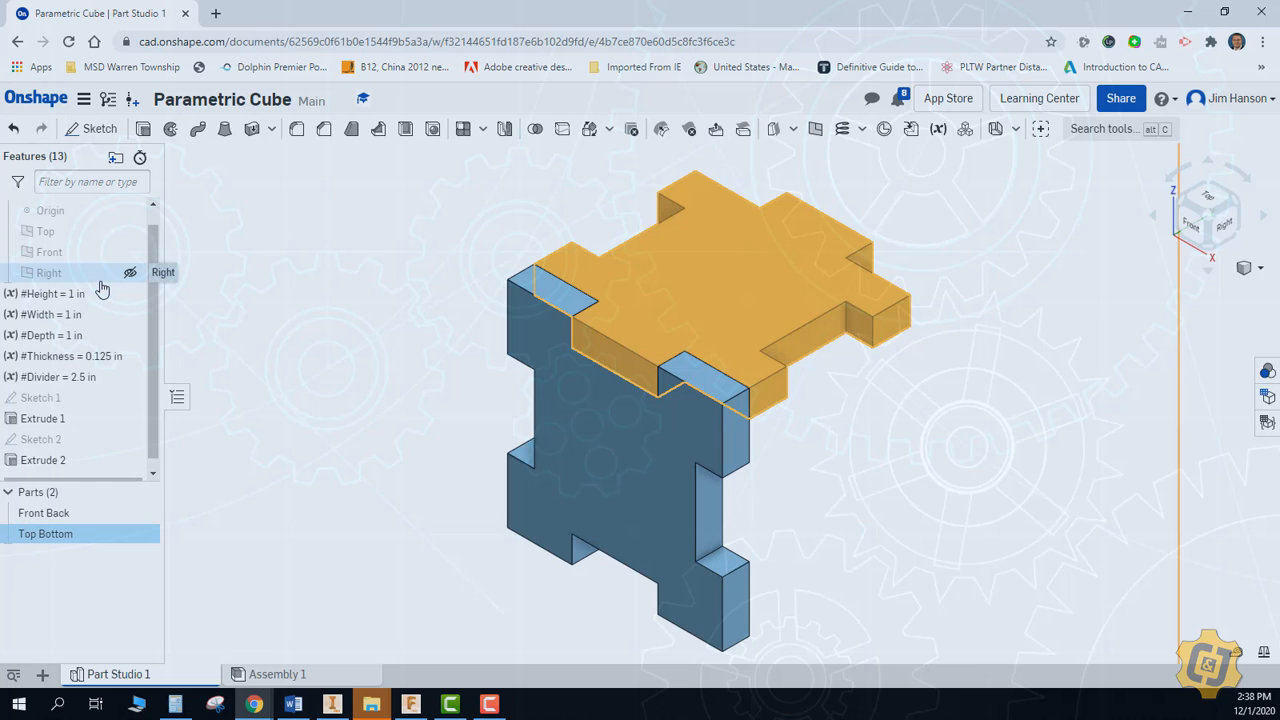
left_click(362, 352)
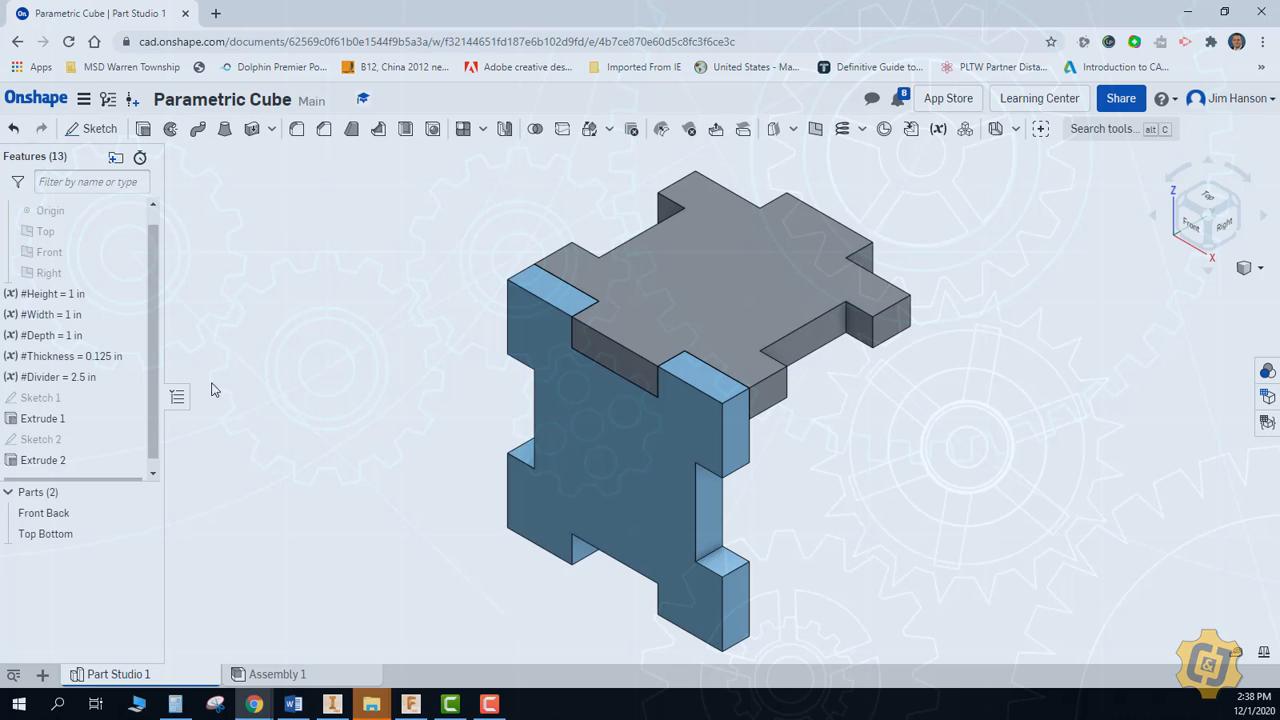
Start a sketch on the front plate's right end face and project the outlines of the front and top plates' side notches into it
left_click(93, 128)
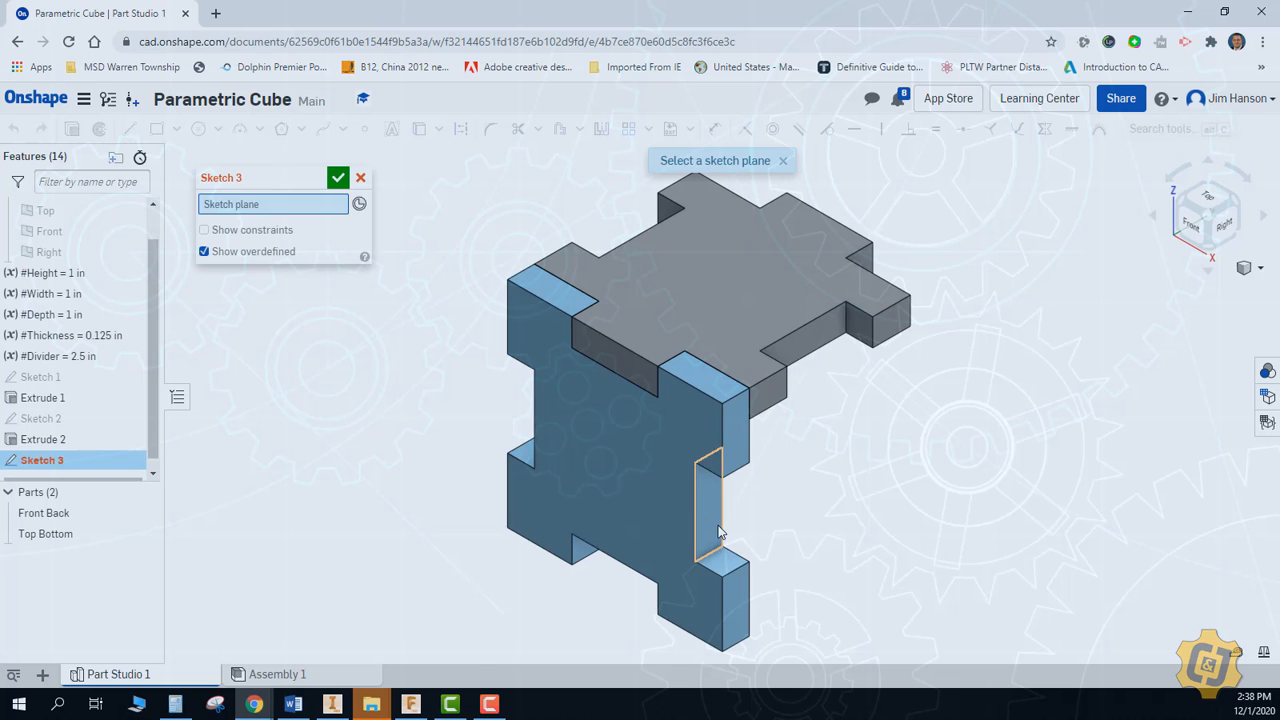
left_click(741, 468)
key("n")
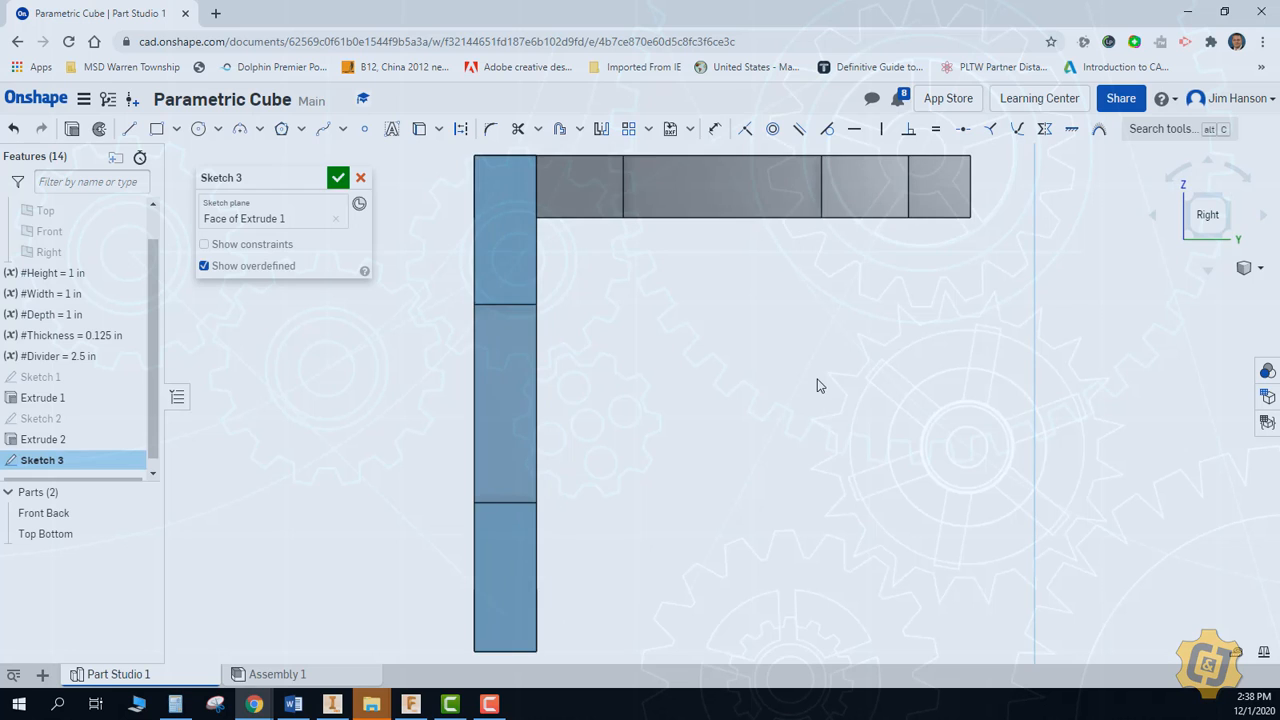
left_click(419, 128)
left_click(489, 378)
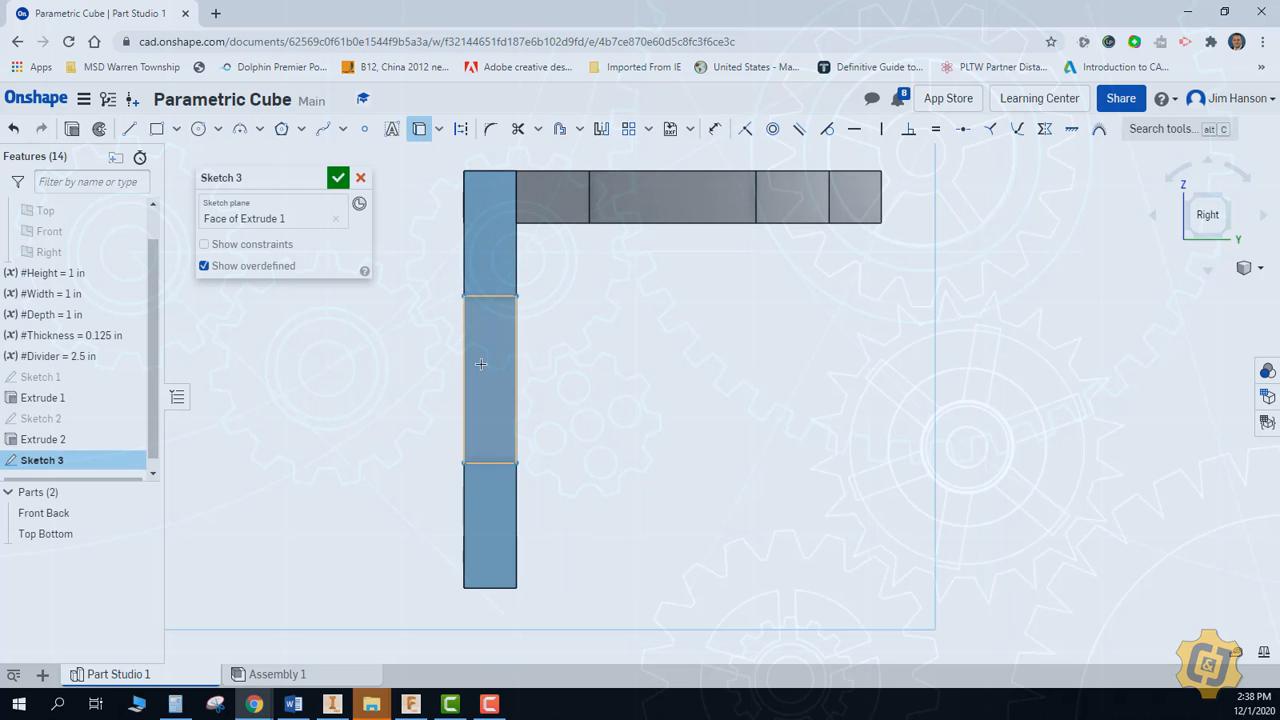
left_click(682, 211)
mouse_move(705, 323)
right_mouse_down()
mouse_move(725, 353)
mouse_move(699, 329)
right_mouse_up()
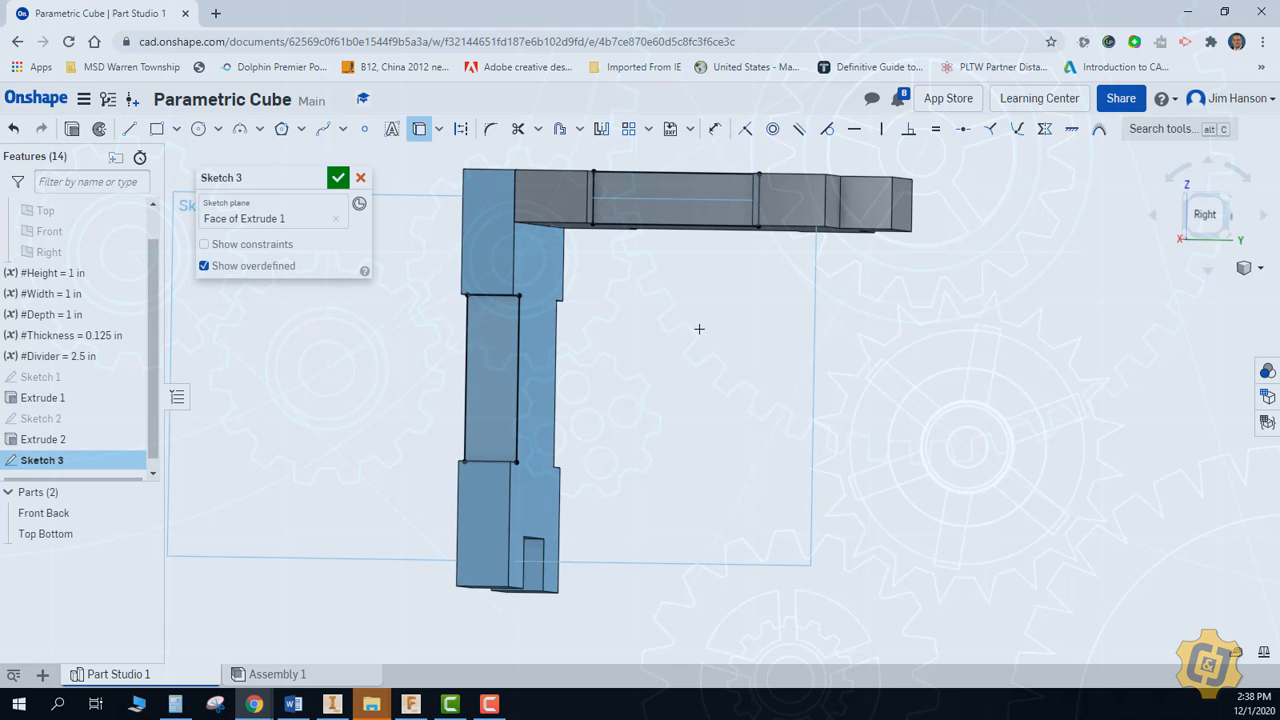
left_click(1205, 214)
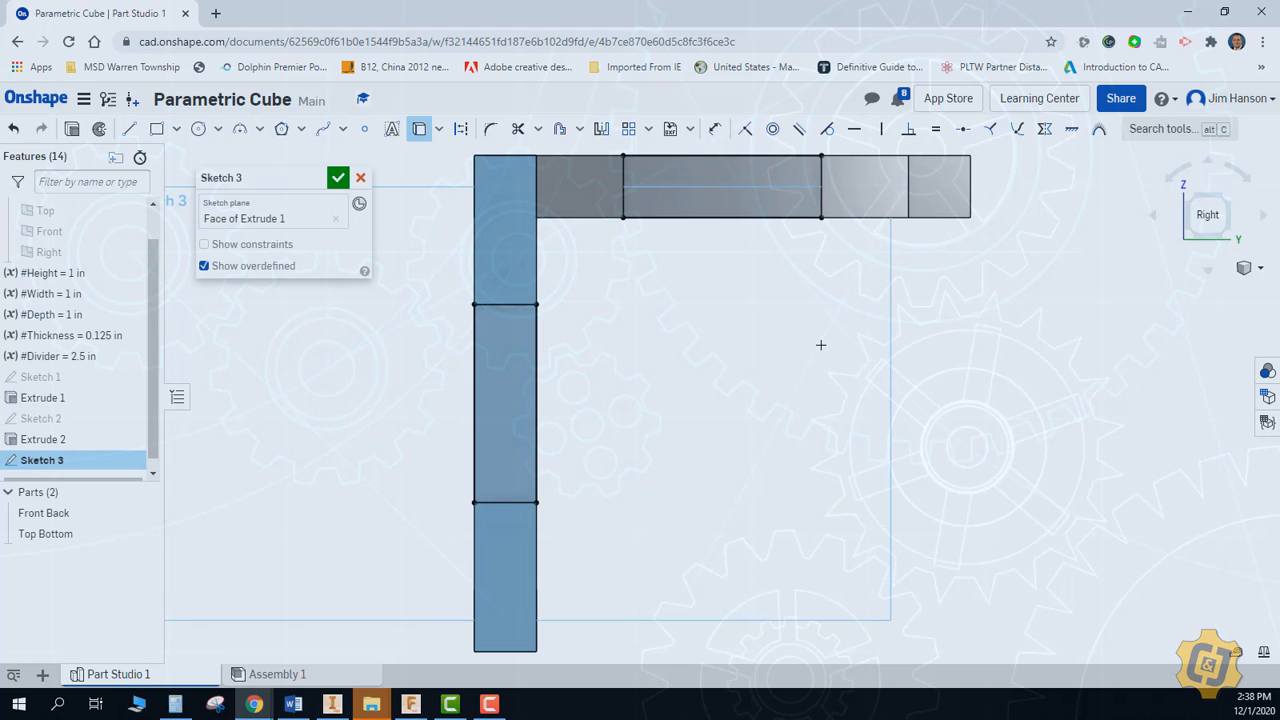
Project the outline of the top plate's rear corner square into the side plate sketch
left_click(156, 128)
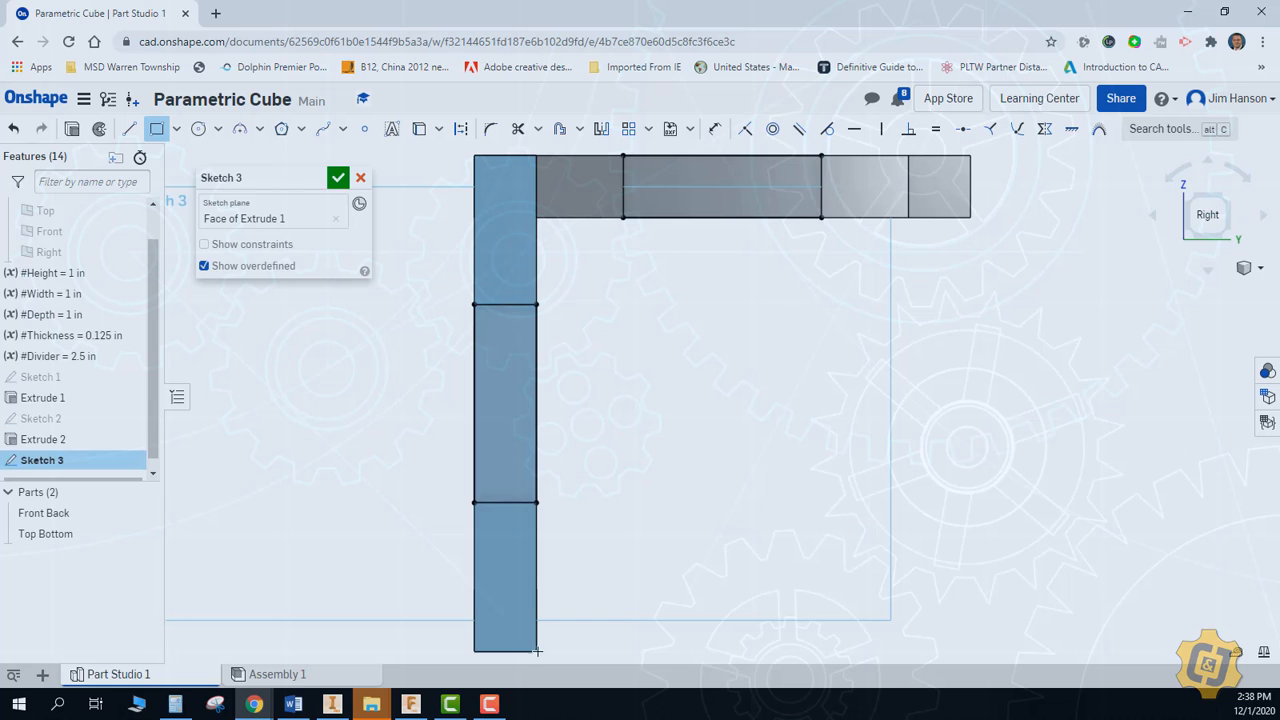
left_click(420, 129)
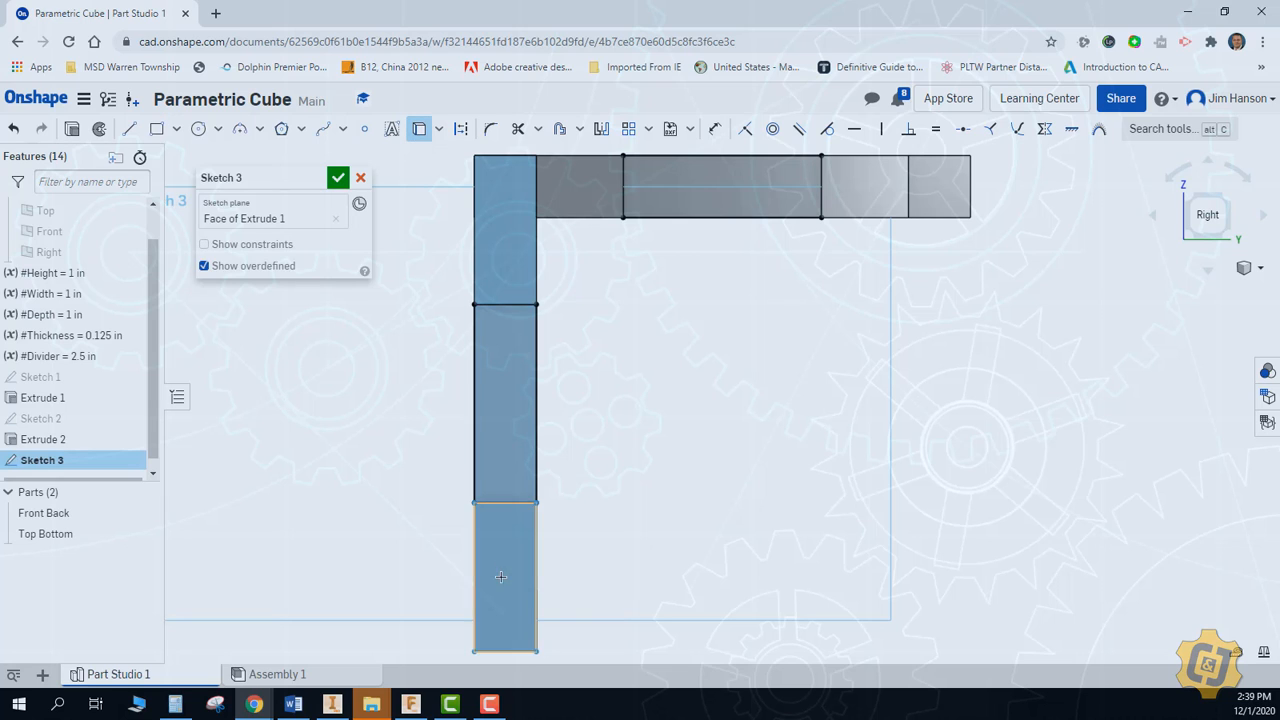
left_click(951, 197)
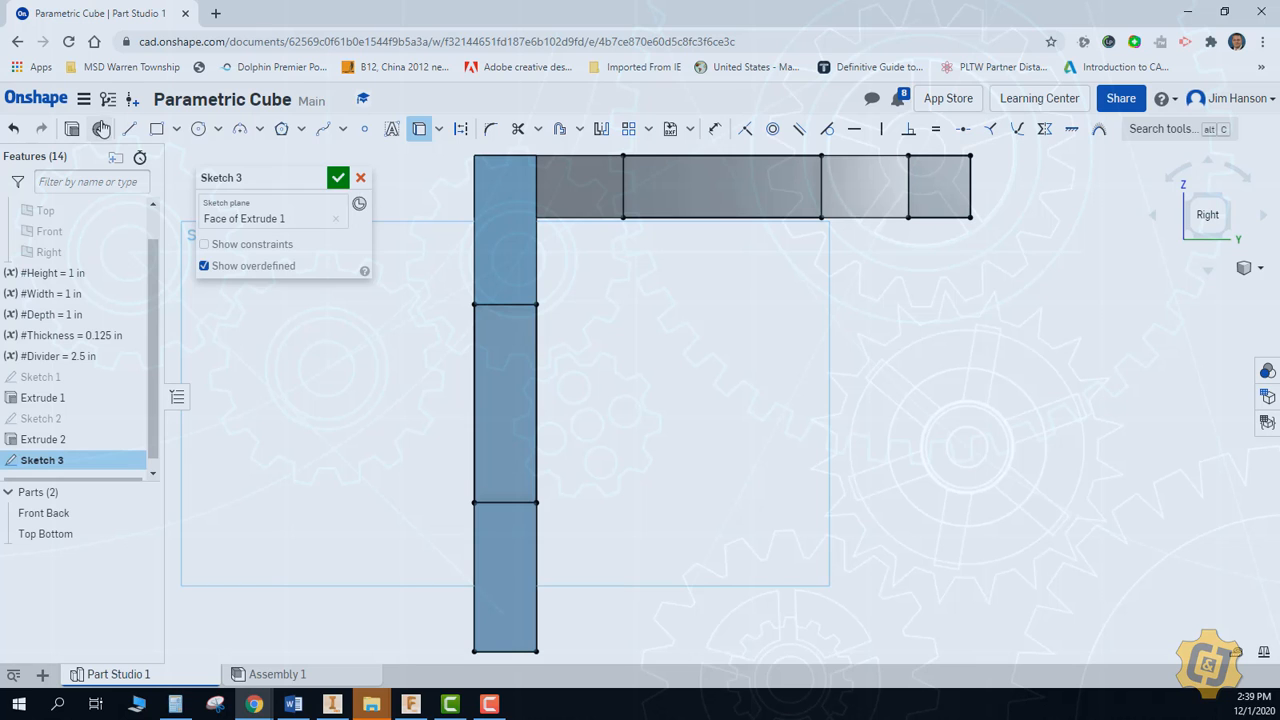
Draw a bottom tab rectangle level with the front plate's lower edge and align its sides with the top plate's side notch
left_click(156, 129)
middle_click_drag(772, 441, 756, 488)
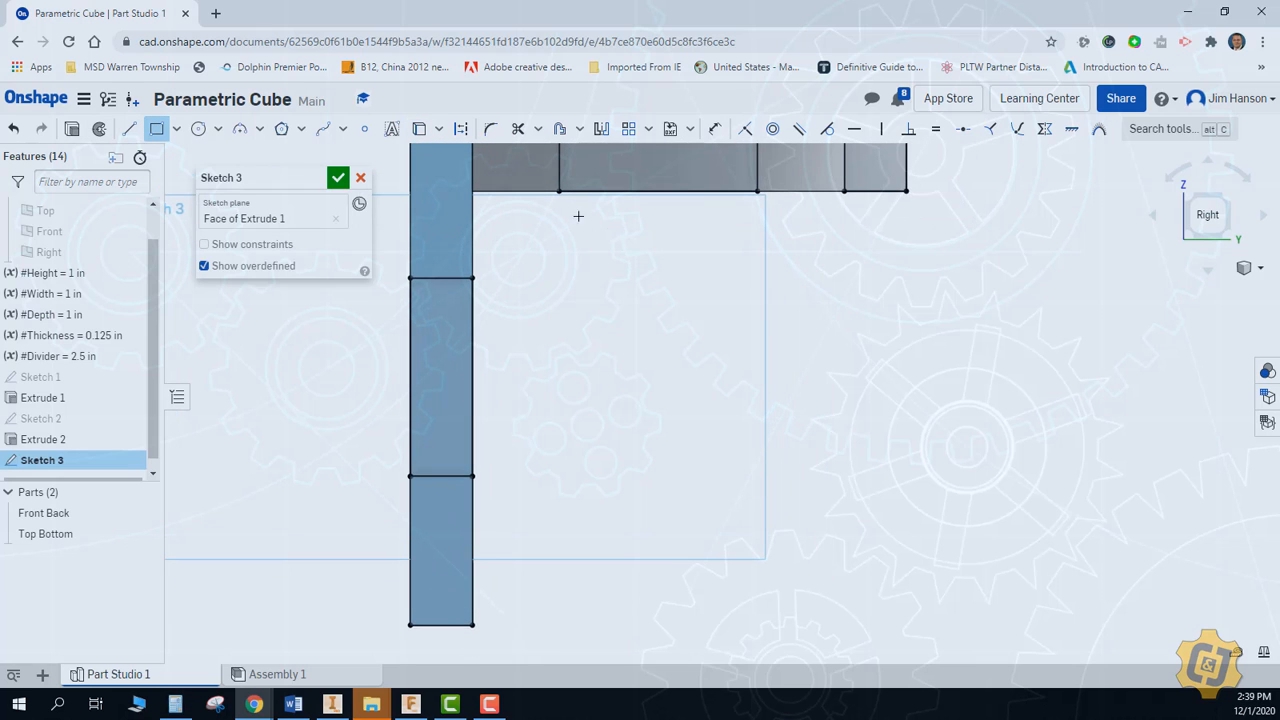
left_click(562, 628)
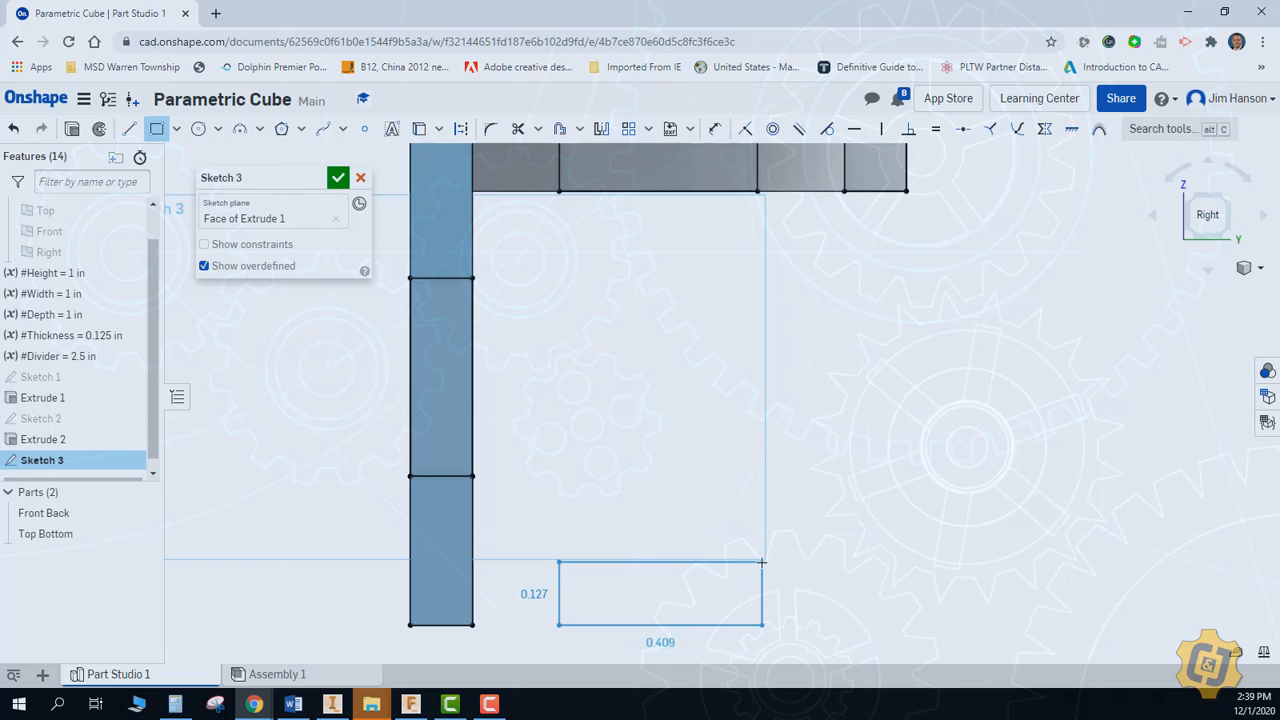
left_click(748, 567)
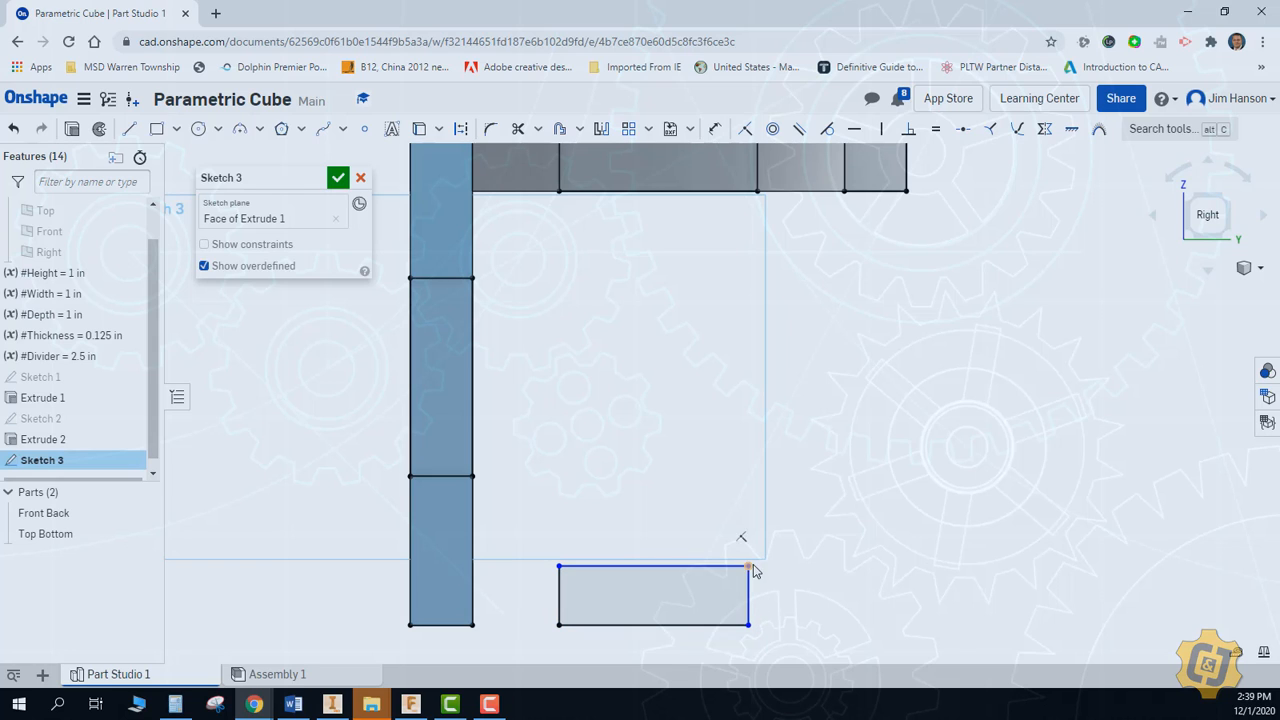
mouse_move(753, 570)
left_mouse_down()
mouse_move(757, 190)
mouse_move(760, 577)
left_mouse_up()
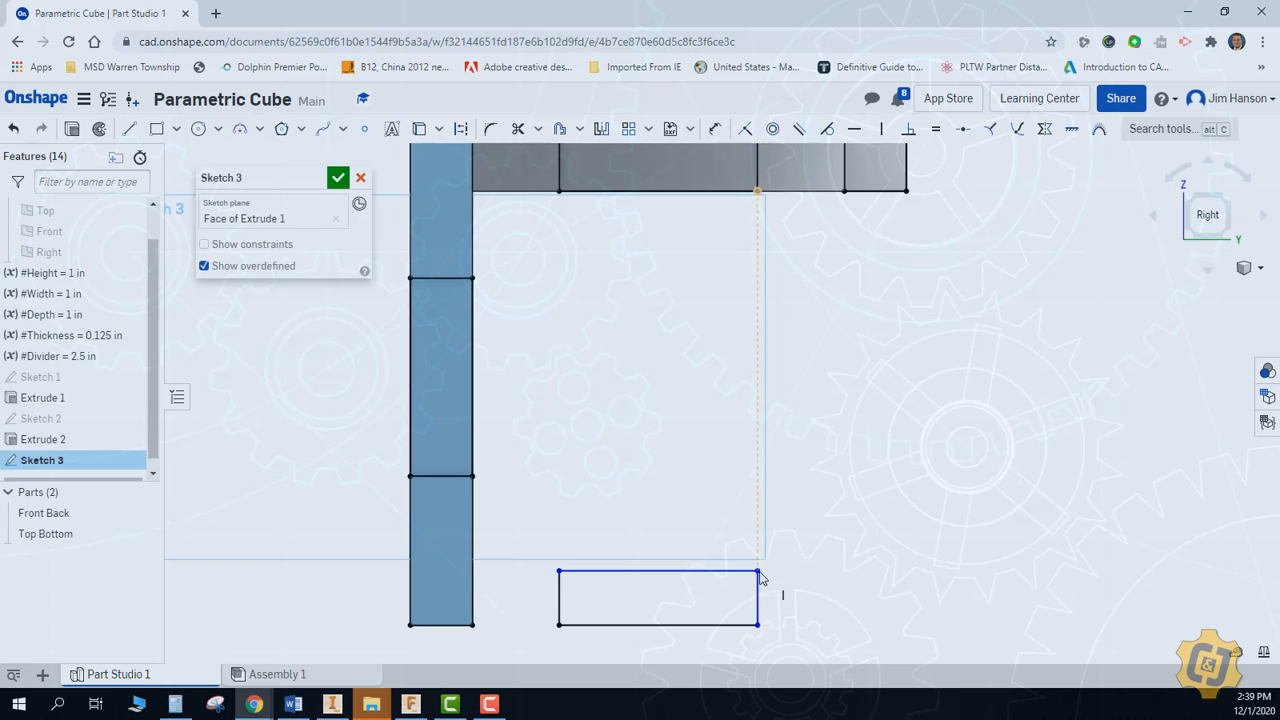
Constrain the bottom tab's short side equal to the projected lower edge of the front plate's notch
left_click(936, 131)
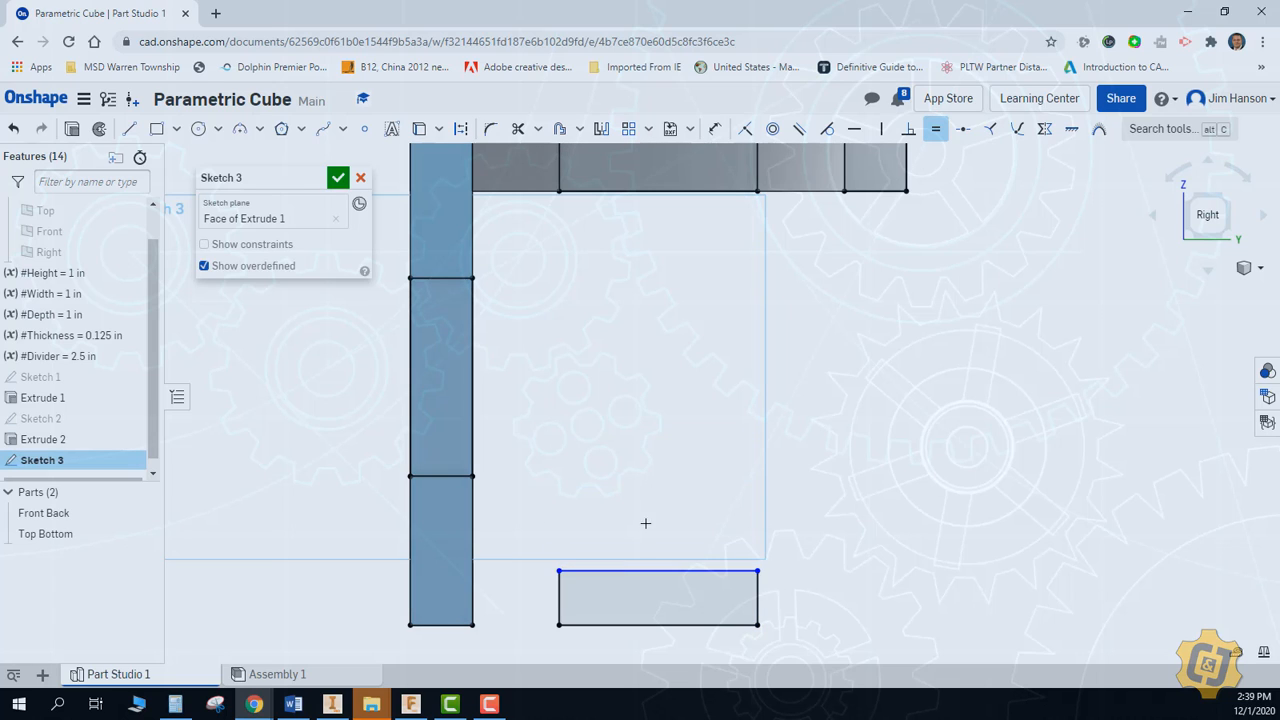
left_click(453, 470)
left_click(757, 598)
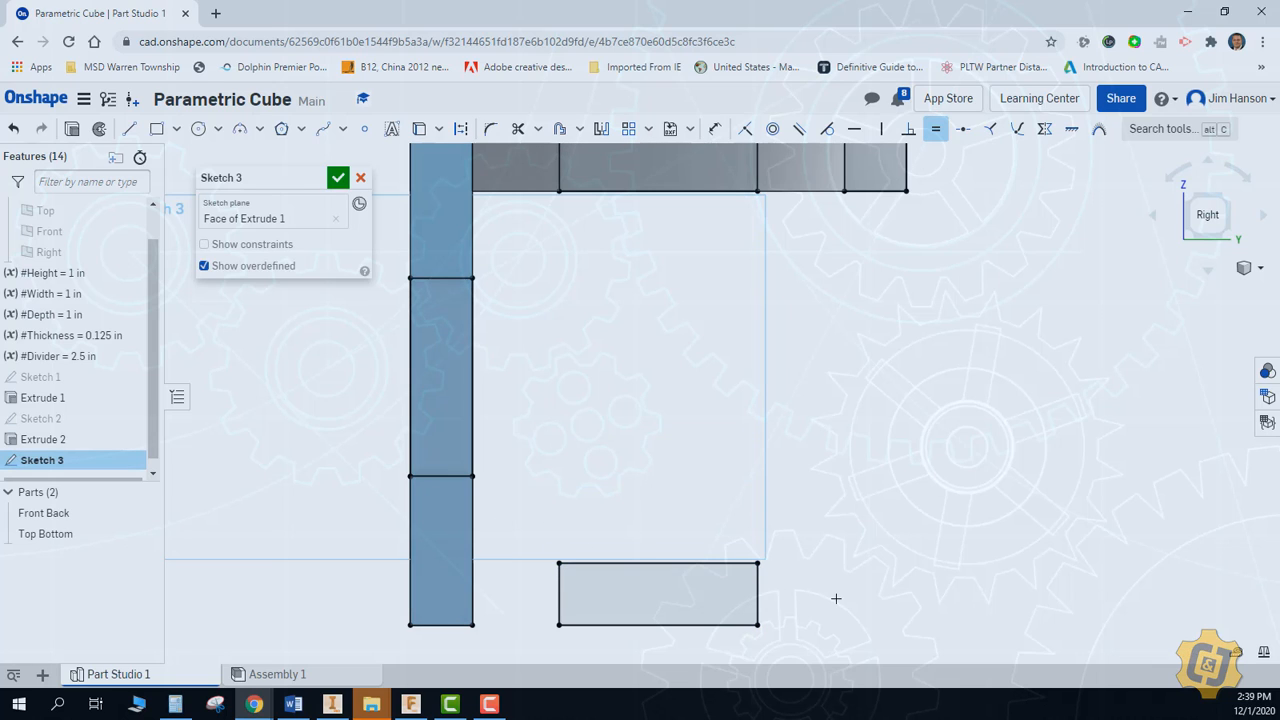
Draw an upright rectangle for the rear tab, starting directly below the outer corner of the top plate's rear square
middle_click_drag(818, 578, 815, 584)
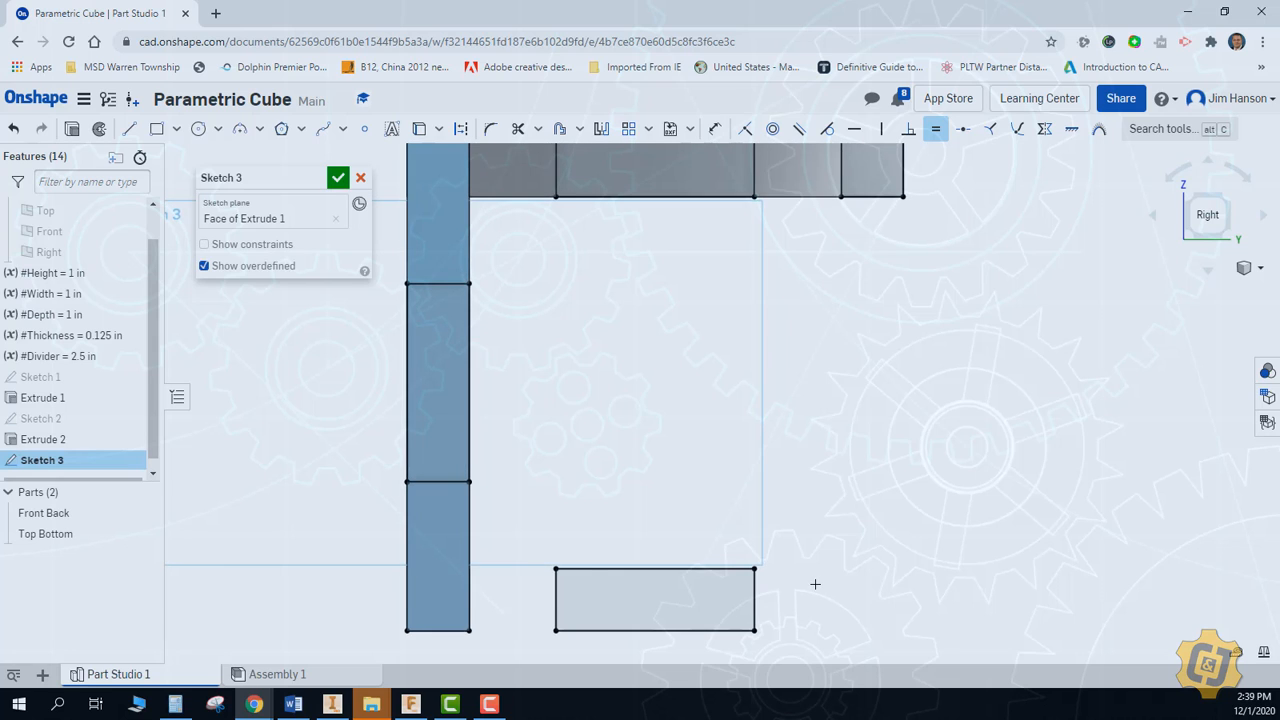
scroll(815, 572, "down", 1)
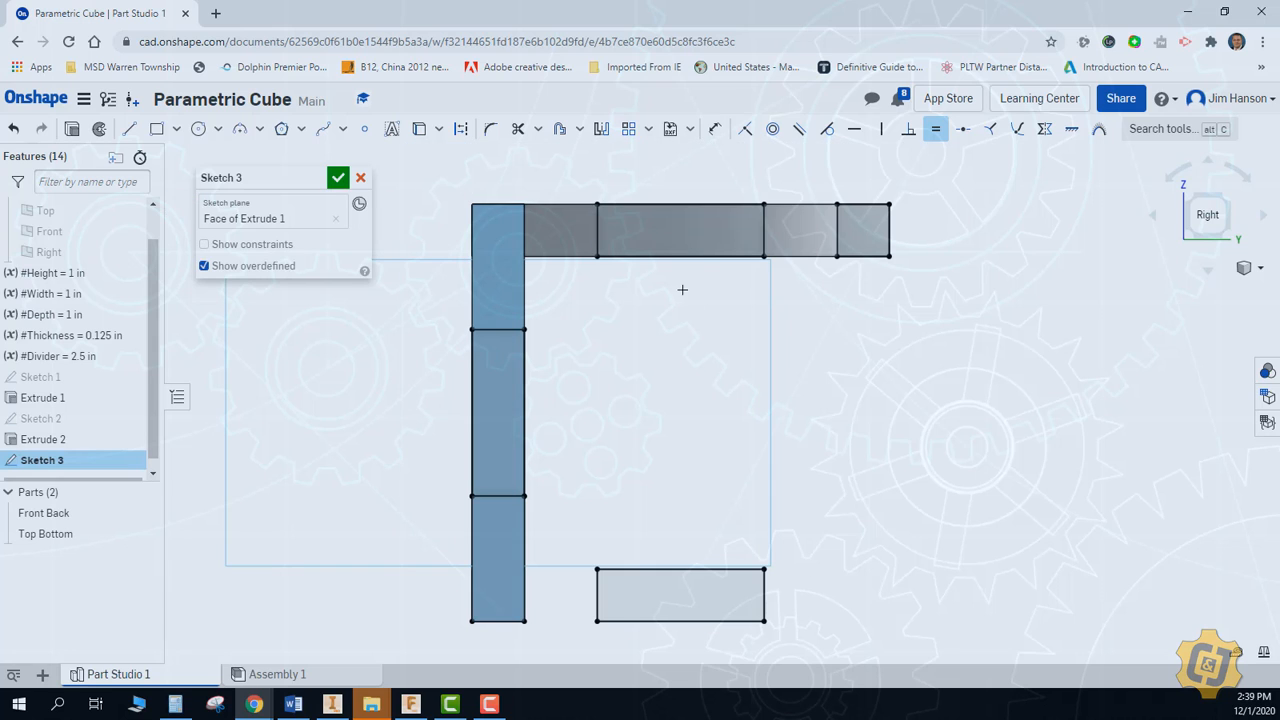
left_click(156, 129)
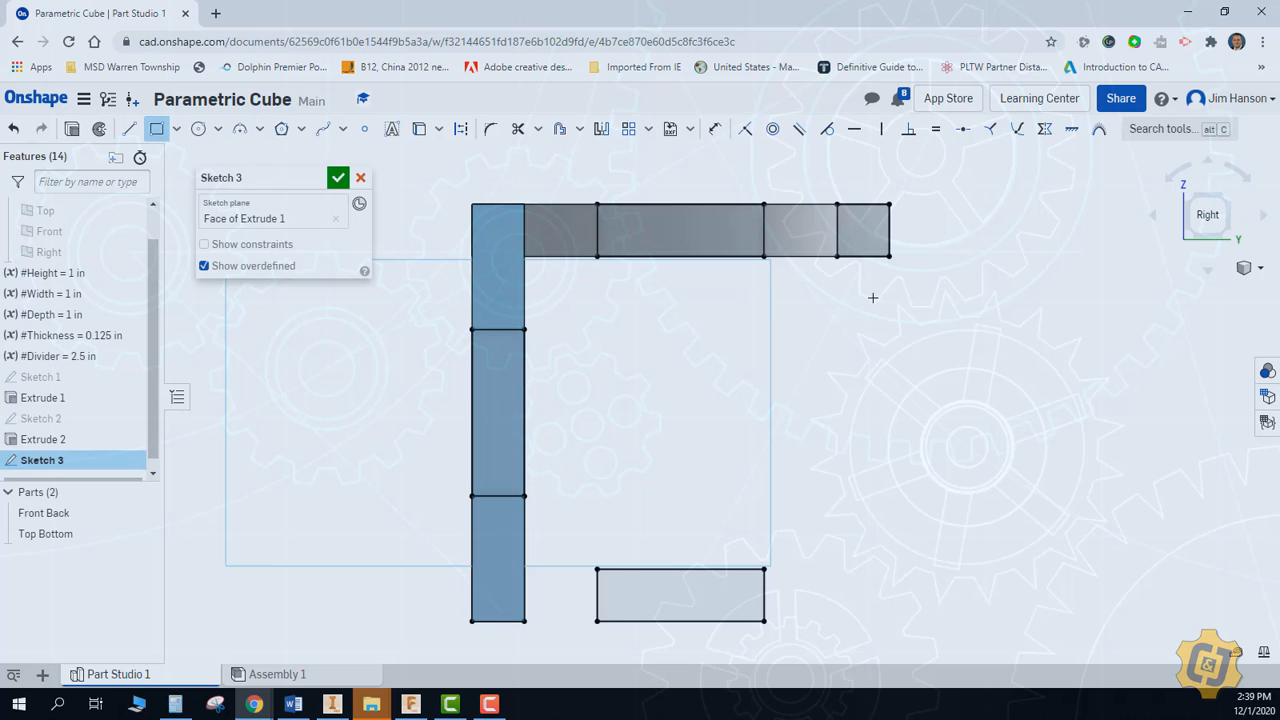
left_click(889, 352)
left_click(847, 452)
right_click(914, 238)
left_click(920, 249)
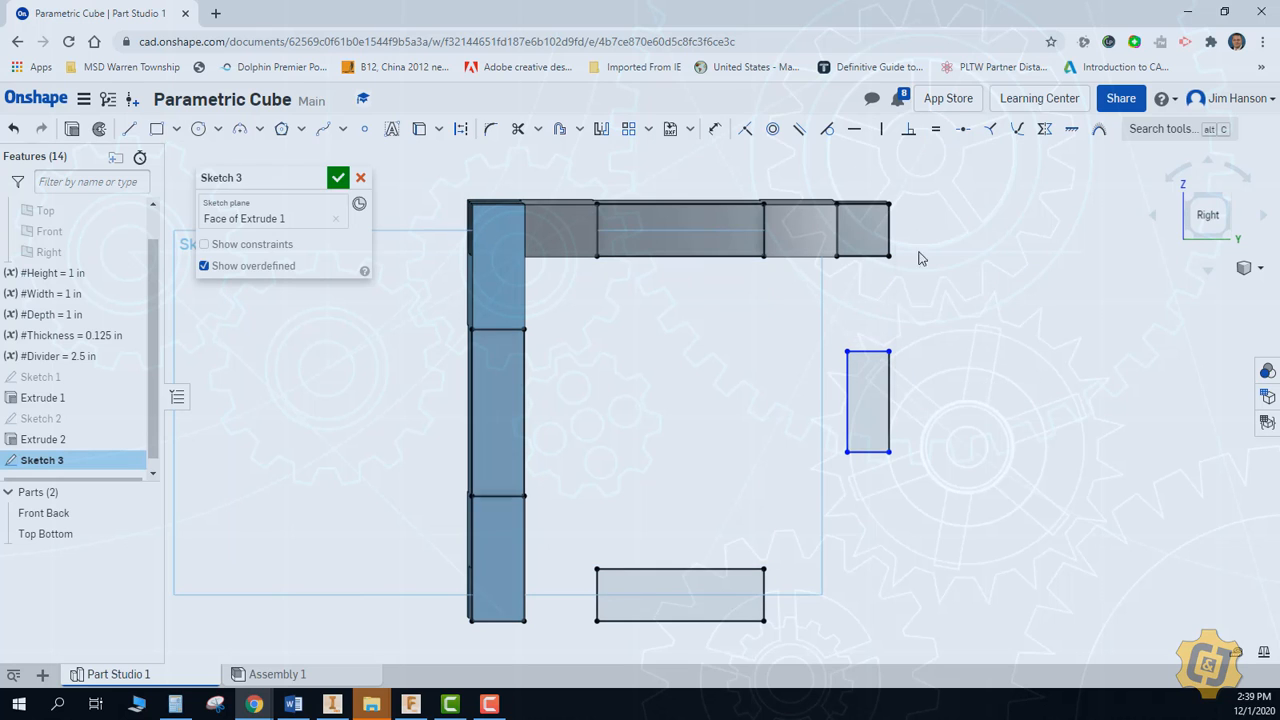
Align the rear tab's upper and lower edges with the front plate's notch and its inner edge with the projected rear corner square
left_click(1207, 214)
mouse_move(921, 330)
left_mouse_down()
mouse_move(536, 307)
mouse_move(909, 319)
mouse_move(923, 307)
left_mouse_up()
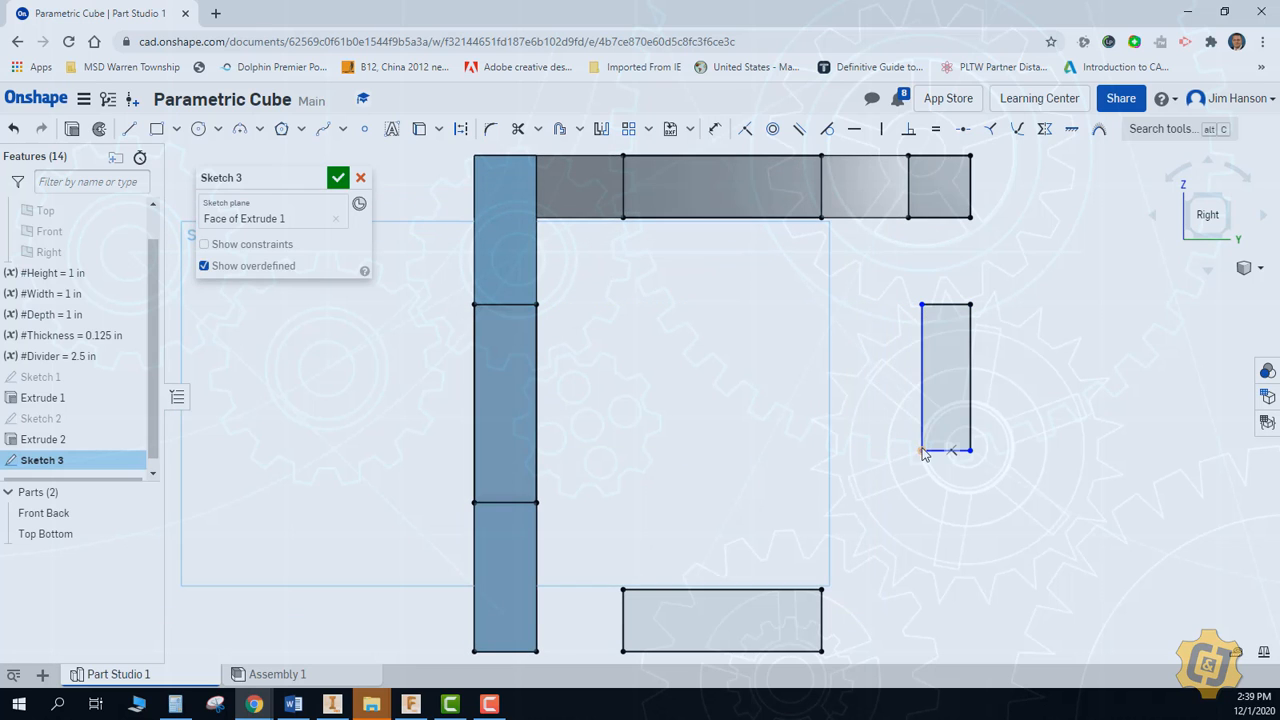
left_click_drag(923, 451, 922, 505)
mouse_move(921, 388)
left_mouse_down()
mouse_move(911, 213)
mouse_move(910, 224)
left_mouse_up()
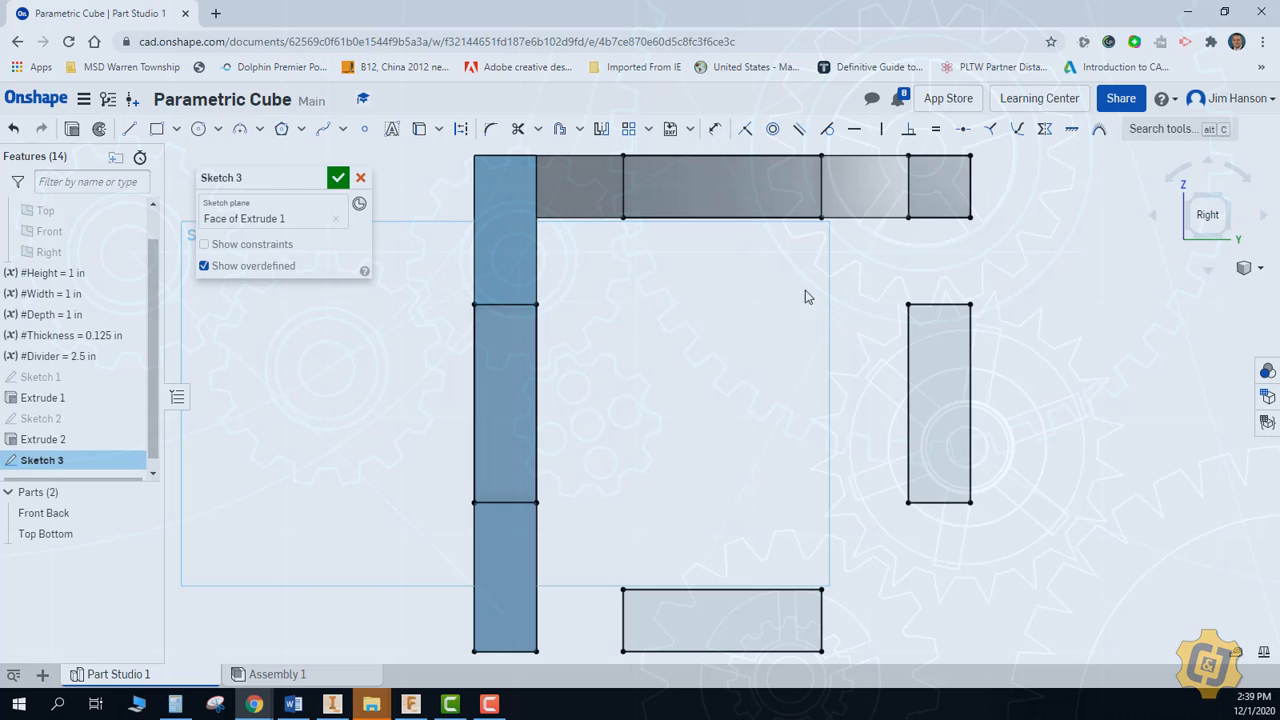
Draw the side plate's central rectangle from the front and top plates' inner corner to the two tabs' inner edges, and finish the sketch
key("g")
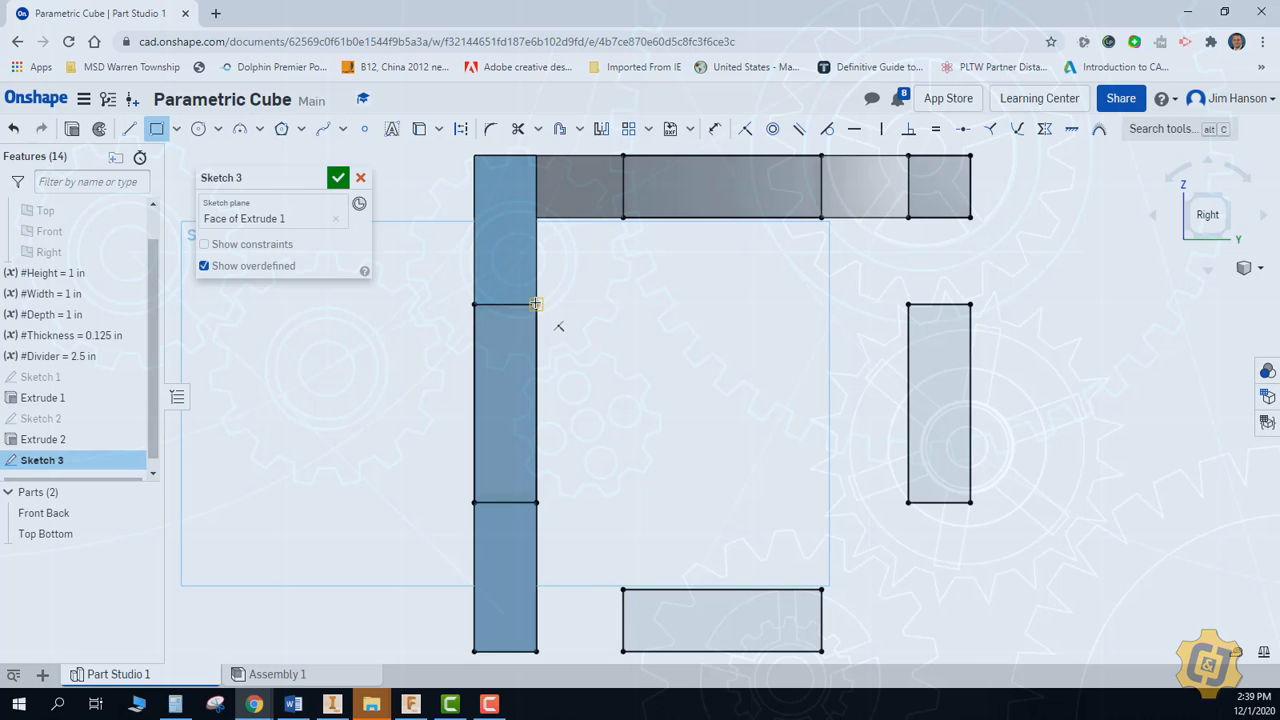
left_click(538, 216)
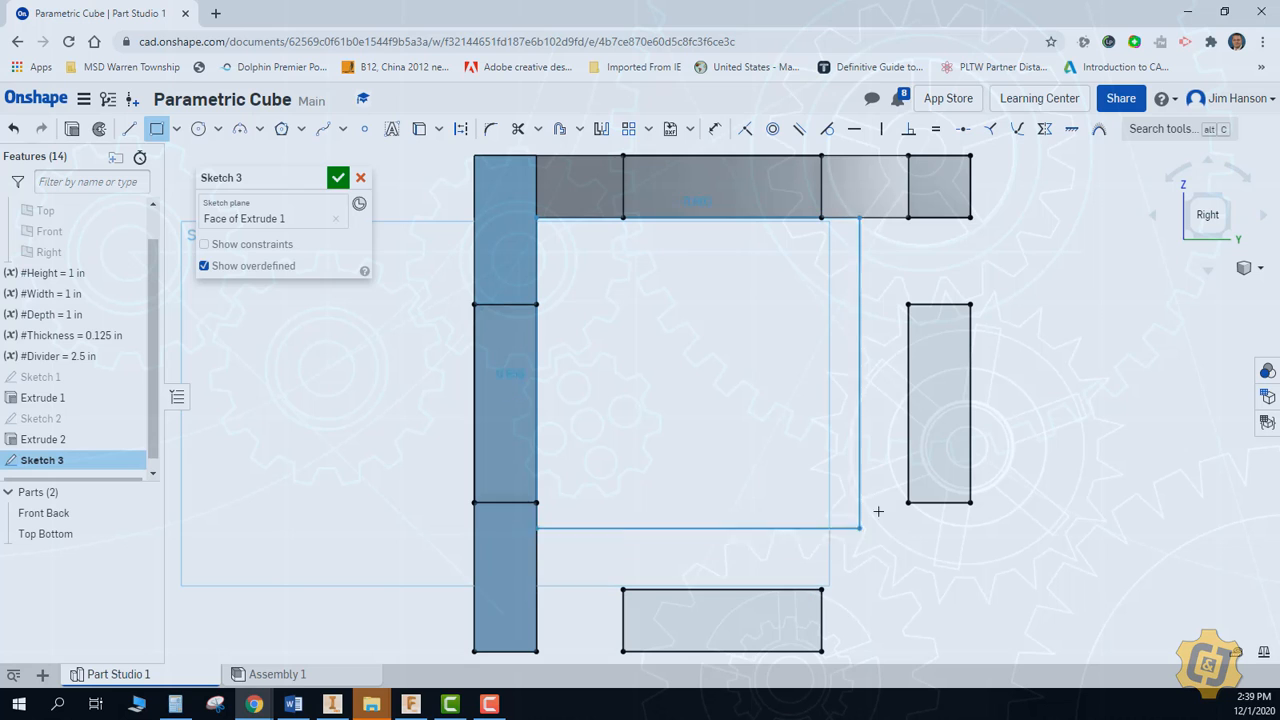
left_click(908, 589)
key("Escape")
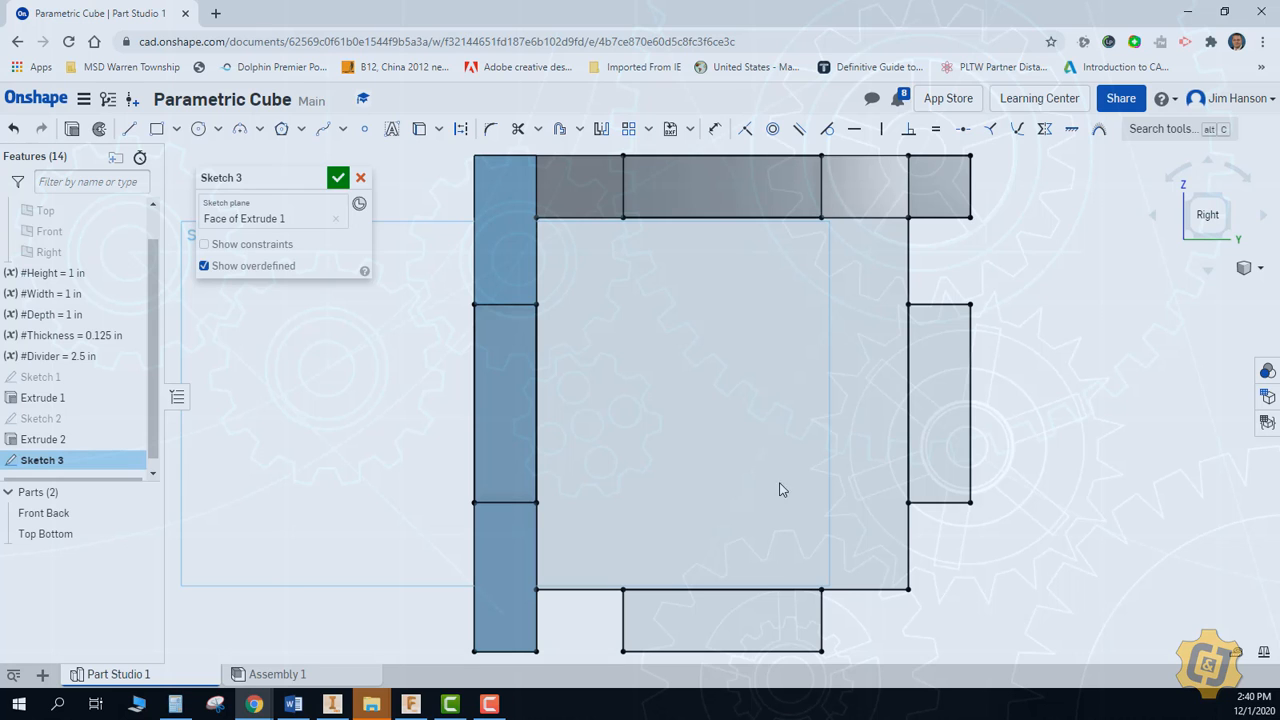
left_click(338, 178)
Start an extrusion of the side plate's central region, both notch regions and the rear and bottom tabs, leaving out the rear corner square
right_click(389, 343)
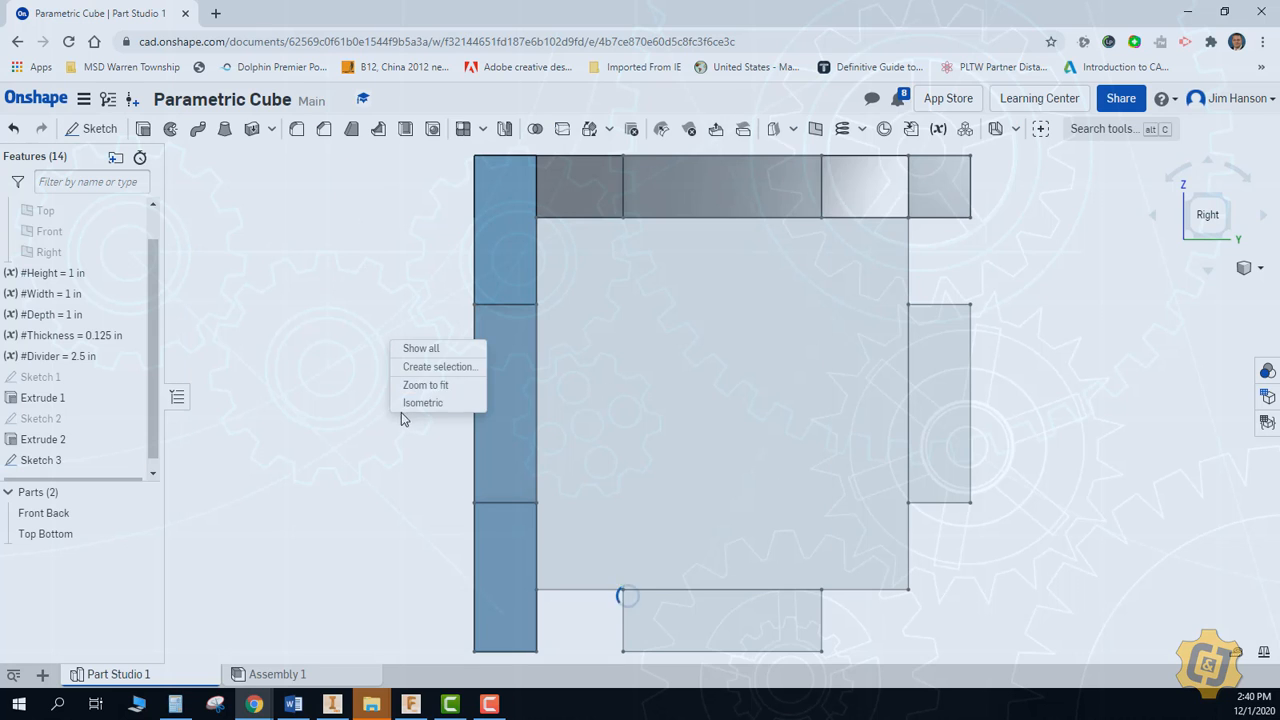
left_click(412, 404)
left_click(143, 131)
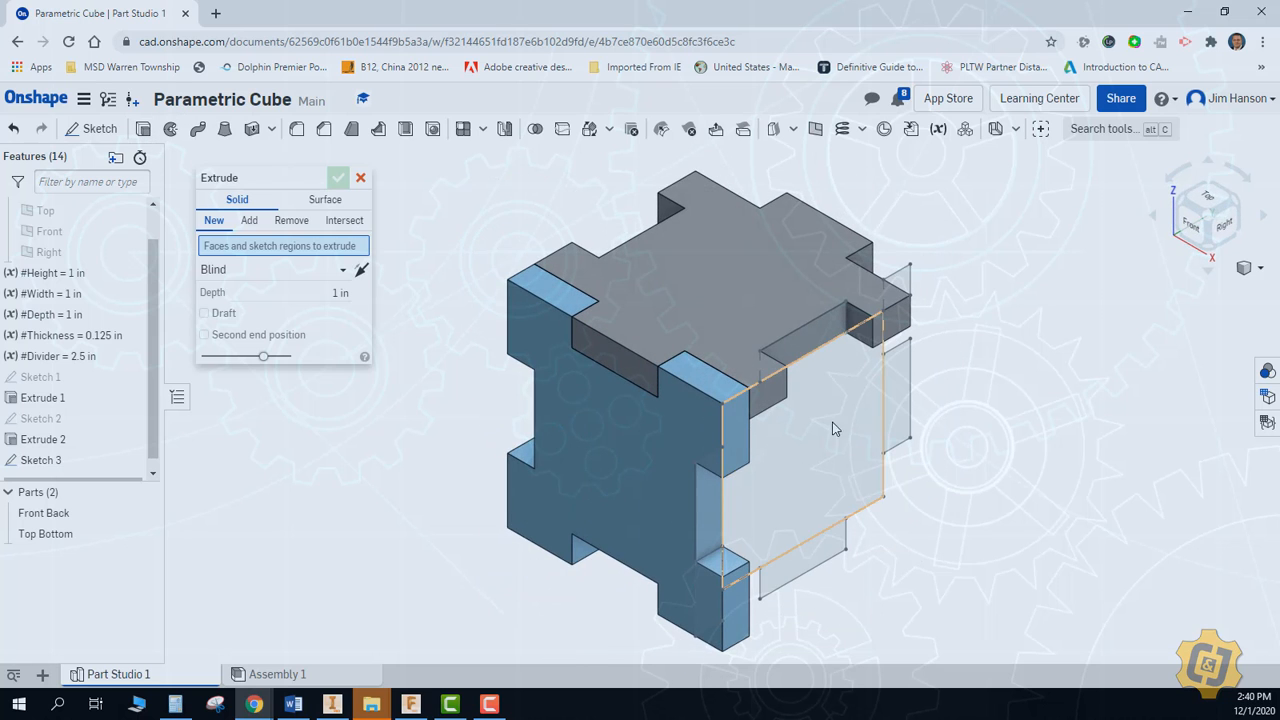
left_click(897, 406)
left_click(896, 400)
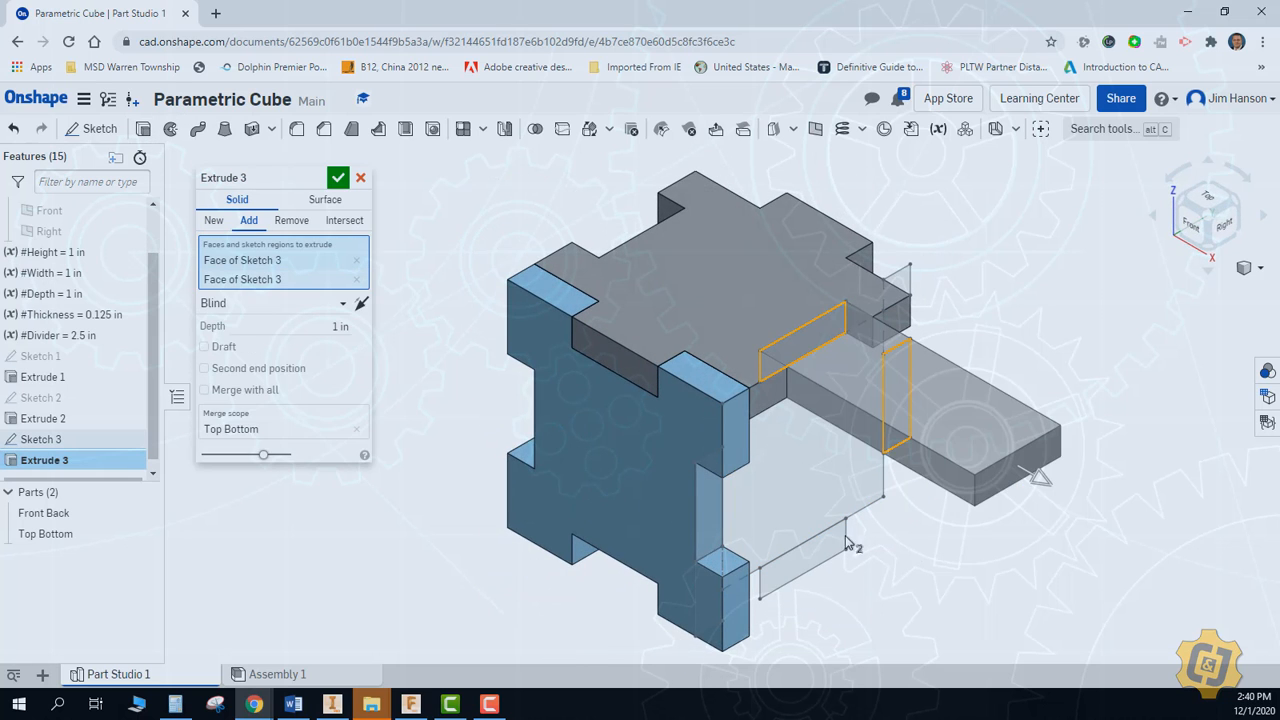
left_click(840, 538)
left_click(703, 511)
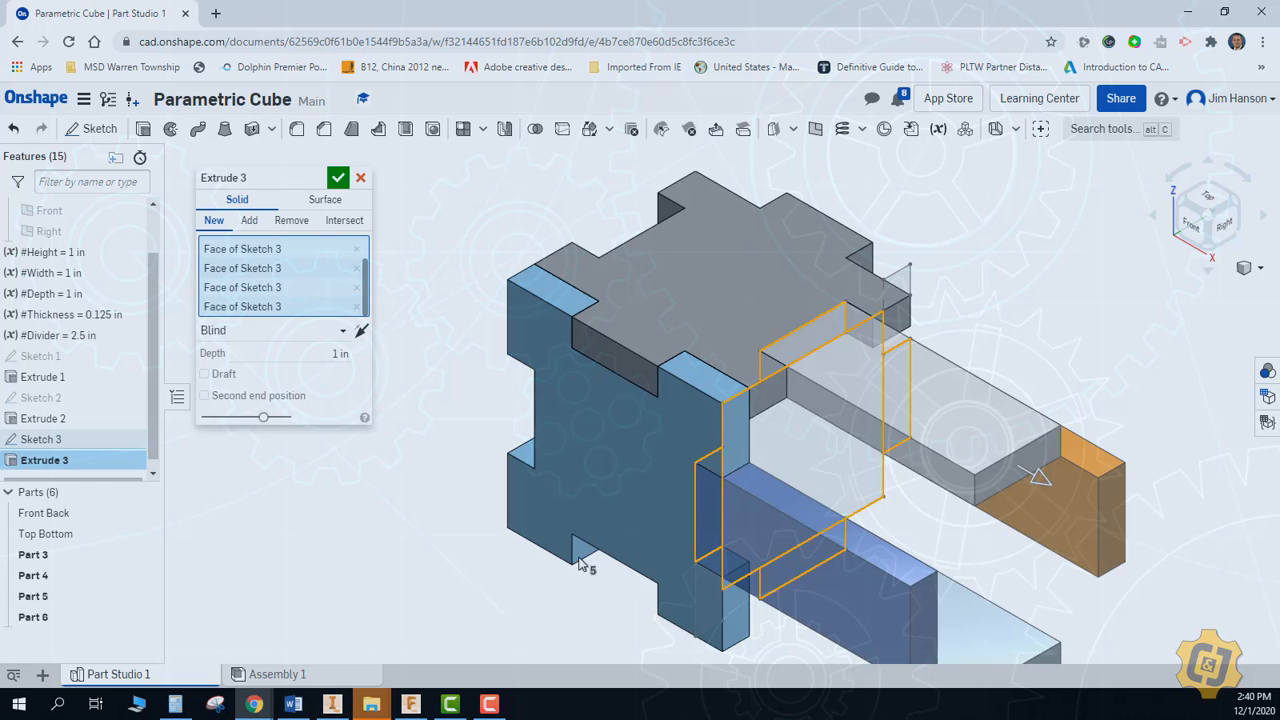
Make the side plate extrusion a new part with a depth of #Thickness and accept it
left_click(214, 220)
left_click(329, 356)
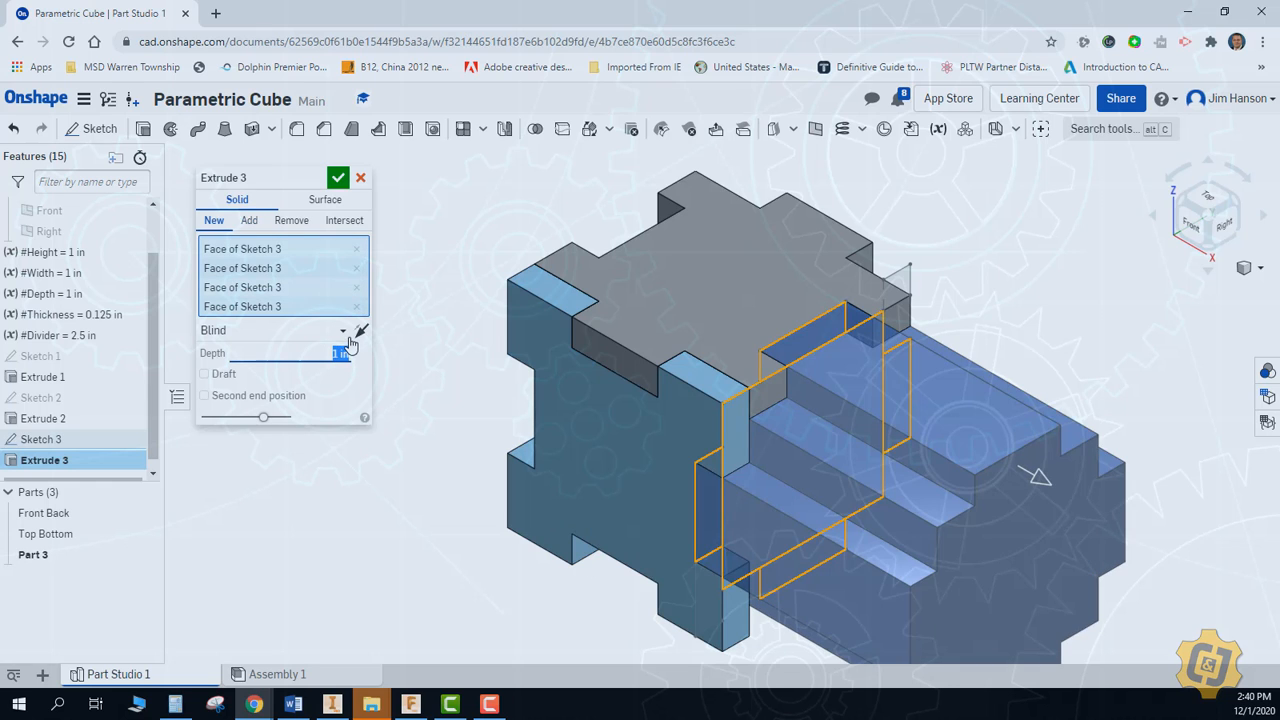
type("#Th")
key("Return")
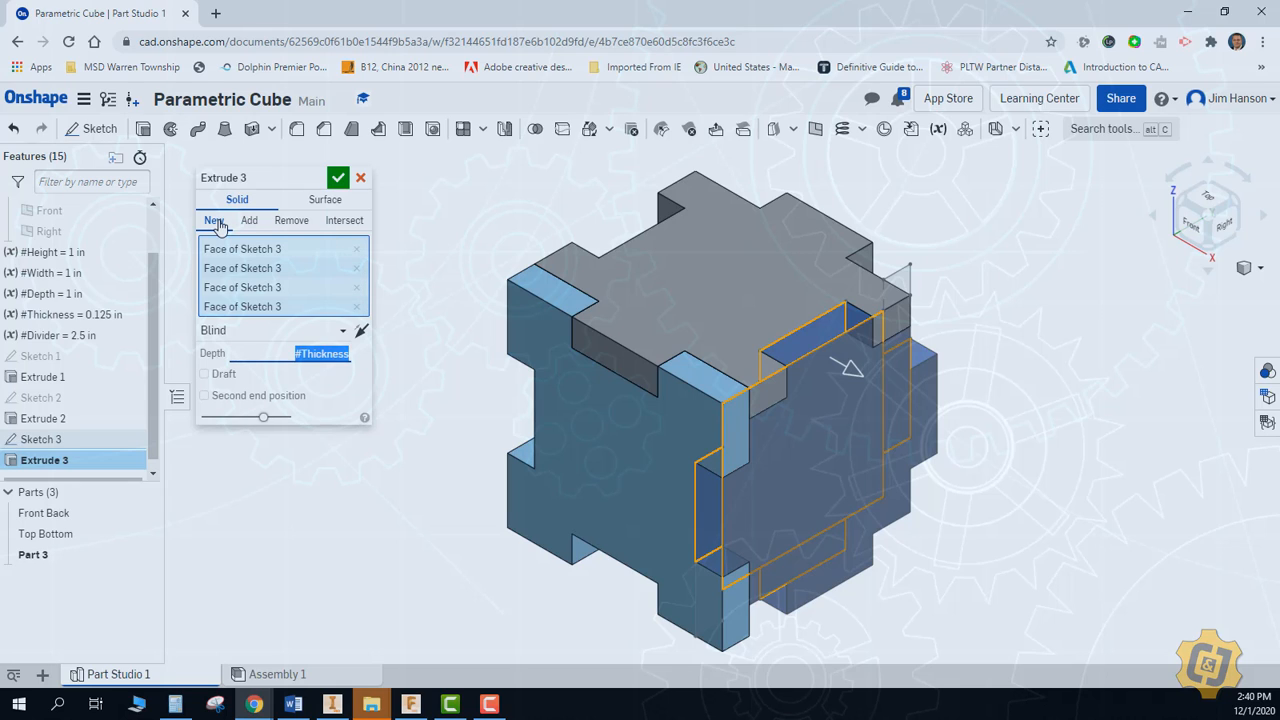
left_click(338, 177)
right_click(310, 228)
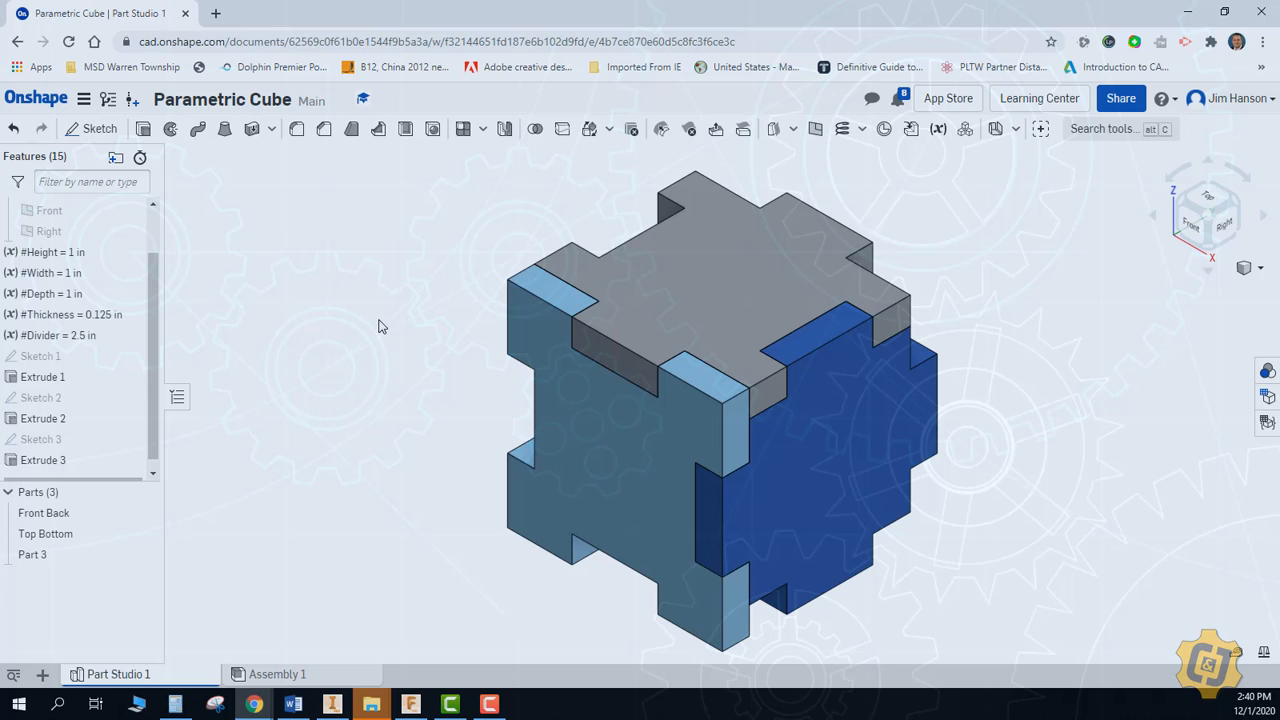
Set the Height variable to 2 in and fit the model in view
double_click(70, 255)
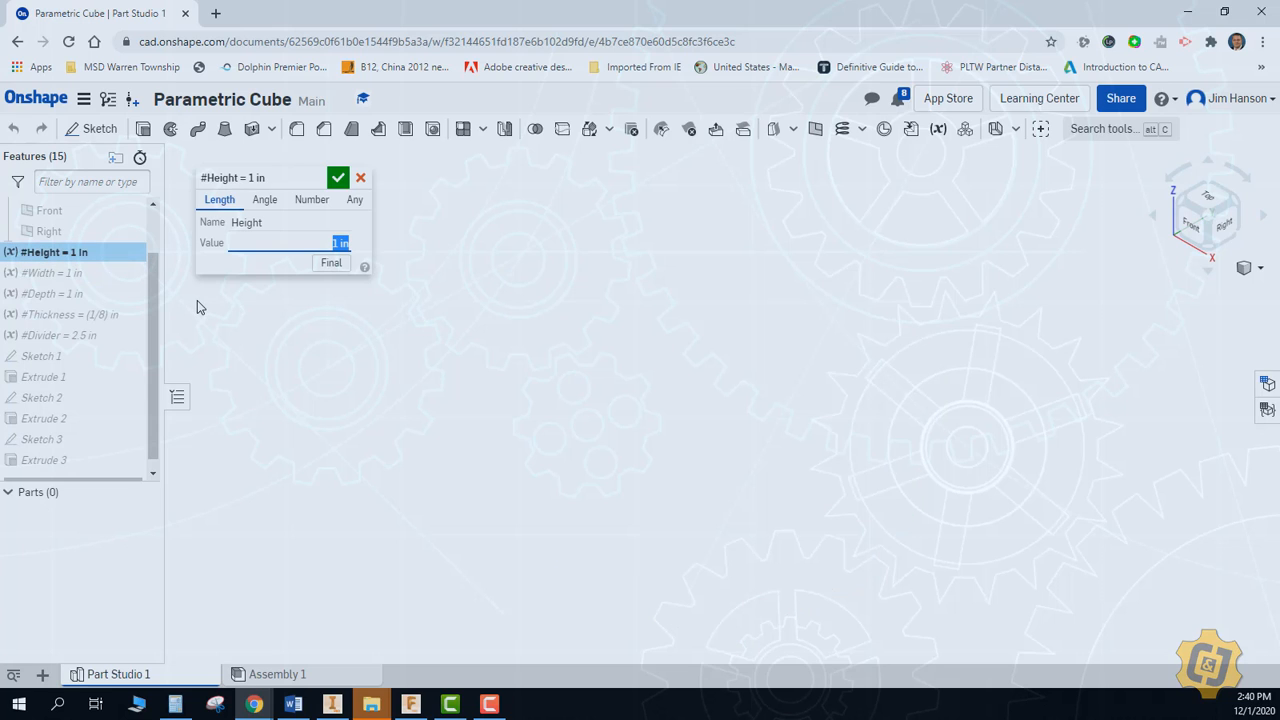
left_click(338, 178)
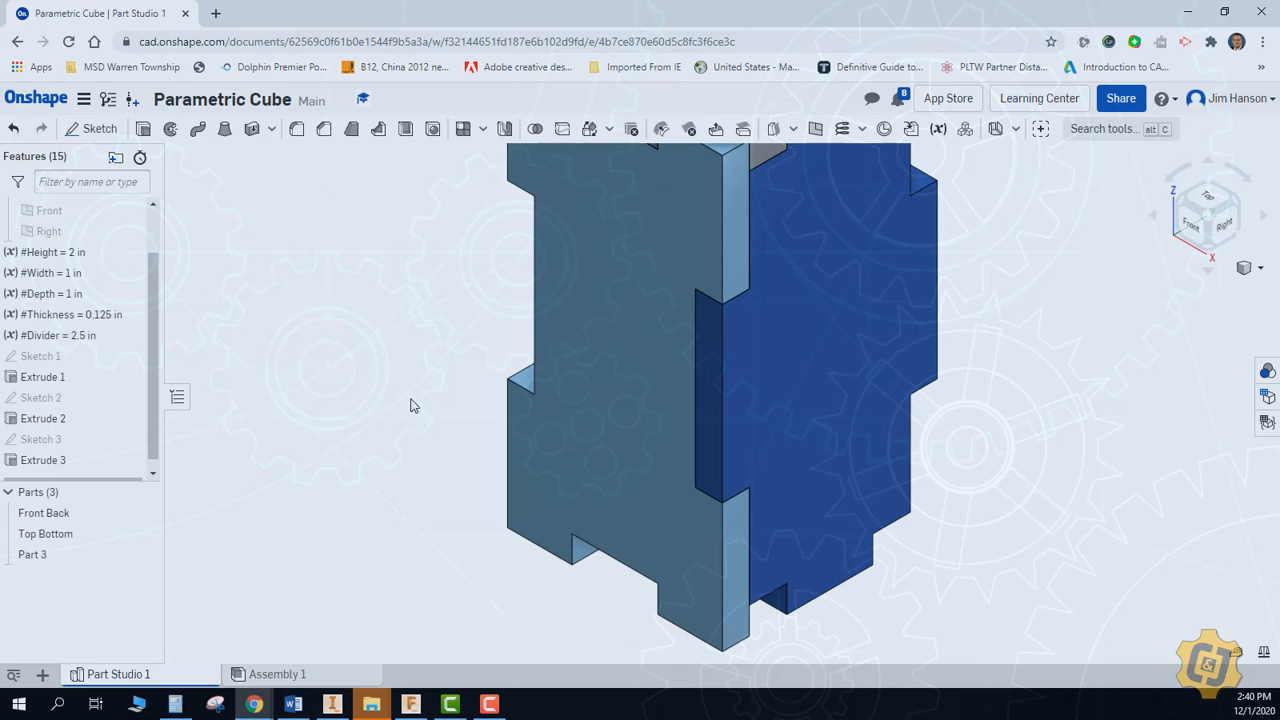
key("f")
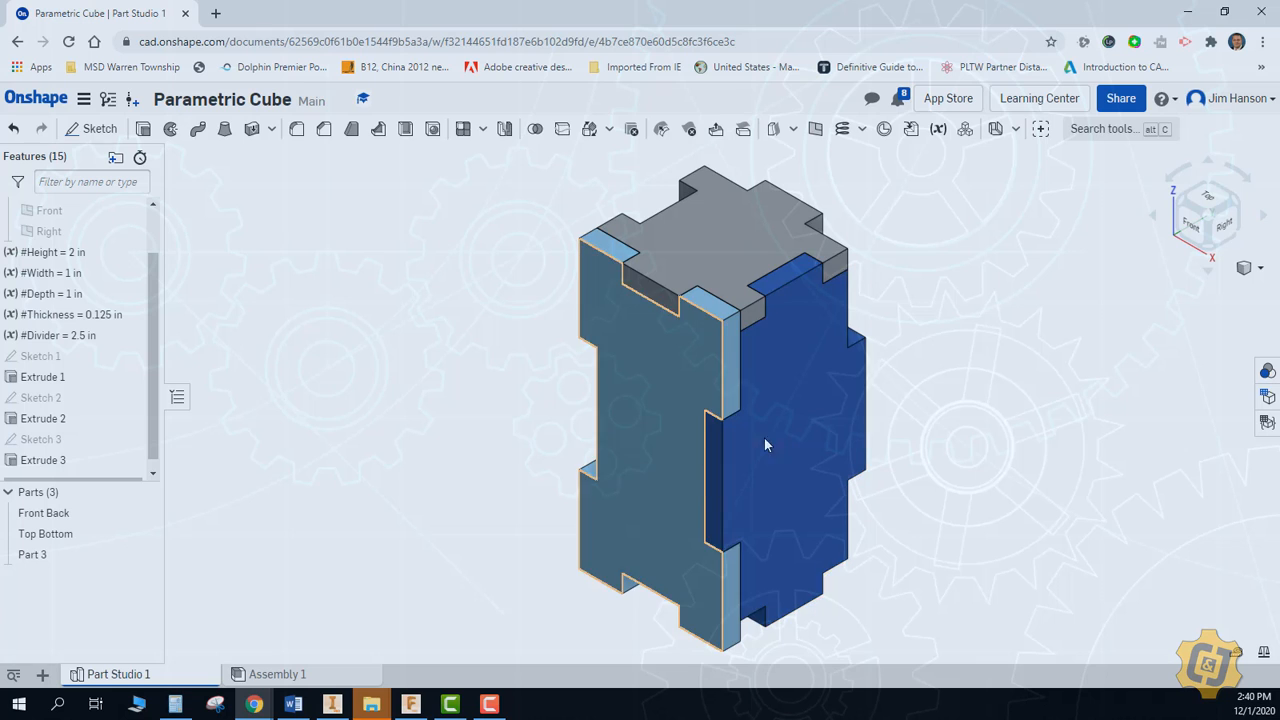
Set the Depth variable to 3 in and fit the model in view
double_click(50, 294)
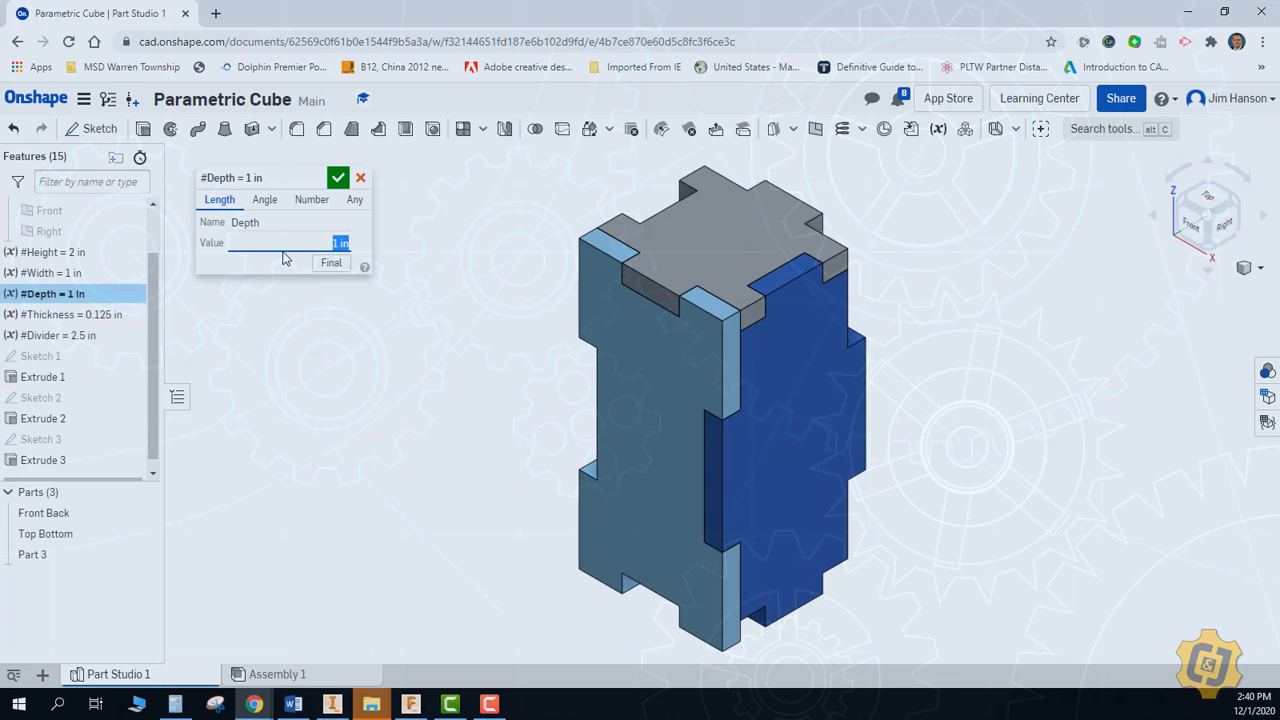
type("3")
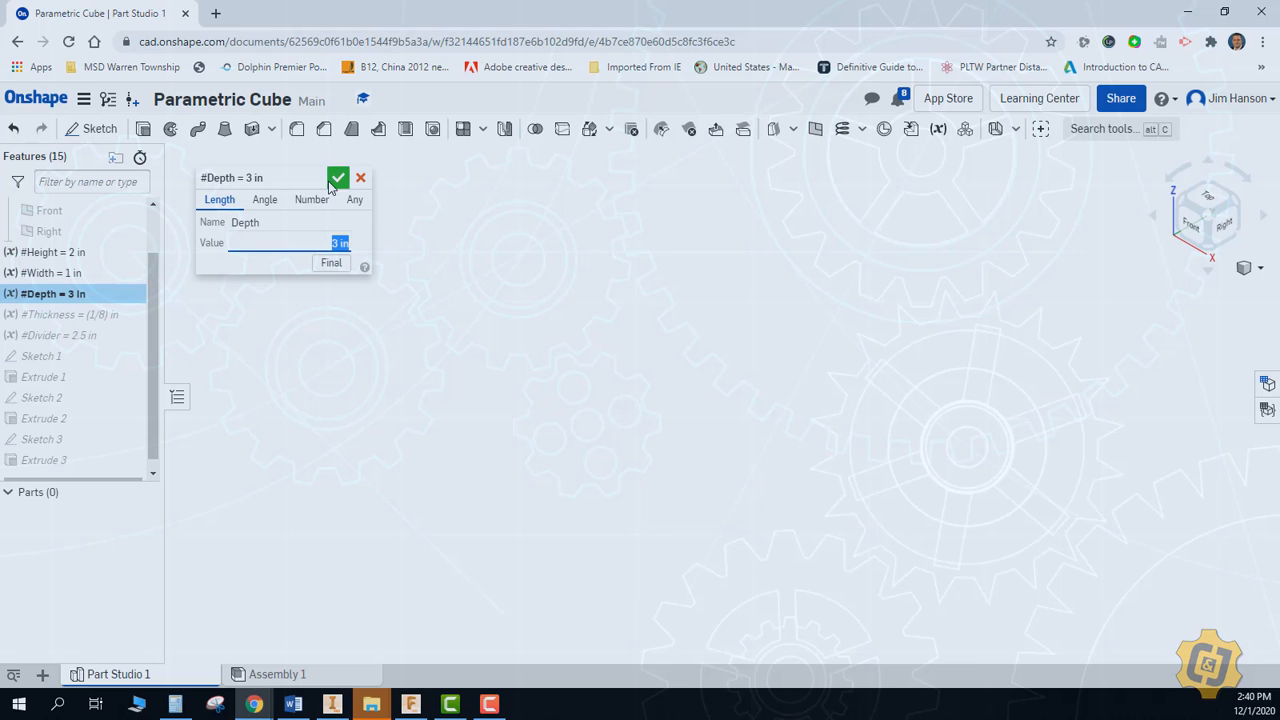
left_click(338, 177)
key("f")
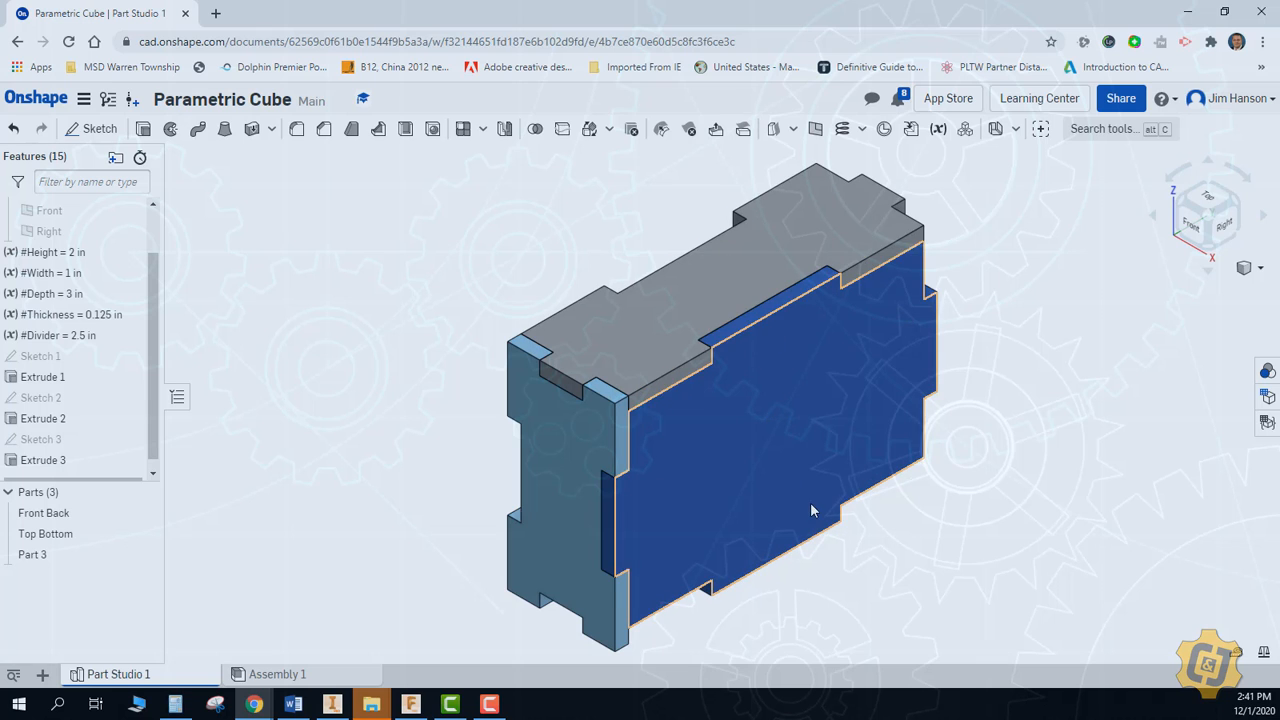
Set the Thickness variable to 0.25 in
double_click(88, 316)
type("0.25")
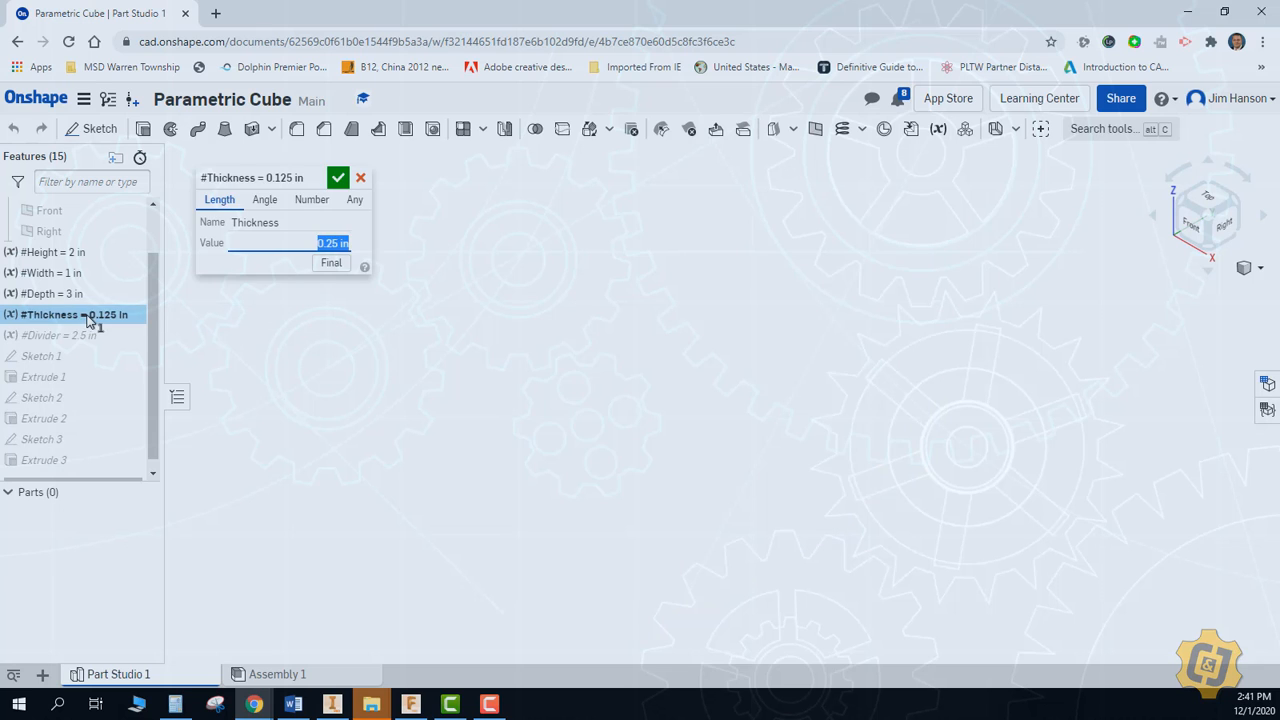
key("Return")
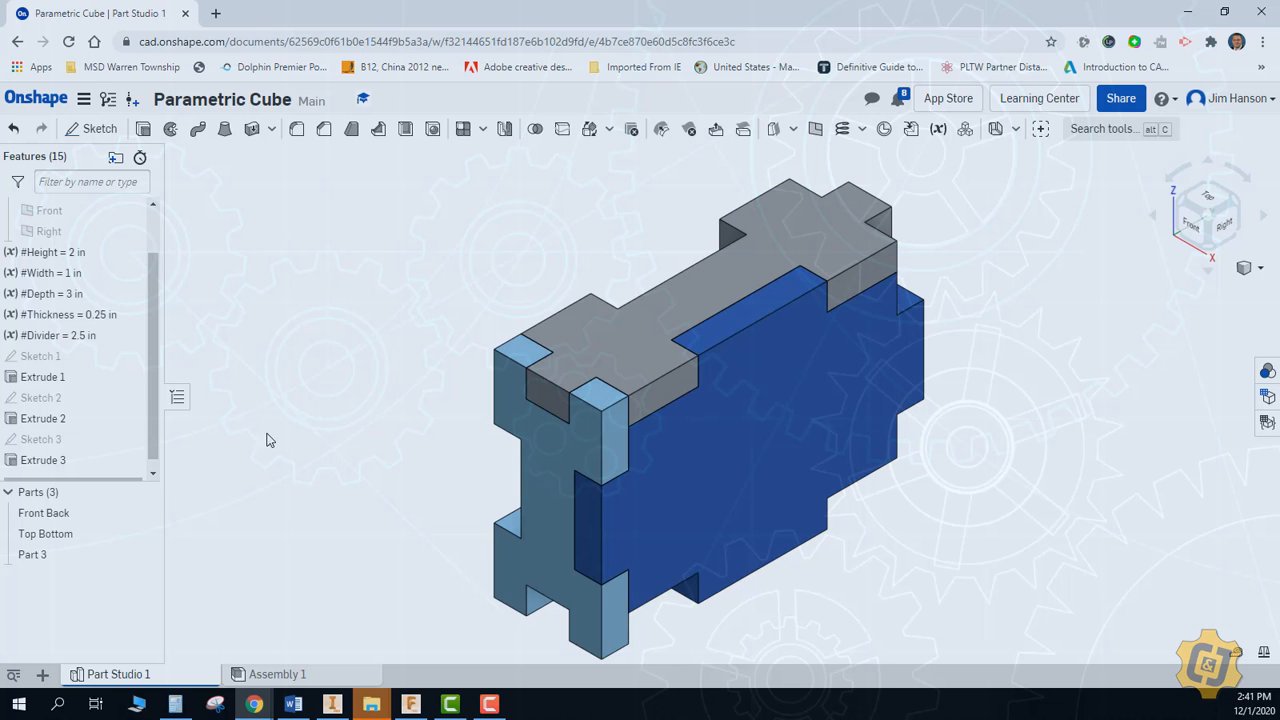
Set the Thickness variable to 0.125 in
left_click(87, 337)
left_click(97, 316, "shift")
double_click(96, 313)
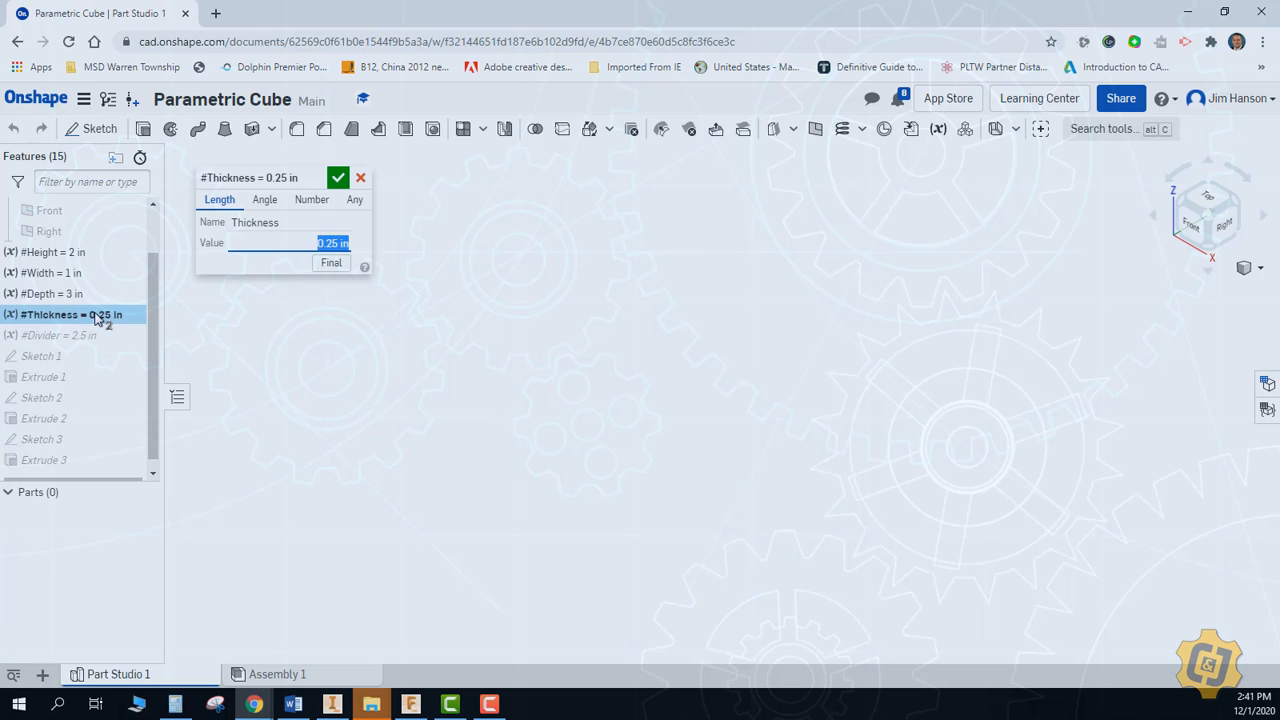
type(".125")
key("Return")
key("Return")
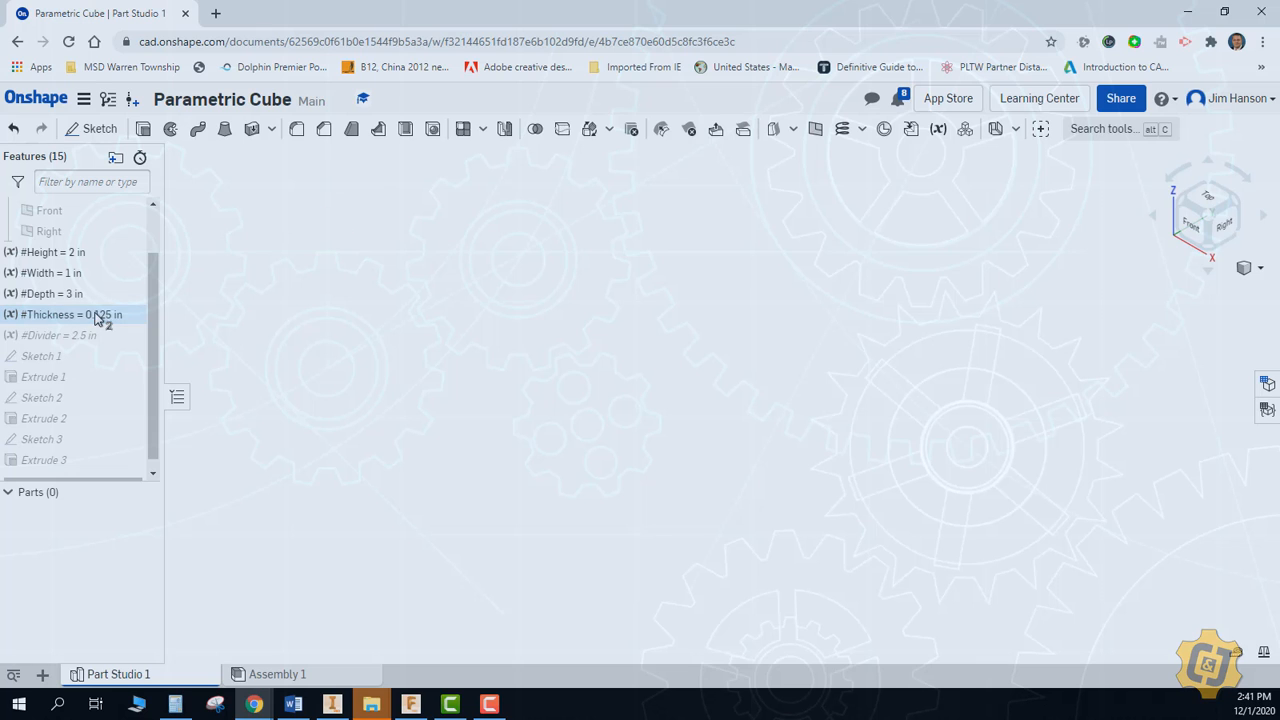
Set both the Height and Depth variables to 1 in
double_click(97, 258)
key("Return")
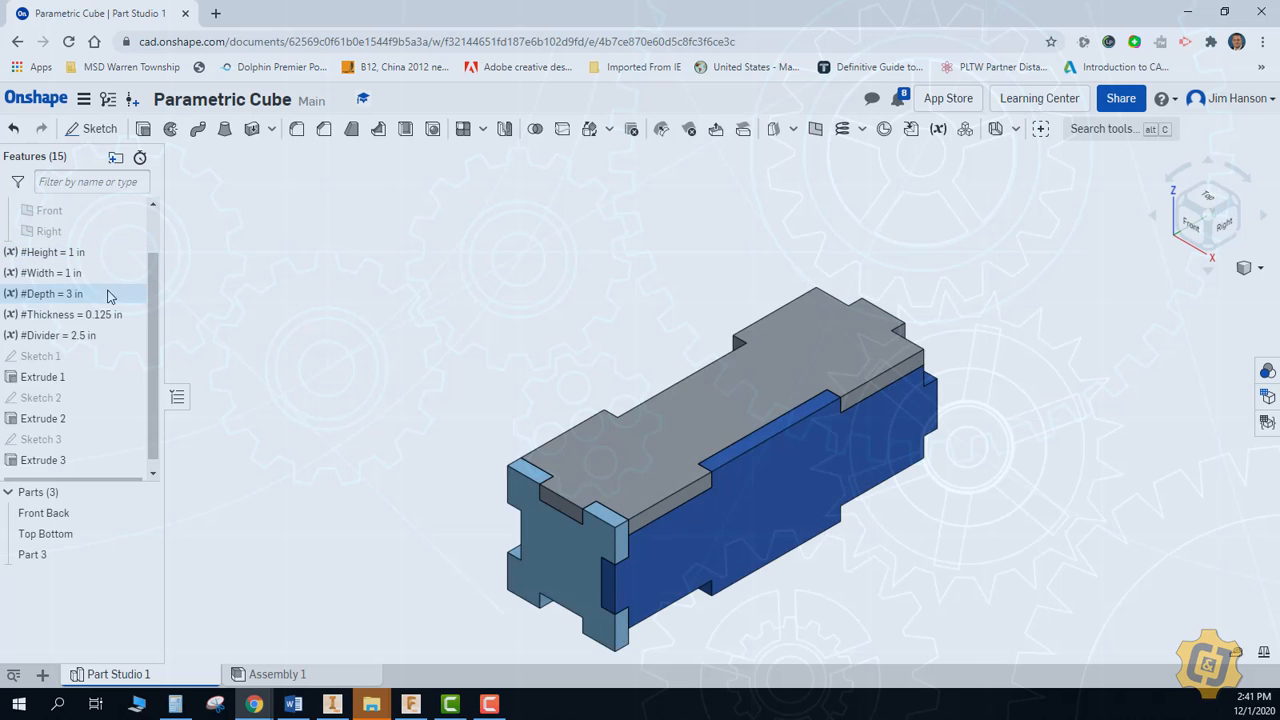
double_click(107, 294)
type("1")
key("Return")
key("Return")
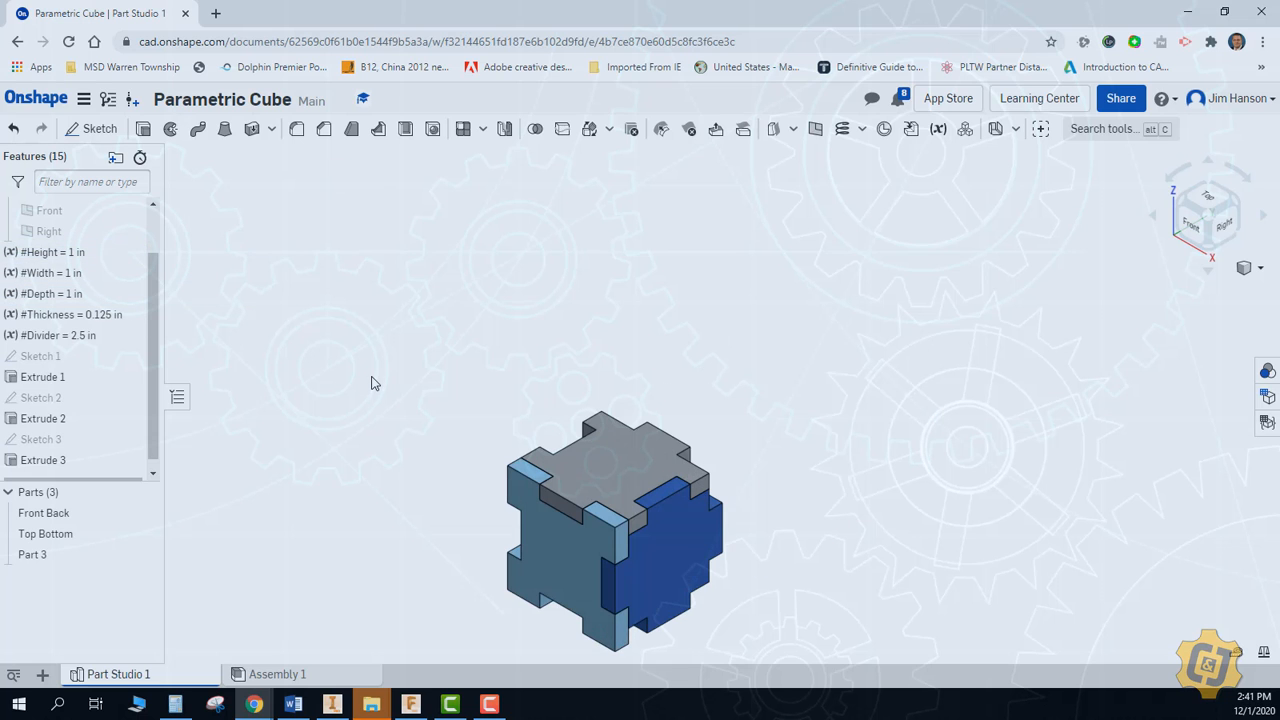
key("f")
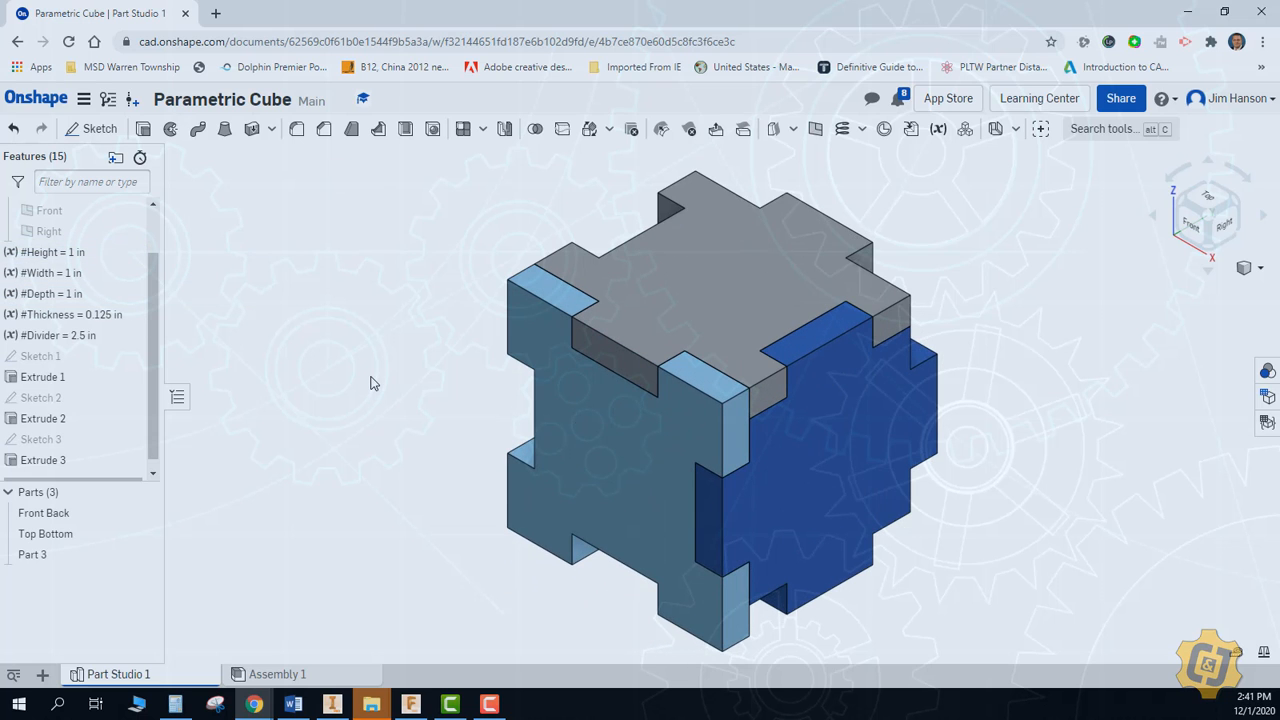
left_click(270, 675)
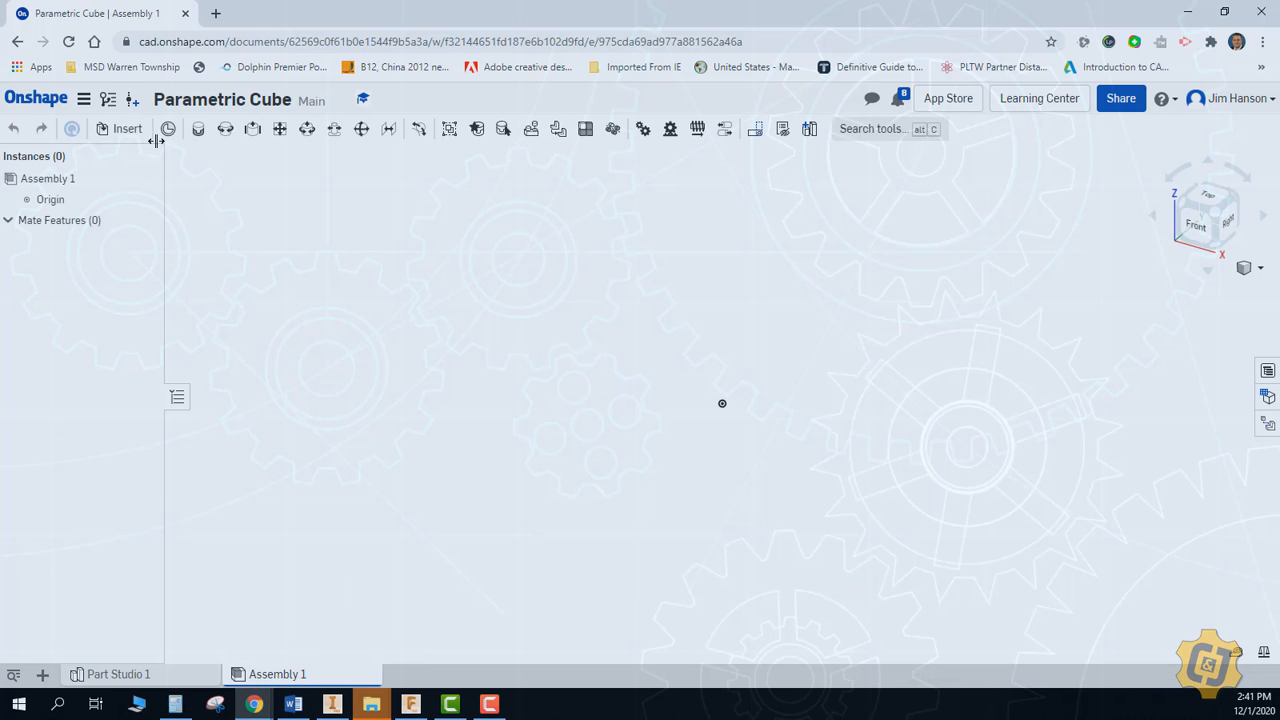
left_click(126, 129)
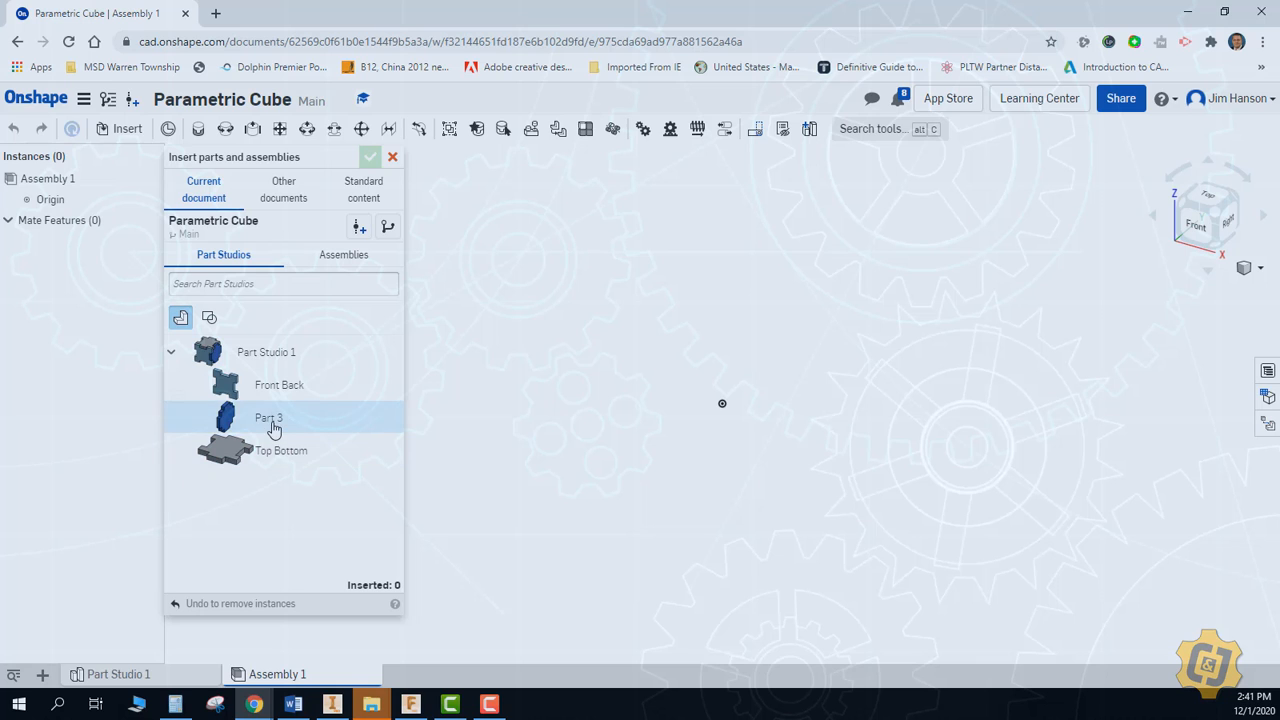
left_click(392, 157)
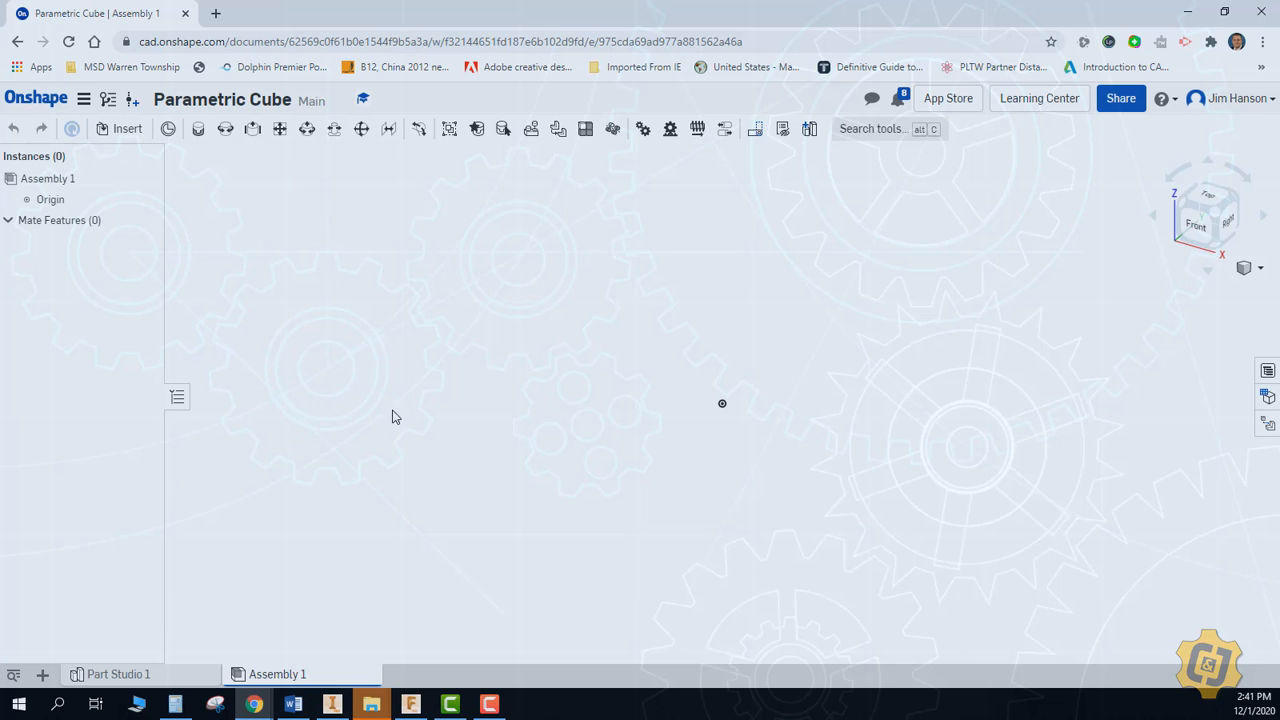
Rename Part 3 in Part Studio 1 as "Right Left"
left_click(166, 678)
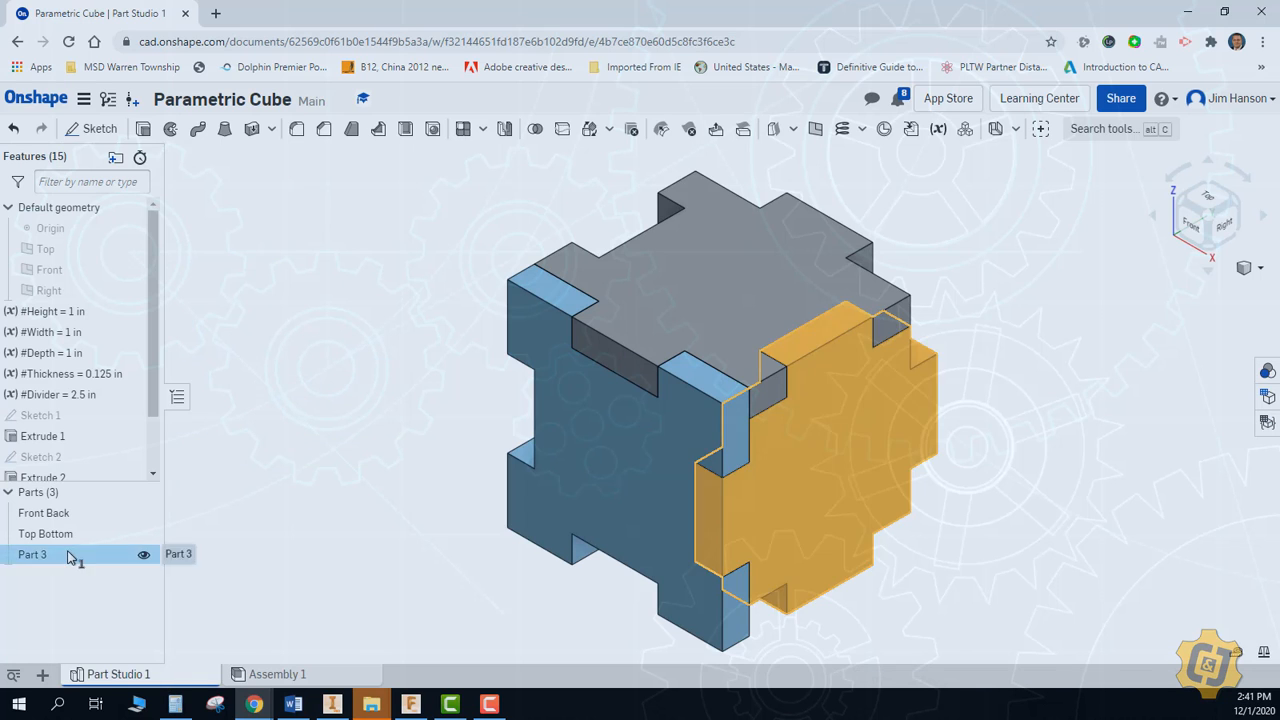
right_click(74, 554)
left_click(170, 289)
type("Right Left")
key("Return")
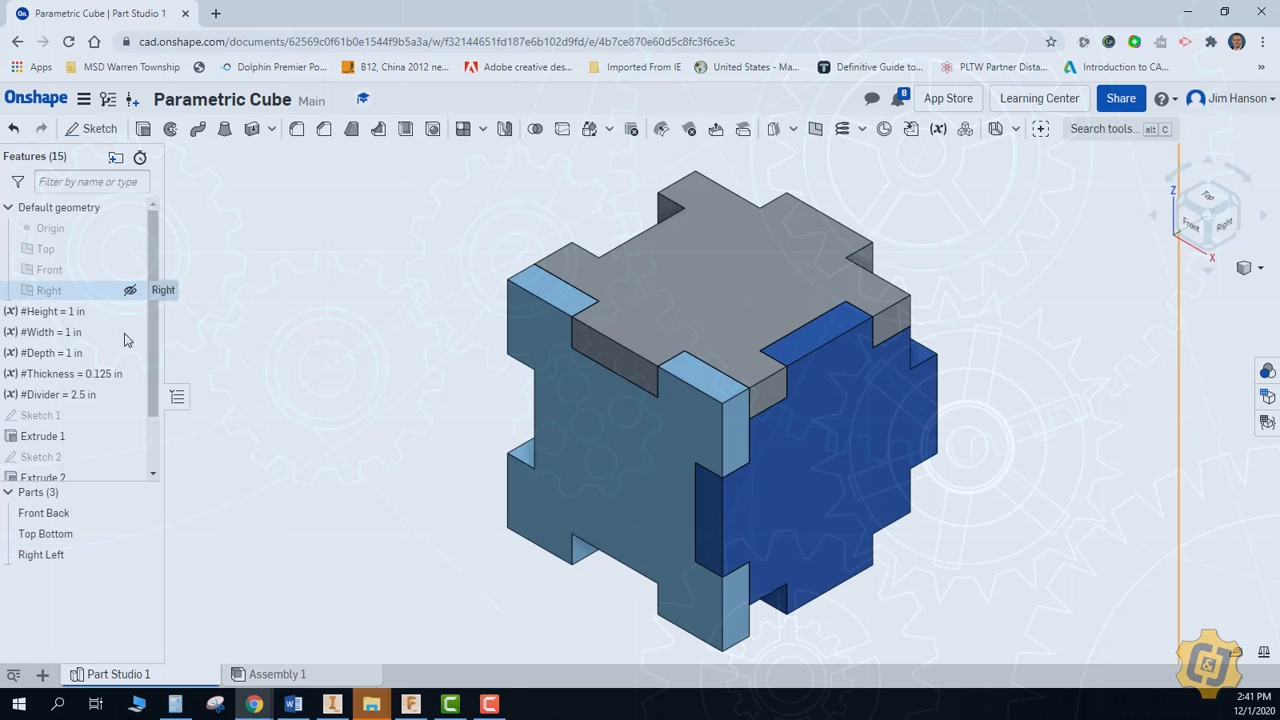
Insert all the parts of Part Studio 1 together into Assembly 1 and show them in isometric view
left_click(277, 674)
left_click(120, 128)
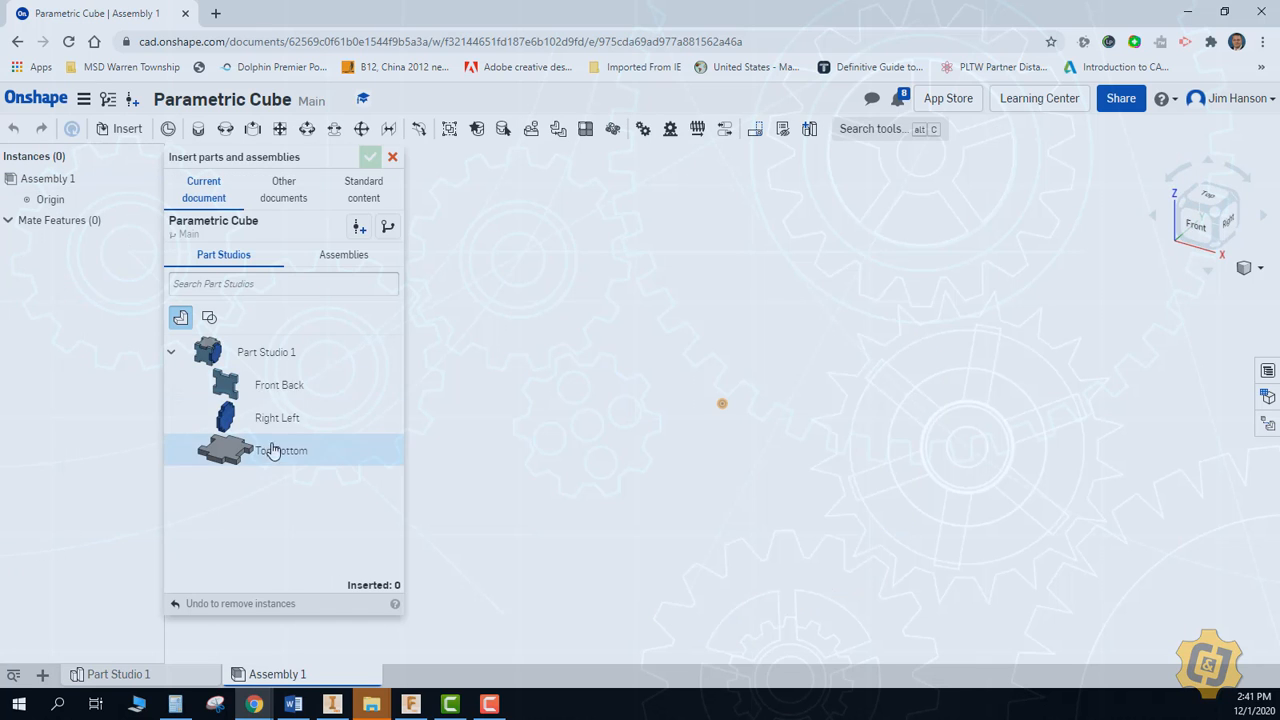
left_click(283, 362)
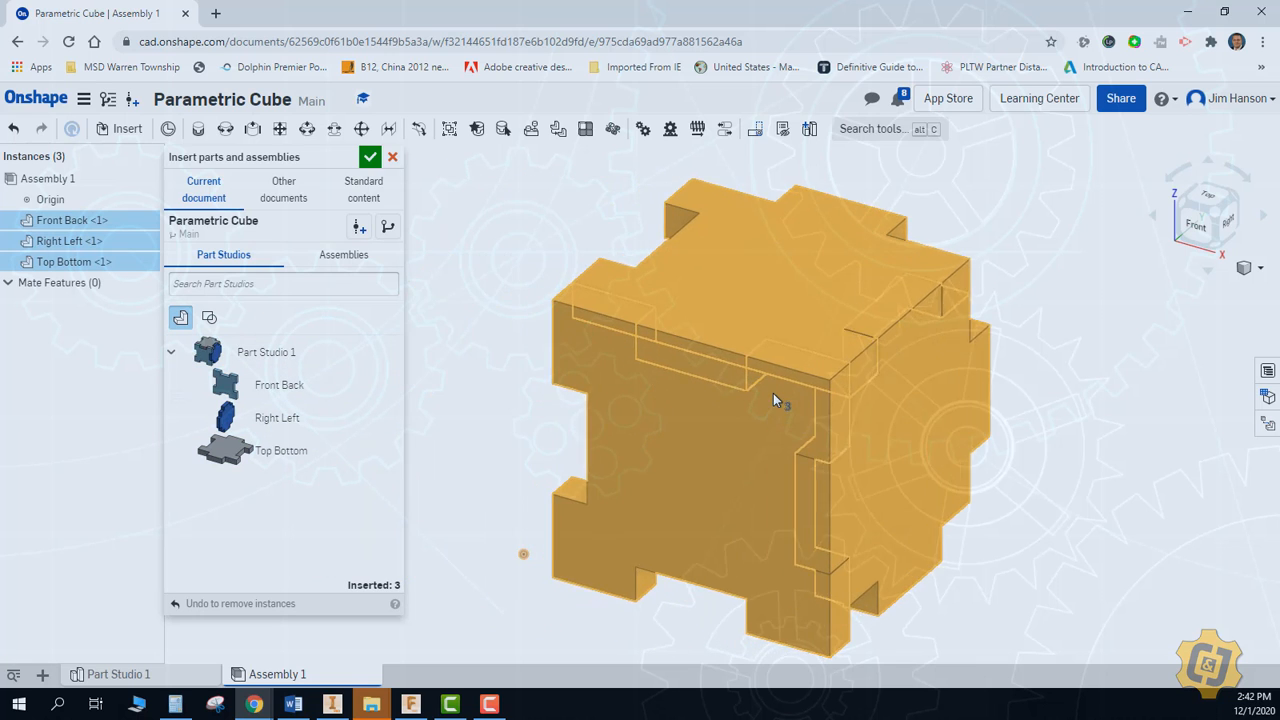
left_click(640, 402)
right_click(522, 392)
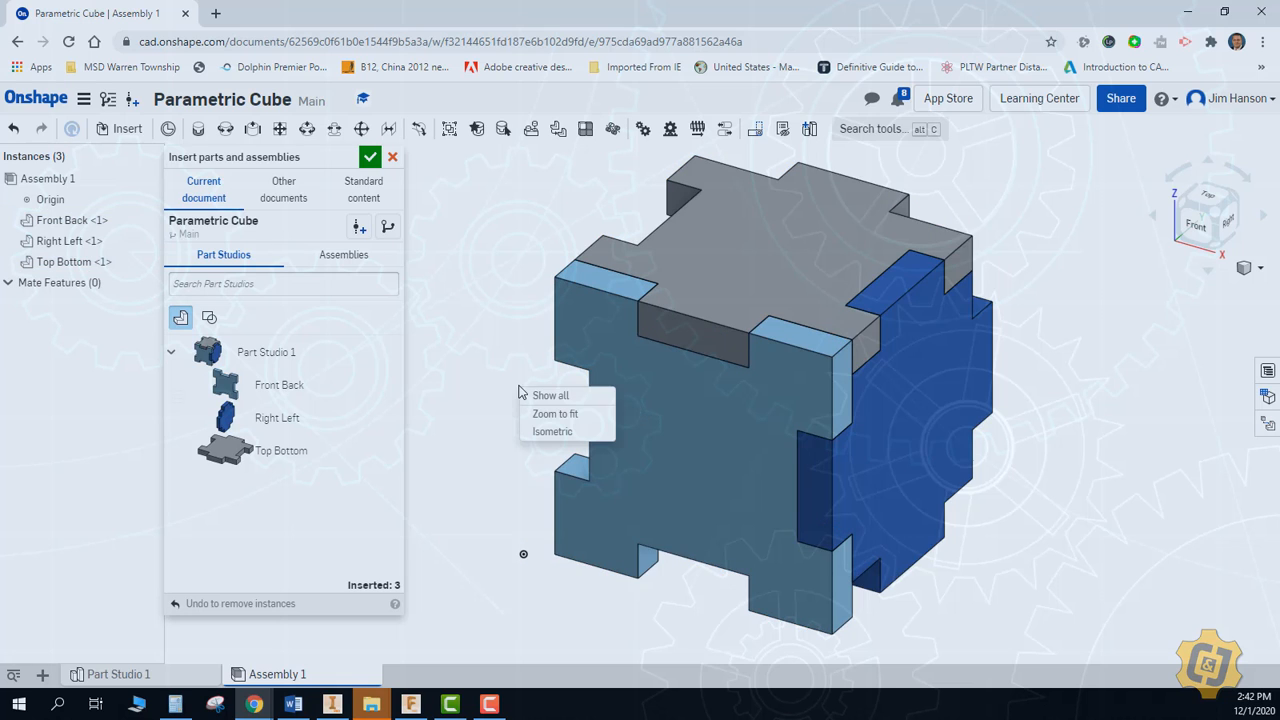
left_click(370, 157)
right_click(418, 286)
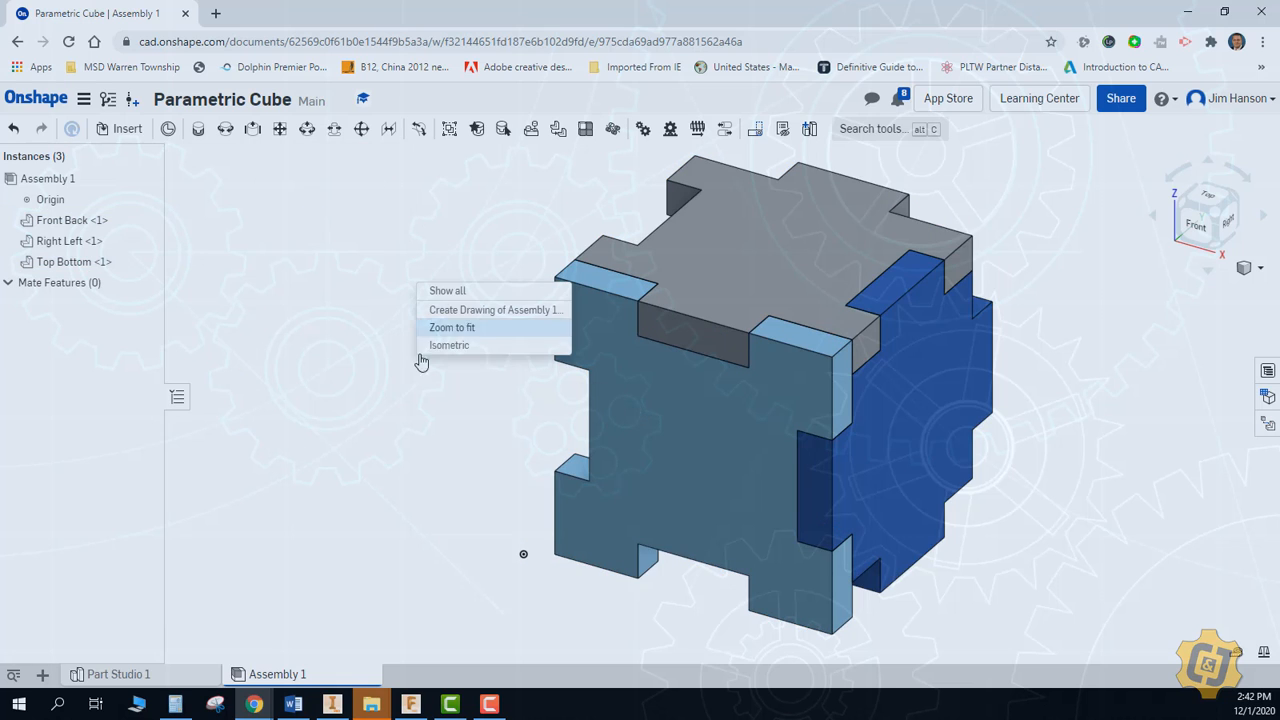
left_click(446, 346)
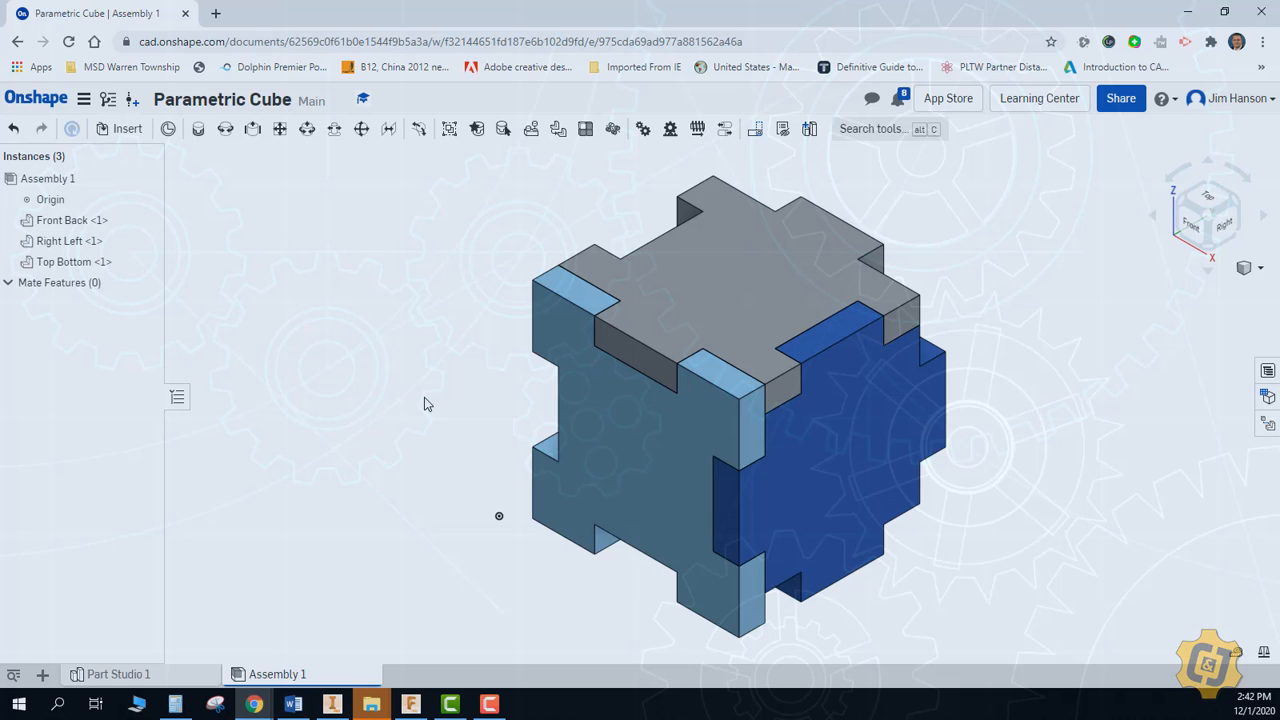
Pull the Top Bottom, Front Back and Right Left plates apart so they are separated from one another
left_click_drag(680, 337, 694, 300)
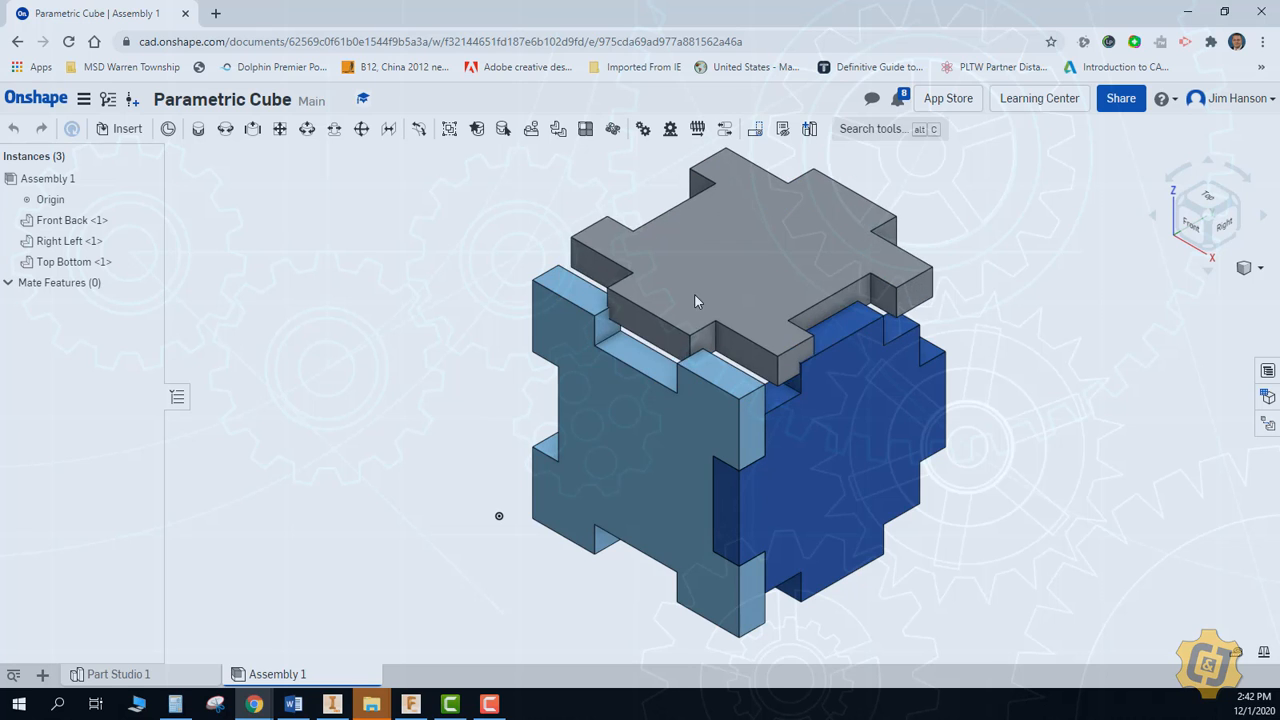
left_click_drag(669, 414, 581, 448)
left_click_drag(792, 472, 835, 516)
middle_click_drag(833, 512, 737, 506)
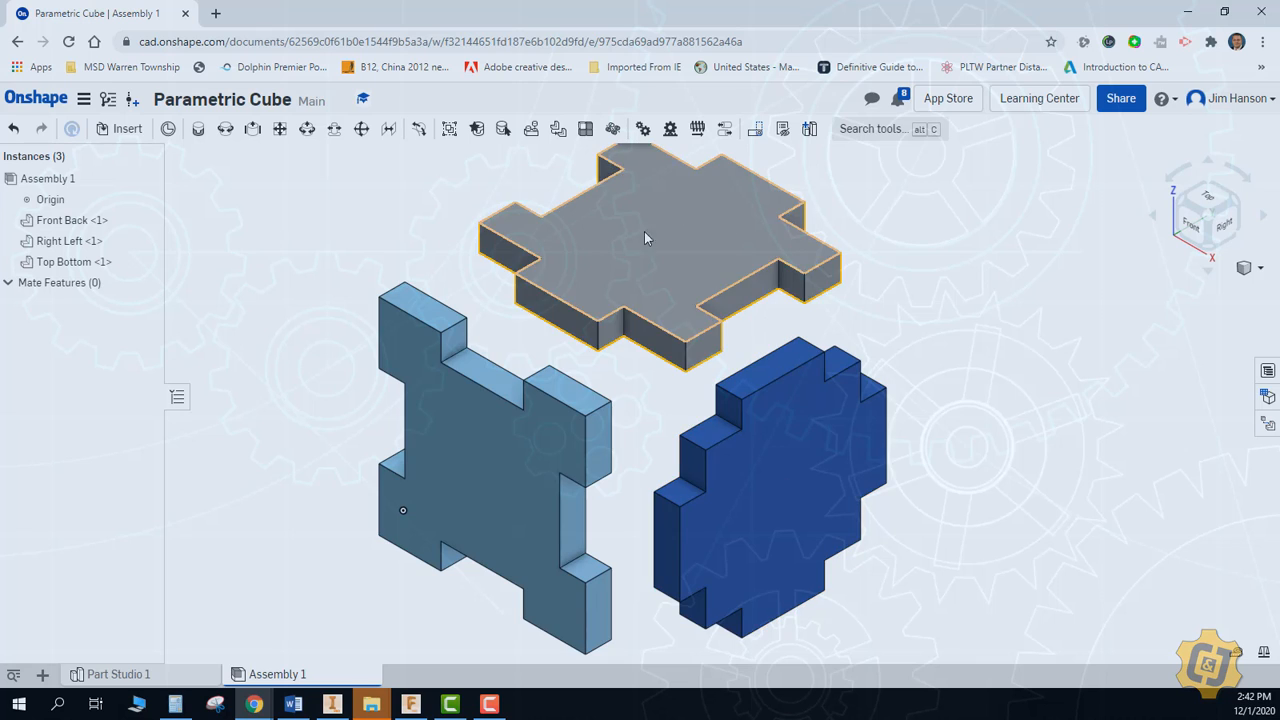
Fix the Right Left plate in place and move the Top Bottom and Front Back plates closer to it
right_click(789, 454)
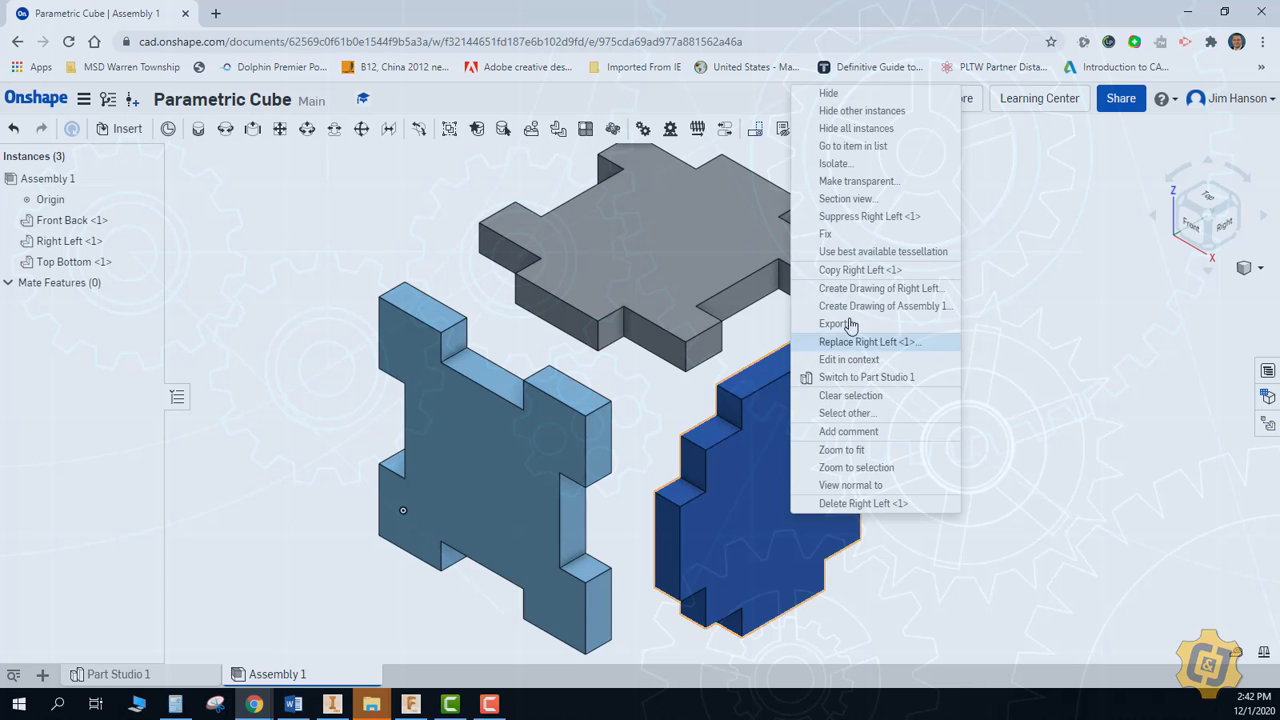
left_click(861, 241)
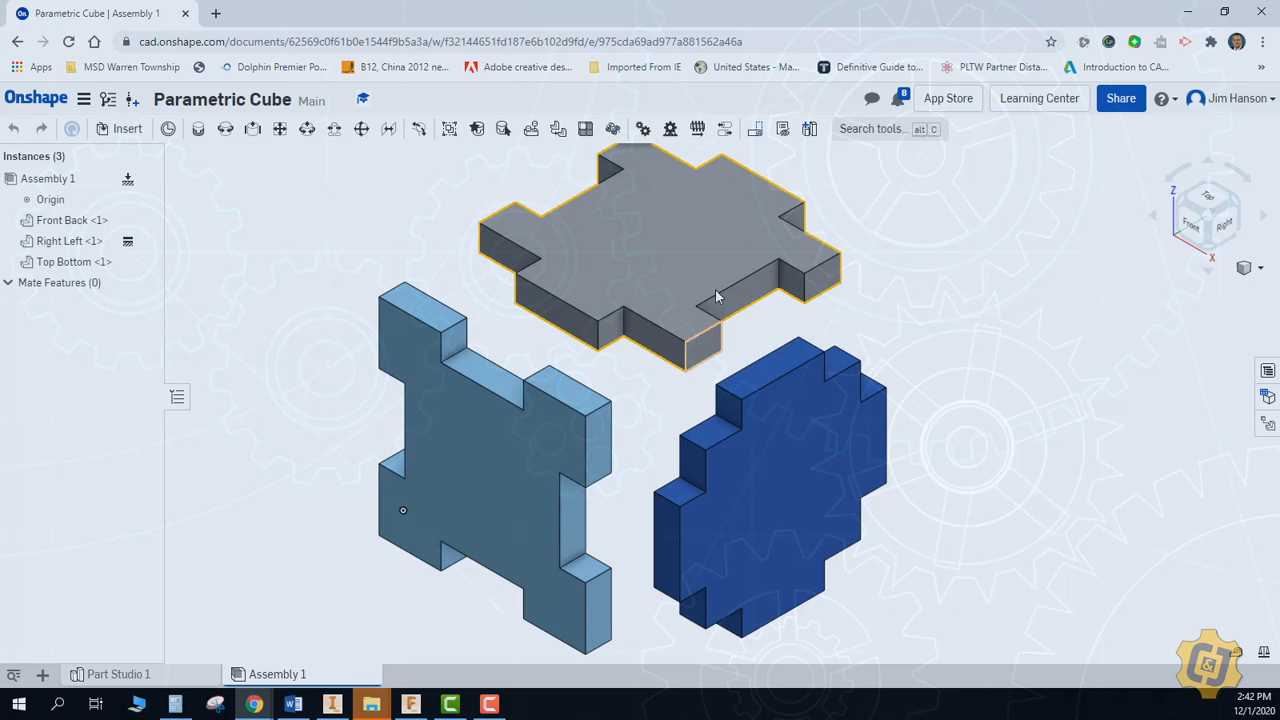
left_click_drag(716, 296, 720, 271)
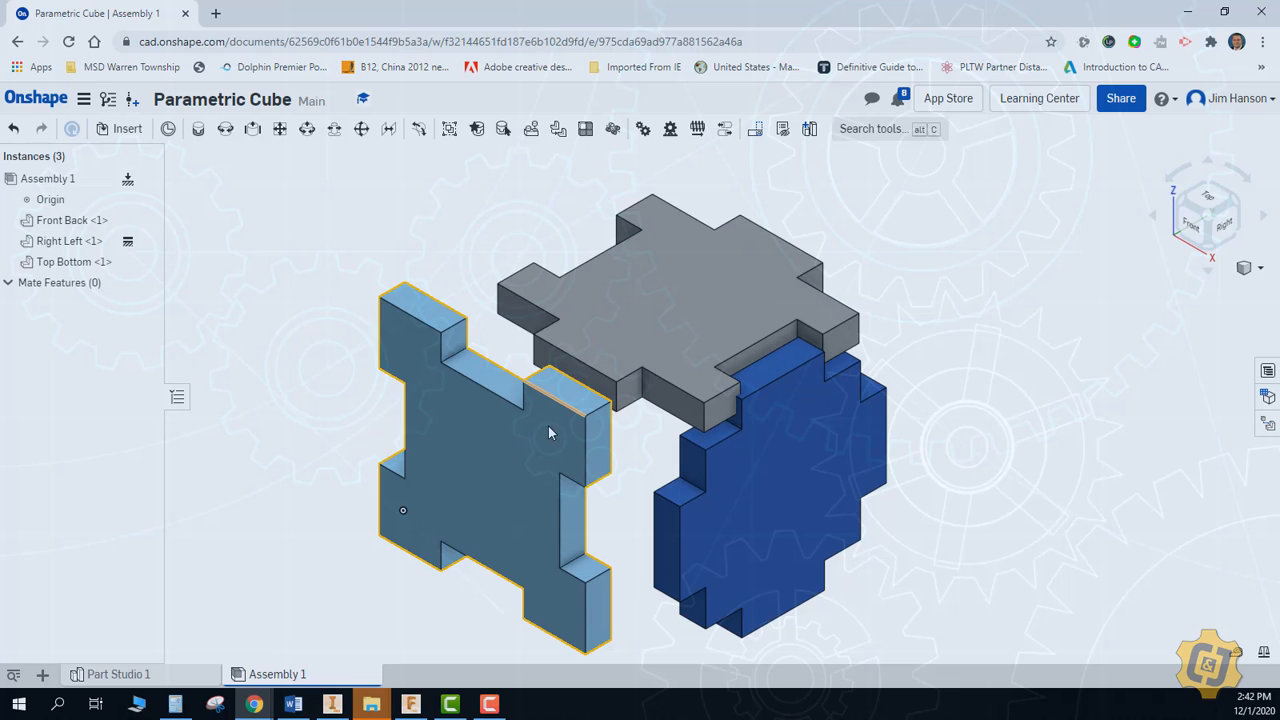
left_click_drag(559, 469, 602, 474)
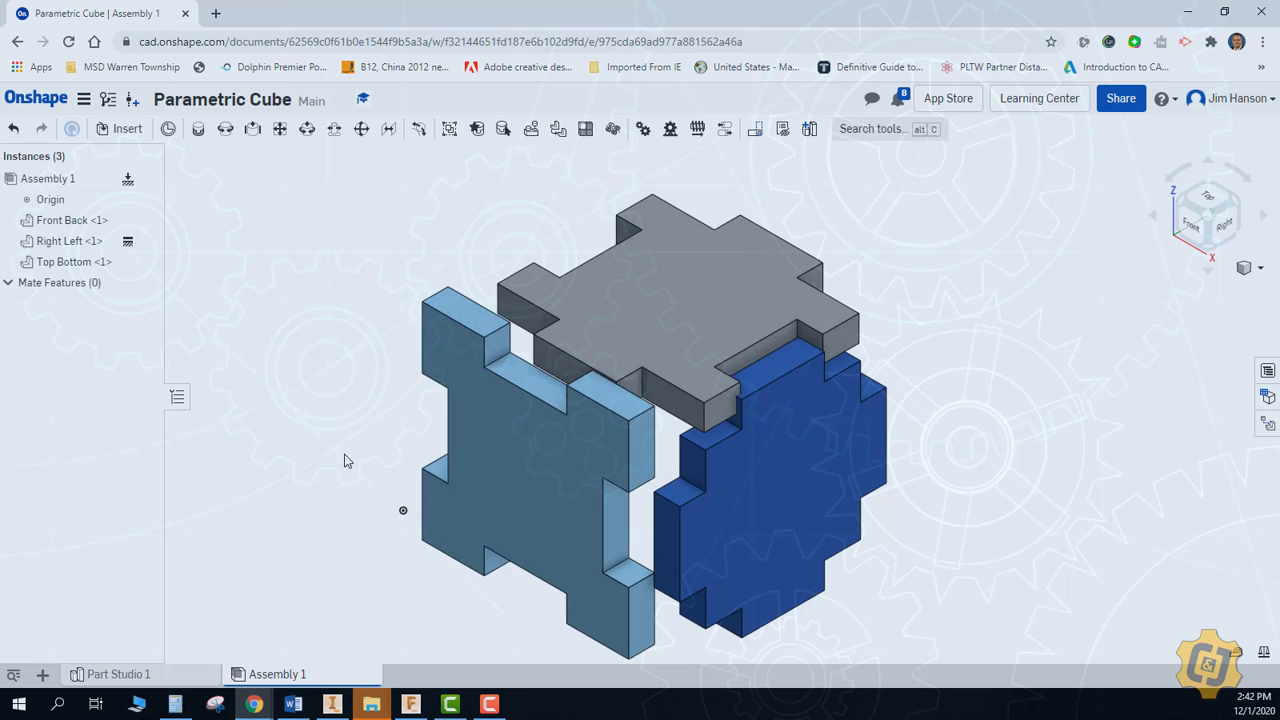
Start a Fastened mate for joining the plates in the assembly
scroll(634, 509, "up", 5)
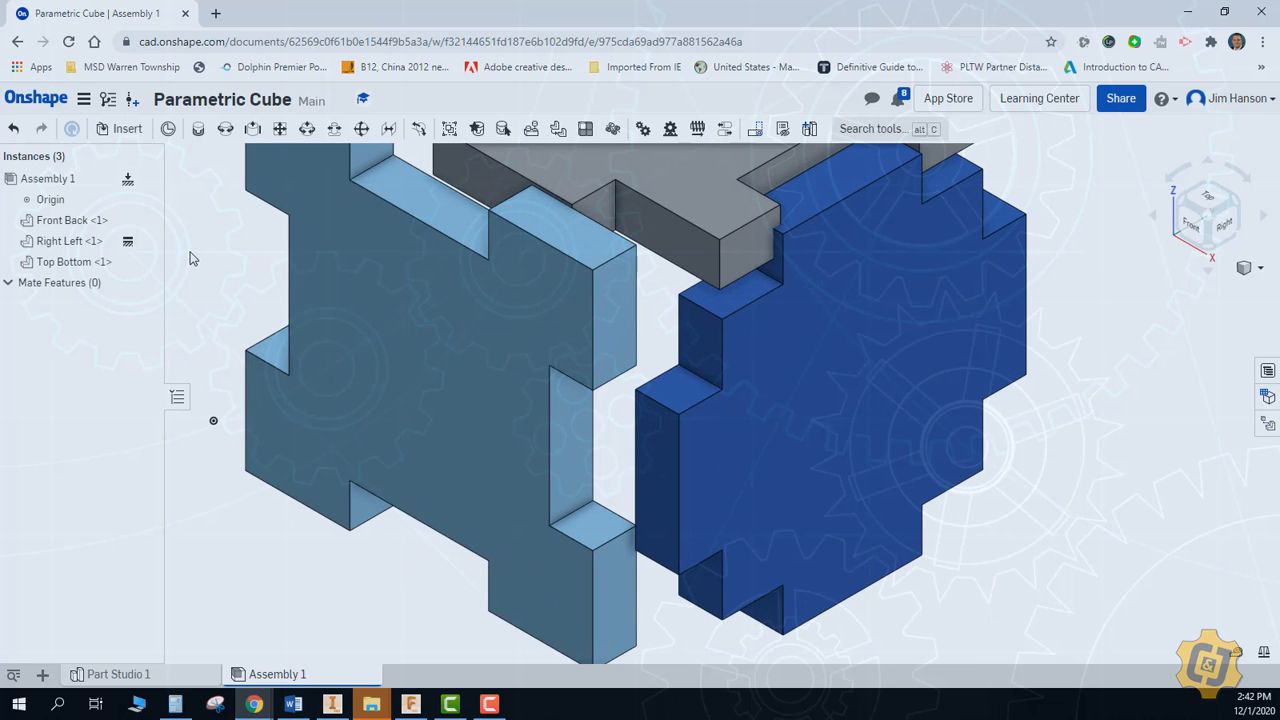
left_click(198, 130)
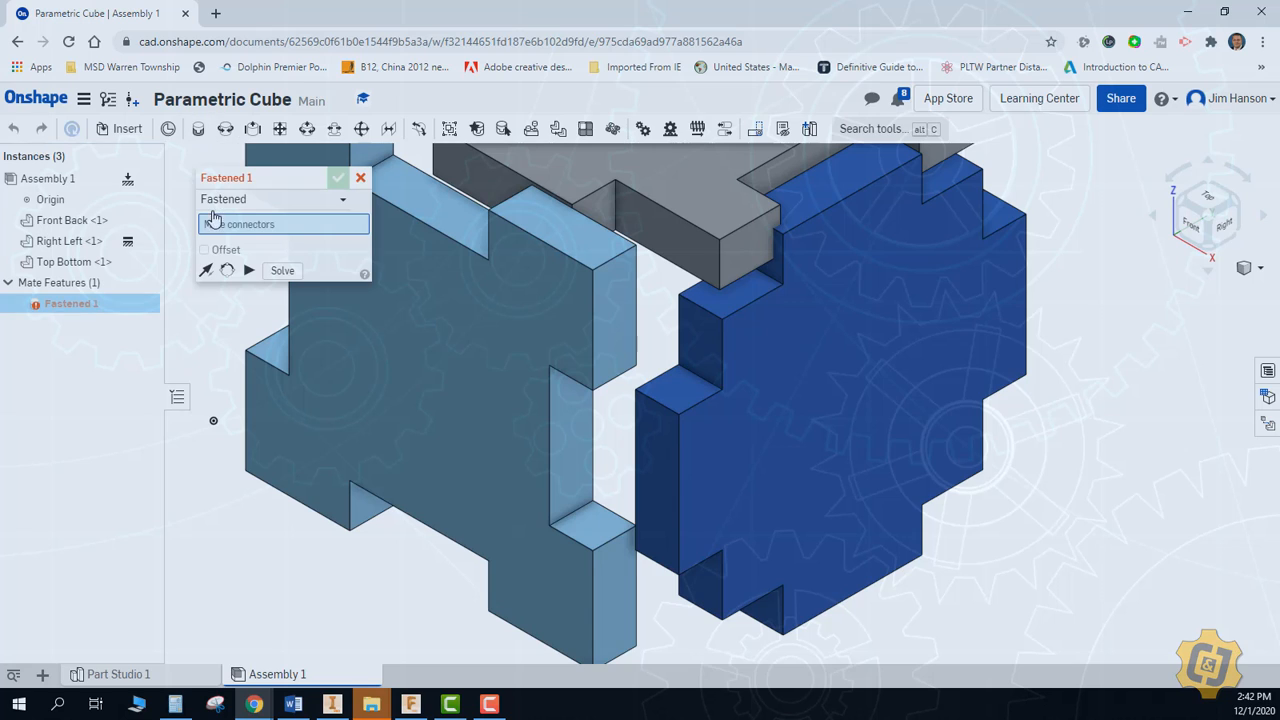
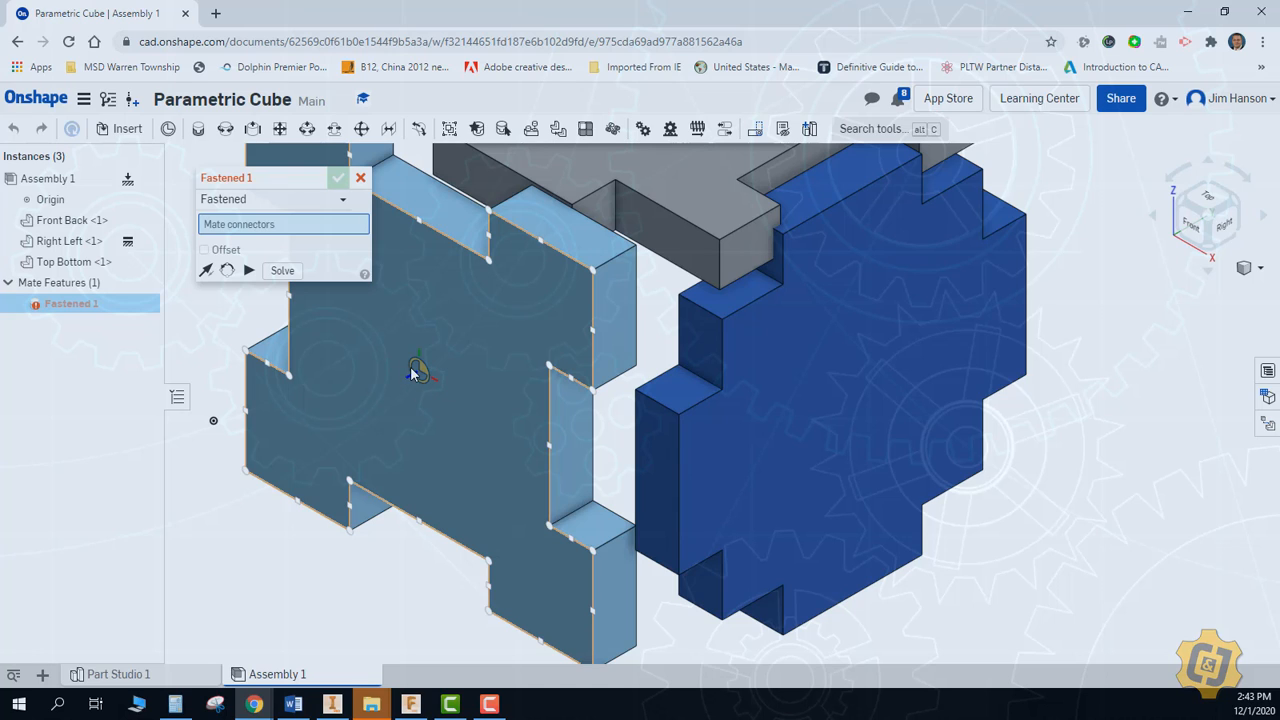
Fasten the Front Back plate to the Right Left plate by matching the inner notch corner to the tab corner
left_click(547, 369)
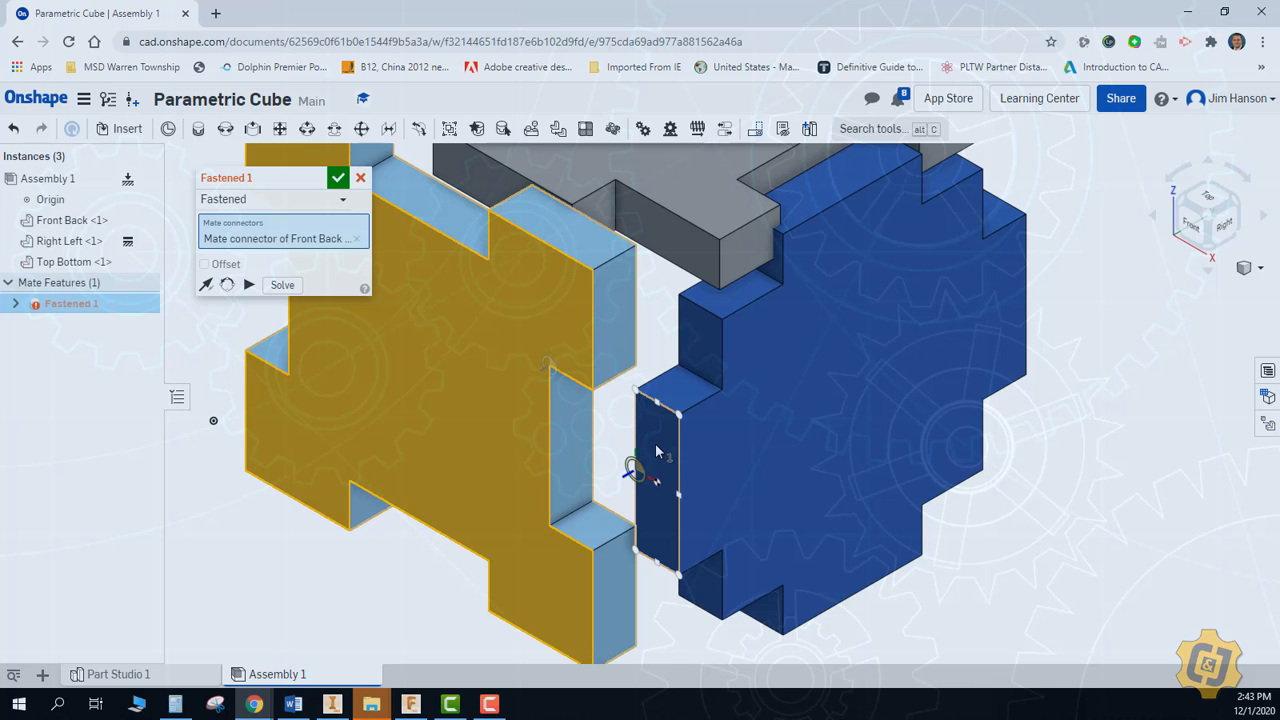
left_click(638, 391)
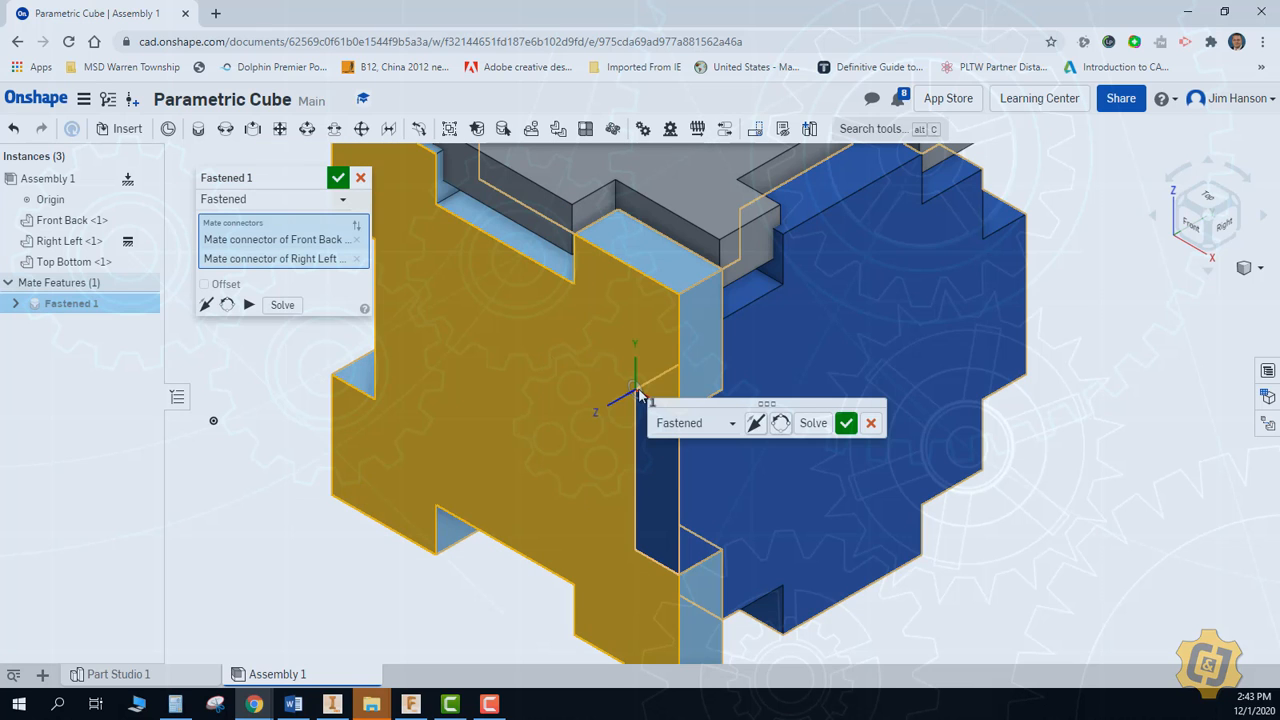
left_click(846, 423)
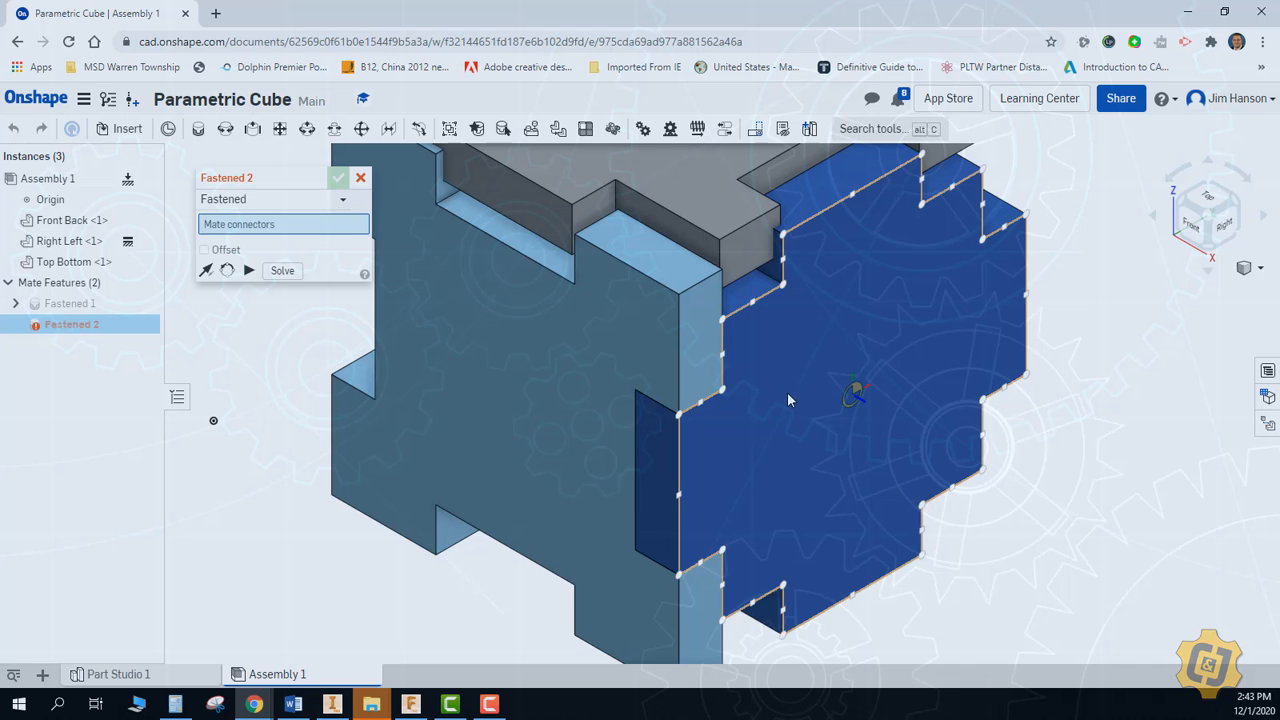
middle_click_drag(788, 388, 800, 612)
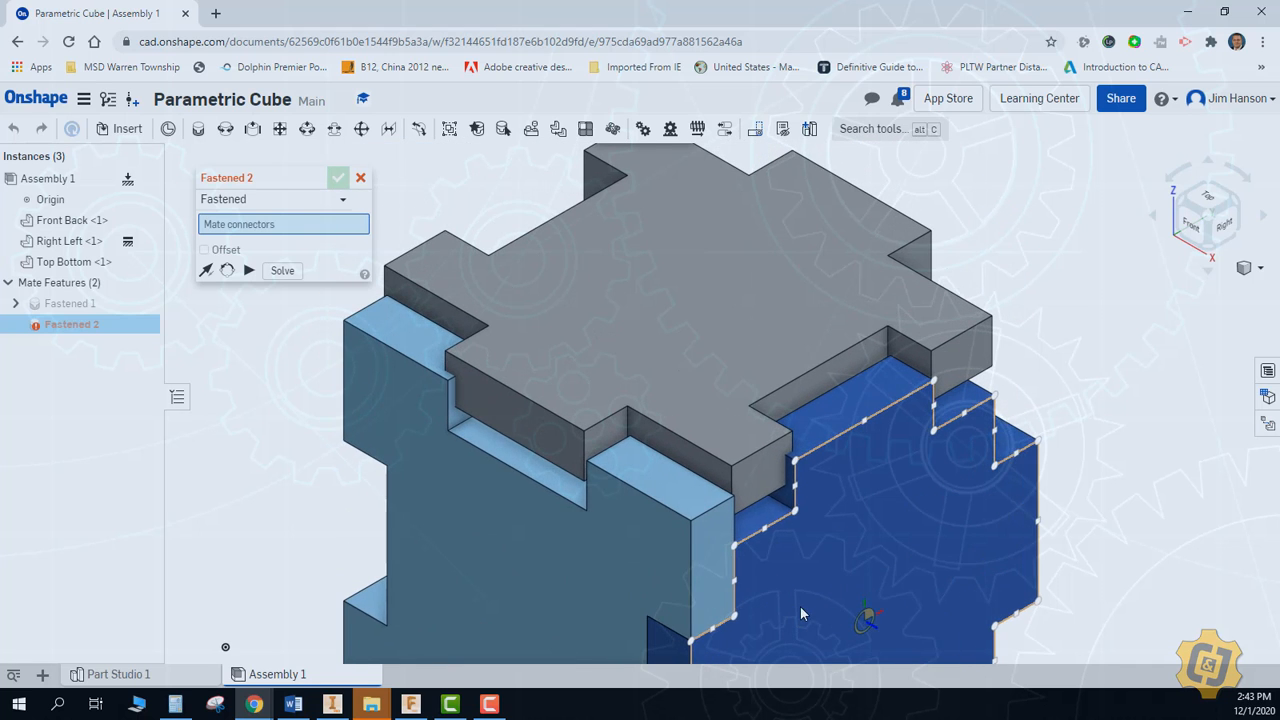
left_click(466, 414)
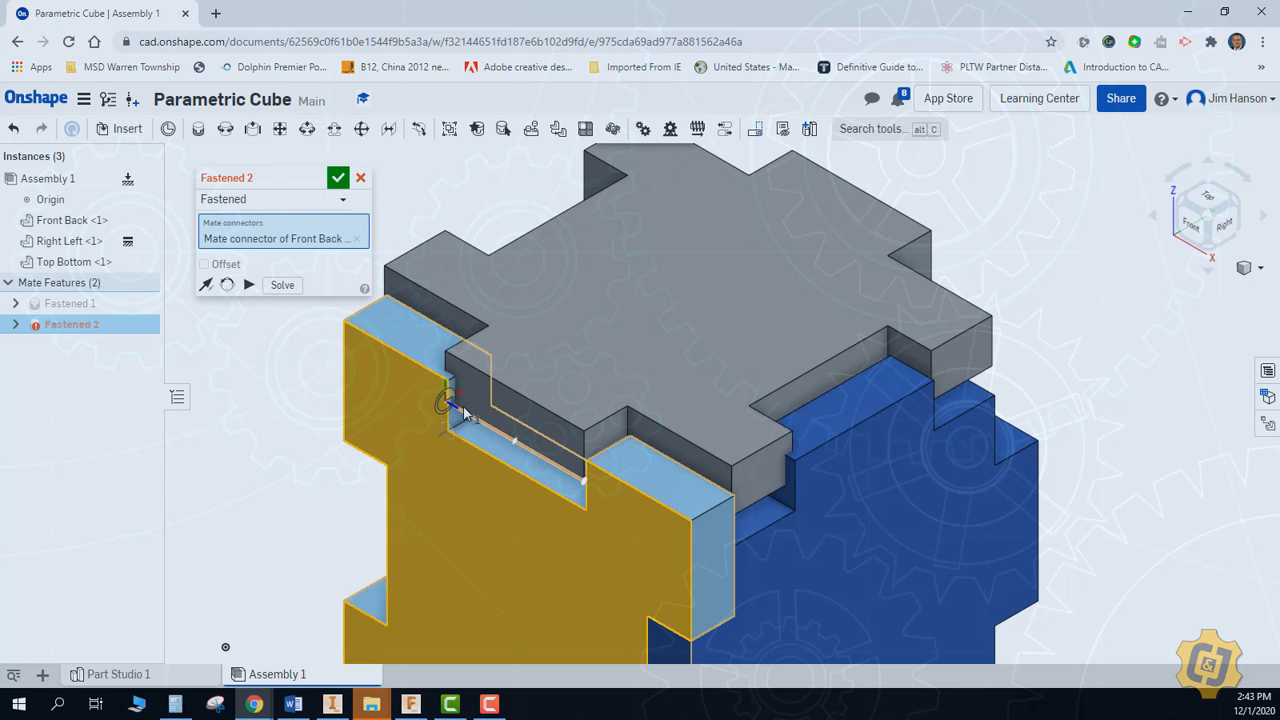
left_click(361, 179)
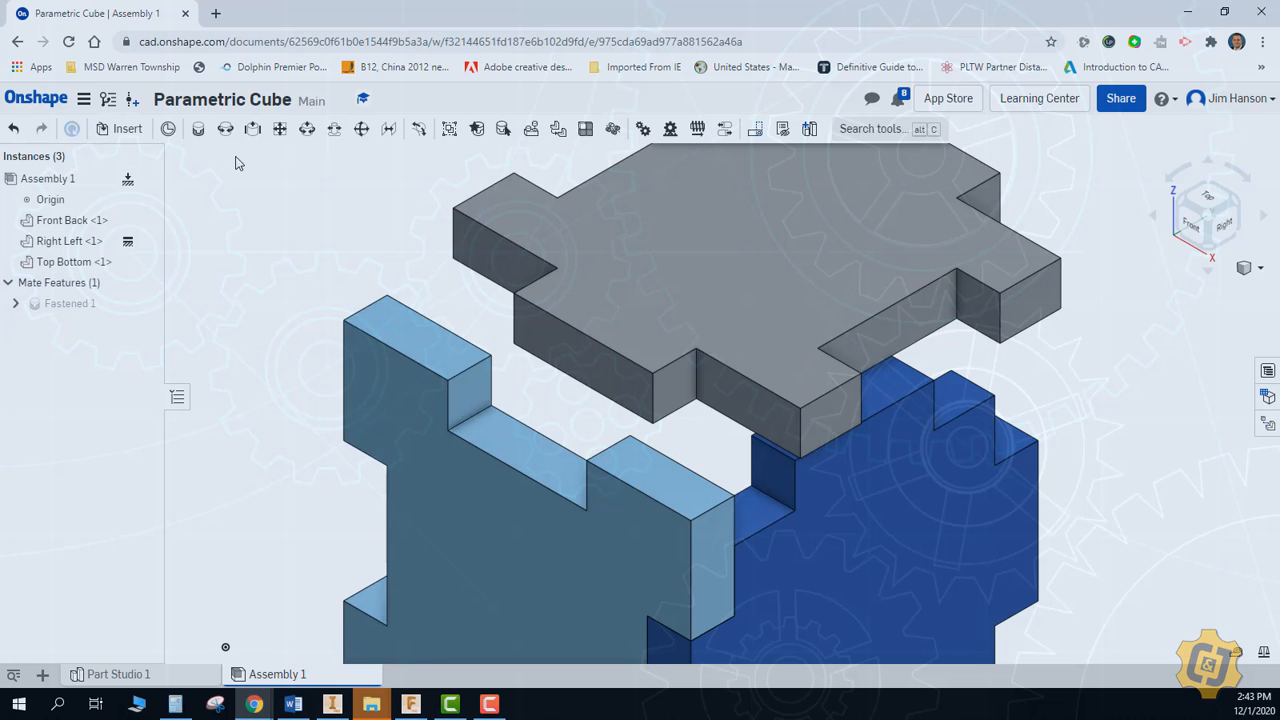
Fasten the Front Back plate's upper notch corner to the matching tab corner of the Top Bottom plate
key("f")
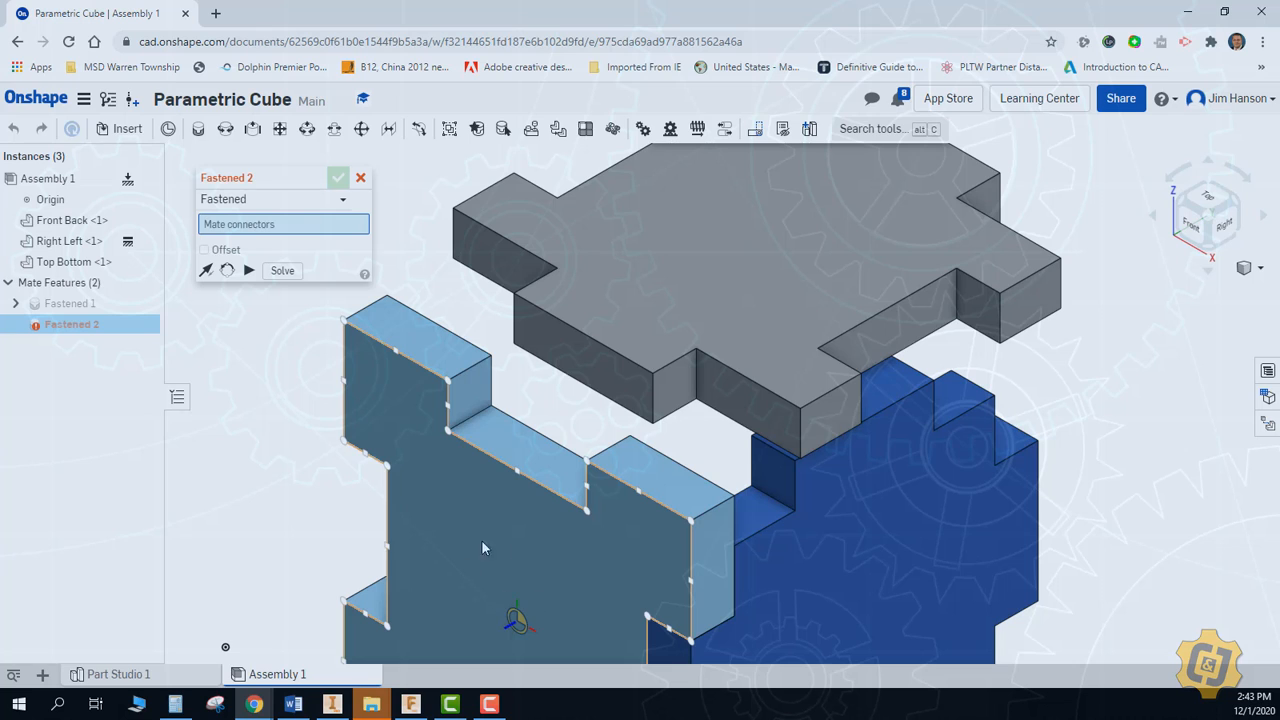
left_click(446, 429)
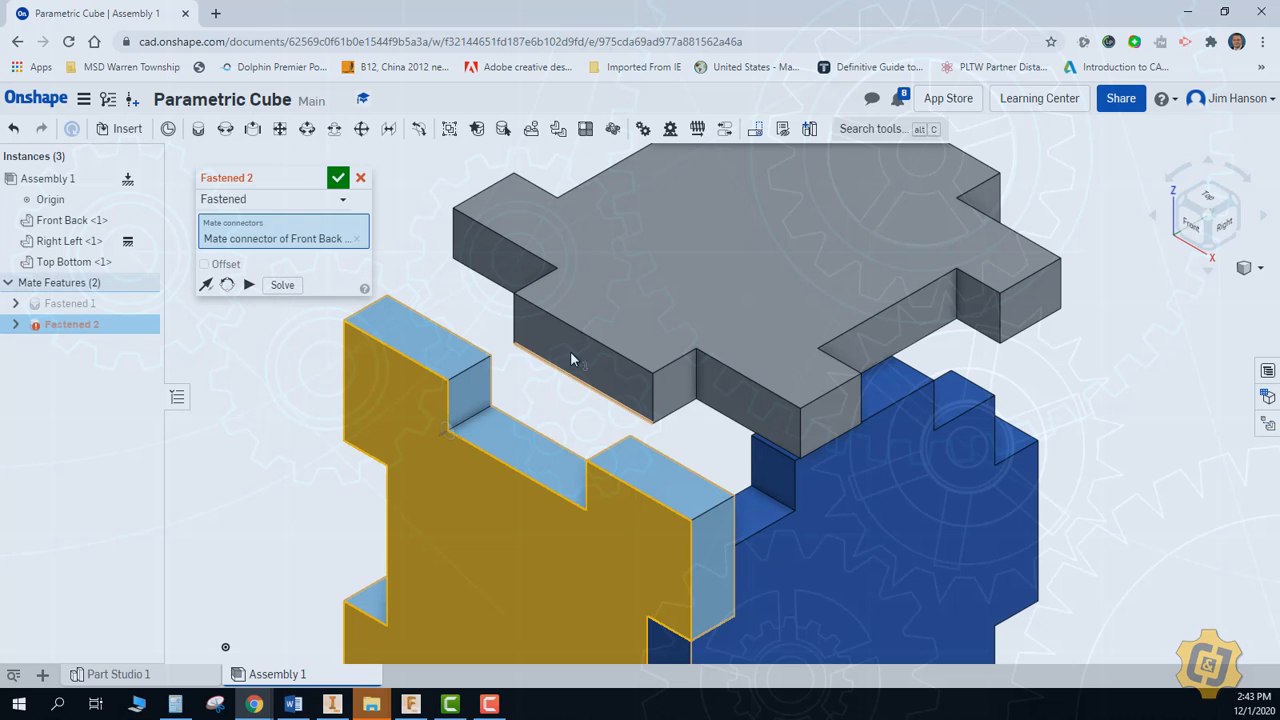
left_click(517, 352)
left_click(338, 177)
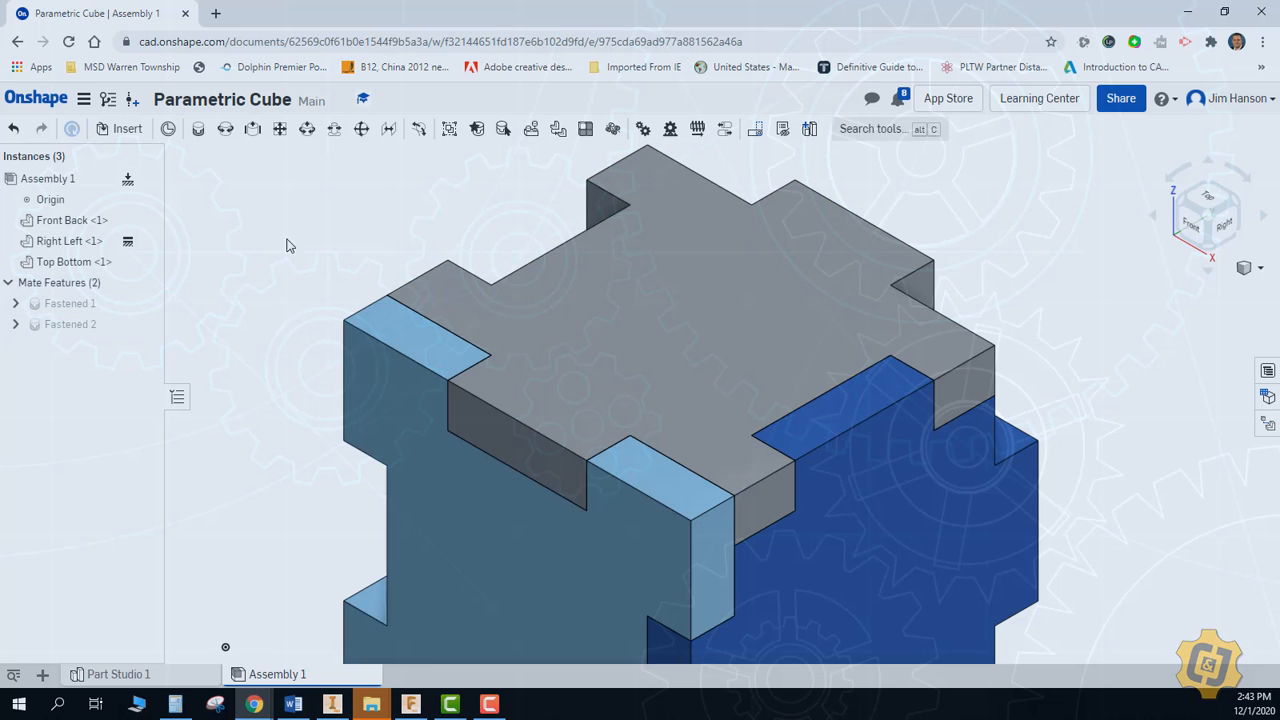
Copy the three mated plates together and paste a second set beside the original
scroll(236, 284, "down", 5)
middle_click_drag(246, 283, 360, 303)
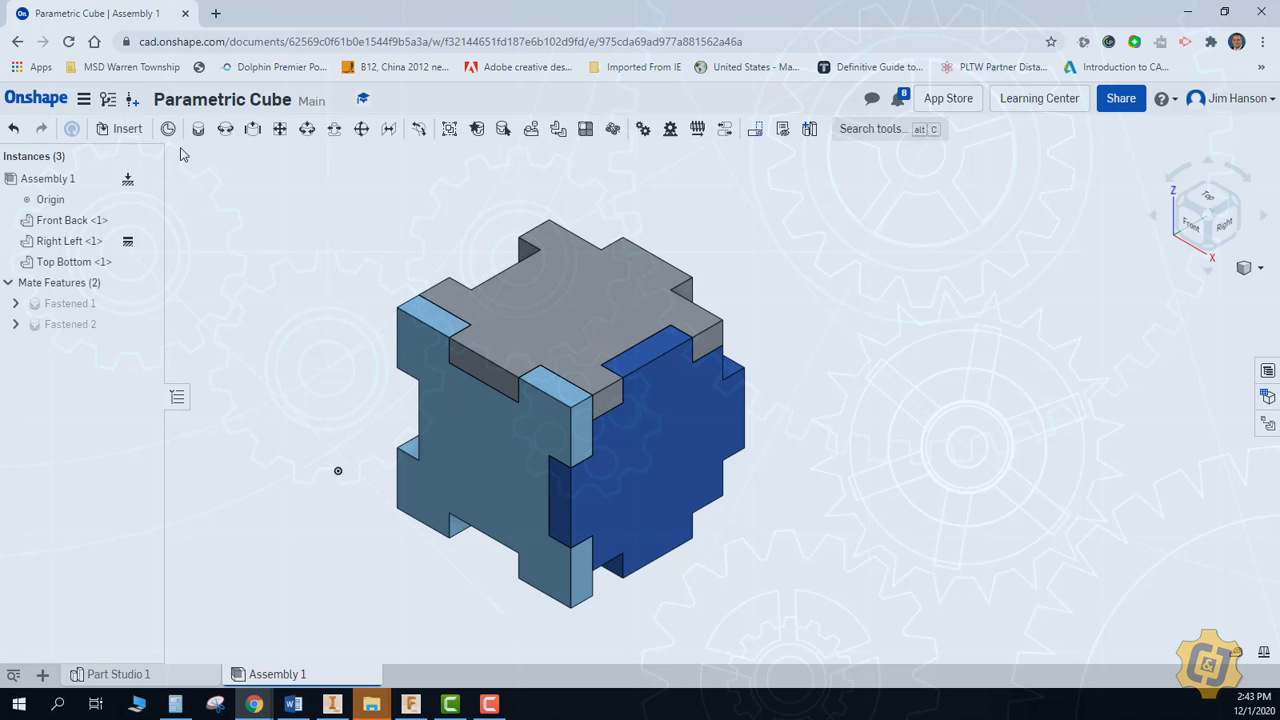
left_click(683, 467)
left_click(570, 330)
left_click(486, 443)
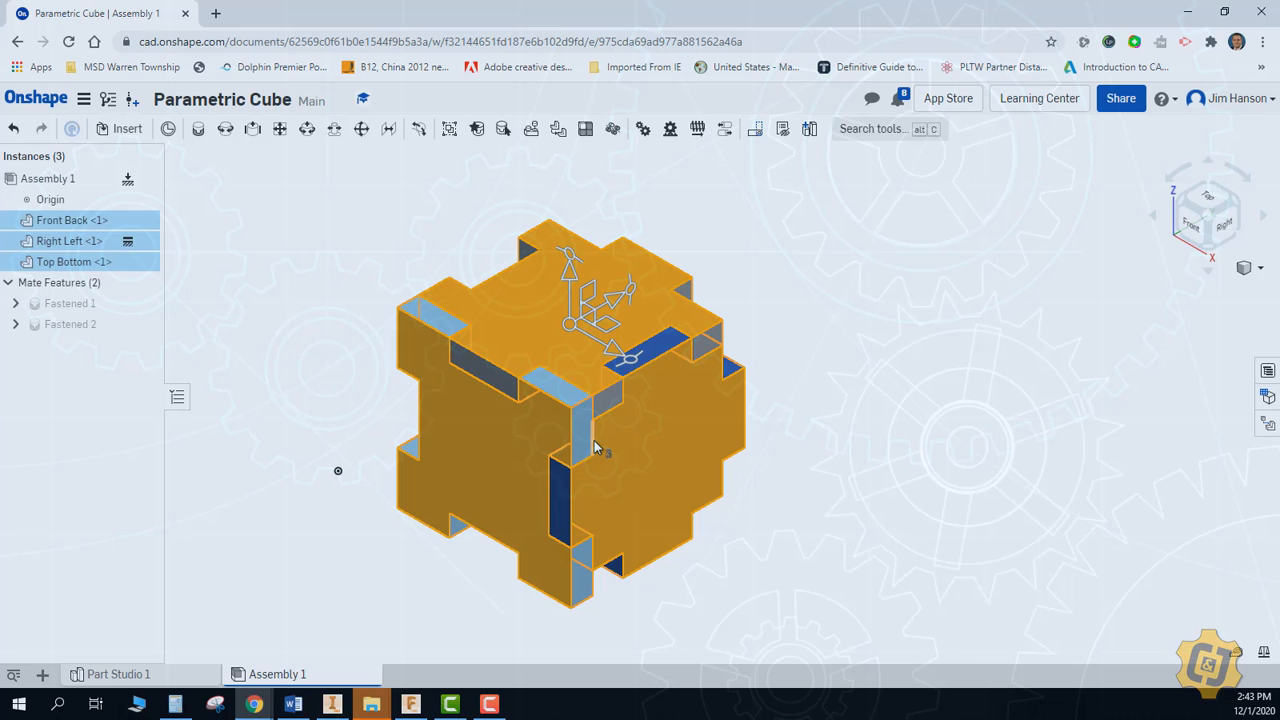
key("ctrl+c")
key("ctrl+v")
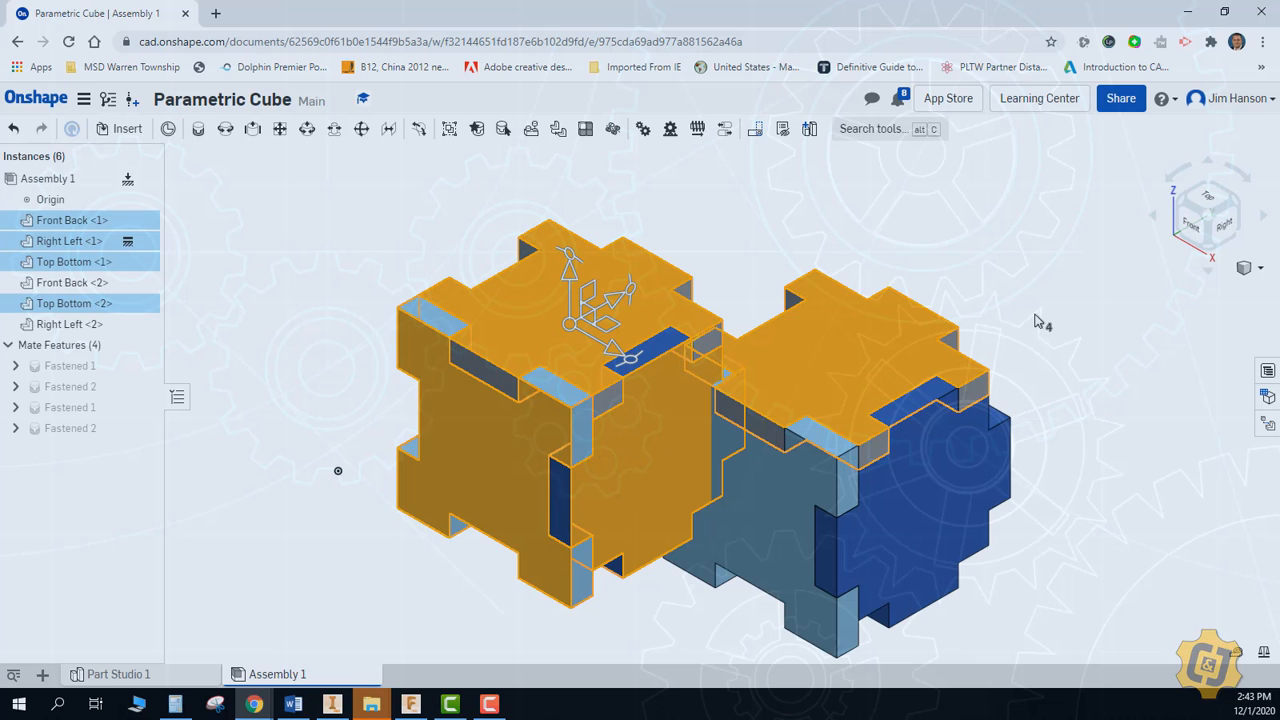
left_click(1030, 326)
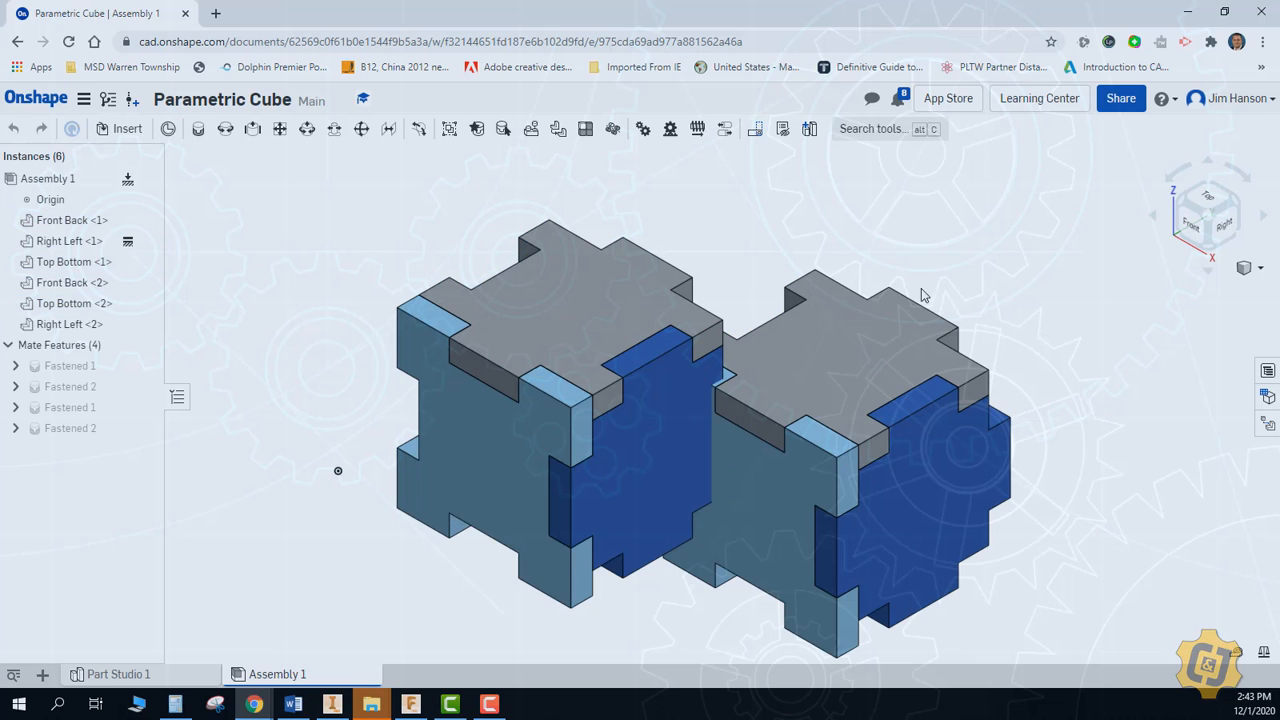
Move the pasted set of three plates away from the original set
left_click(914, 343)
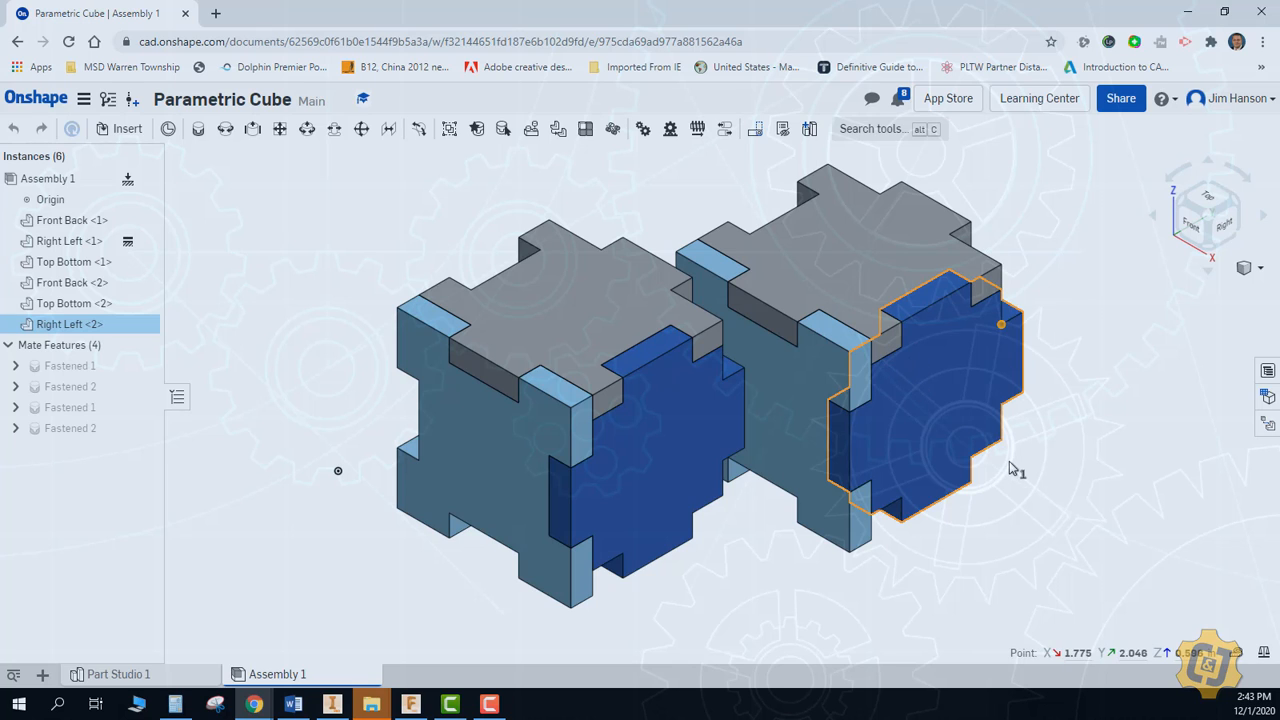
left_click_drag(1010, 471, 1028, 469)
left_click(1146, 364)
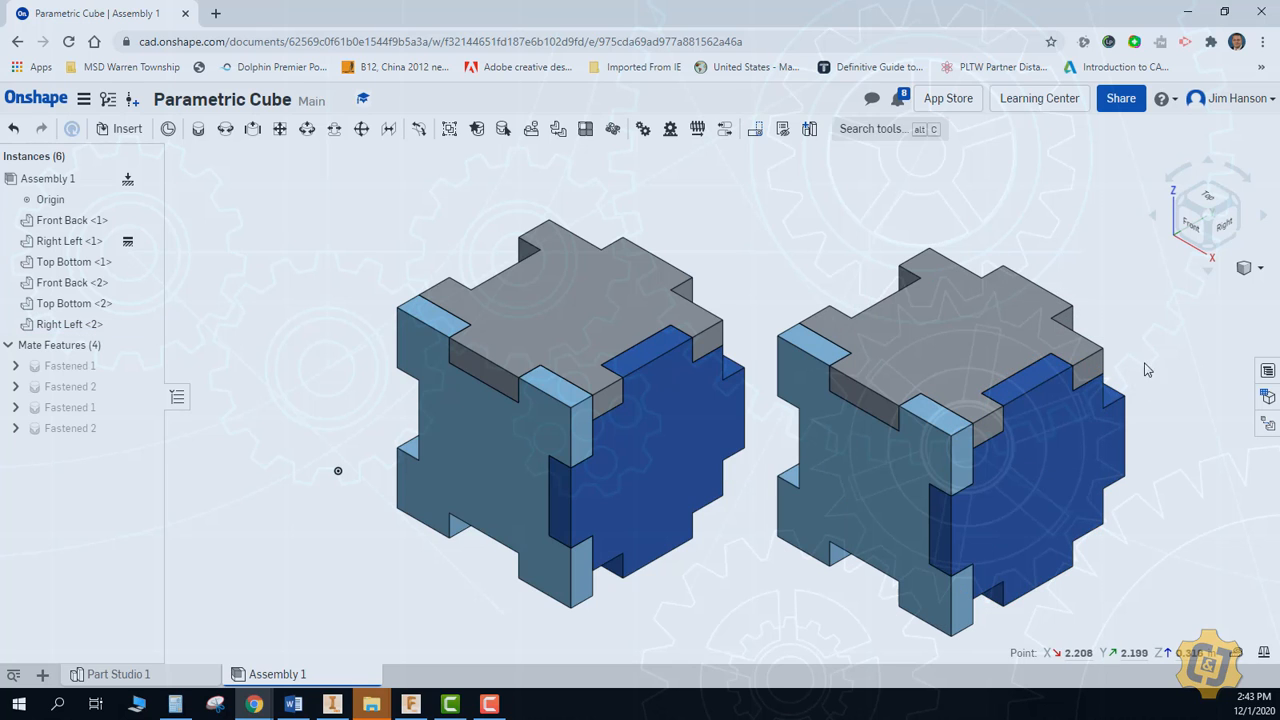
left_click_drag(1069, 429, 993, 507)
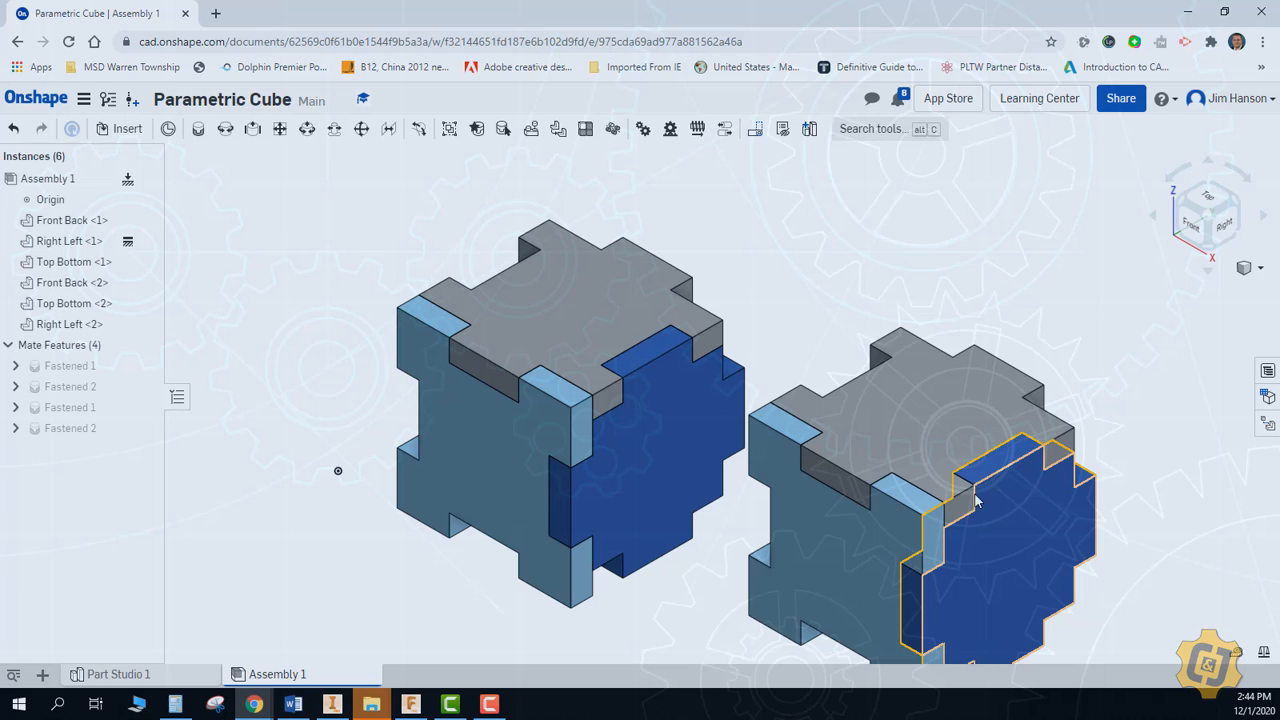
left_click_drag(921, 447, 937, 418)
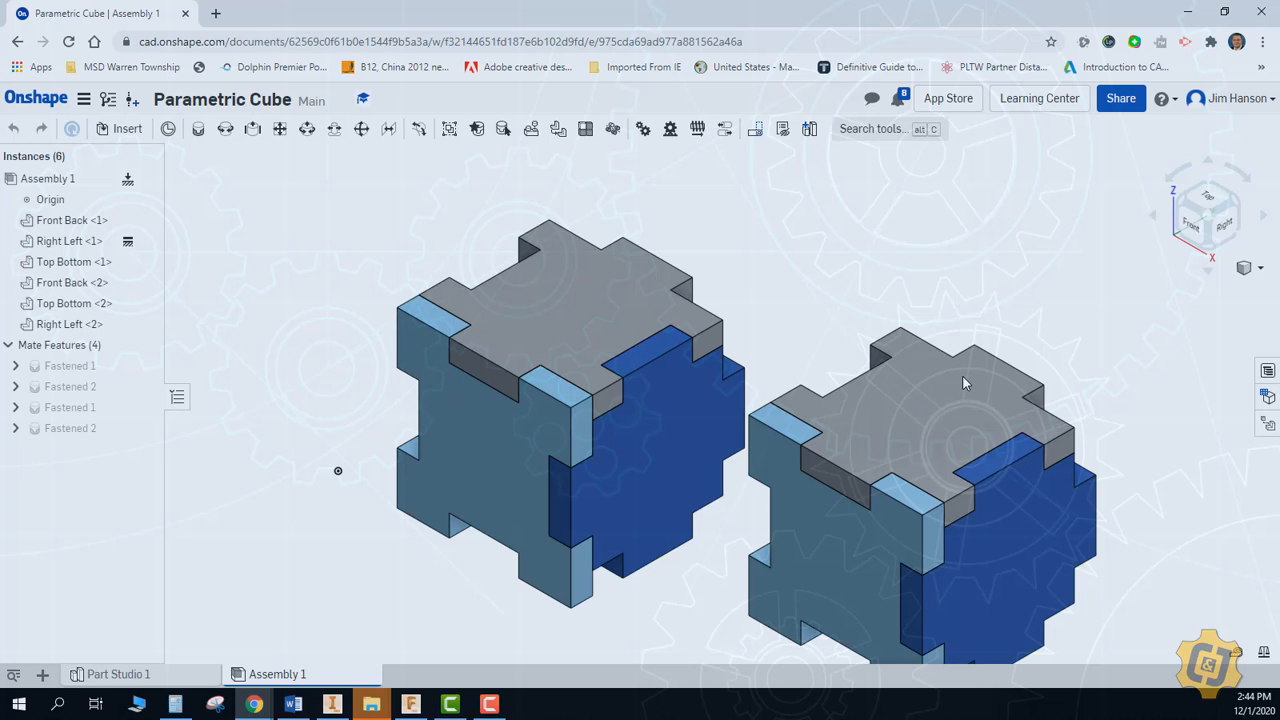
left_click_drag(962, 375, 958, 377)
Undo the moves of the copied set and the pasting of the three plates
key("ctrl+z")
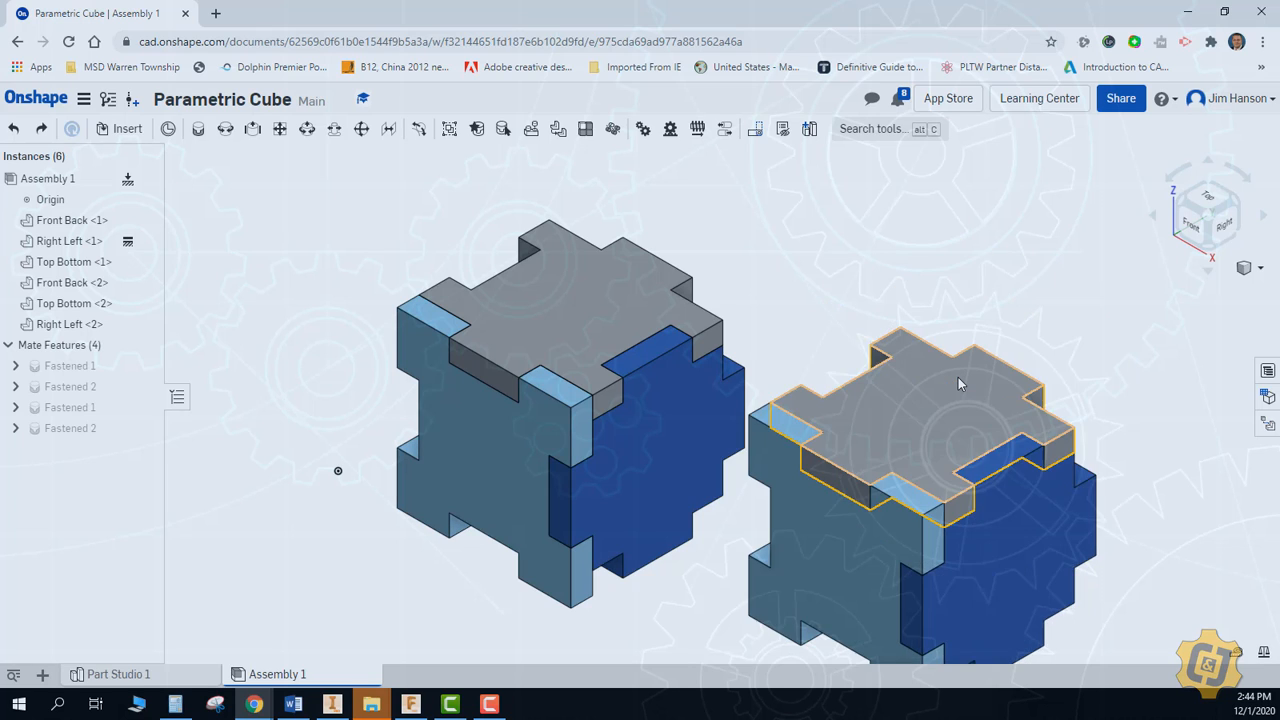
key("ctrl+z")
key("ctrl+z")
key("ctrl+z")
key("ctrl+z")
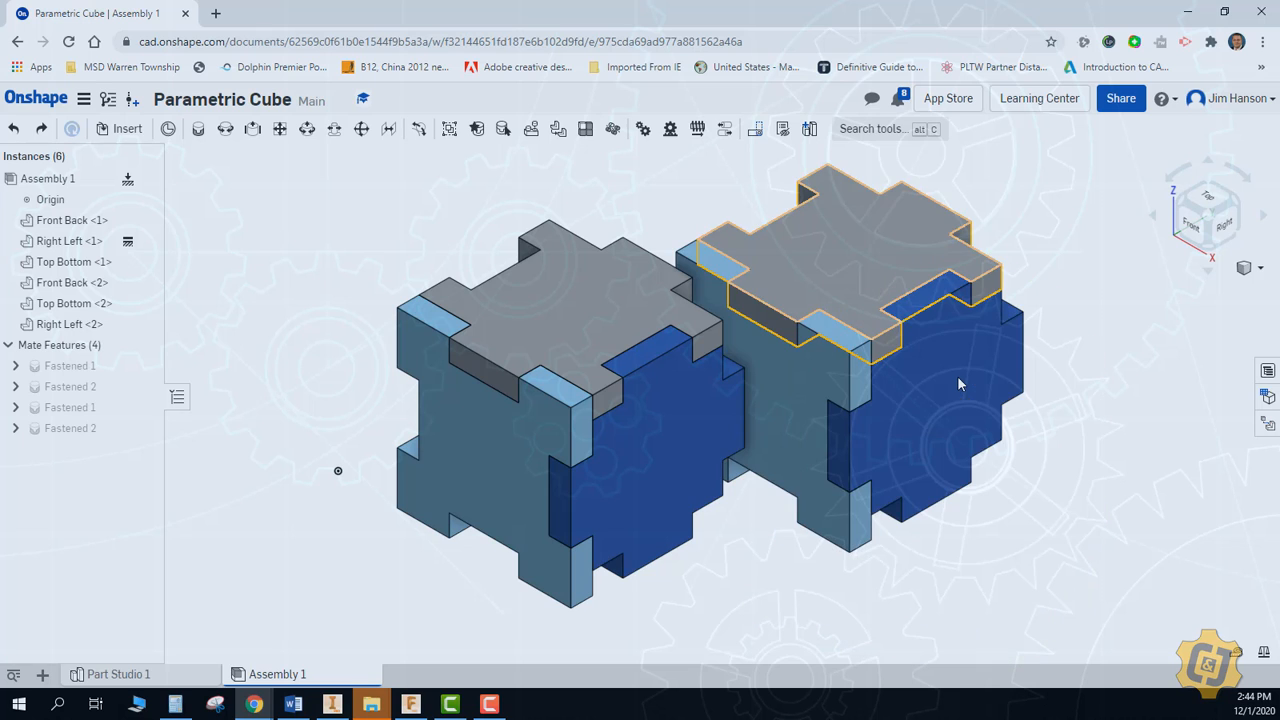
key("ctrl+z")
Duplicate the Right Left plate and the Top Bottom plate individually, placing the copies beside the cube
left_click(711, 463)
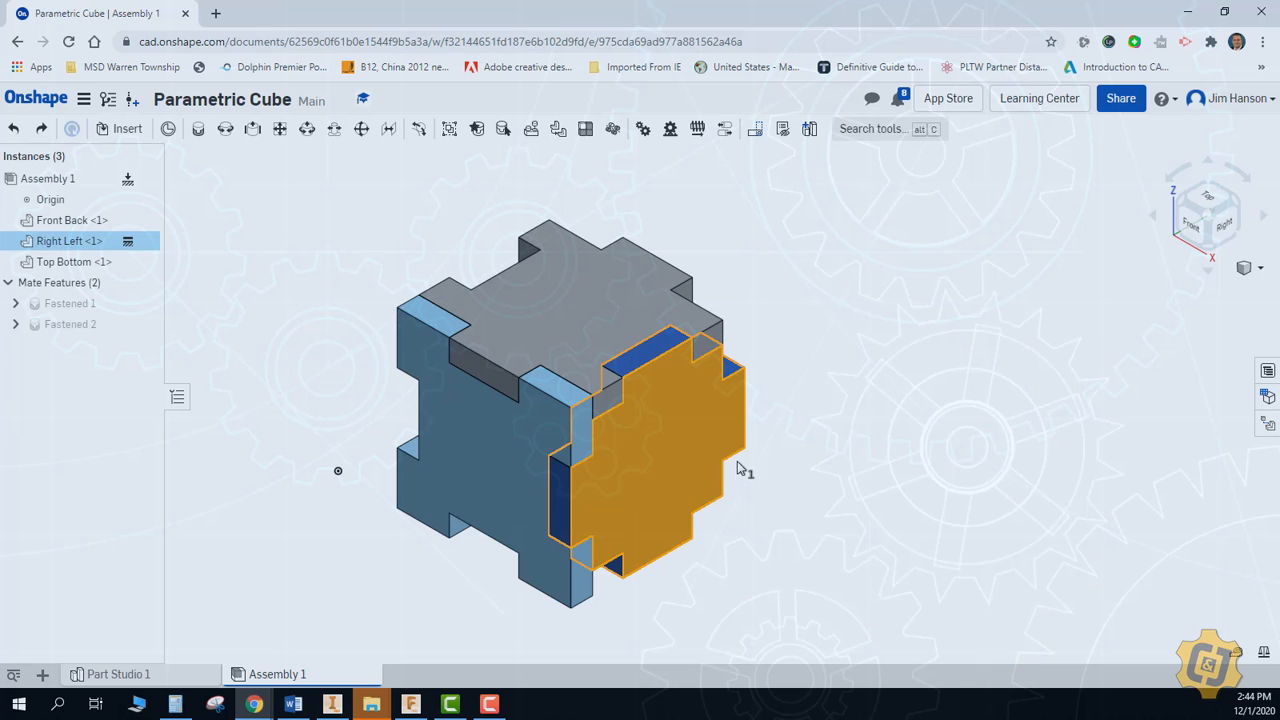
key("ctrl+c")
key("ctrl+v")
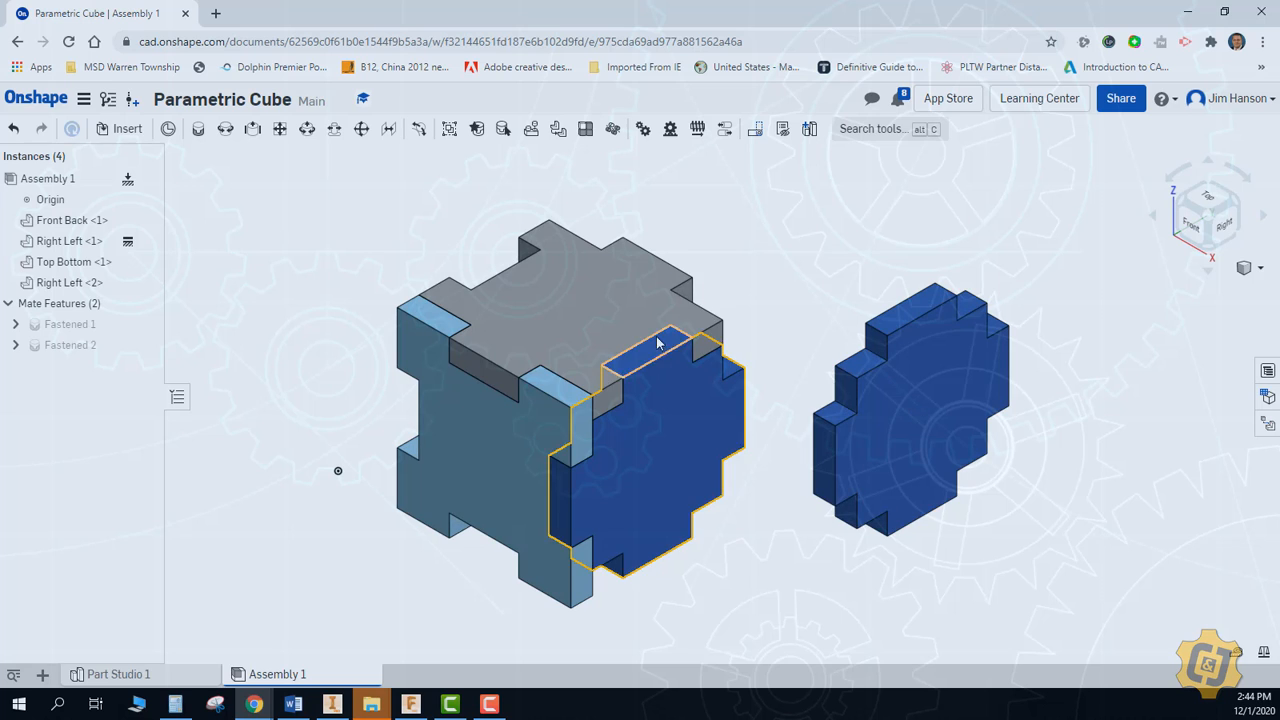
left_click(641, 310)
key("ctrl+c")
key("ctrl+v")
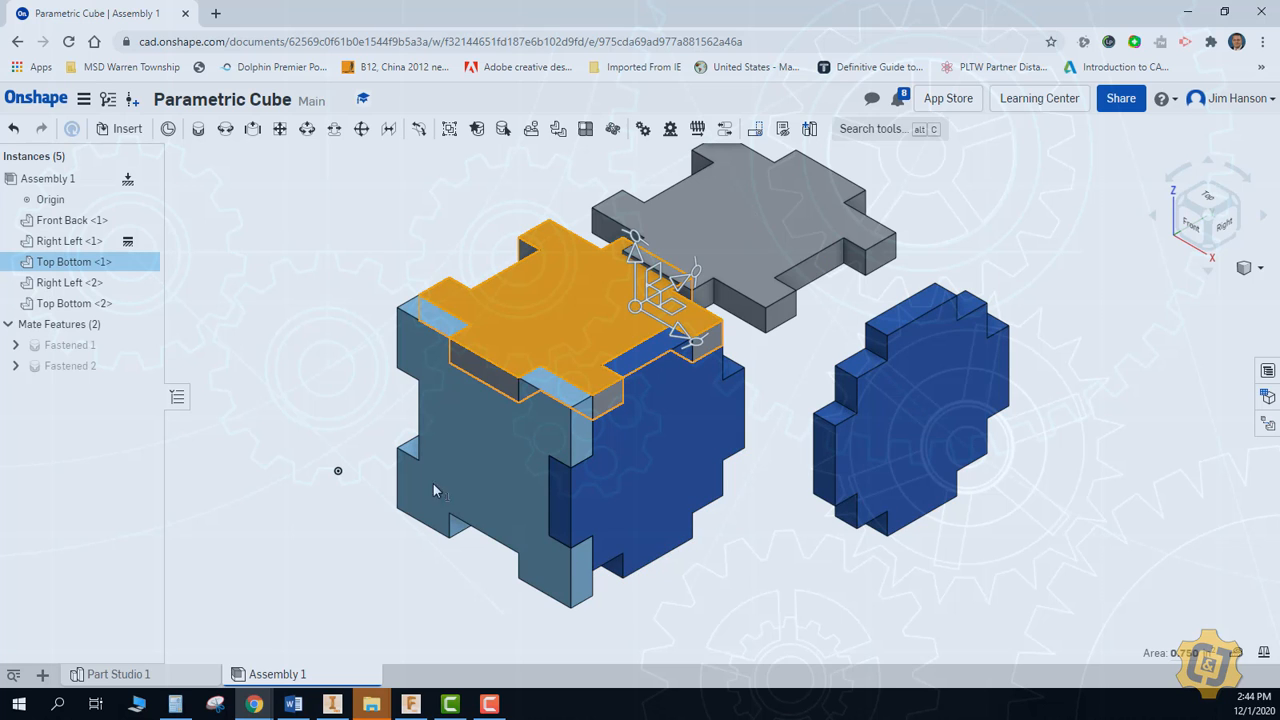
Paste a copy of the Front Back plate and delete the extra Top Bottom plate that comes with it
left_click(352, 608)
key("ctrl+v")
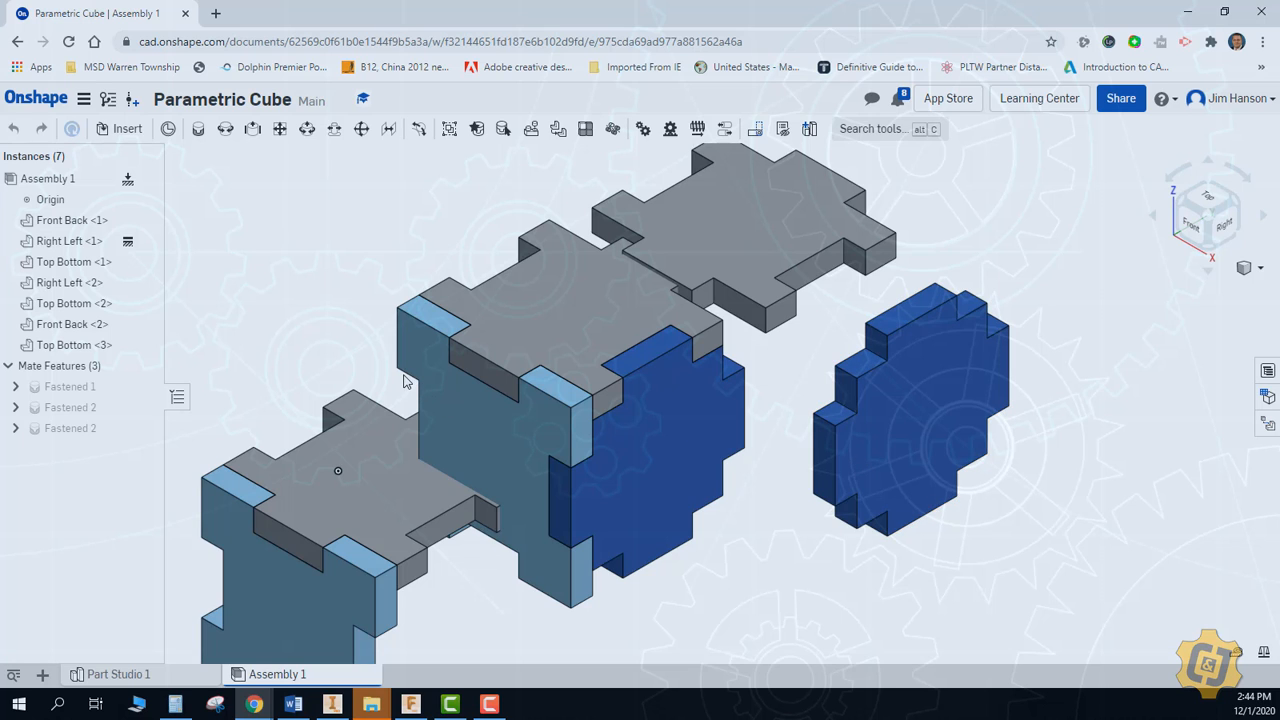
left_click(325, 474)
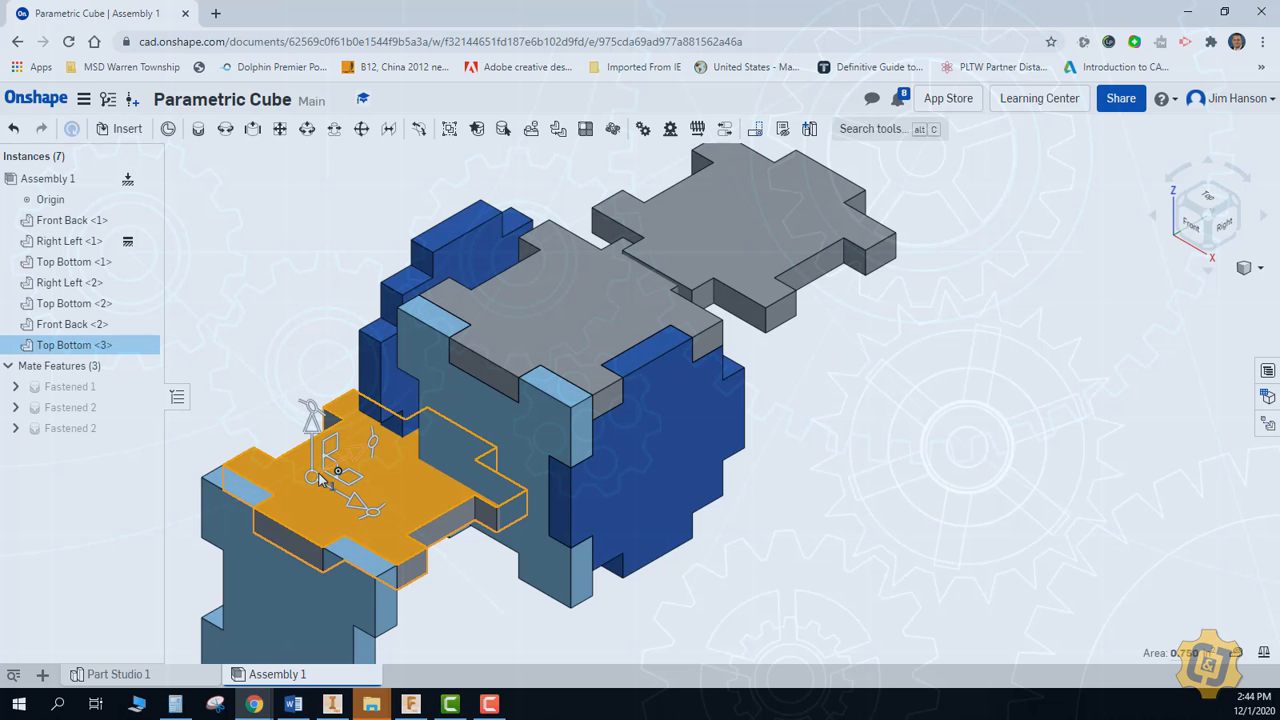
key("Delete")
Fasten the copied Right Left plate to the notch corner of the mated Top Bottom plate on the cube's open left side
right_click_drag(334, 471, 437, 487)
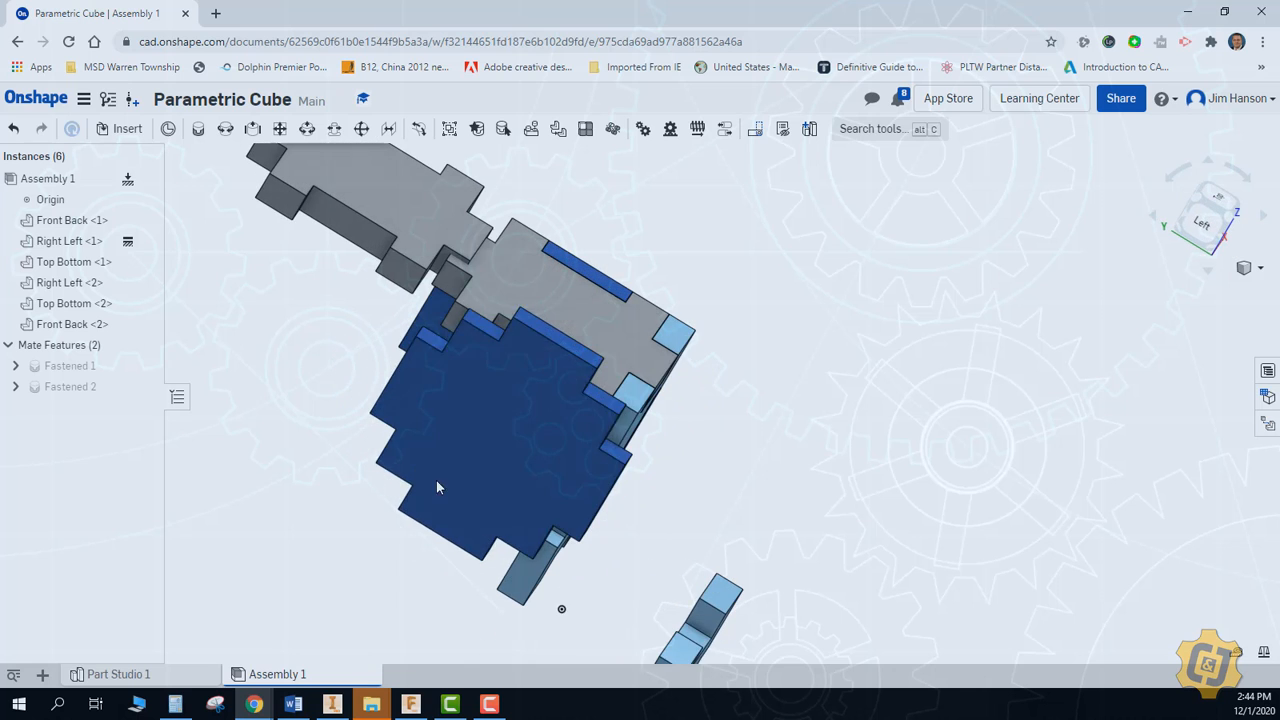
scroll(509, 402, "up", 3)
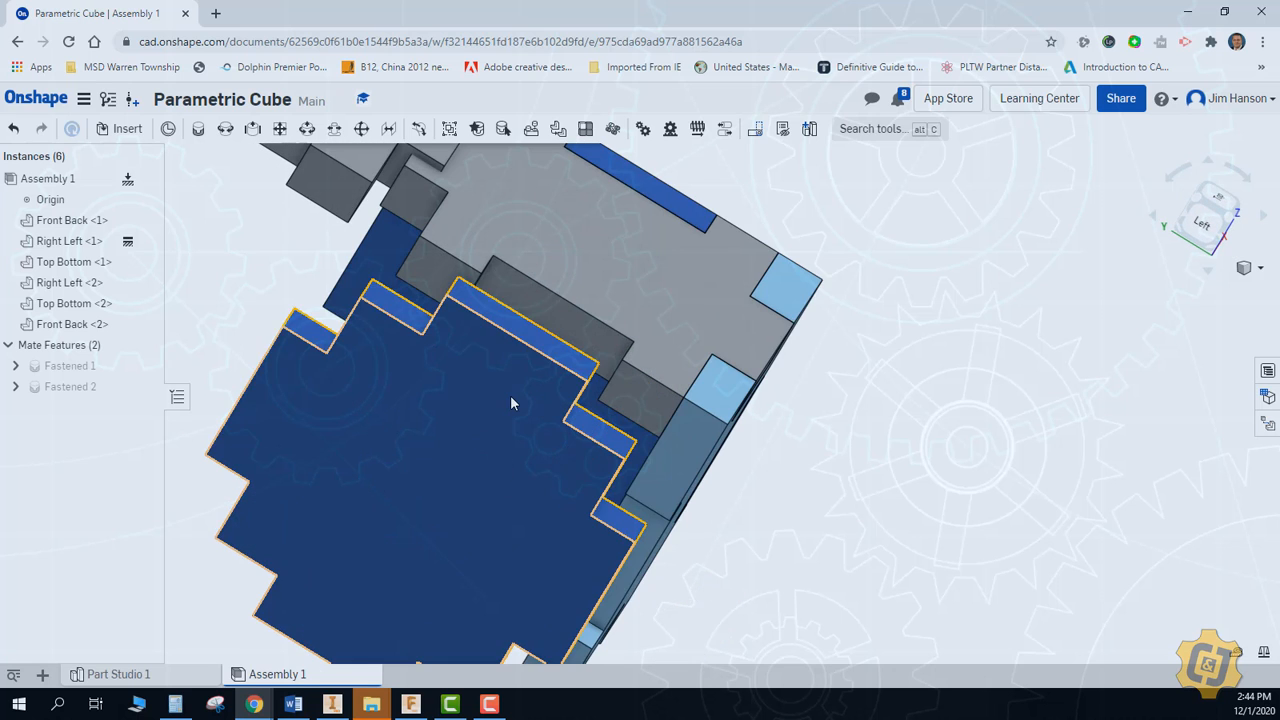
middle_click_drag(510, 396, 504, 488)
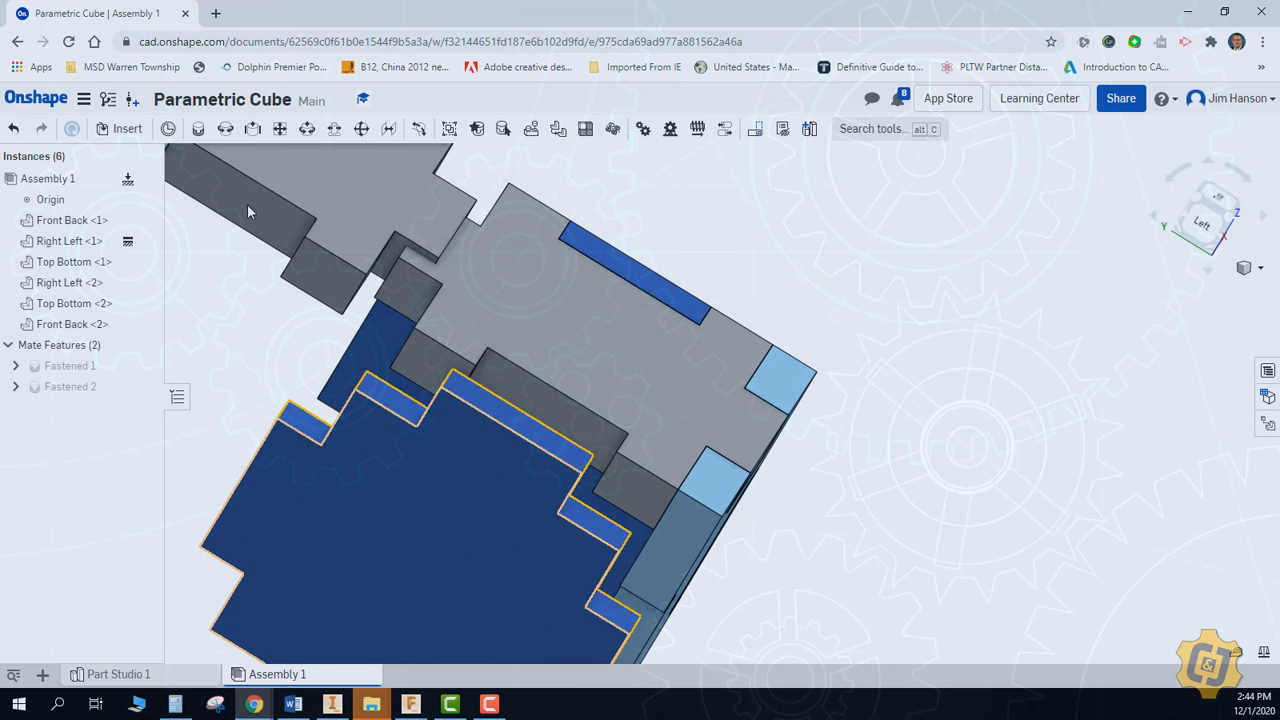
left_click(197, 130)
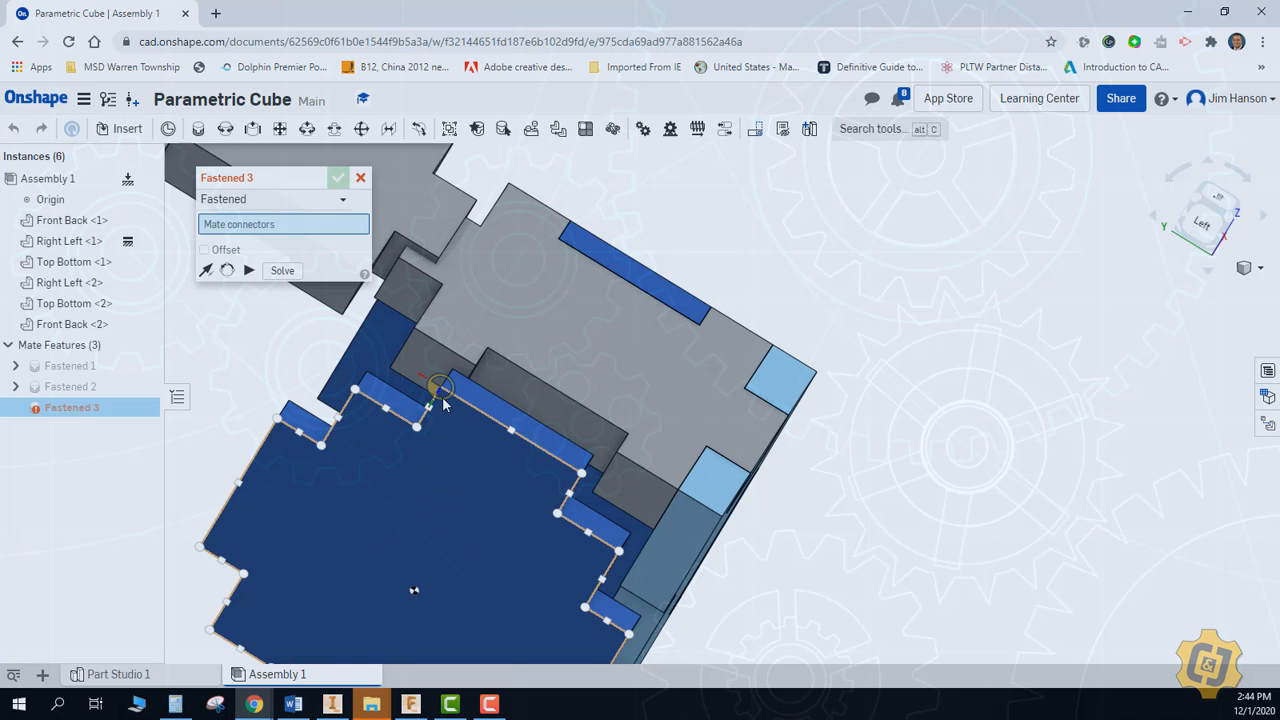
left_click(430, 378)
left_click(476, 405)
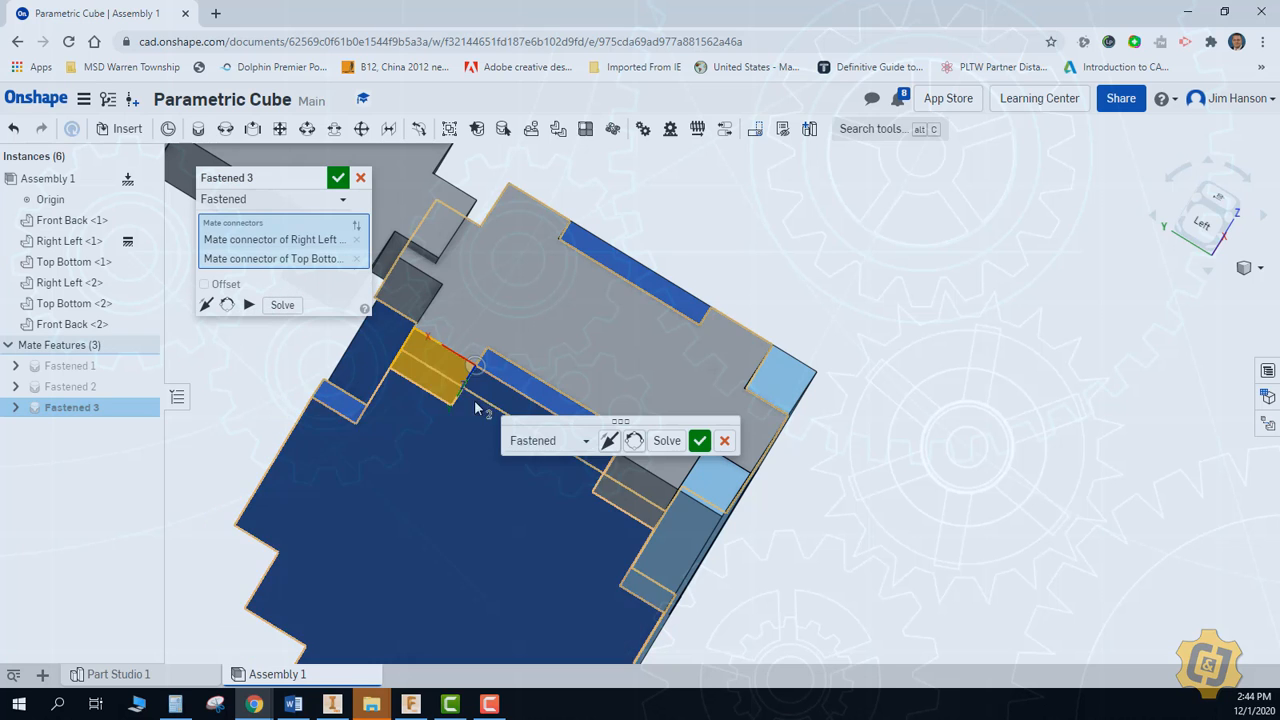
left_click(338, 177)
Move the copied Top Bottom and Front Back plates clear of the cube's open back side
mouse_move(449, 523)
right_mouse_down()
mouse_move(466, 480)
mouse_move(603, 303)
mouse_move(663, 520)
mouse_move(722, 456)
mouse_move(737, 537)
mouse_move(754, 484)
mouse_move(736, 469)
mouse_move(741, 510)
mouse_move(736, 360)
right_mouse_up()
left_click_drag(821, 377, 800, 424)
left_click(822, 277)
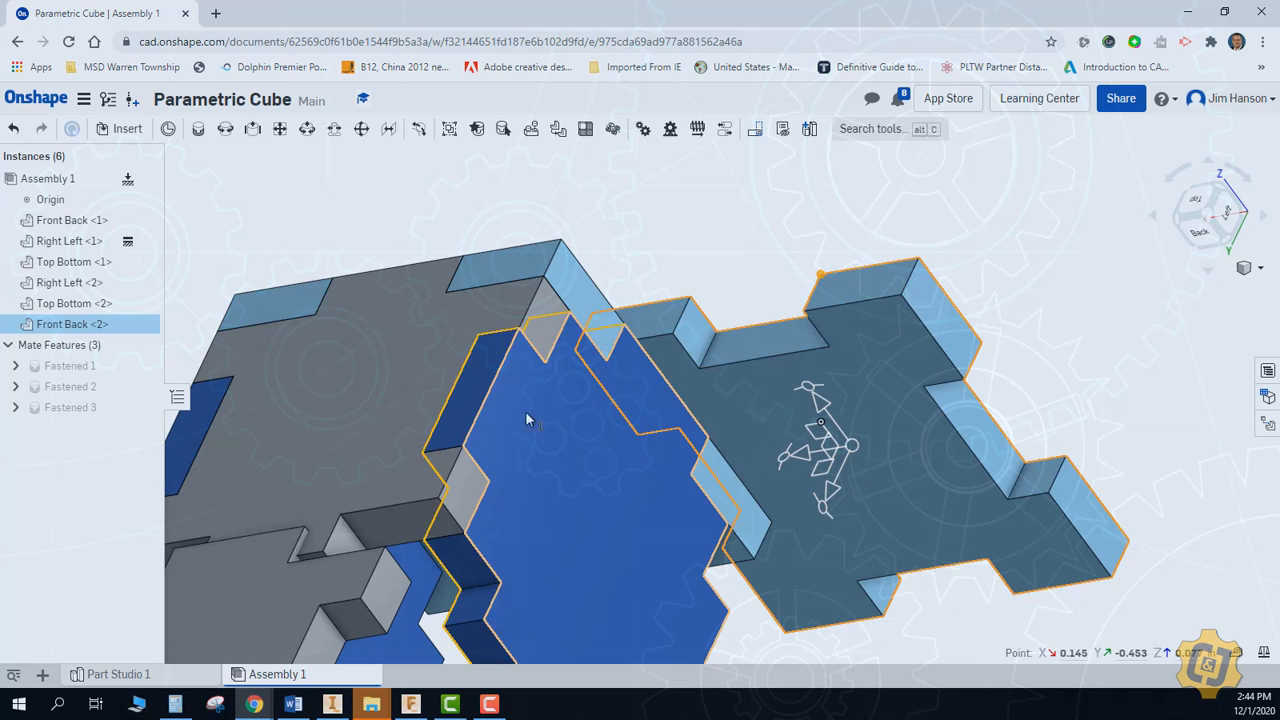
left_click(341, 516)
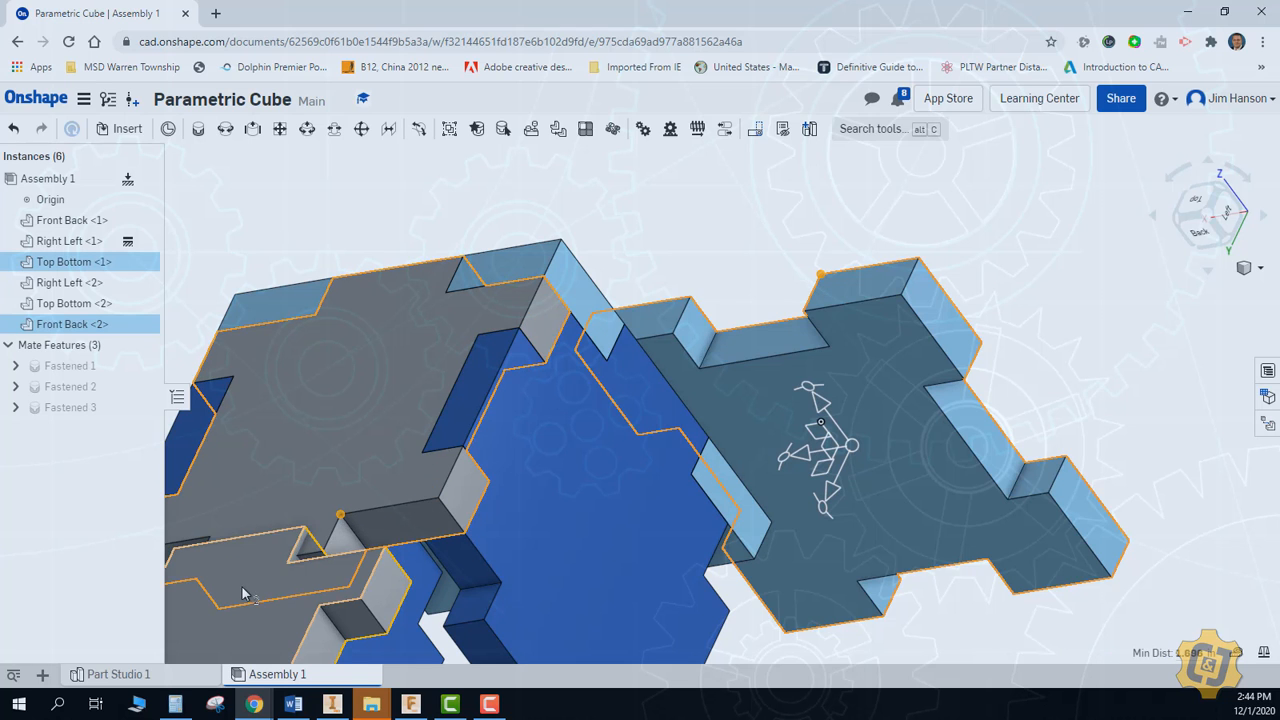
left_click_drag(242, 603, 252, 690)
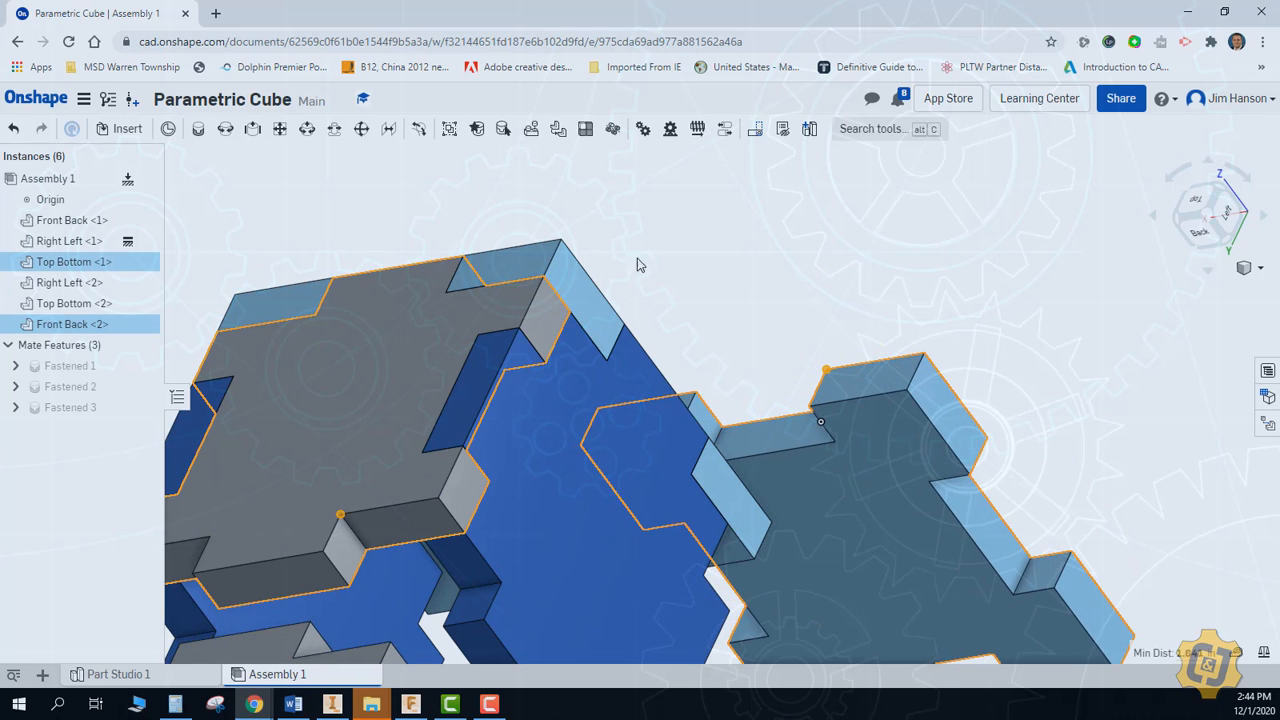
left_click(640, 264)
left_click_drag(855, 450, 862, 305)
Fasten the copied Front Back plate's tab corner to the matching notch corner of the Top Bottom plate, closing the cube's open back side
left_click(200, 129)
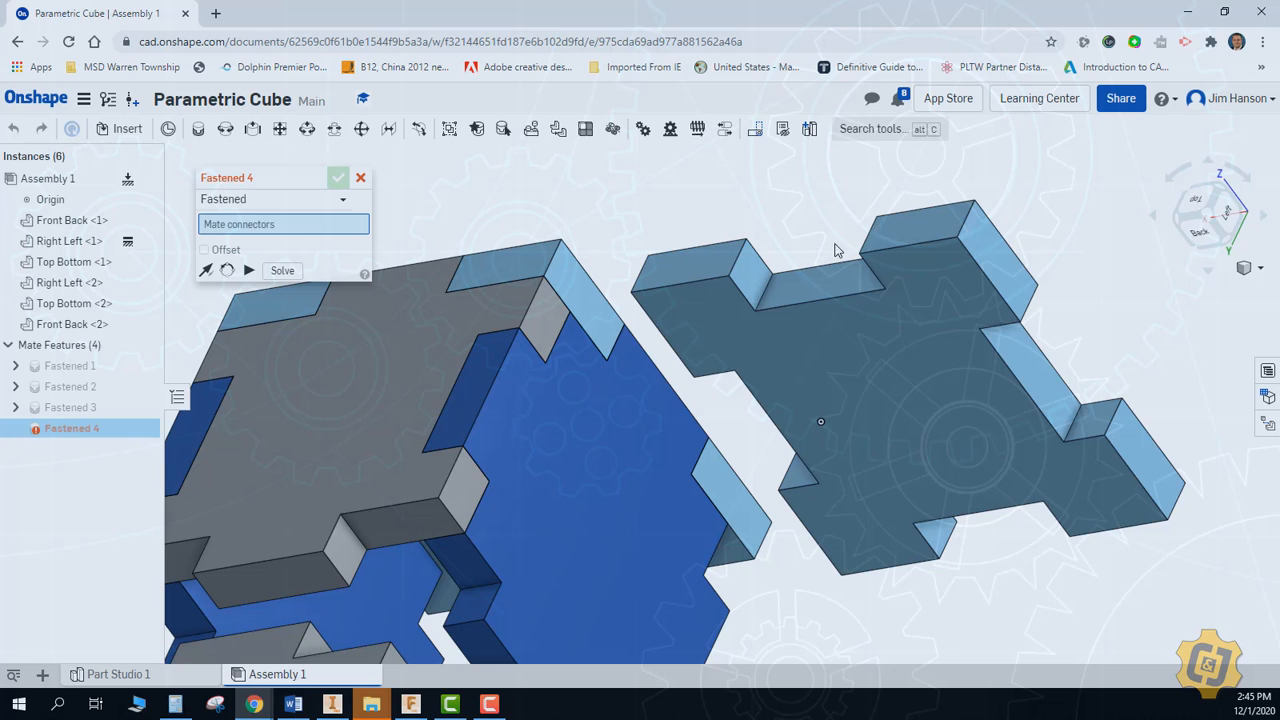
left_click(878, 226)
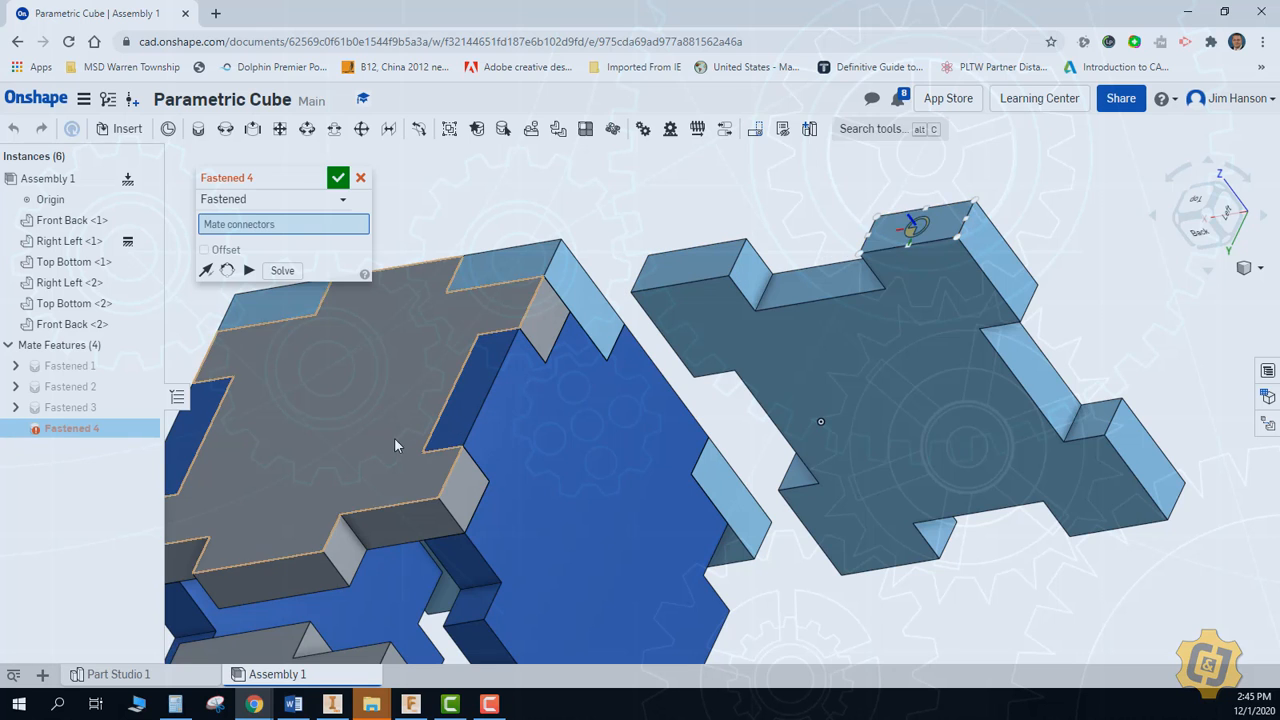
left_click(349, 515)
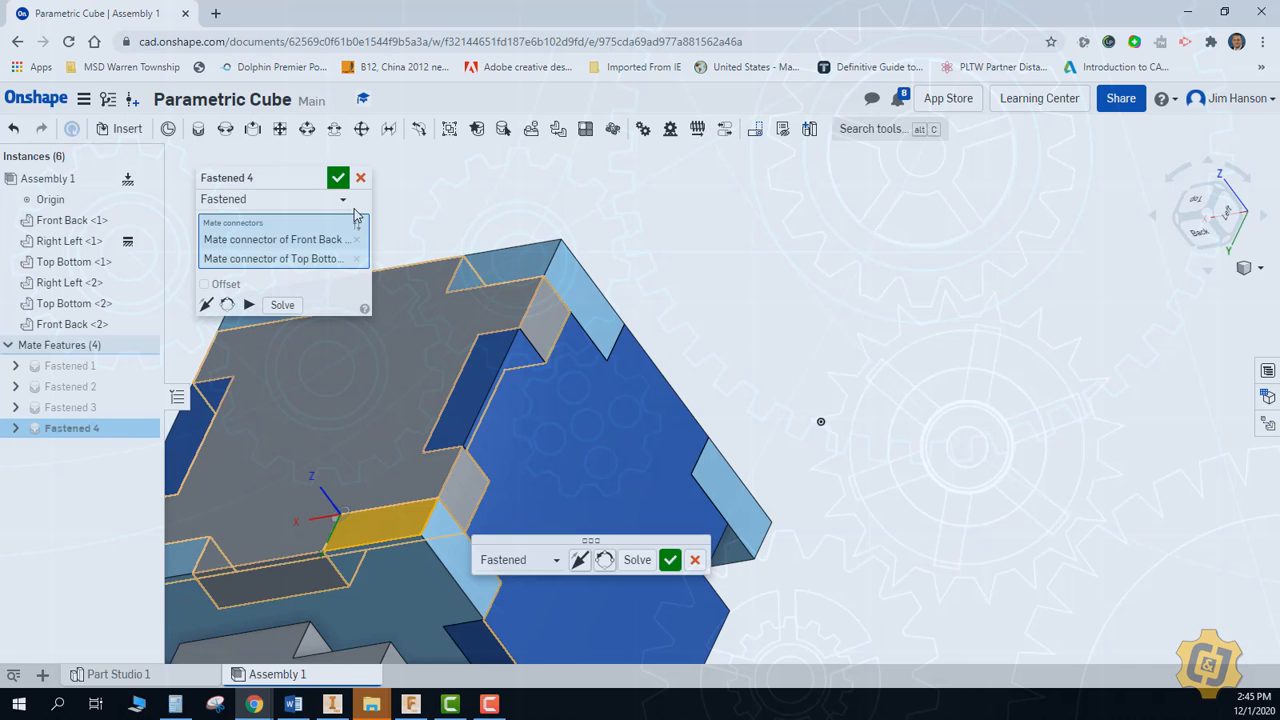
left_click(338, 177)
Fasten the copied Top Bottom plate lying under the cube to the lower notch corner of the Front Back plate
right_click(728, 292)
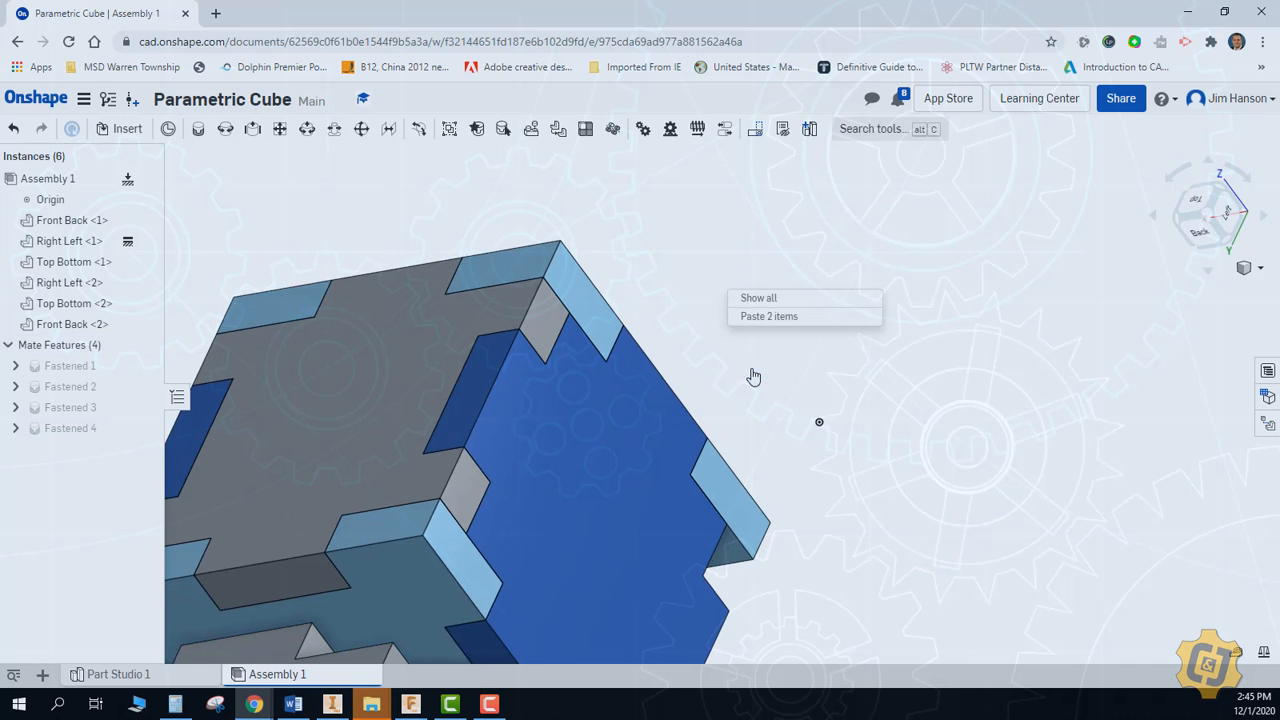
left_click(754, 376)
left_click_drag(855, 337, 665, 620)
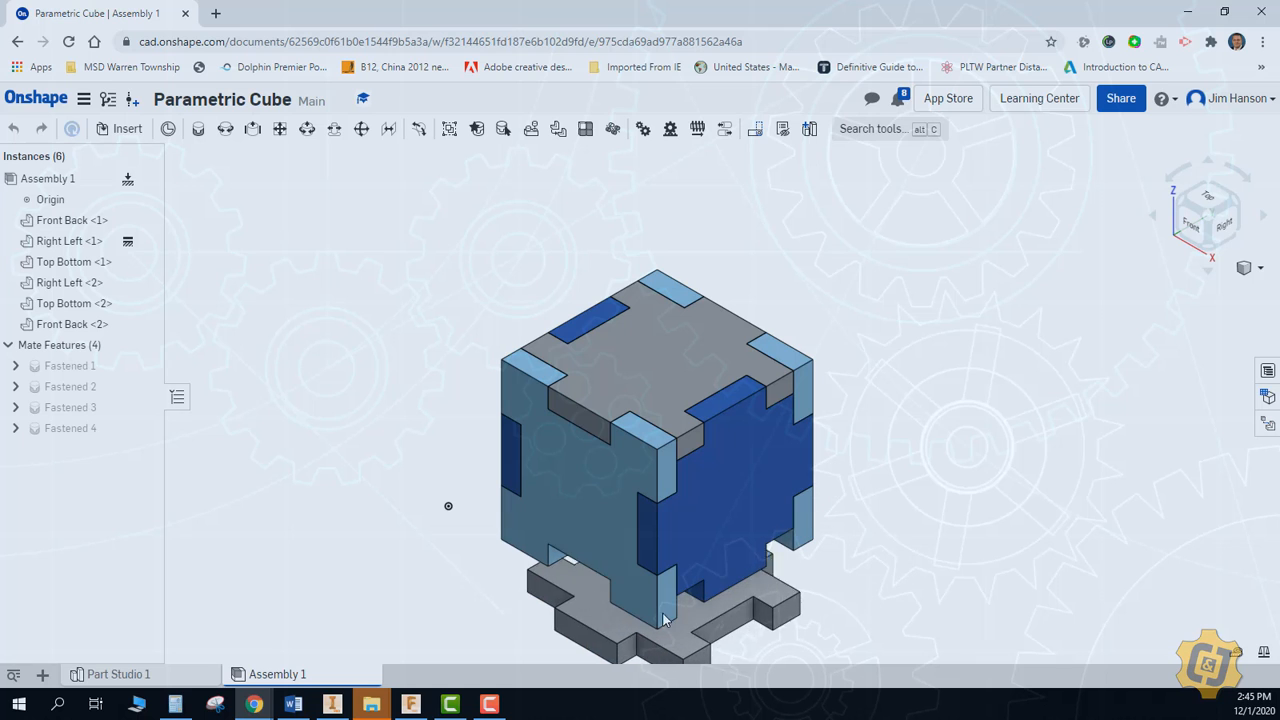
scroll(607, 545, "up", 10)
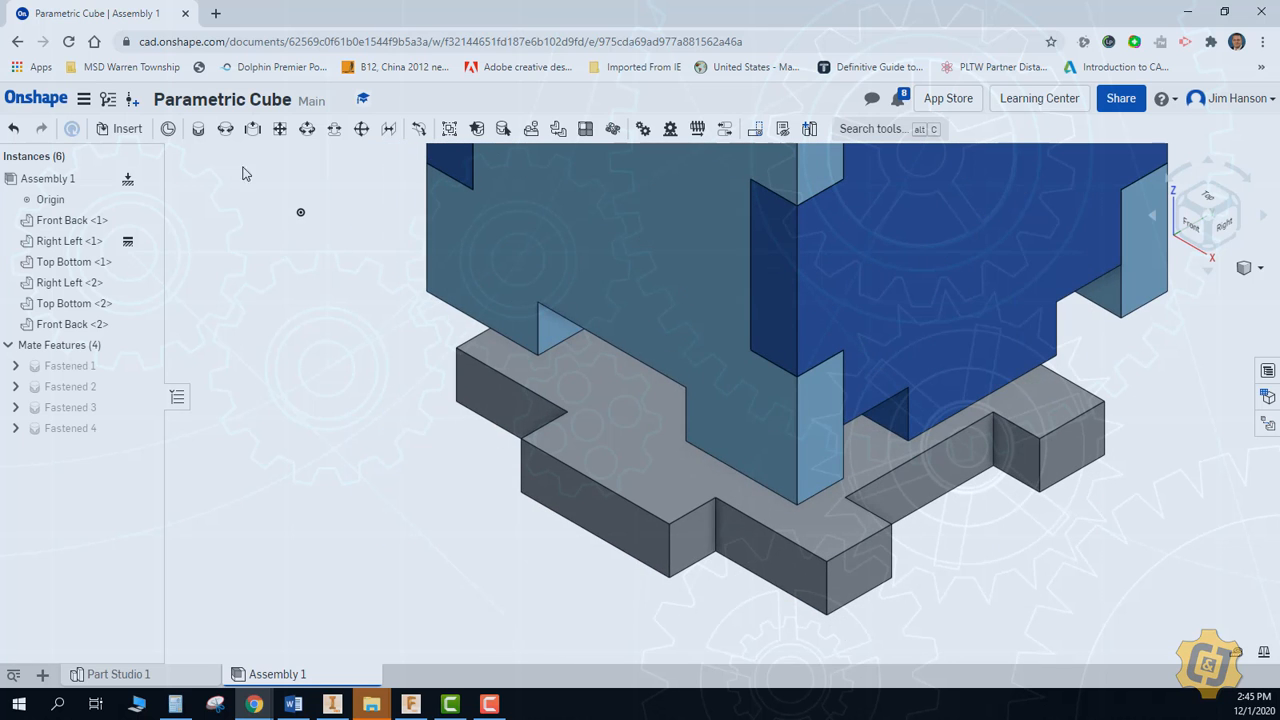
left_click(208, 138)
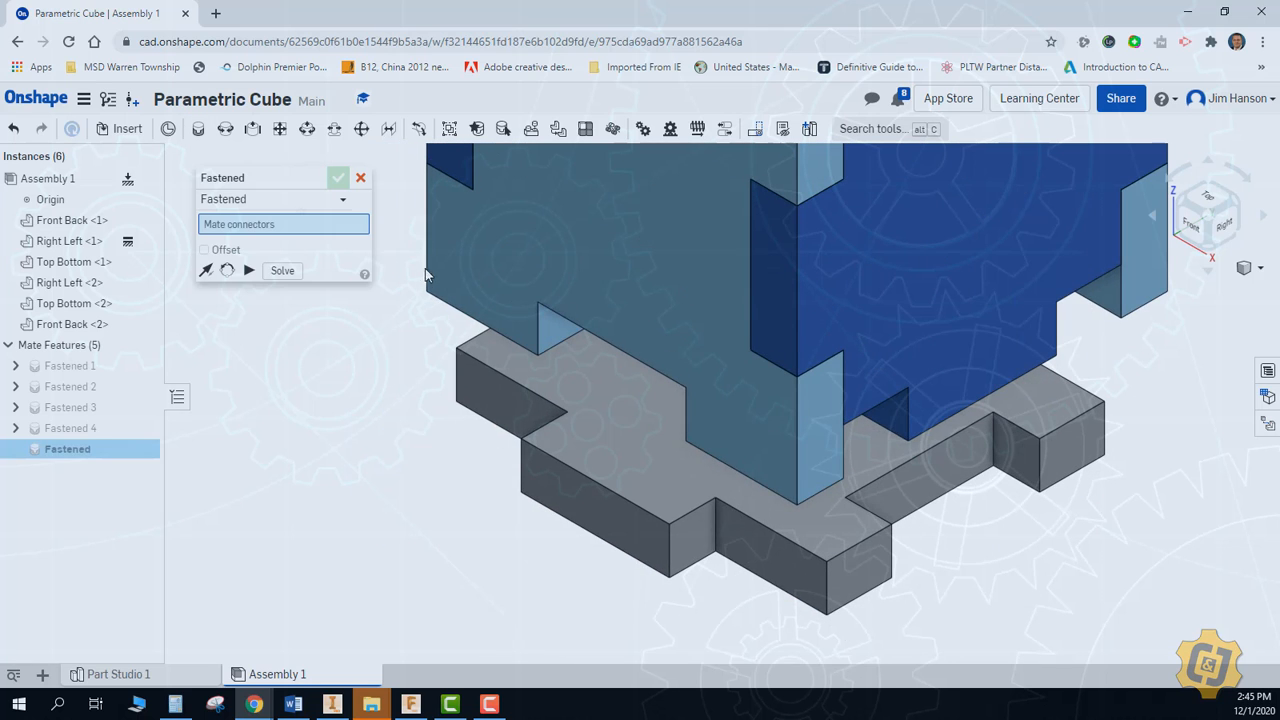
left_click(537, 300)
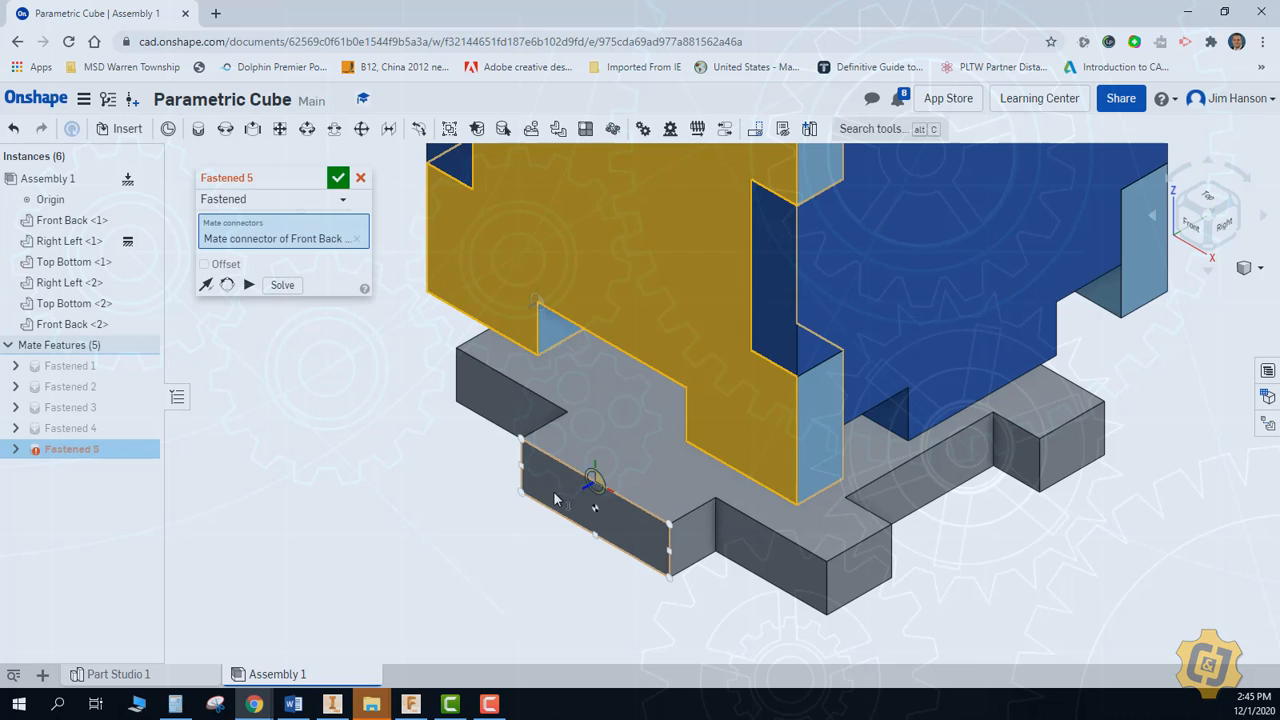
left_click(520, 444)
left_click(338, 177)
right_click(277, 371)
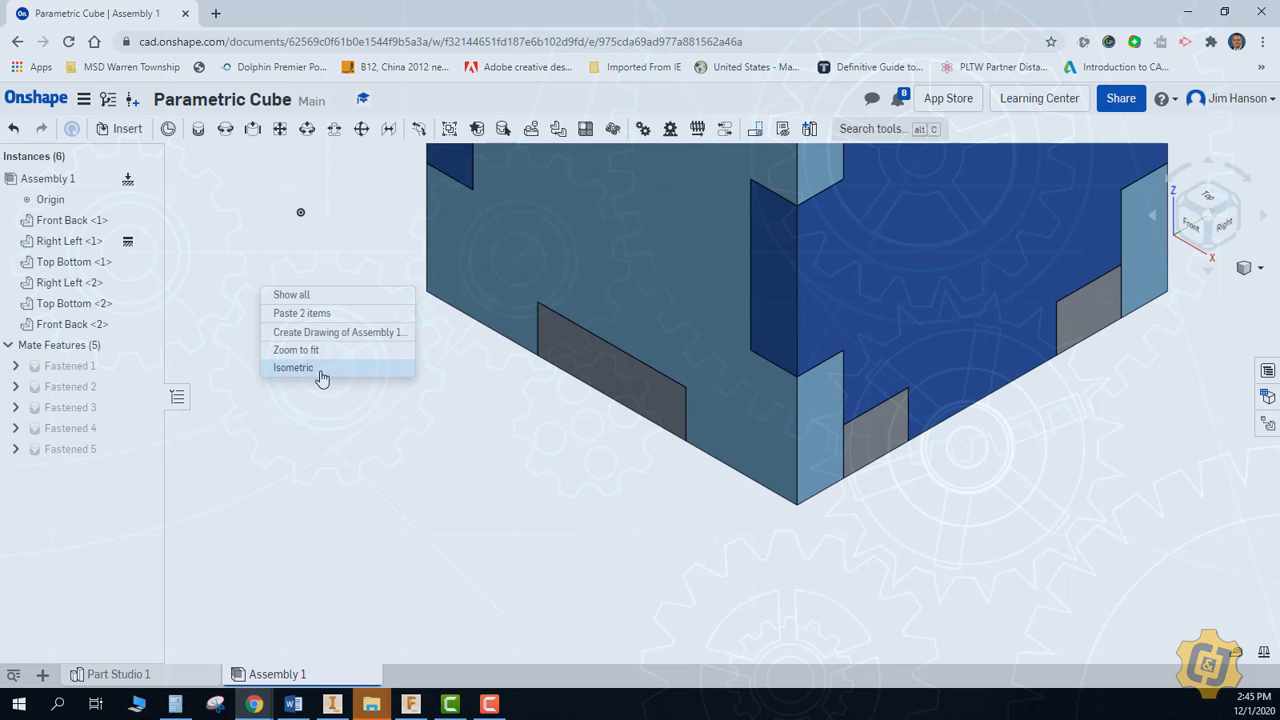
left_click(321, 368)
right_click(386, 420)
left_click(400, 494)
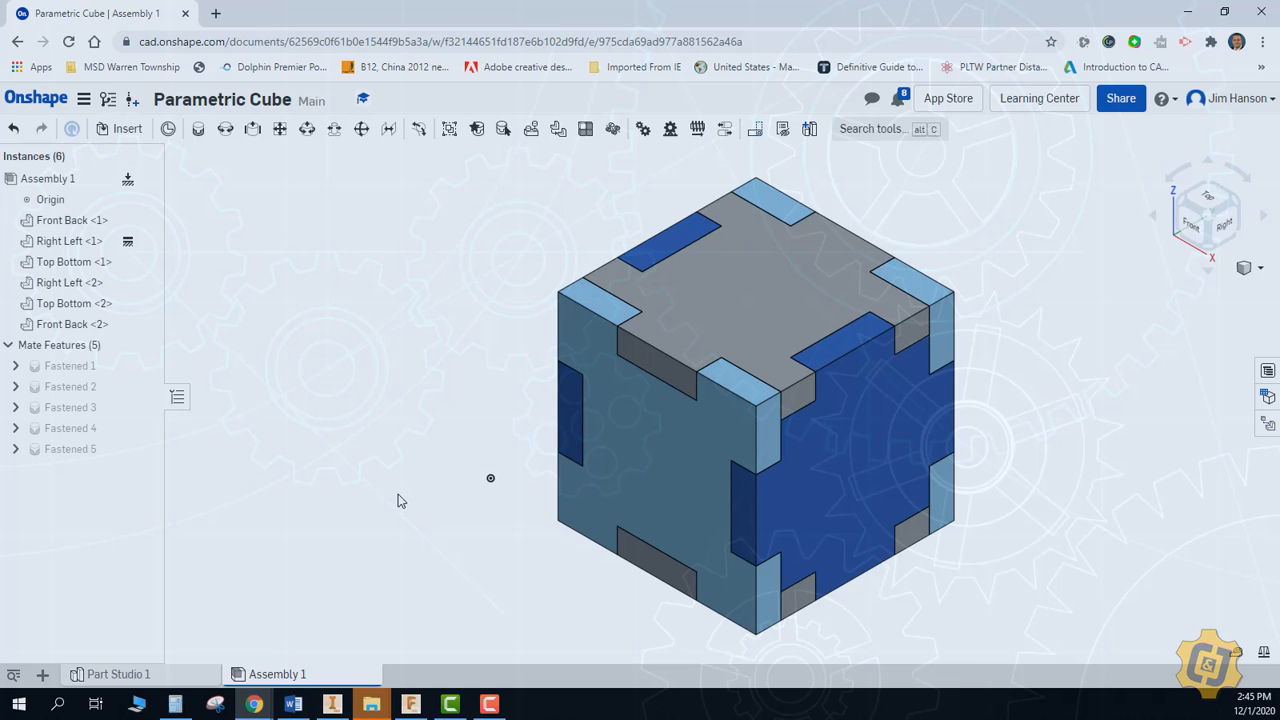
In Part Studio 1, set the Height variable to 2 in, Depth to 4 in and Width to 3 in
left_click(174, 675)
double_click(84, 312)
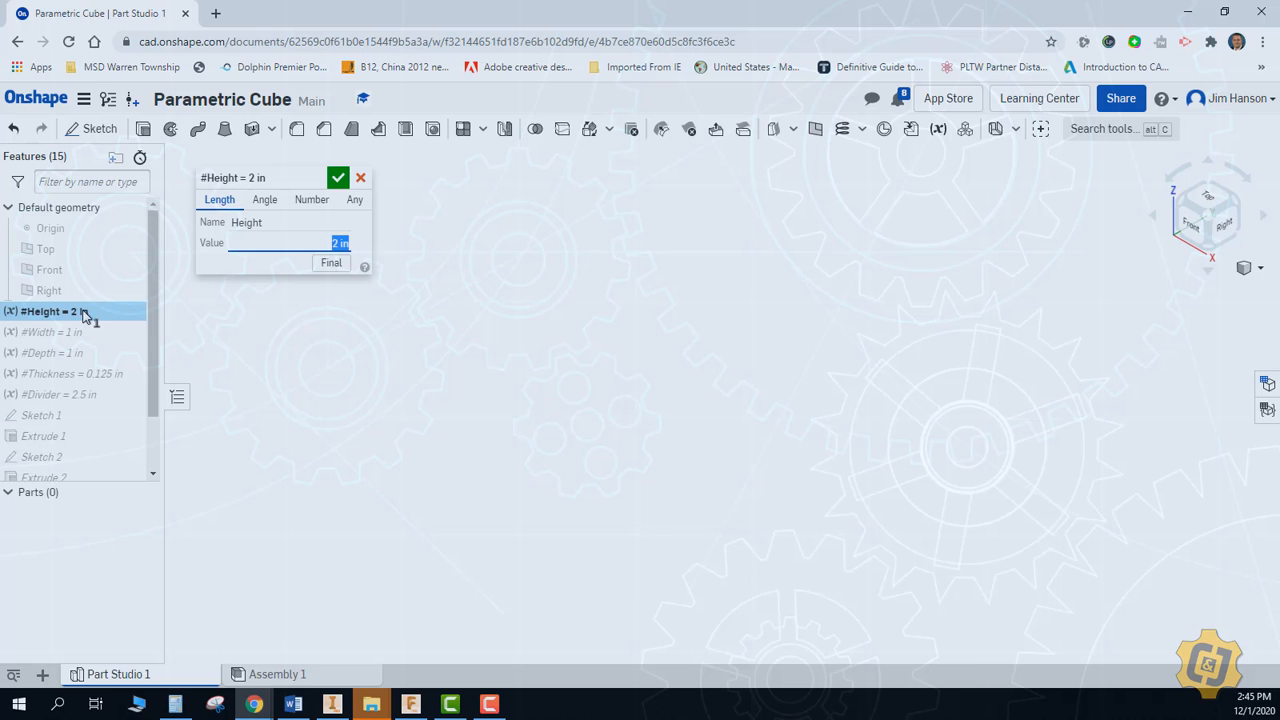
left_click(338, 178)
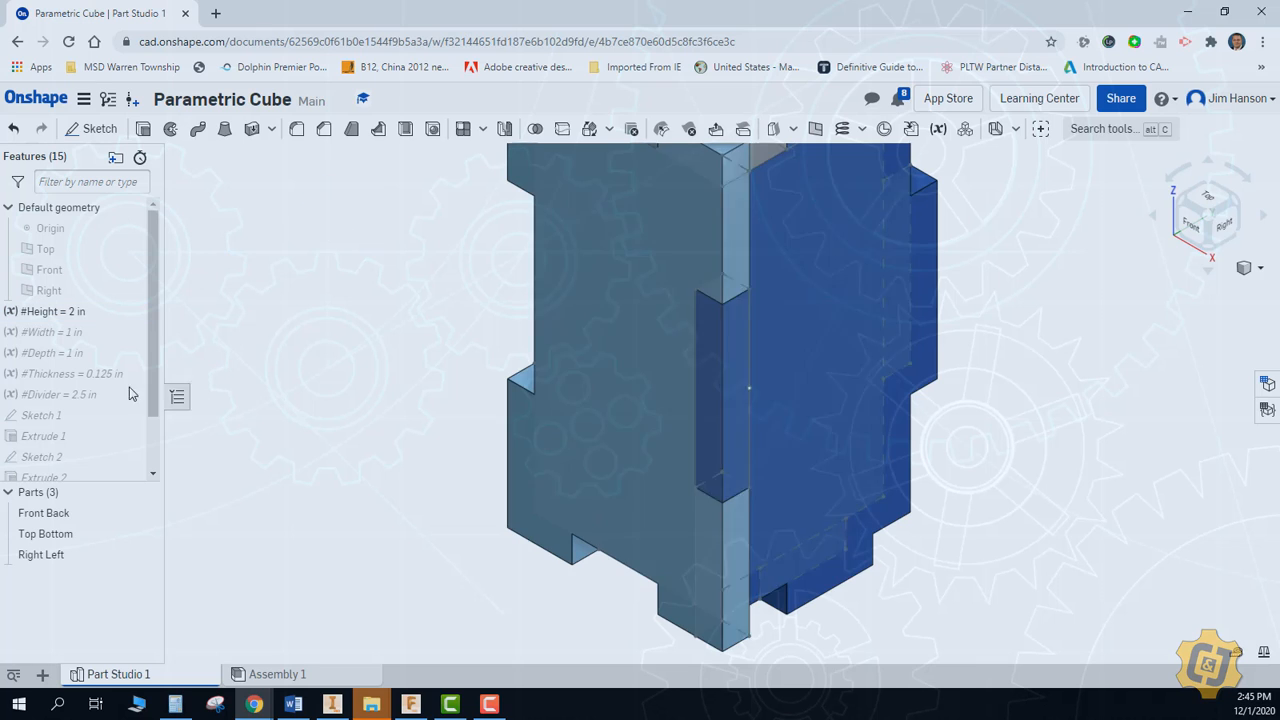
double_click(88, 354)
type("4")
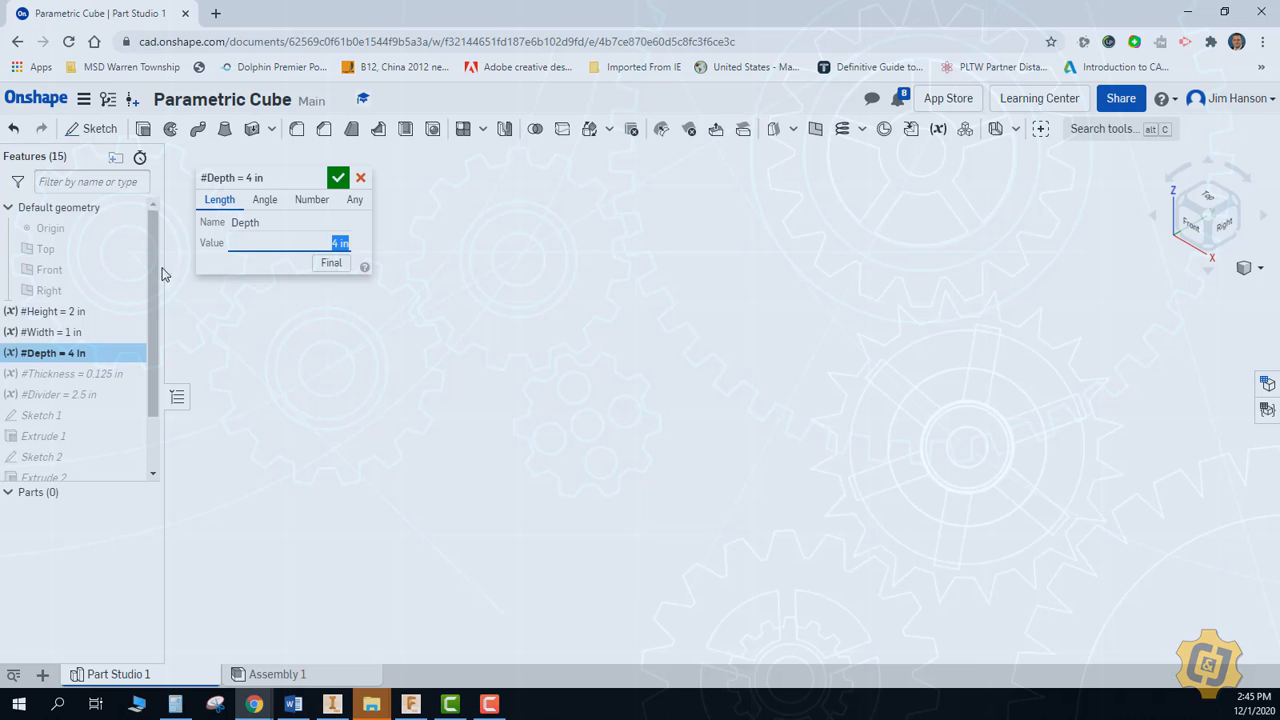
left_click(338, 178)
double_click(80, 336)
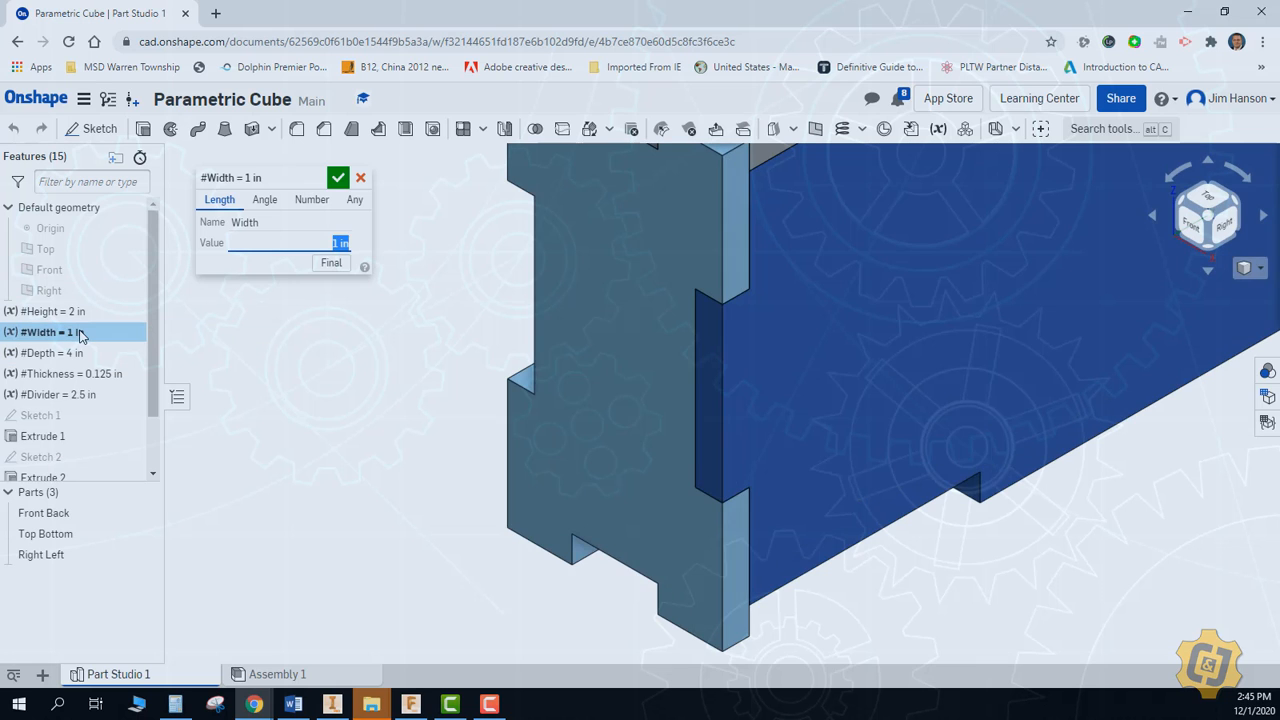
left_click(338, 178)
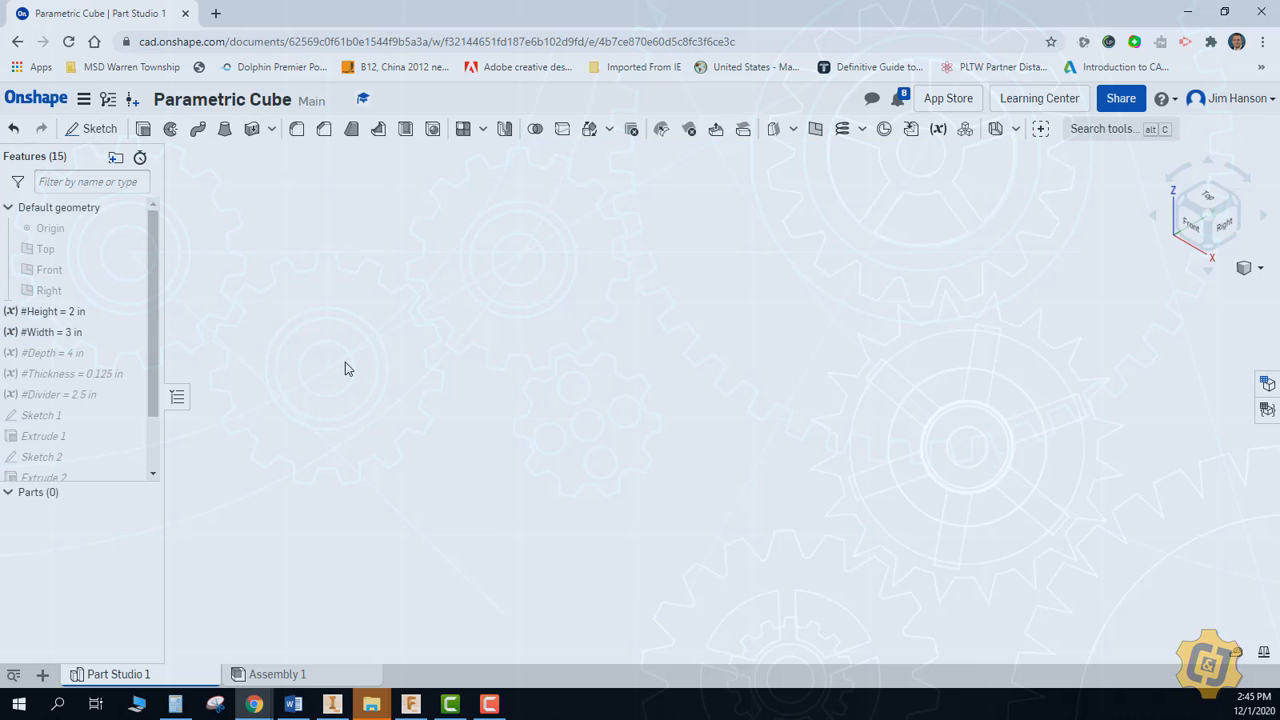
key("f")
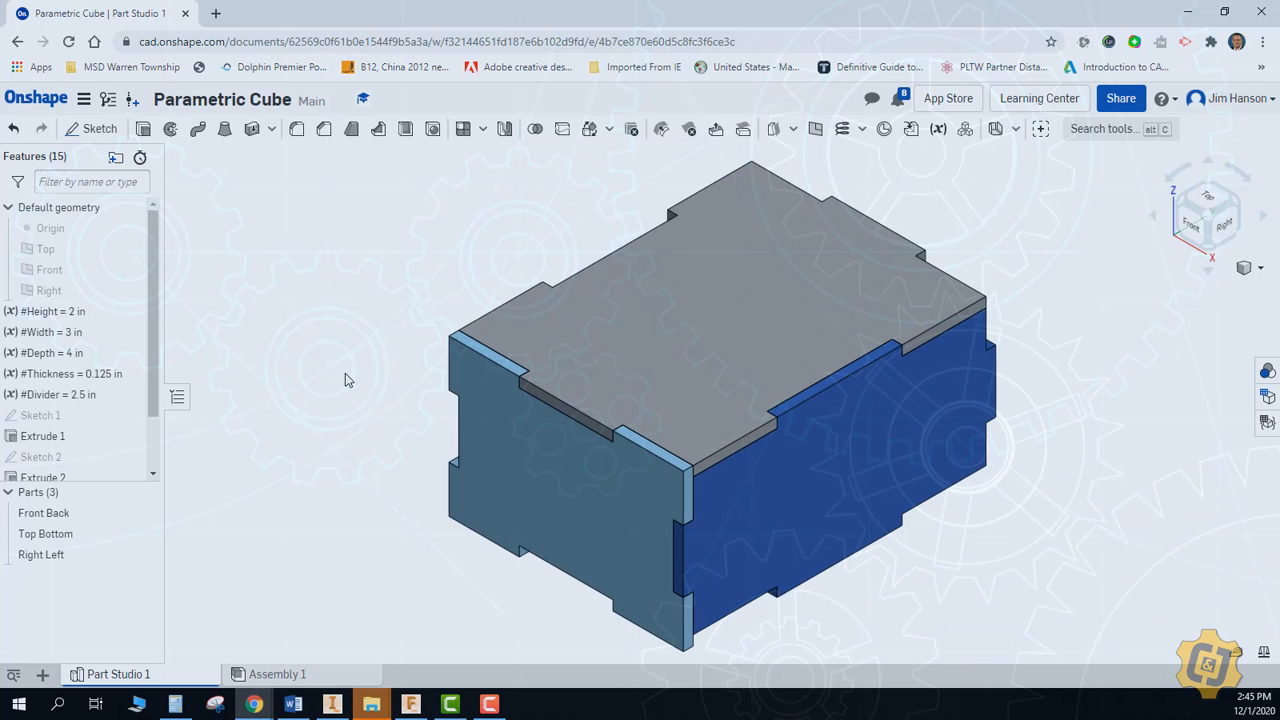
Check in Assembly 1 how the six mated plates follow the new height, width and depth
left_click(277, 675)
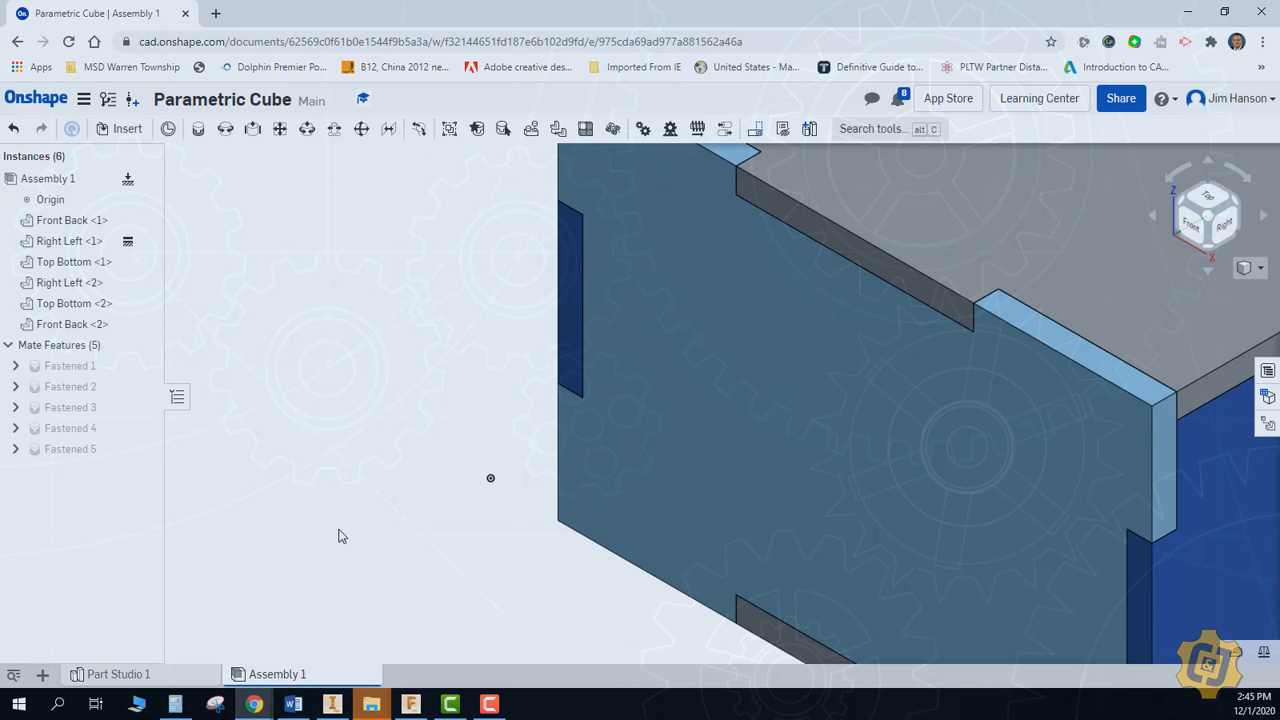
right_click(355, 625)
left_click(357, 623)
right_click(364, 621)
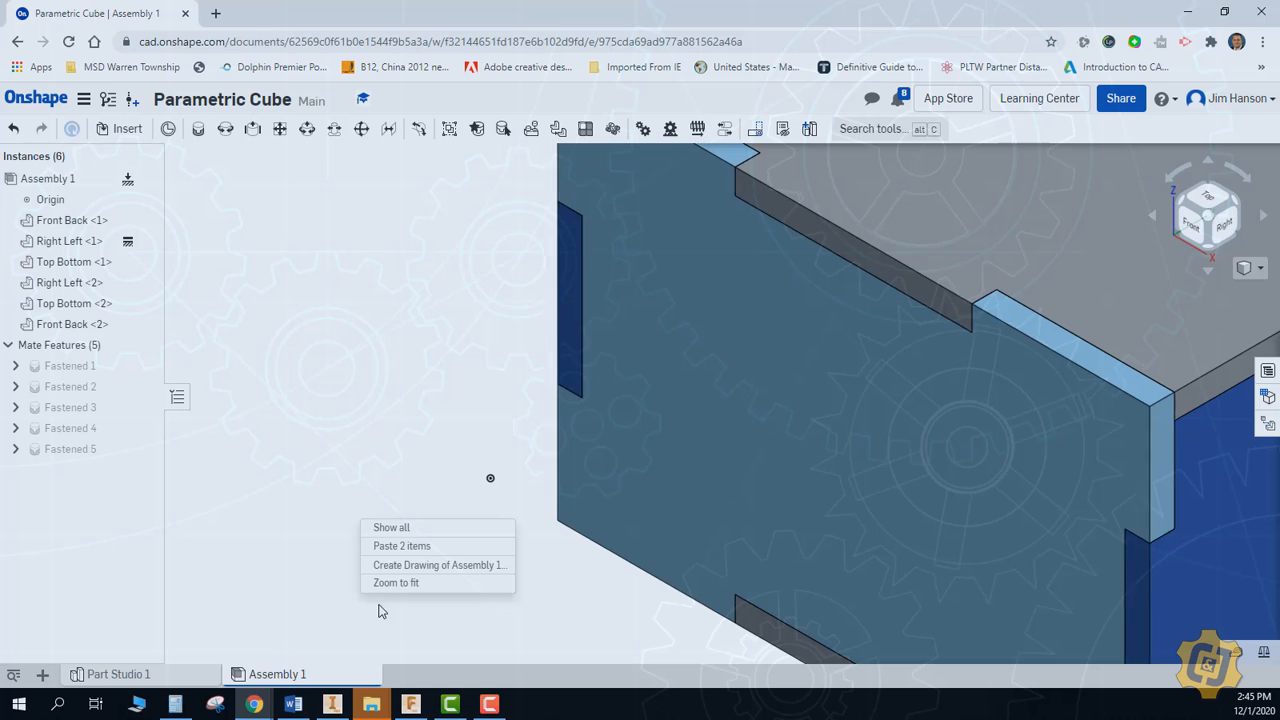
key("f")
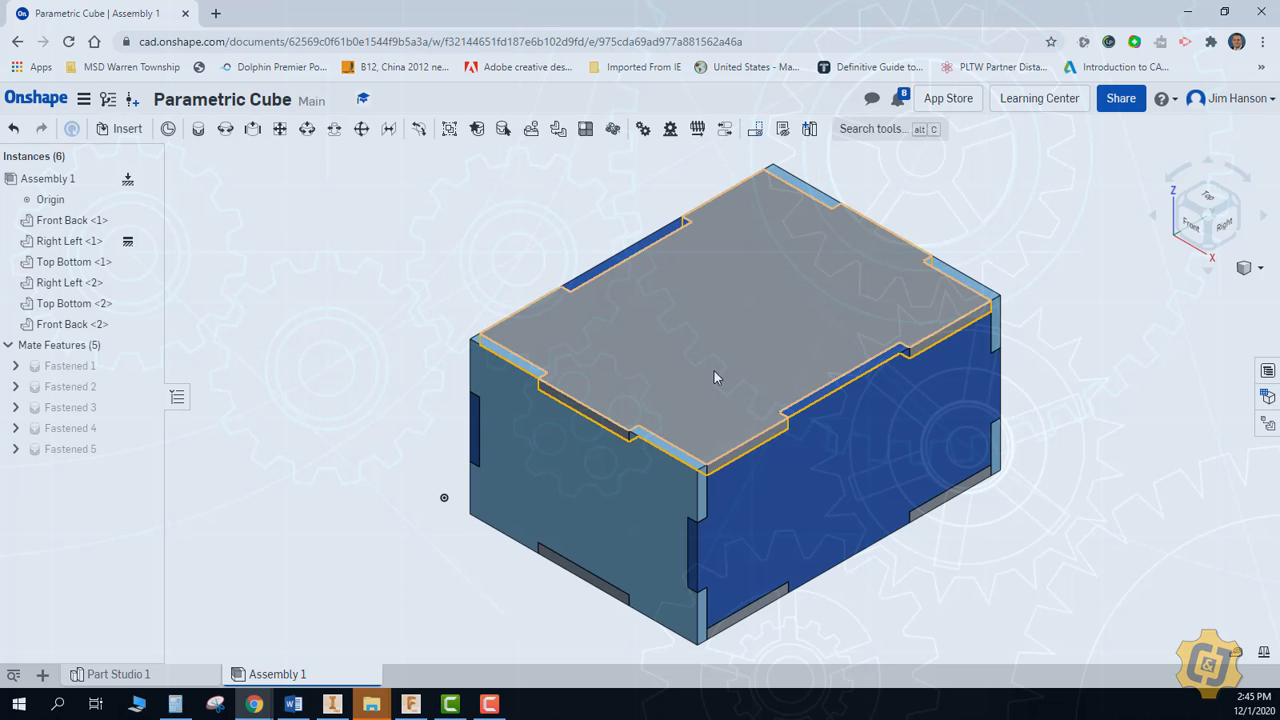
Add a length variable named Space with a value of 0.25 in to Part Studio 1
left_click(177, 681)
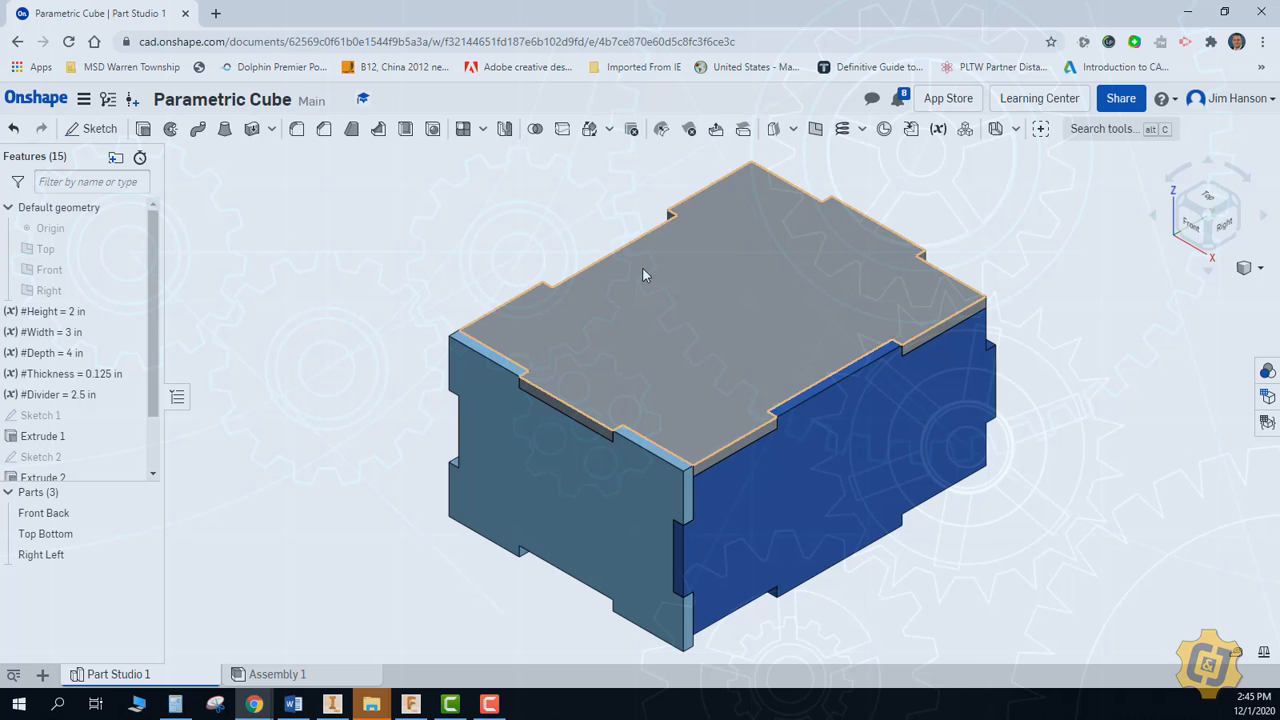
scroll(157, 340, "down", 2)
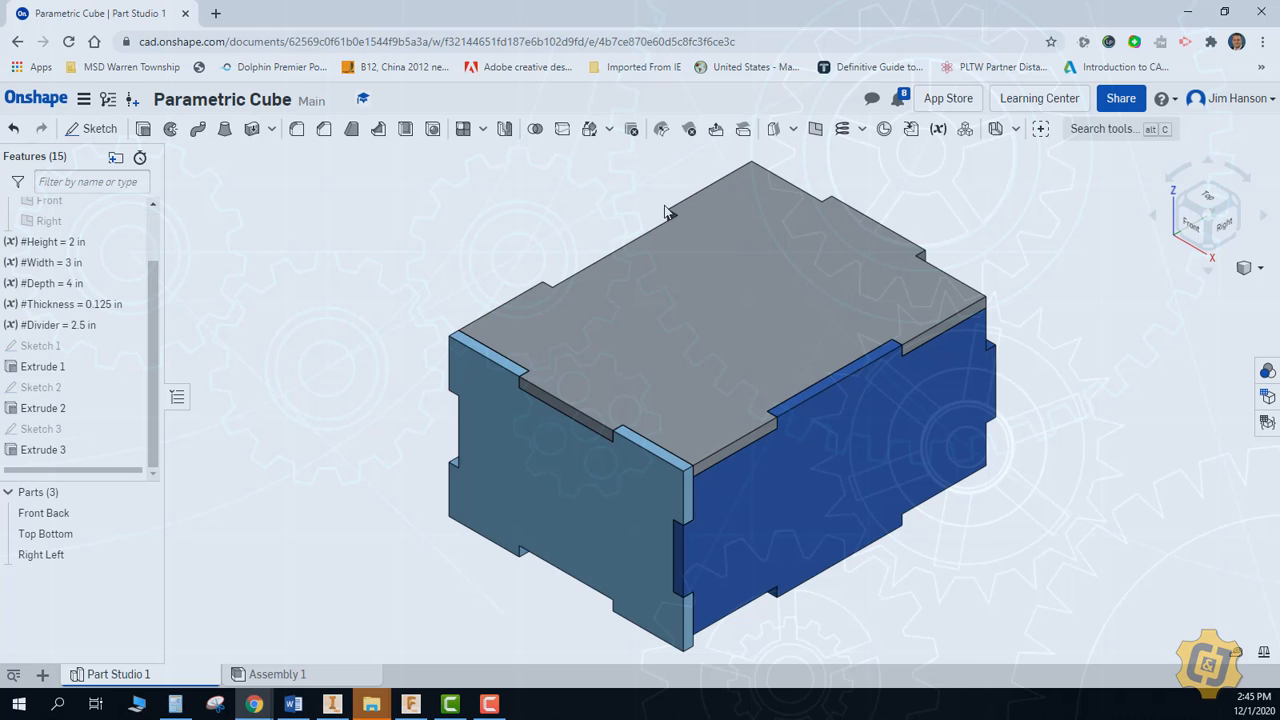
left_click(940, 131)
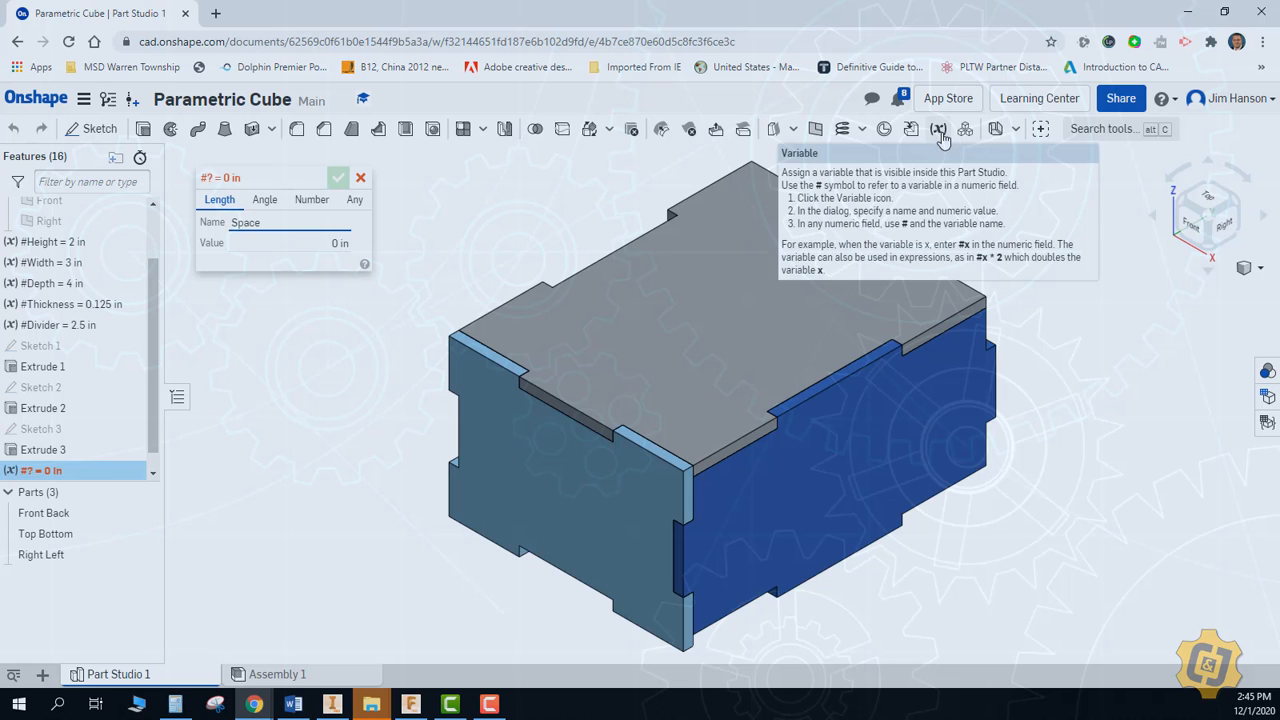
key("Tab")
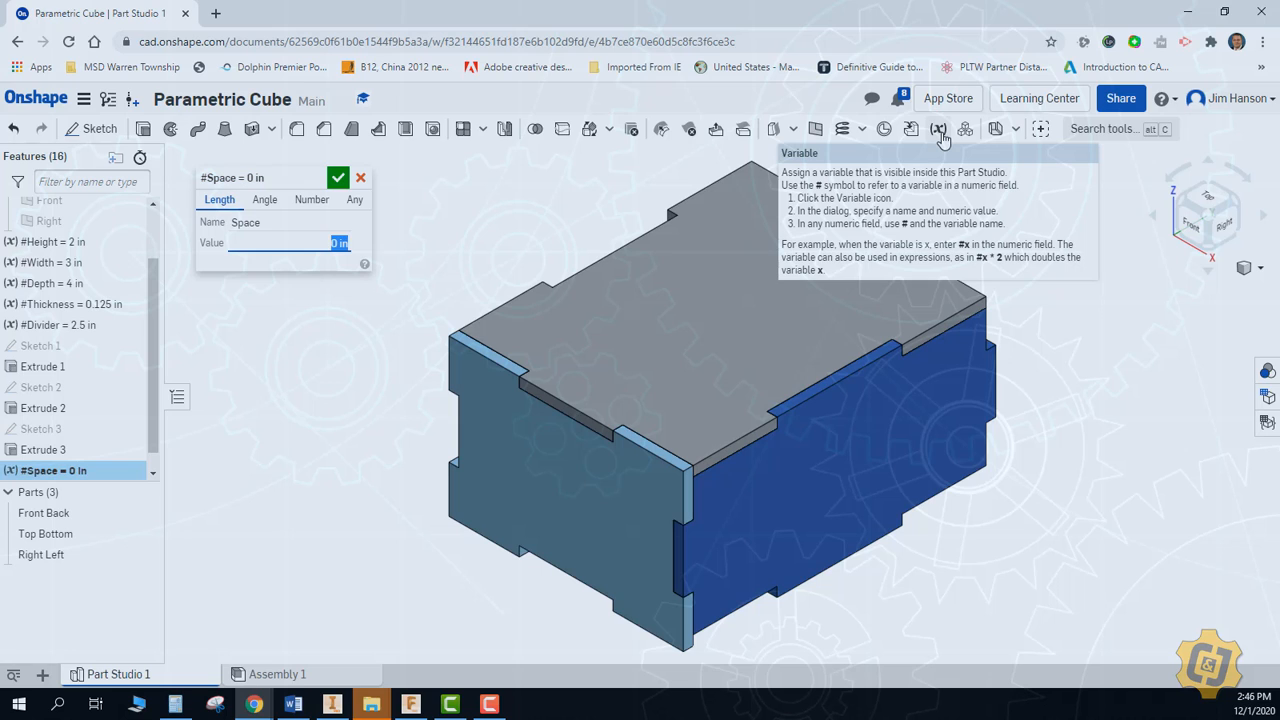
type("0.25")
key("Return")
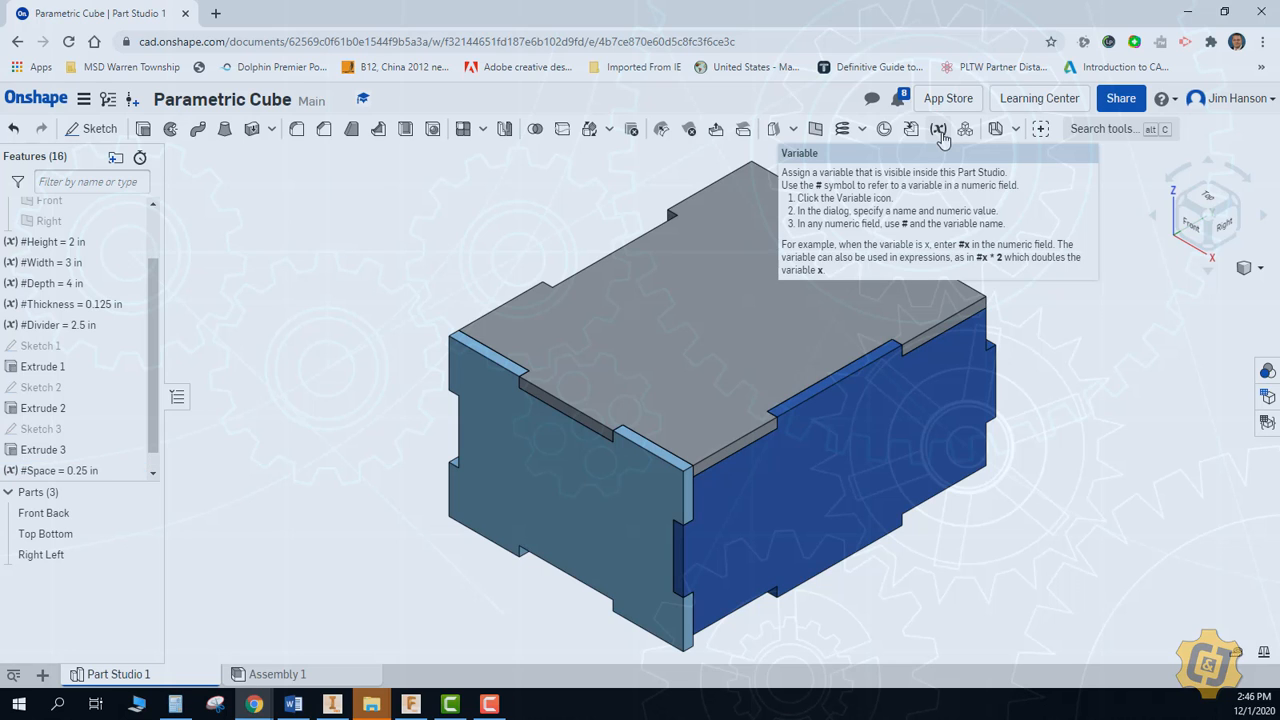
Add a length variable named Fillet with a value of 0.25 in
left_click(940, 130)
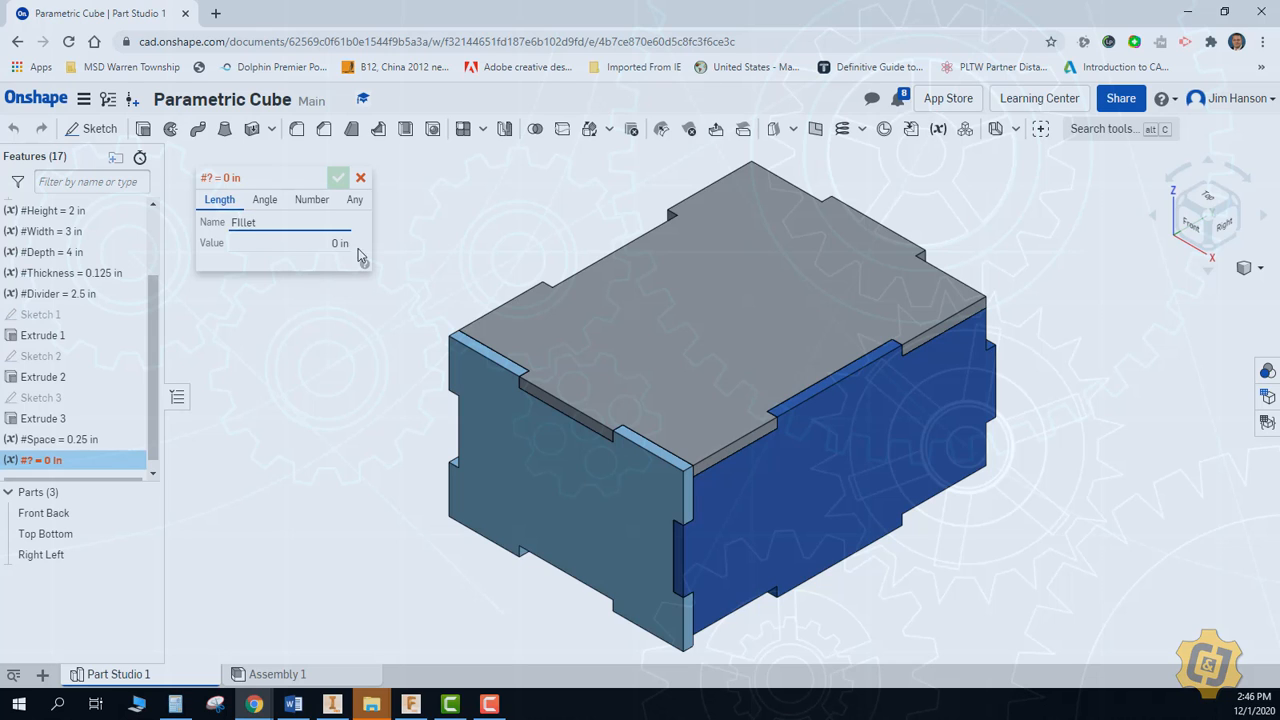
key("BackSpace")
type("il")
key("Tab")
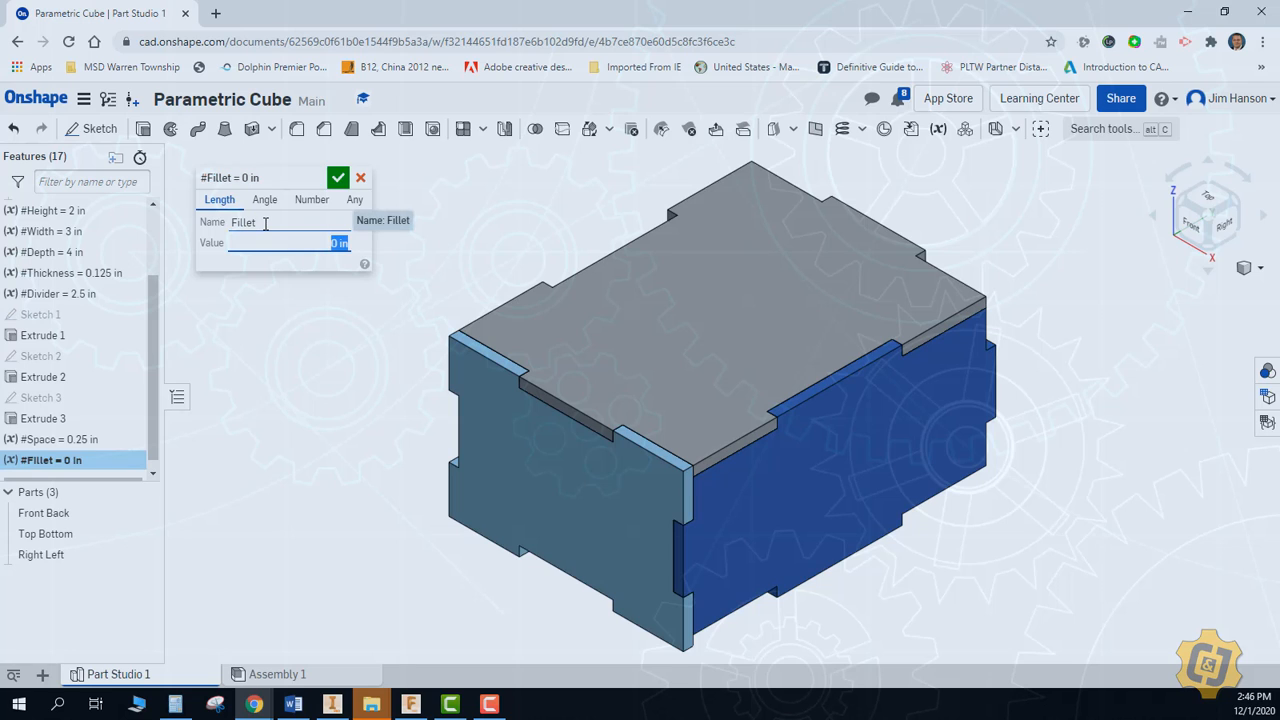
type("0.25")
key("Return")
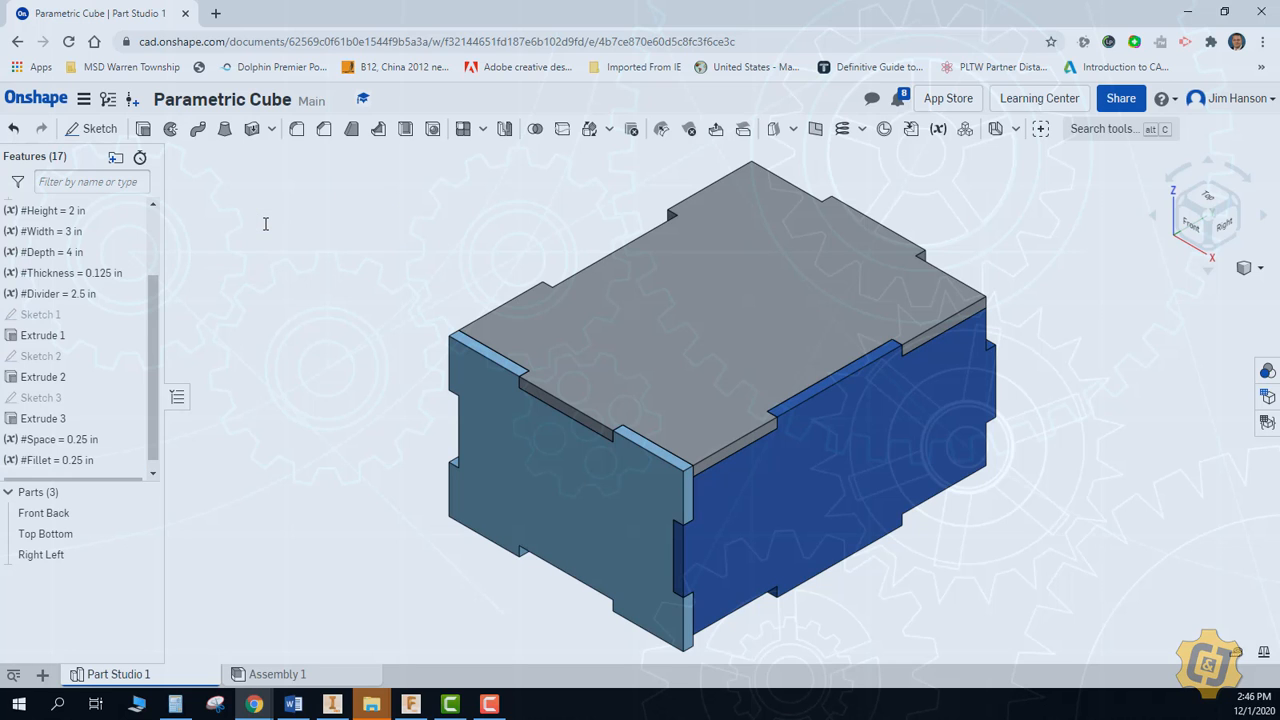
Start a sketch on the outer face of the Front Back plate and draw a corner rectangle inside its outline
left_click(92, 128)
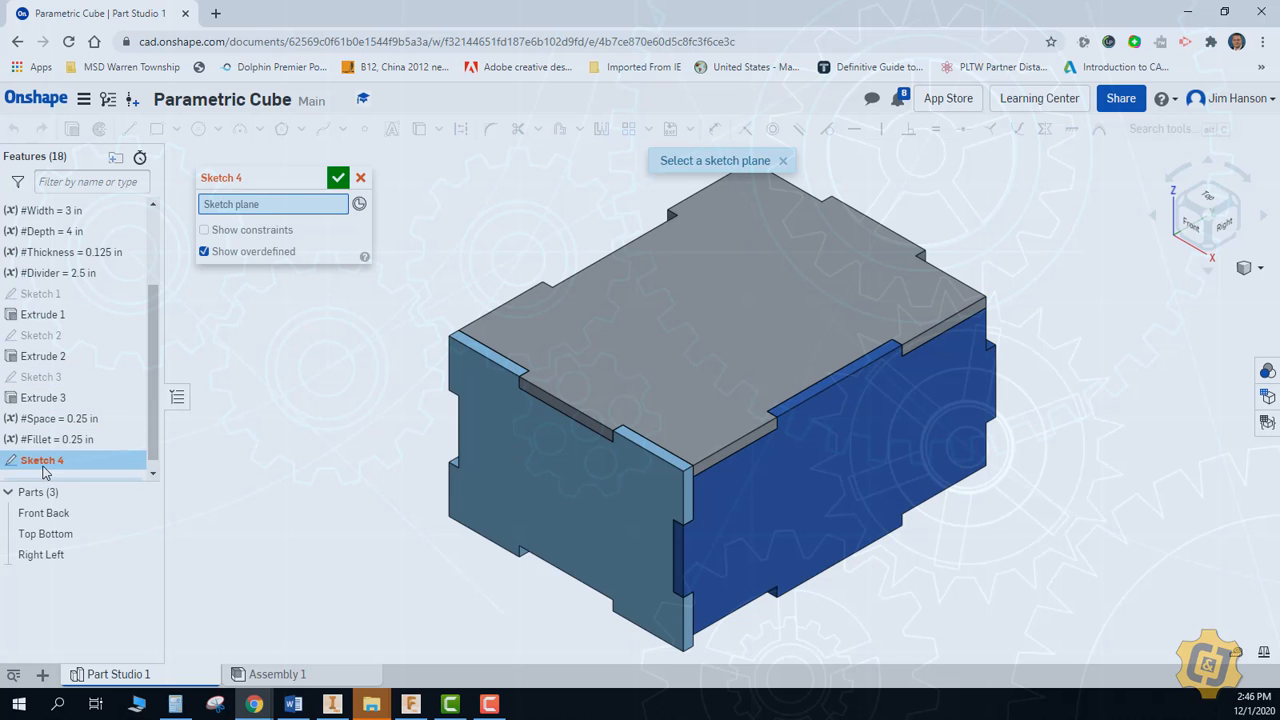
left_click(593, 471)
left_click(1191, 226)
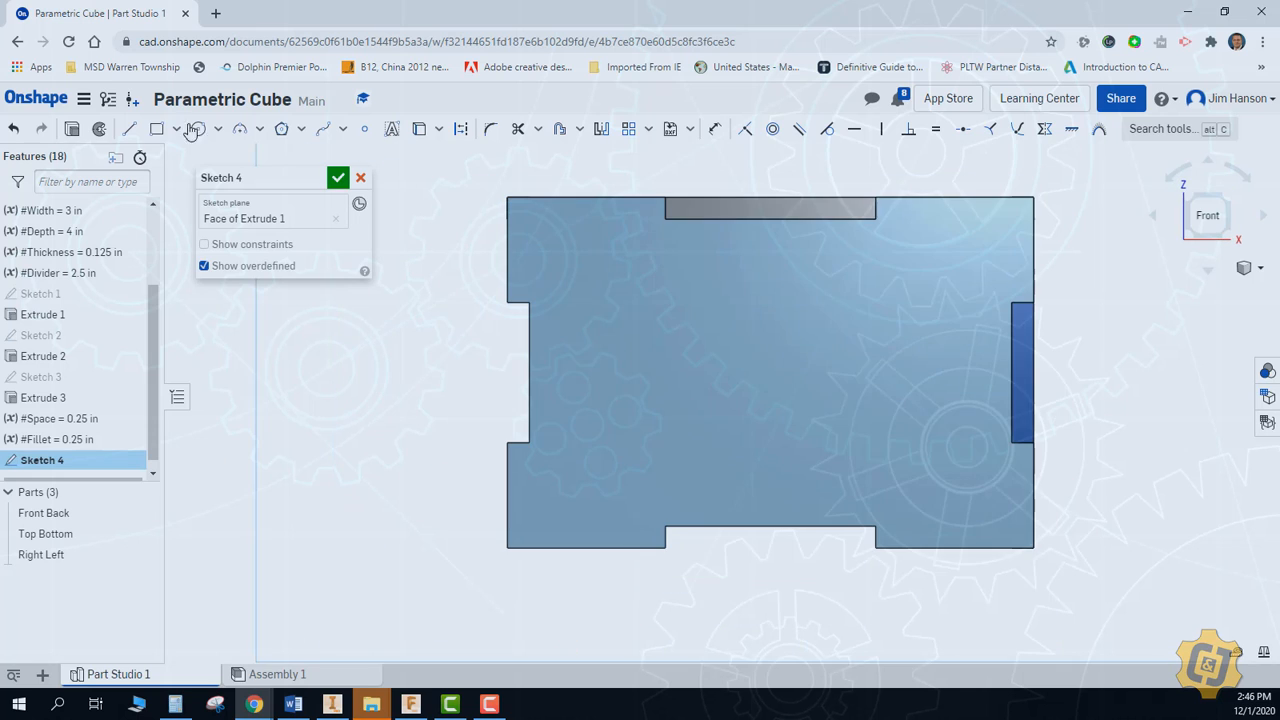
left_click(157, 129)
left_click(686, 251)
left_click(871, 397)
Dimension the rectangle's upper and right edges 0.25 in from the plate's adjacent notch edges
left_click(715, 129)
left_click(780, 240)
key("Return")
left_click(905, 356)
left_click(1012, 354)
left_click(989, 349)
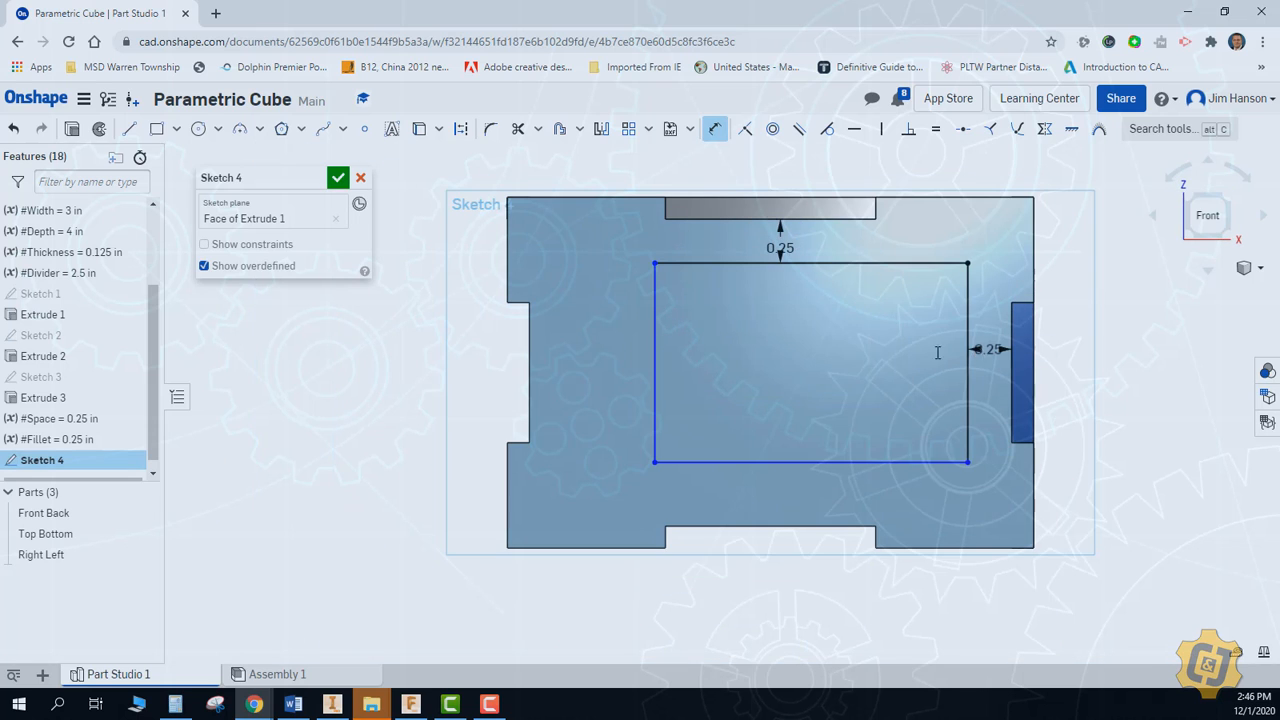
Dimension the rectangle's lower and left edges 0.25 in from the plate's adjacent notch edges
left_click(816, 462)
left_click(816, 526)
left_click(816, 510)
left_click(655, 400)
left_click(530, 388)
left_click(560, 386)
key("Return")
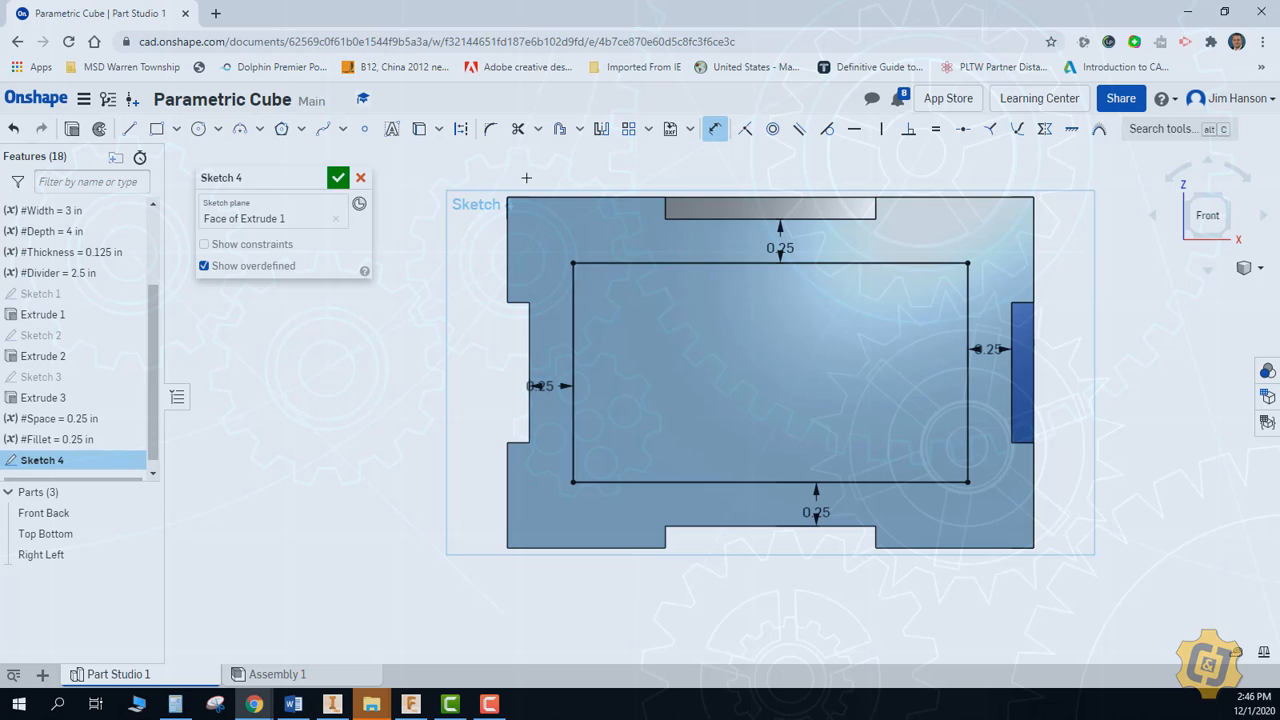
Round all four corners of the Front Back rectangle with 0.25 in sketch fillets driven by the Fillet variable and finish the sketch
left_click(495, 135)
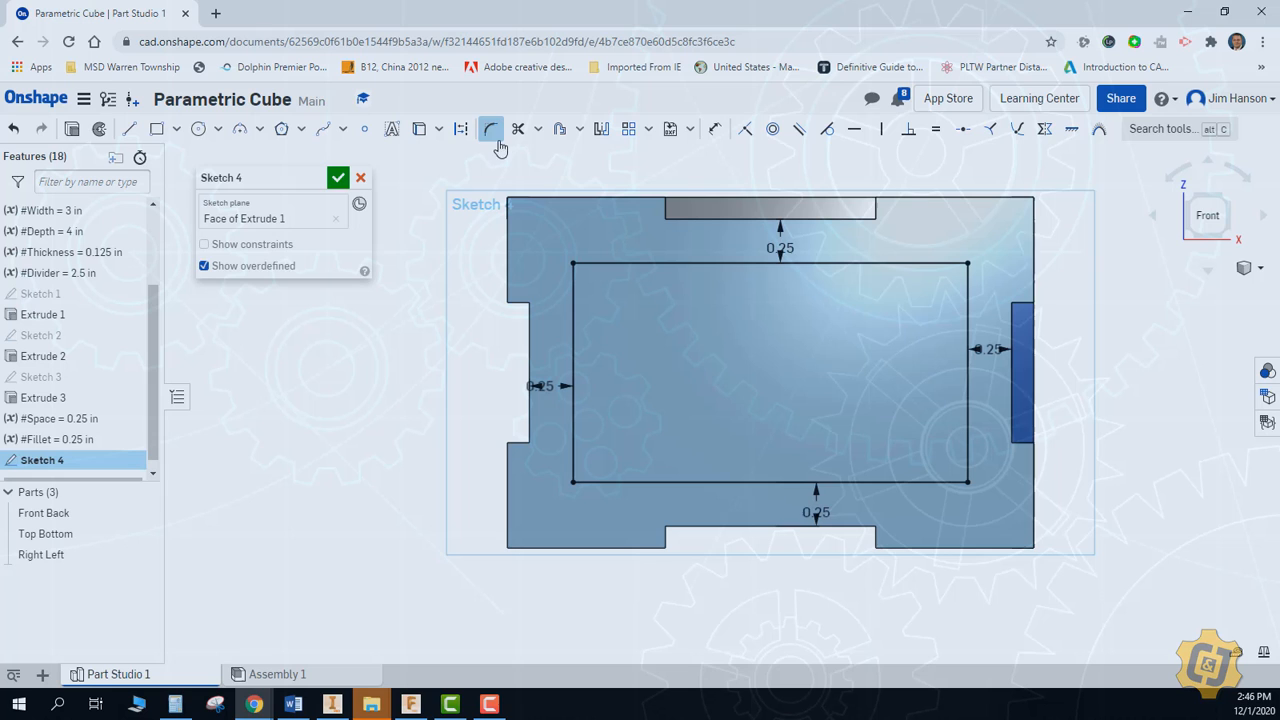
left_click(573, 282)
left_click(593, 263)
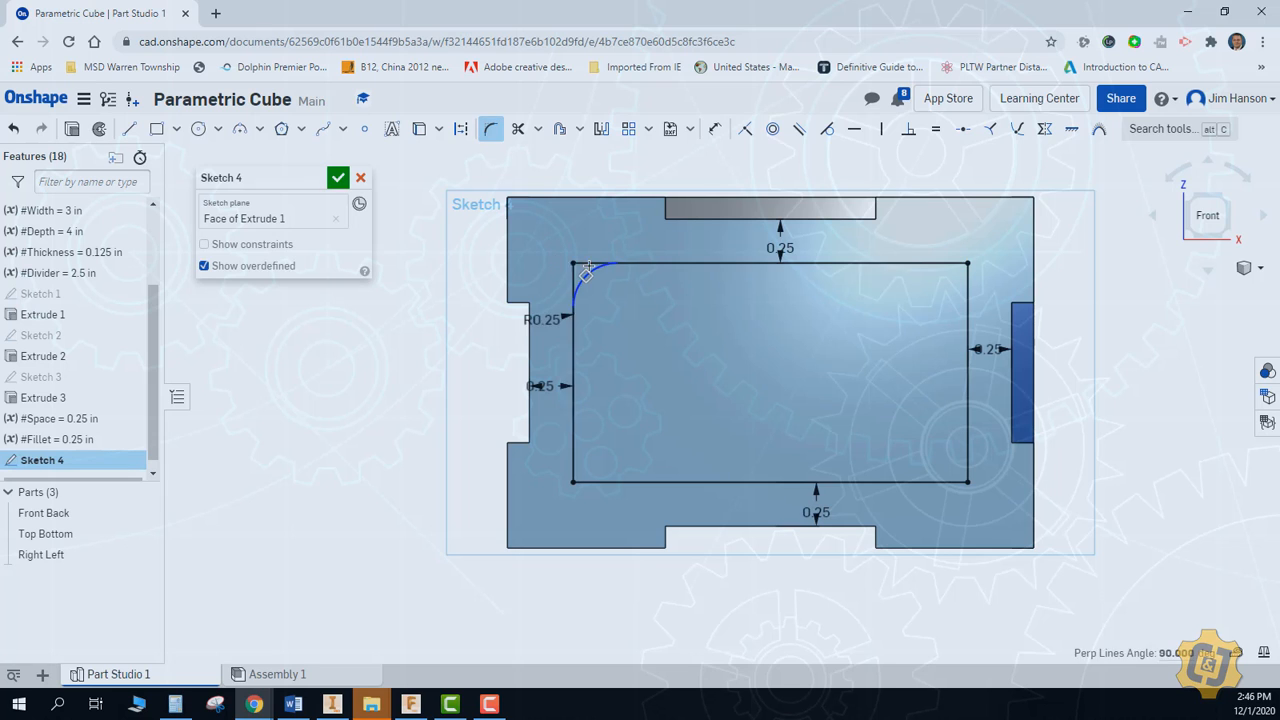
left_click(867, 262)
left_click(967, 300)
left_click(930, 303)
key("f")
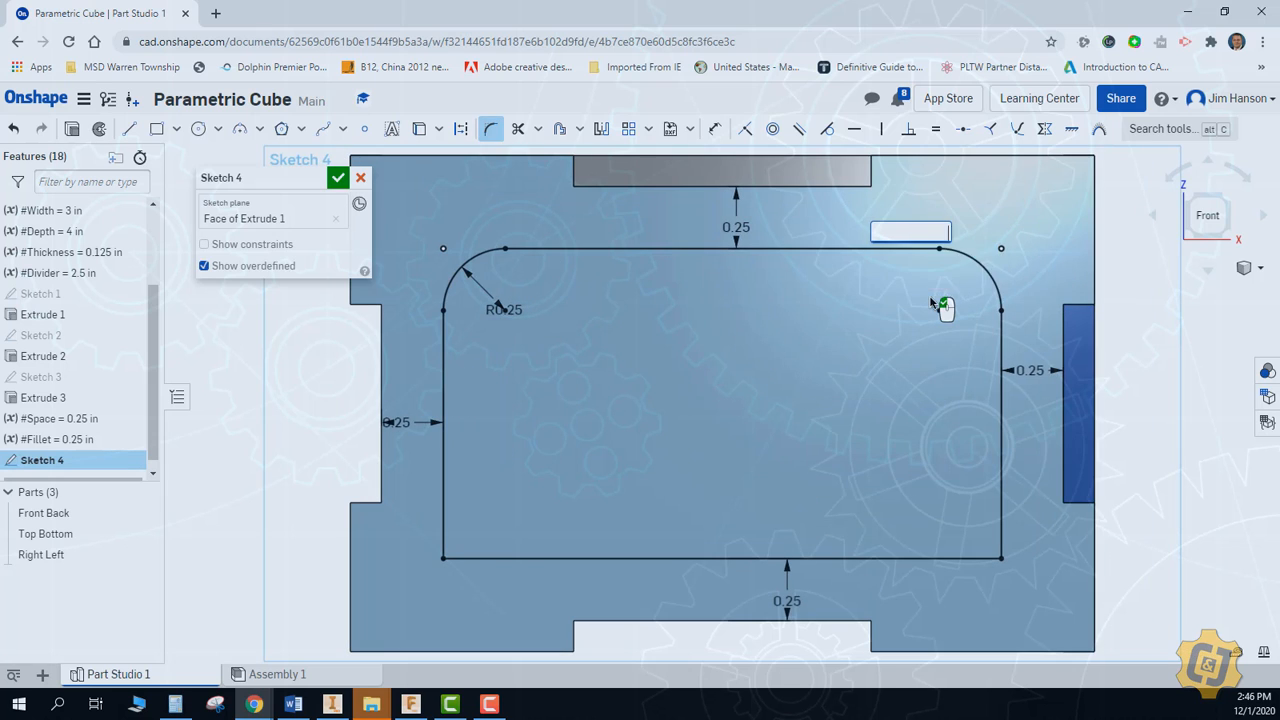
key("Return")
left_click(985, 543)
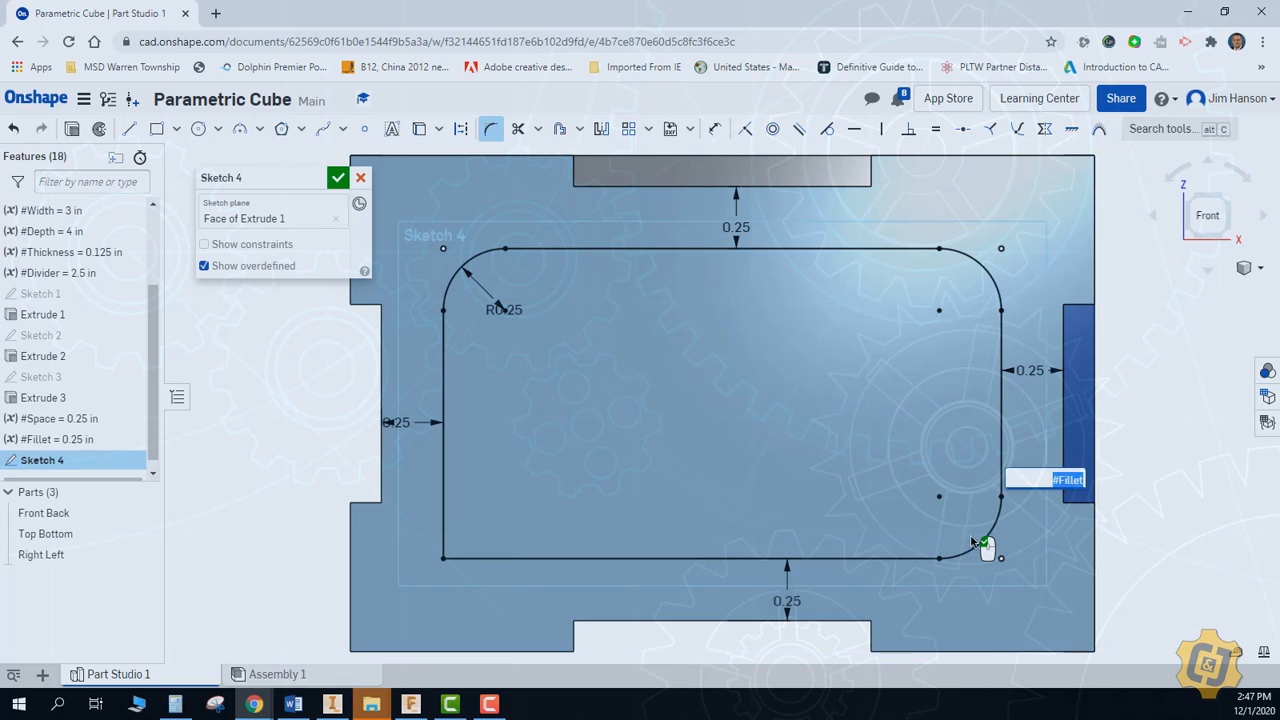
left_click(452, 550)
left_click(338, 178)
Extrude the rounded rectangle as a Remove cut, Through all, in the Front Back plate
key("shift+7")
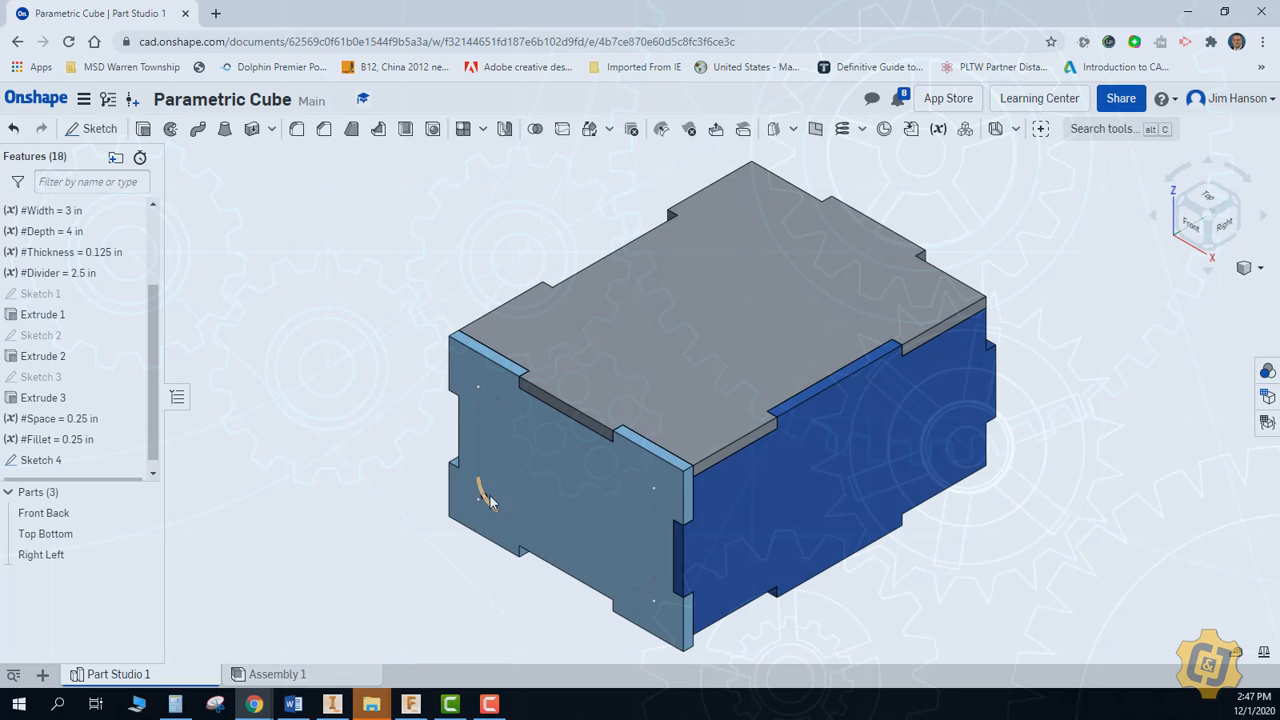
left_click(143, 129)
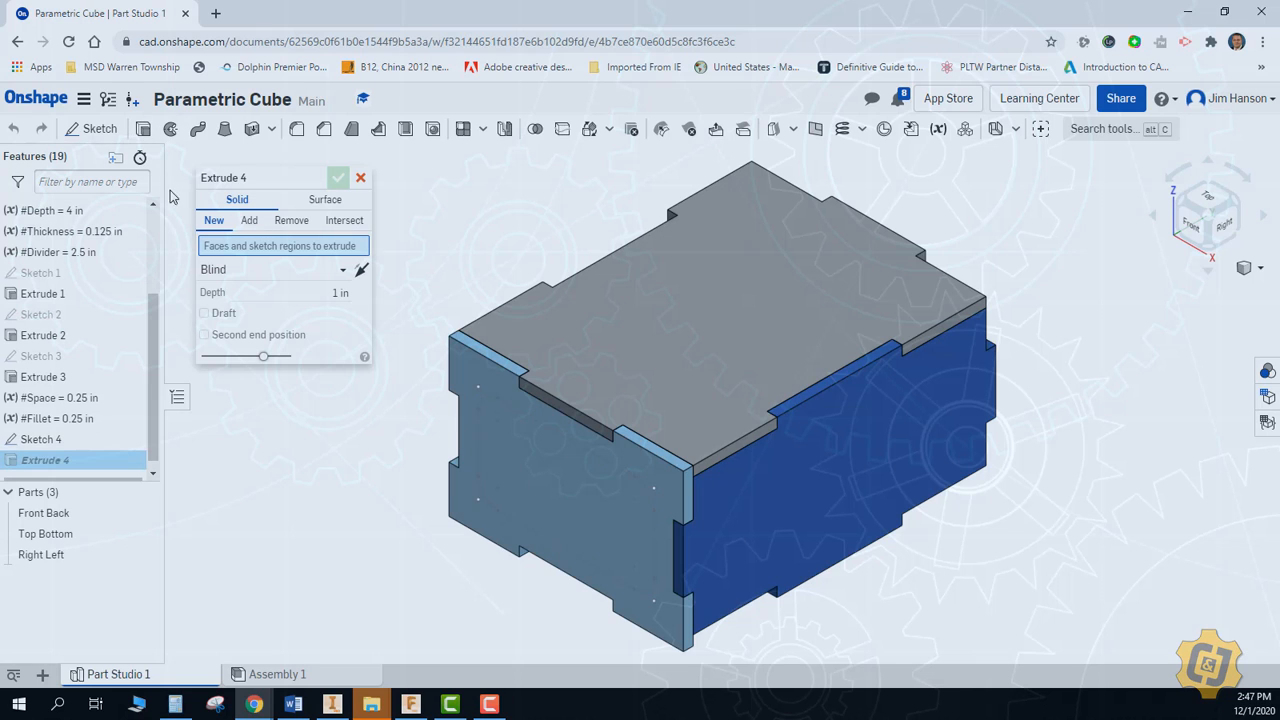
left_click(507, 460)
left_click(291, 221)
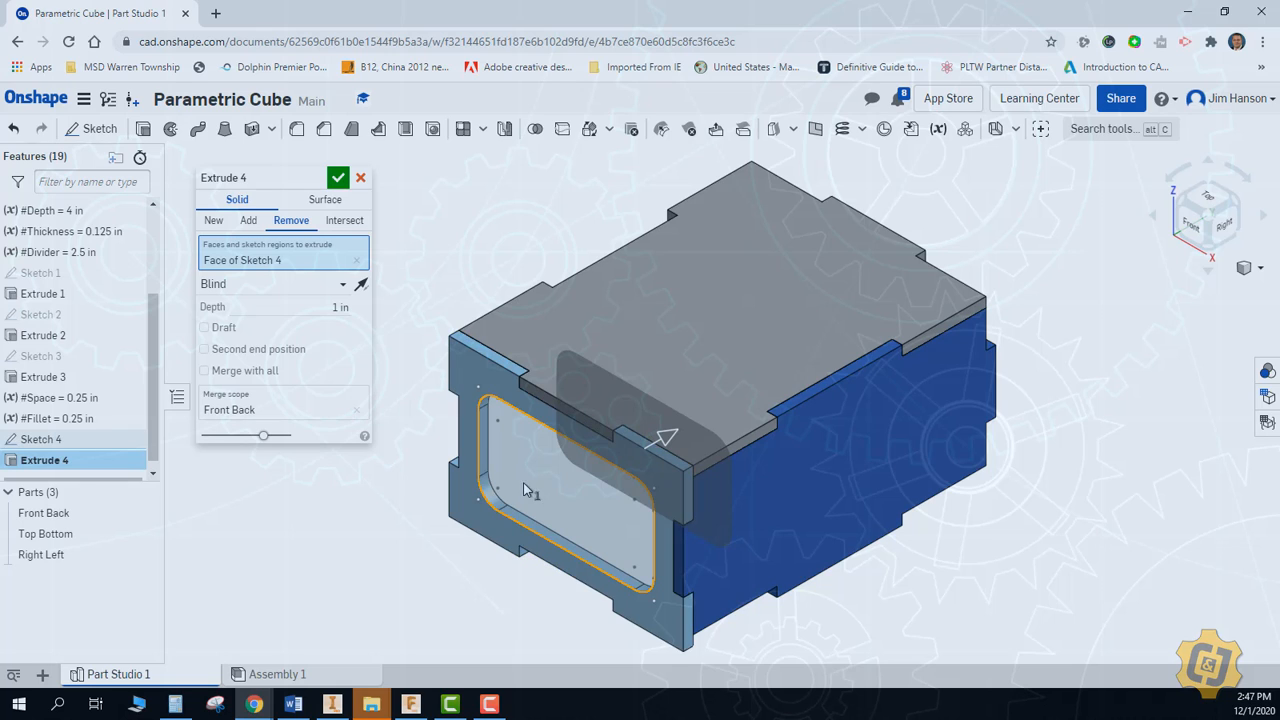
left_click(295, 290)
left_click(282, 444)
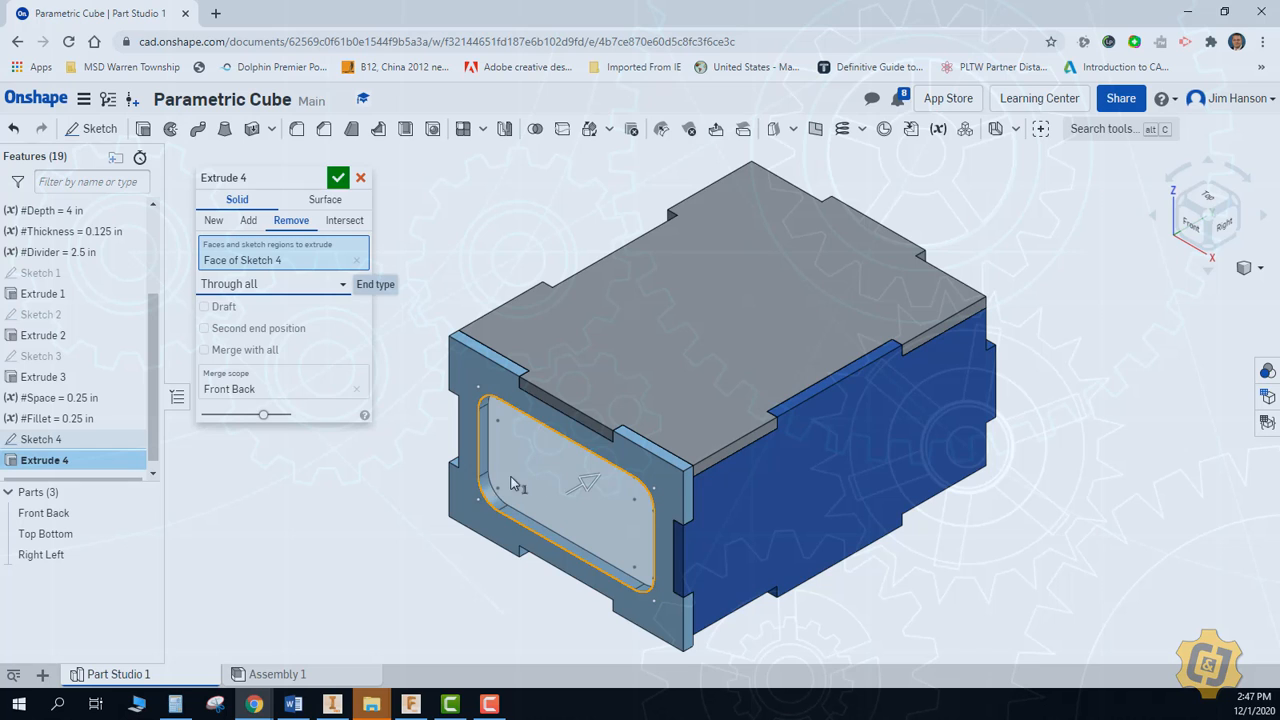
left_click(338, 177)
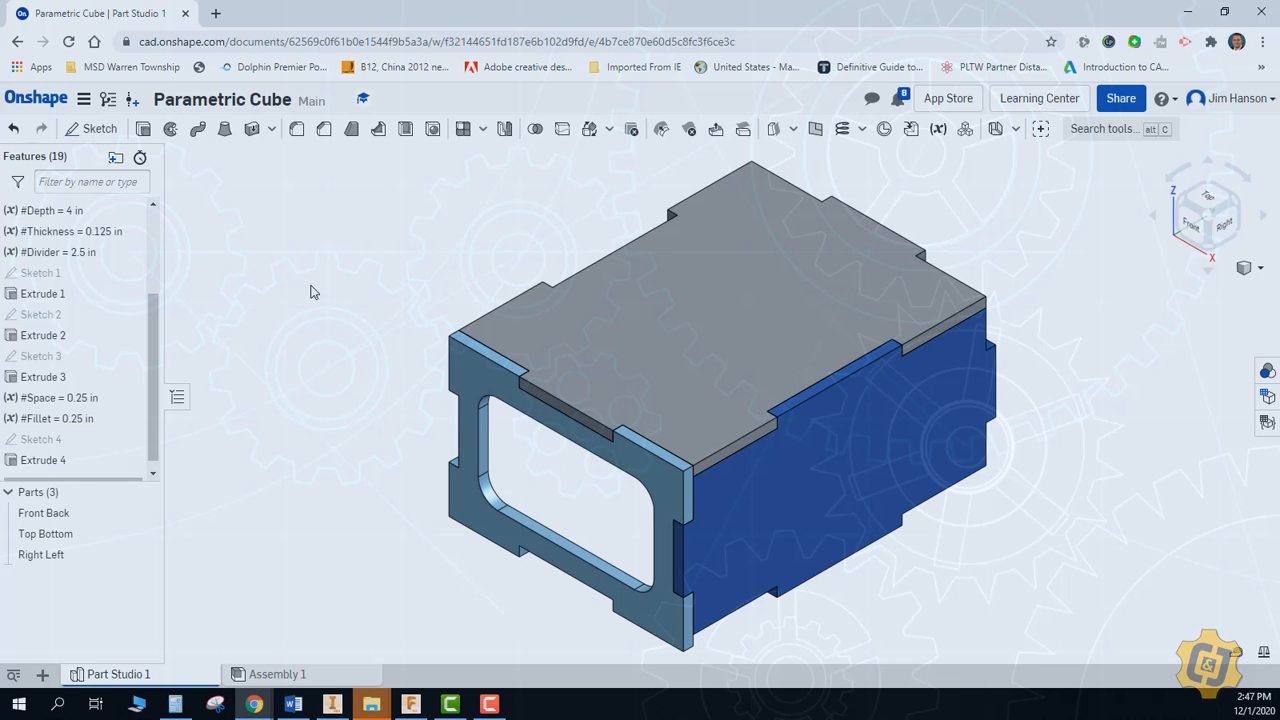
Start a sketch on the outer face of the Right Left plate and draw a corner rectangle inside its outline
right_click(312, 290)
left_click(92, 129)
left_click(800, 480)
left_click(157, 129)
key("n")
left_click(458, 273)
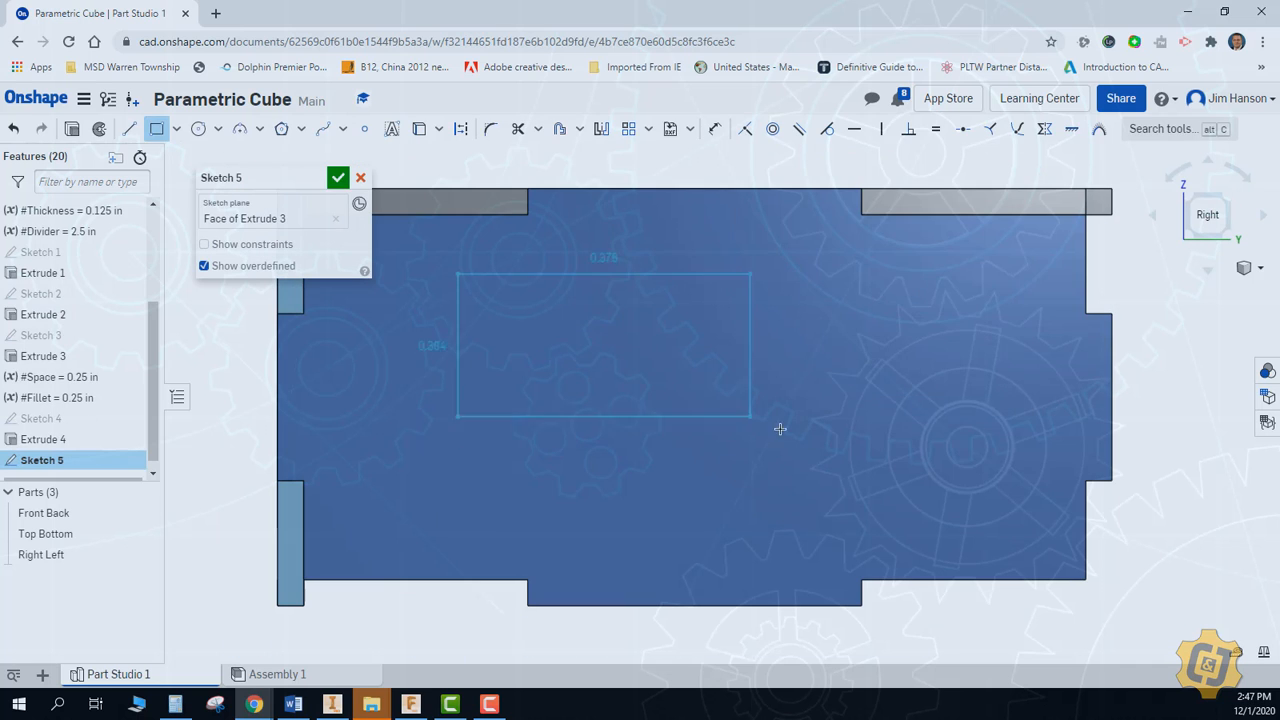
left_click(881, 437)
Dimension the rectangle's upper and right edges from the Right Left plate's adjacent notch edges using the Space variable
key("d")
left_click(880, 215)
left_click(811, 243)
type("#s")
key("Return")
key("Return")
left_click(855, 292)
left_click(1075, 289)
type("#s")
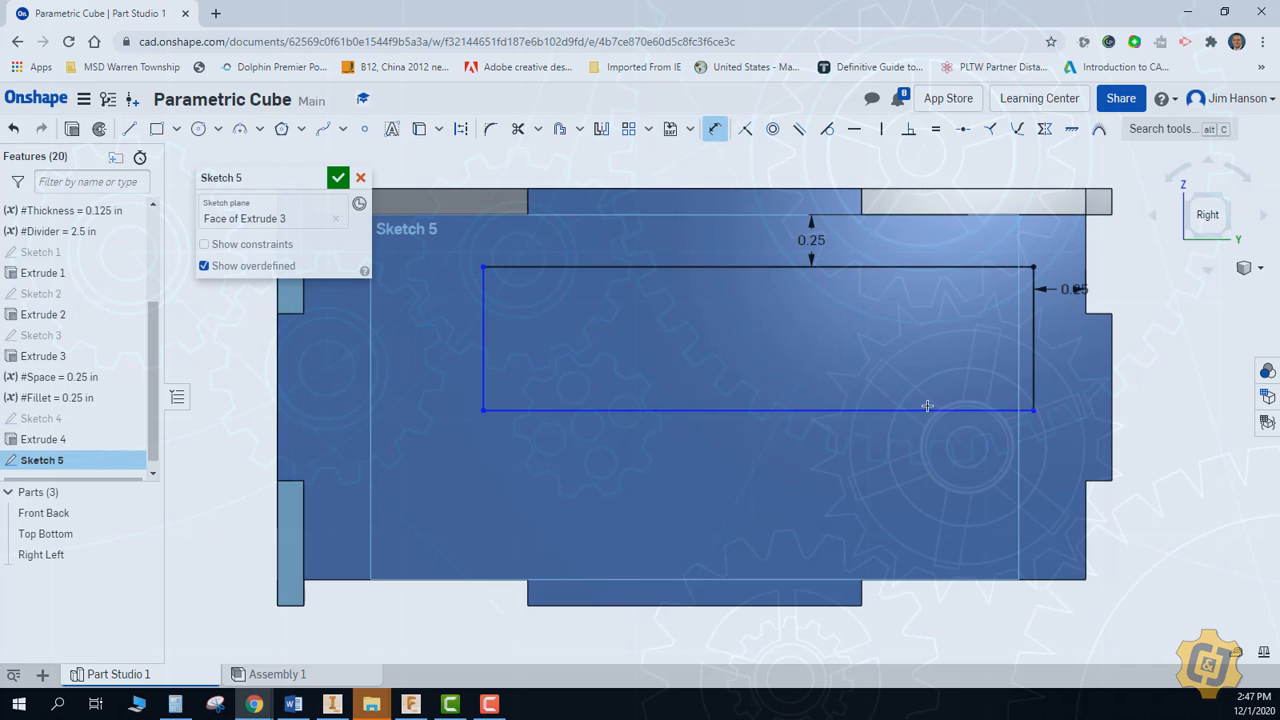
Dimension the rectangle's lower and left edges from the Right Left plate's adjacent notch edges using the Space variable
left_click(857, 552)
type("#s")
key("Return")
key("Return")
left_click(483, 477)
left_click(303, 506)
left_click(347, 477)
type("#s")
key("Return")
key("Return")
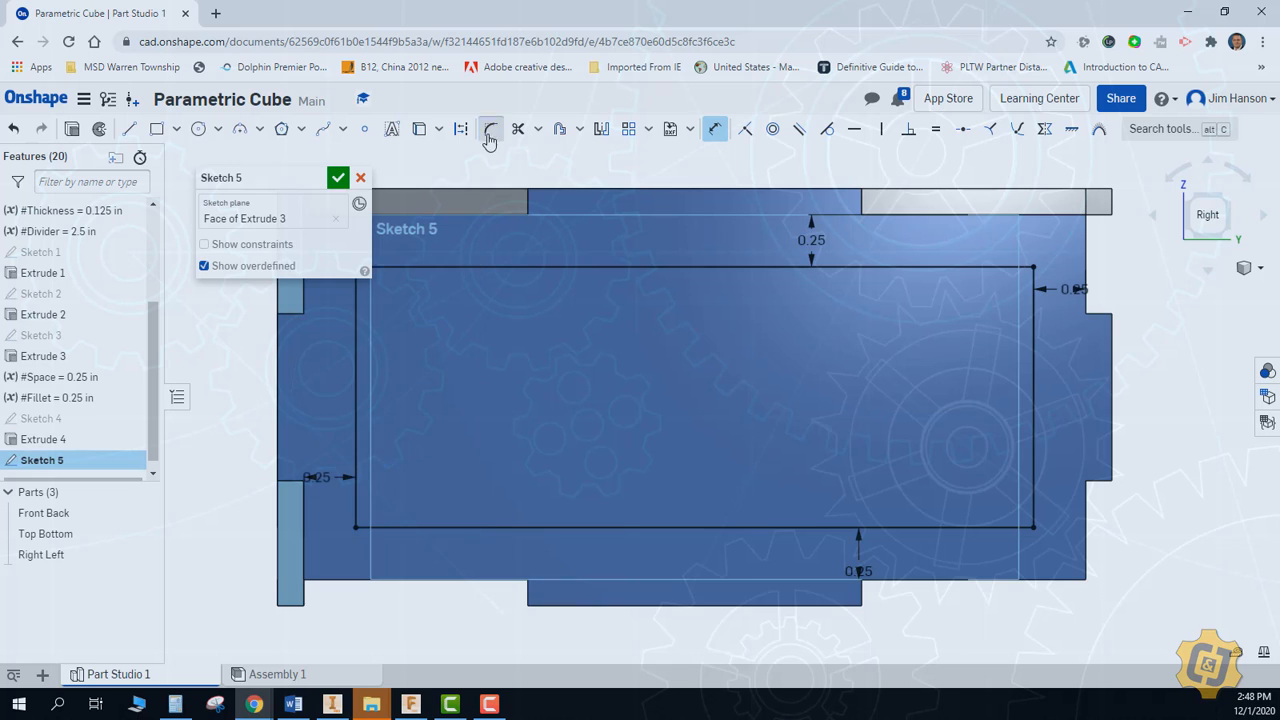
Round all four corners of the Right Left rectangle with sketch fillets set to the Fillet variable and finish the sketch
left_click(745, 129)
scroll(555, 360, "up", 1)
middle_click_drag(555, 360, 686, 365)
left_click(490, 129)
left_click(449, 254)
type("#f")
key("Return")
key("Return")
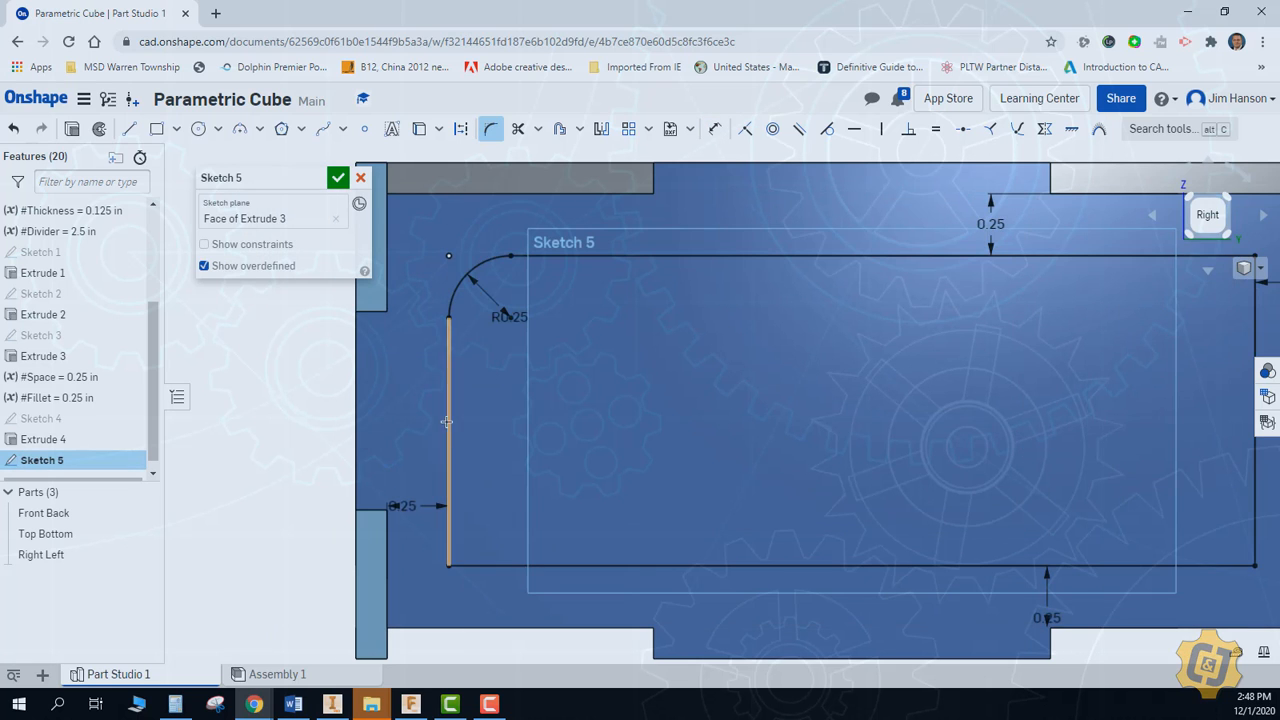
left_click(449, 566)
middle_click_drag(919, 530, 617, 543)
left_click(952, 577)
left_click(952, 267)
scroll(883, 321, "down", 2)
left_click(338, 178)
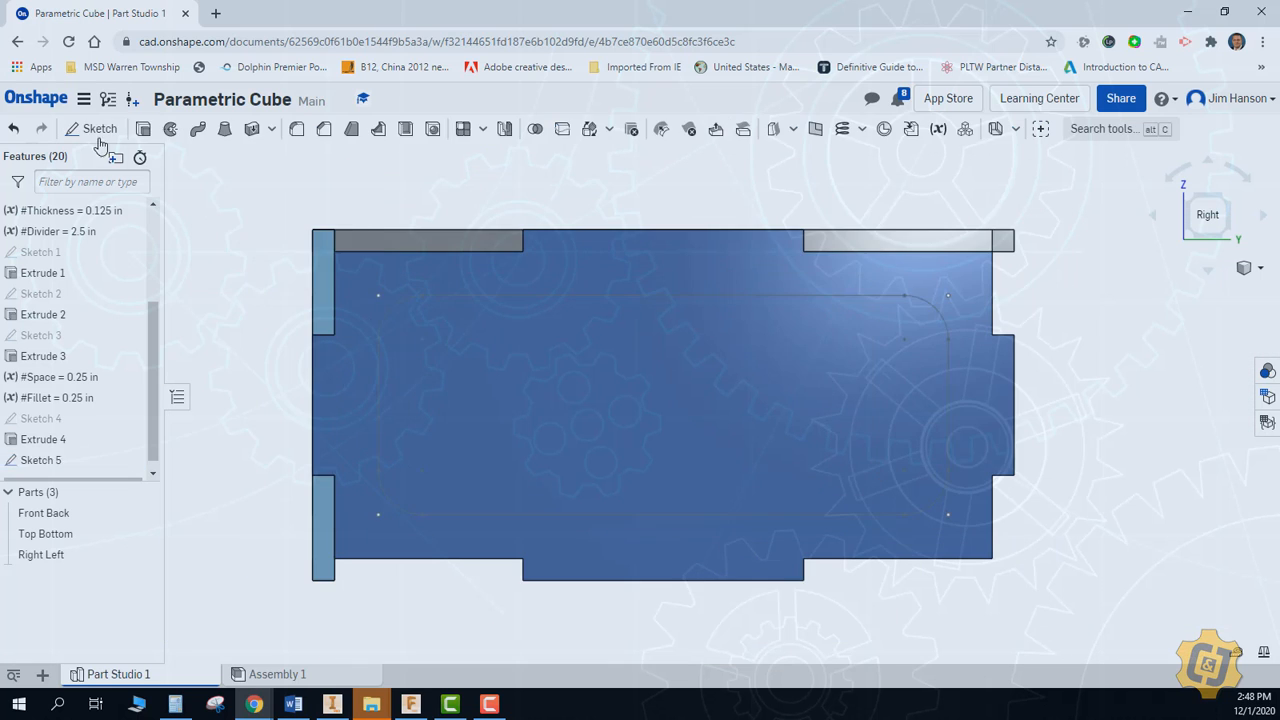
Extrude the rounded rectangle as a Remove cut, Through all, in the Right Left plate
left_click(143, 129)
left_click(640, 420)
right_click_drag(640, 420, 760, 480)
left_click(291, 220)
left_click(273, 284)
left_click(272, 426)
left_click(338, 178)
Start a sketch on the upper face of the Top Bottom plate and draw a corner rectangle inside its outline
key("shift+7")
left_click(92, 129)
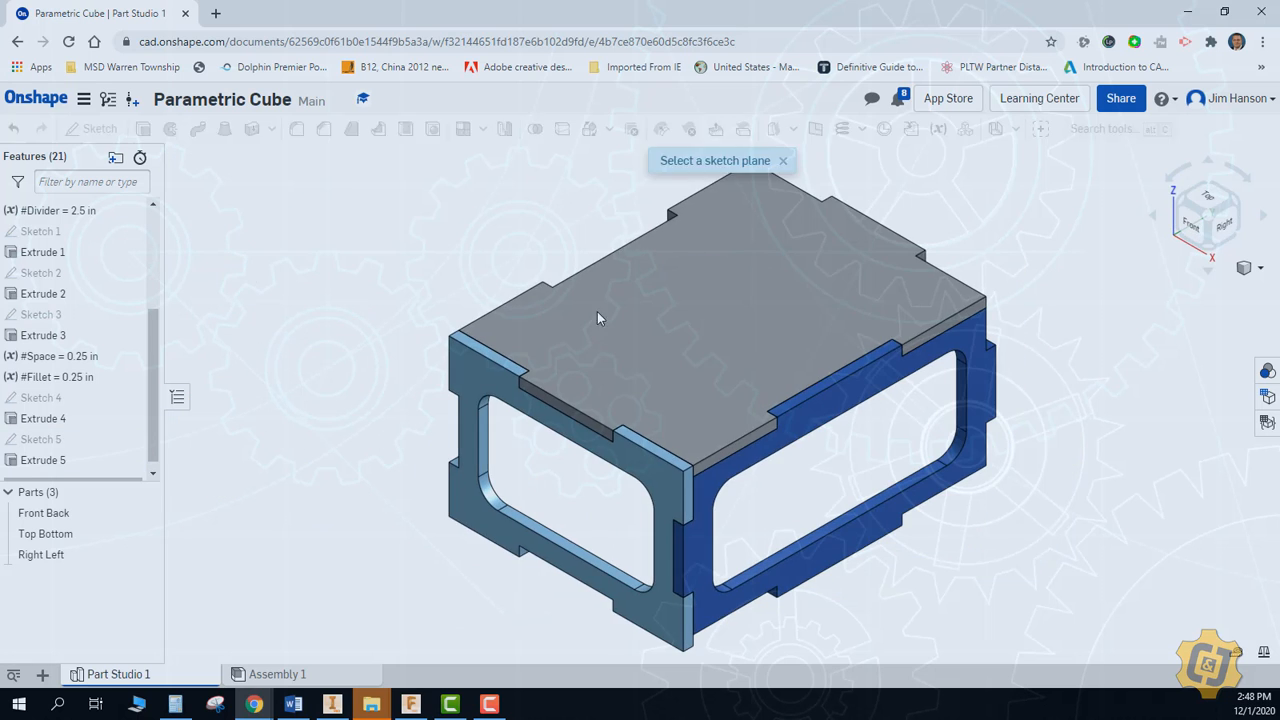
left_click(597, 313)
key("n")
left_click(157, 129)
left_click(643, 248)
left_click(767, 451)
Round all four corners of the Top Bottom rectangle with sketch fillets set to the Fillet variable
left_click(490, 129)
left_click(652, 256)
type("#f")
key("Return")
key("Return")
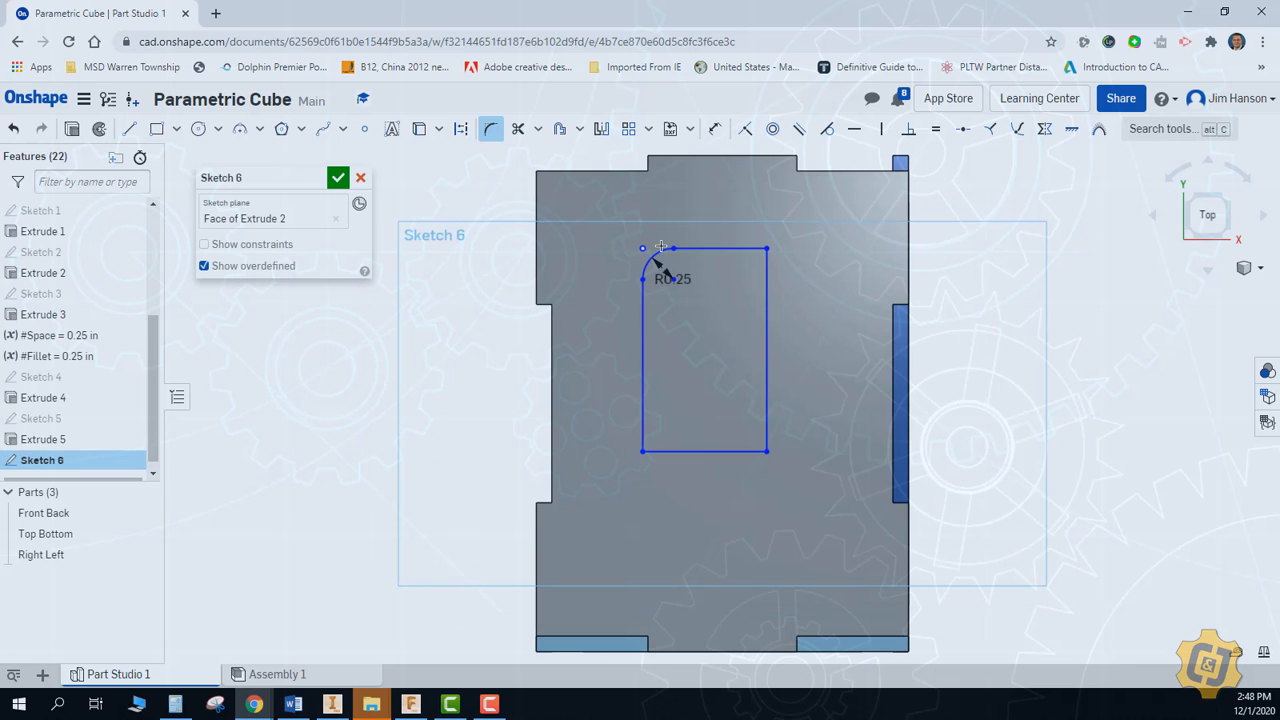
left_click(757, 257)
left_click(757, 443)
left_click(652, 443)
Dimension the rounded rectangle's upper and right edges from the Top Bottom plate's adjacent notch edges using the Space variable
left_click(715, 129)
left_click(600, 171)
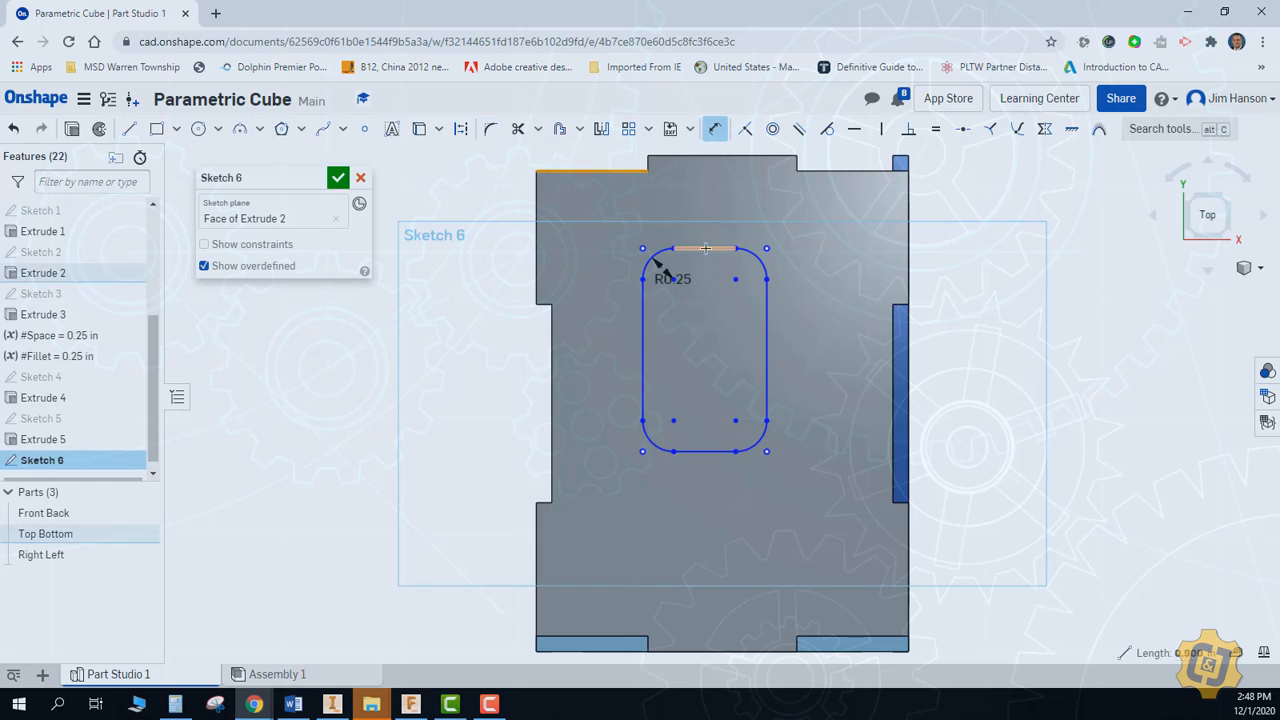
left_click(701, 248)
left_click(701, 218)
type("#s")
left_click(768, 287)
left_click(893, 347)
left_click(871, 348)
type("sp")
key("Return")
key("Return")
Dimension the rounded rectangle's lower and left edges from the Top Bottom plate's notch edges using the Space variable and finish the sketch
left_click(785, 405)
left_click(808, 636)
left_click(806, 592)
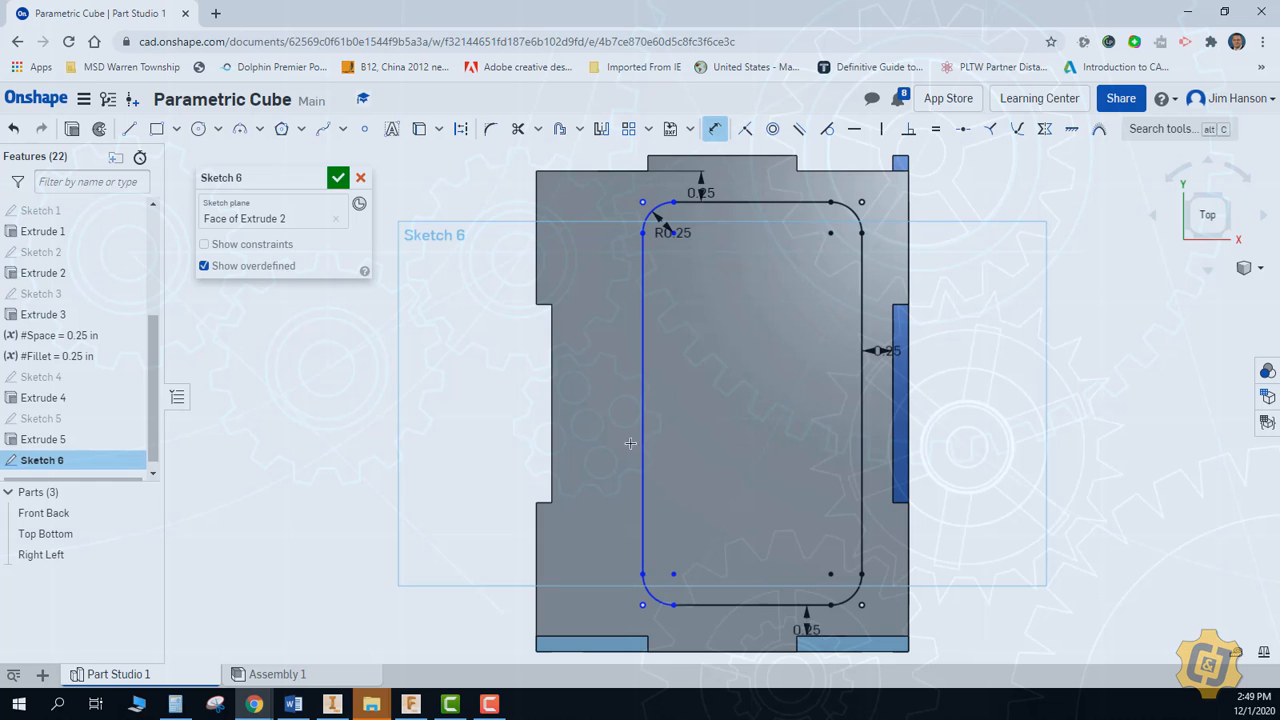
key("Return")
key("Return")
left_click(338, 178)
Extrude the rounded rectangle as a Remove cut, Through all, in the Top Bottom plate and check the windows in Assembly 1
left_click(143, 129)
left_click(640, 300)
left_click(291, 218)
left_click(296, 284)
left_click(285, 434)
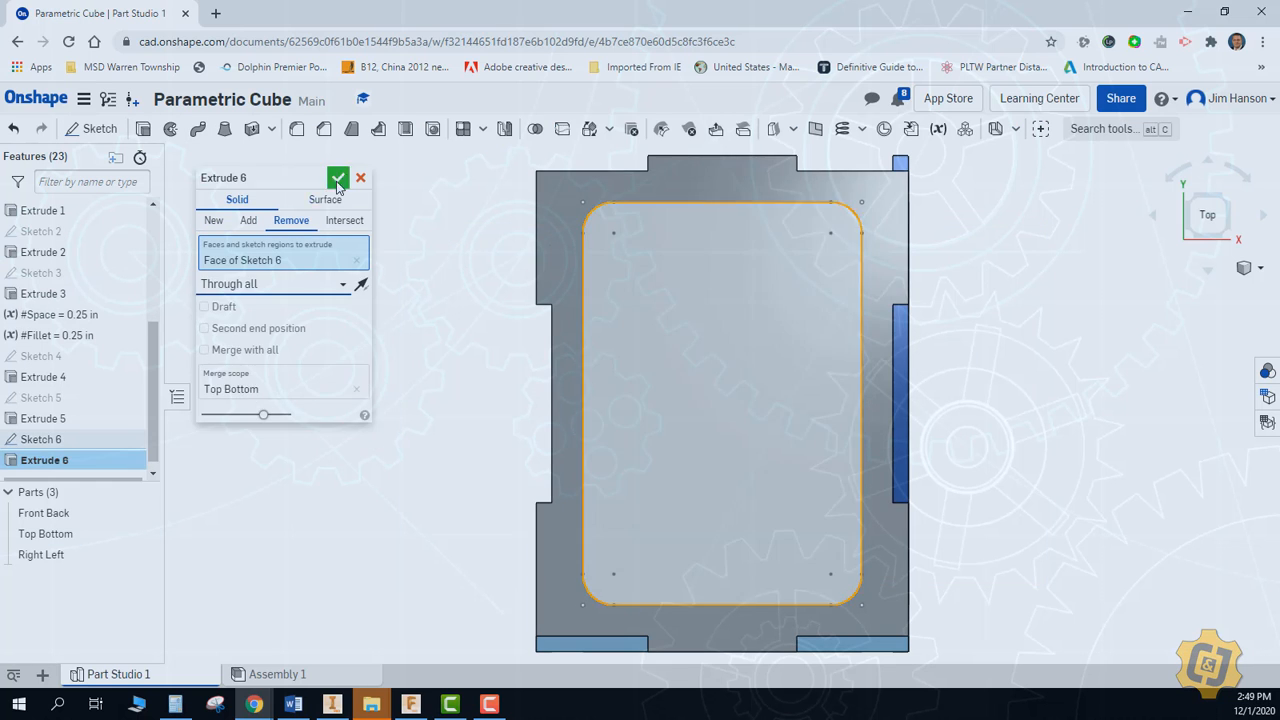
left_click(338, 181)
left_click(292, 674)
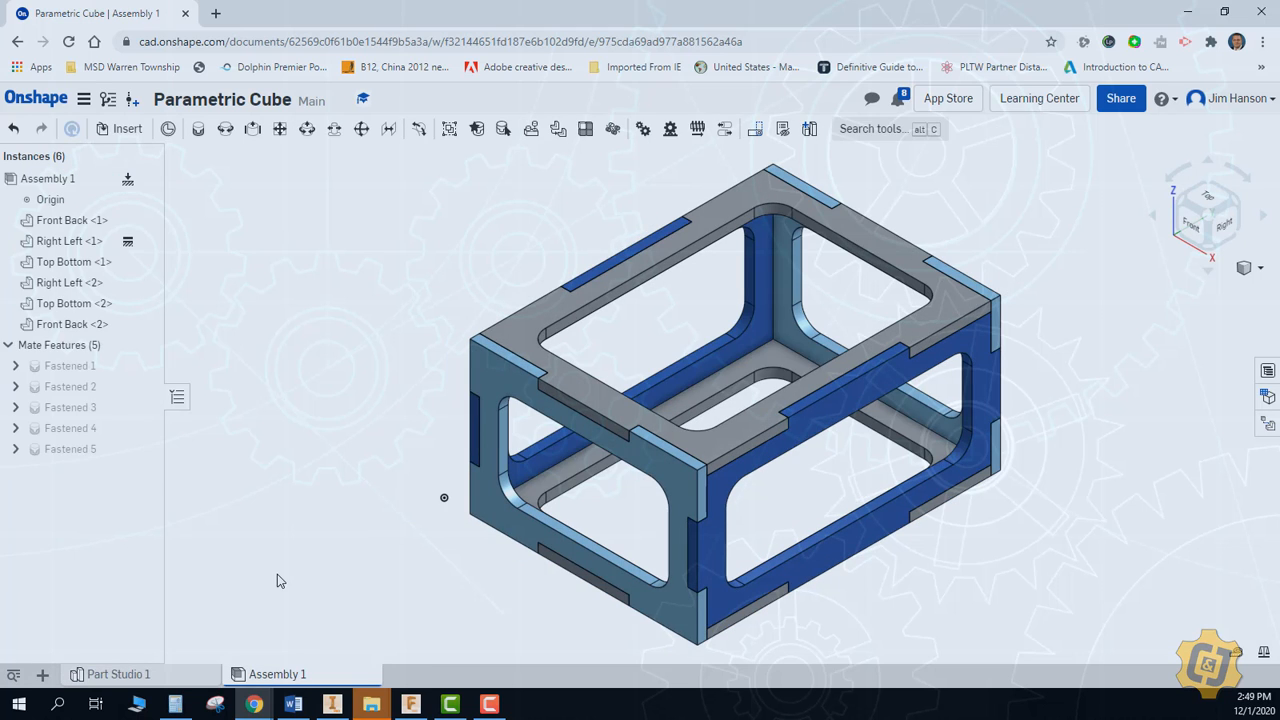
Resize the box in Part Studio 1 by setting the variables Height to 1.5 in, Width to 1 in and Depth to 2 in
left_click(168, 675)
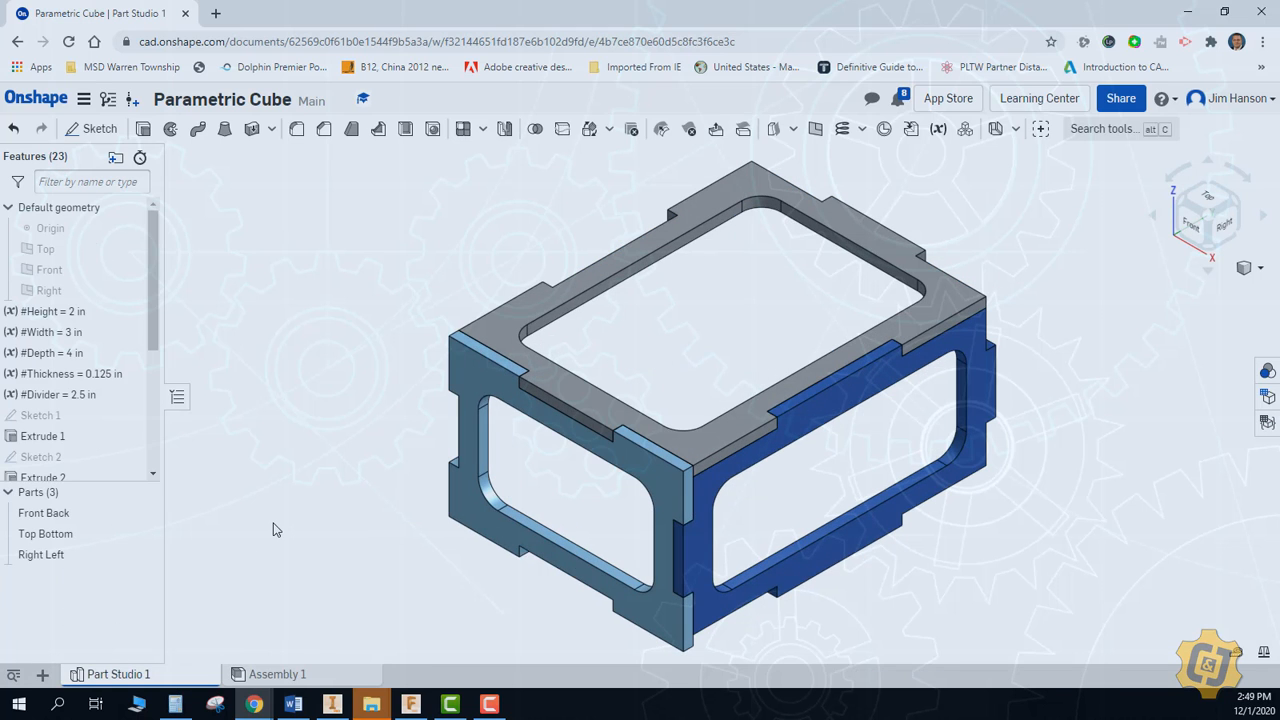
double_click(86, 313)
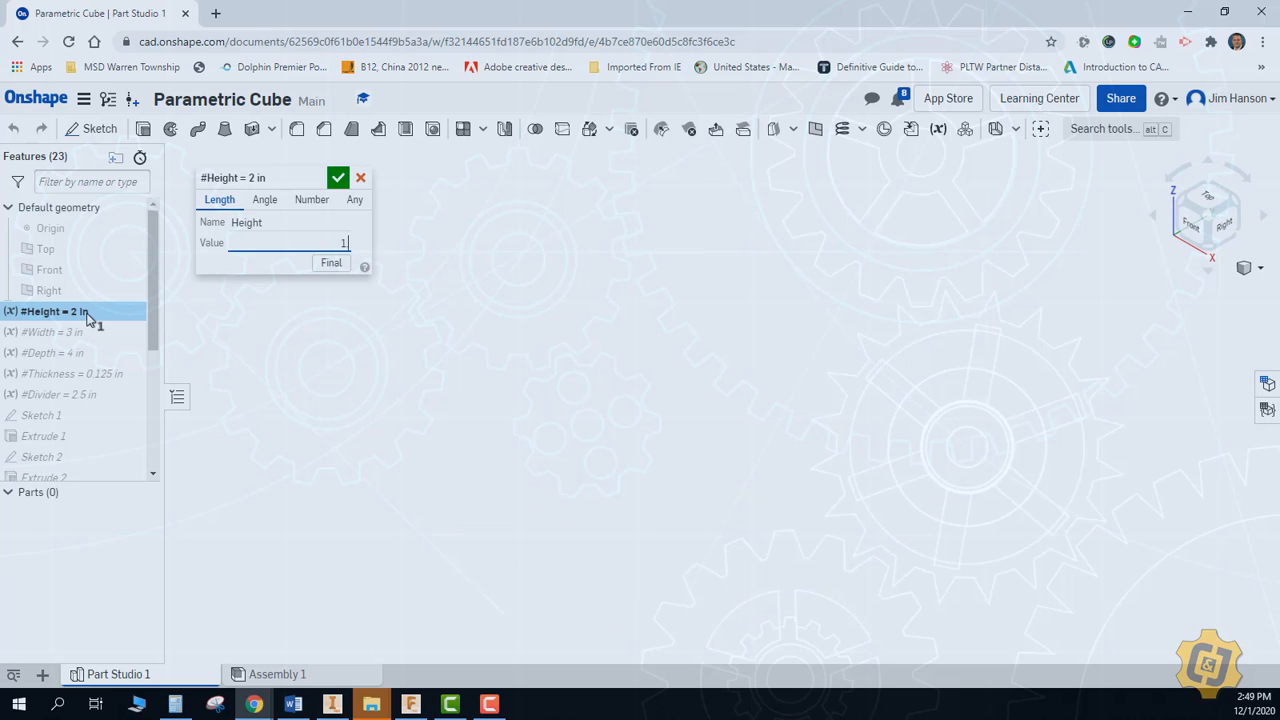
key("Return")
double_click(80, 333)
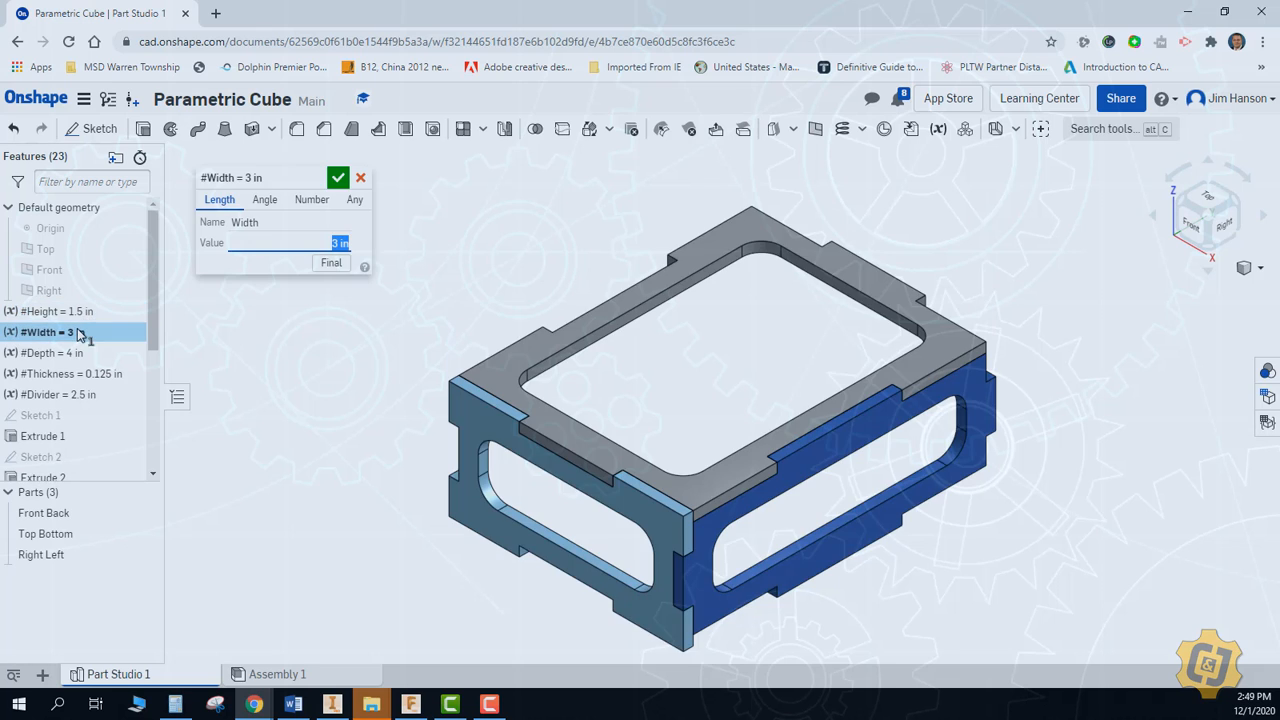
key("Return")
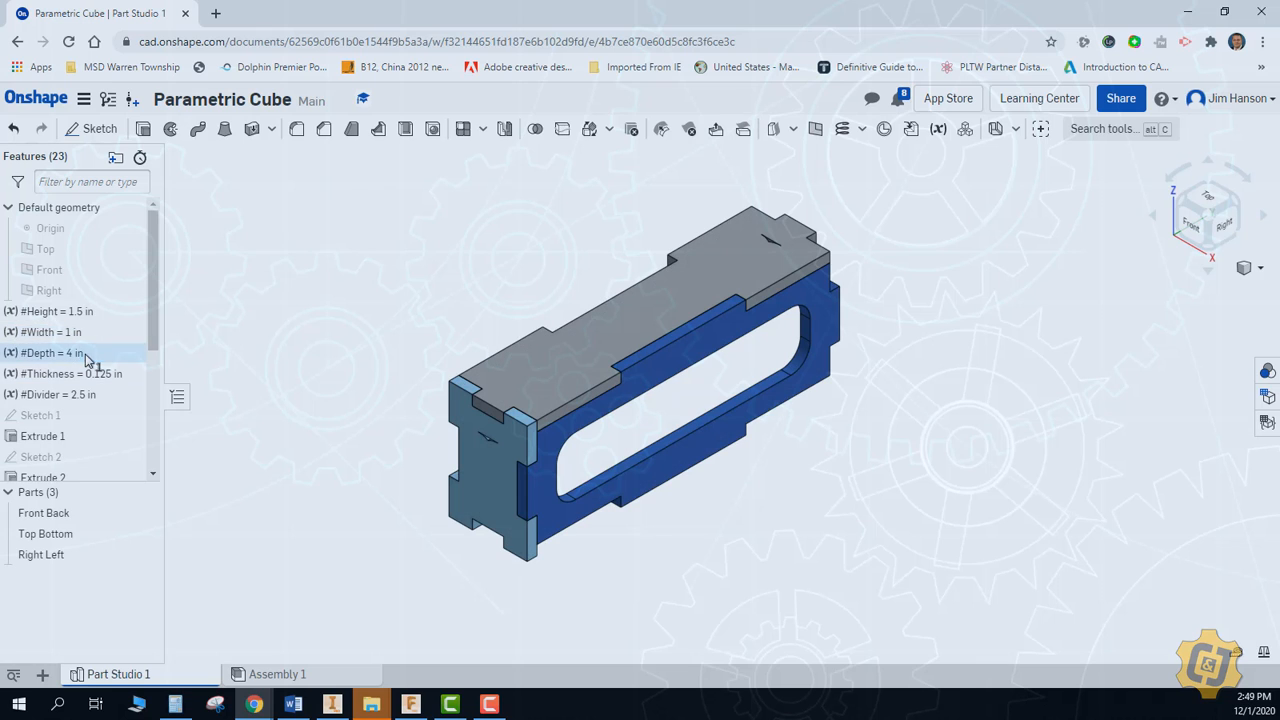
double_click(84, 355)
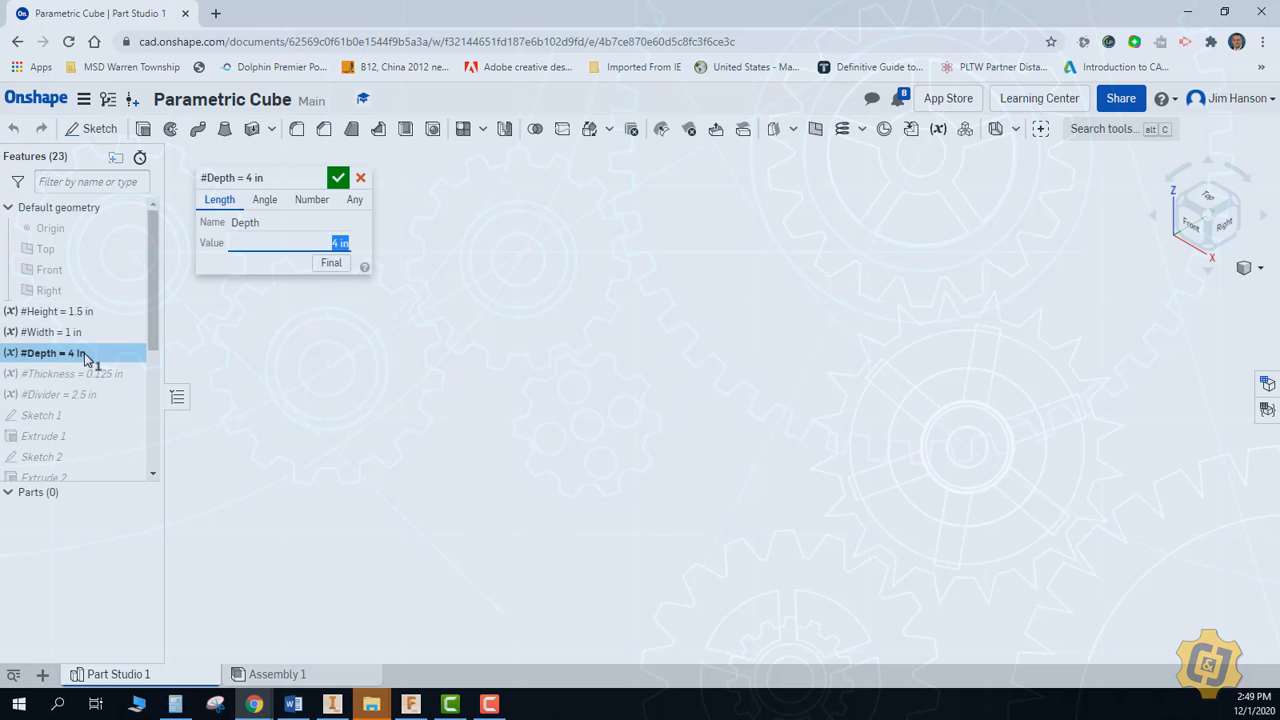
key("Return")
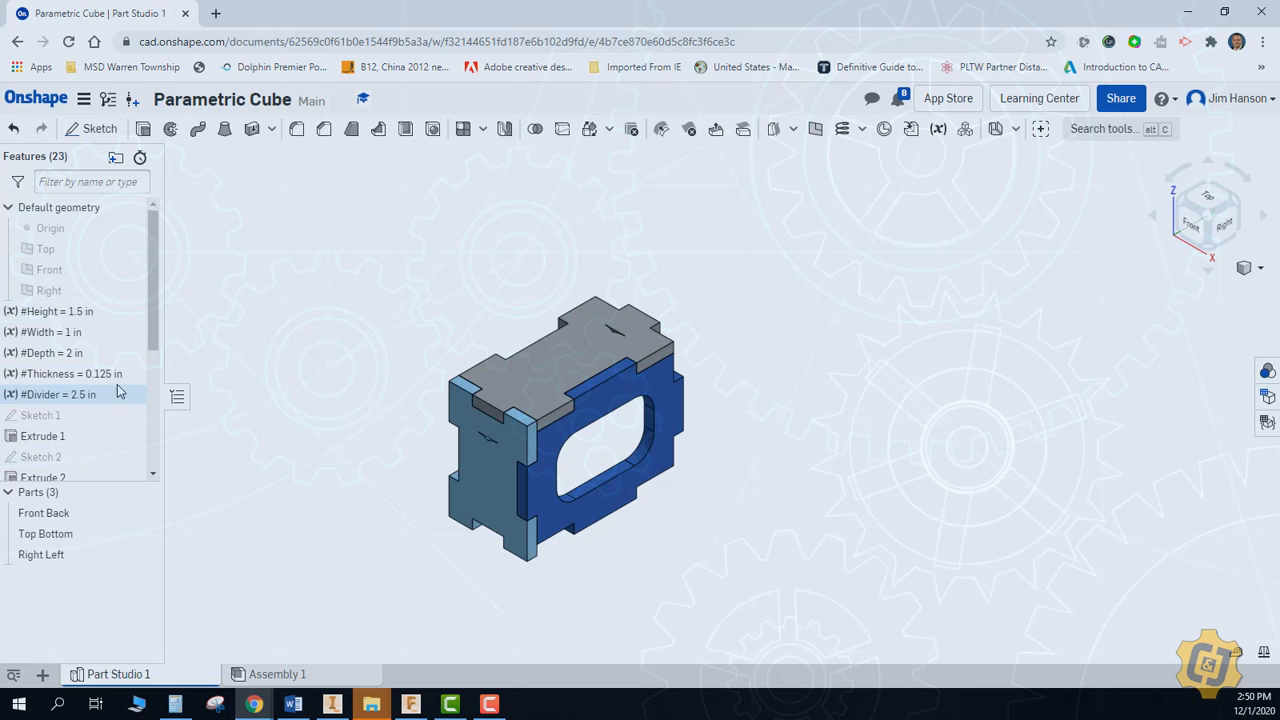
Set the Space variable to 0.125 in
scroll(152, 347, "down", 3)
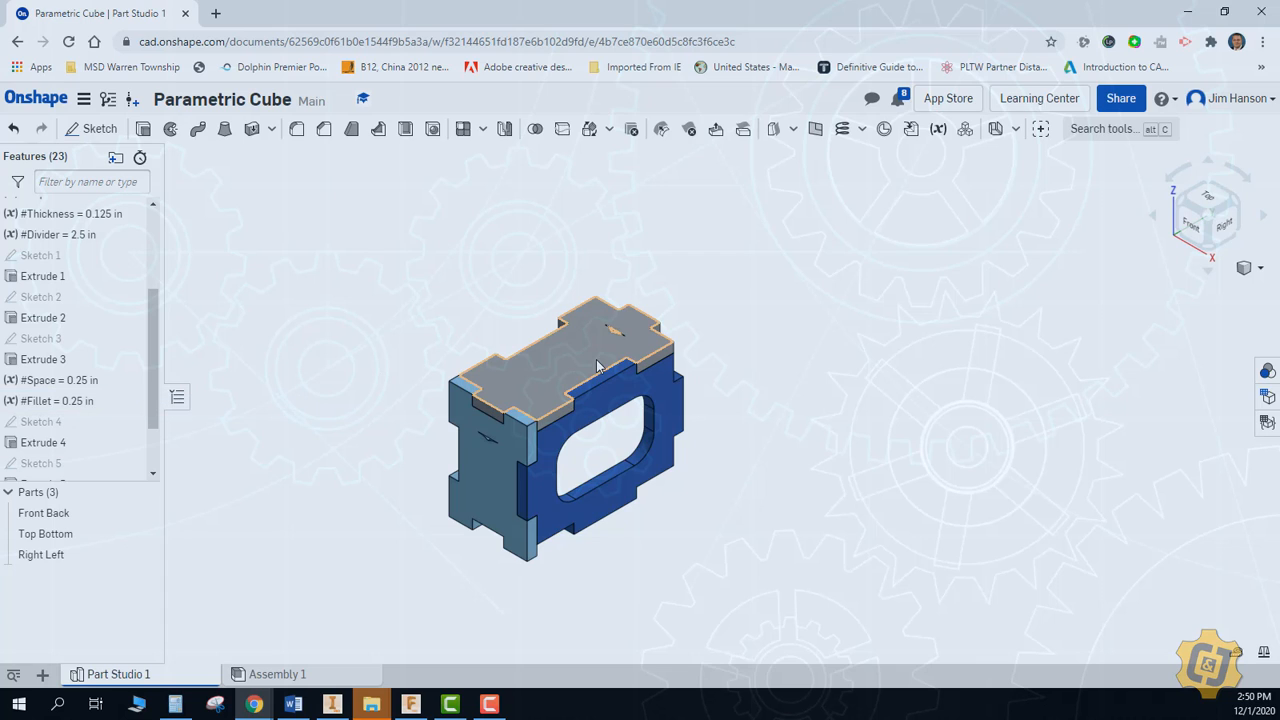
double_click(85, 388)
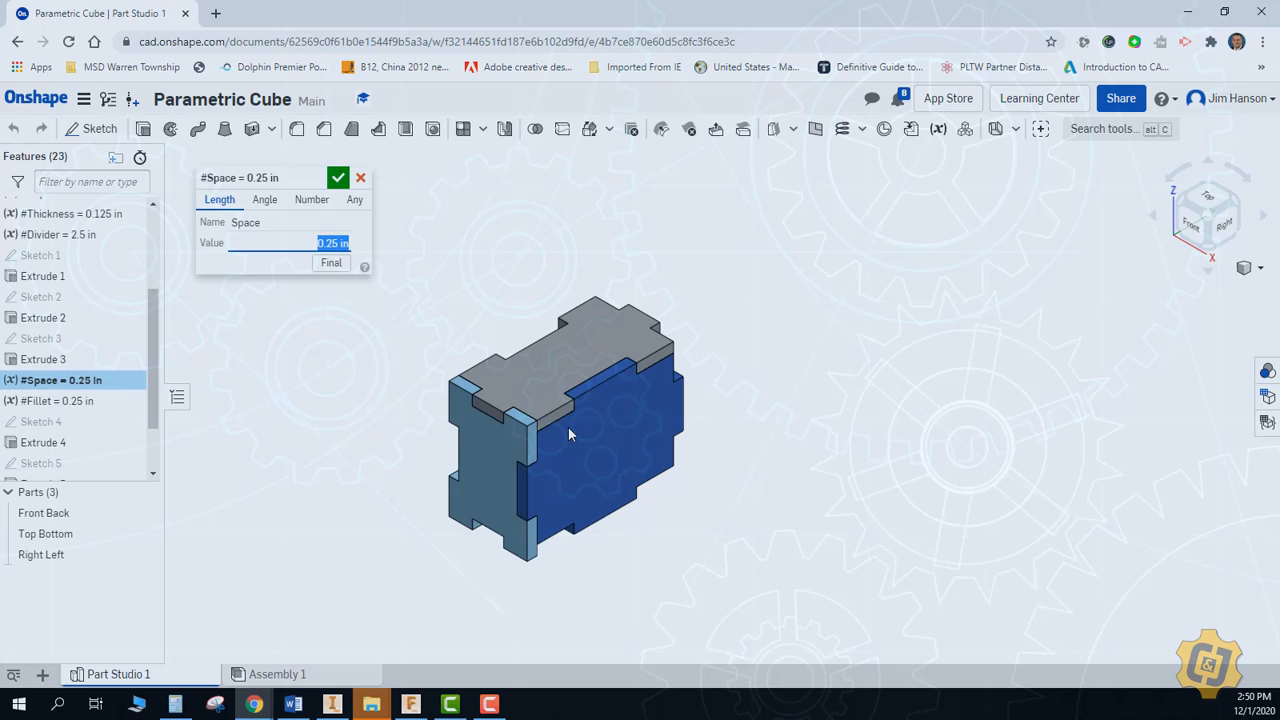
type("12")
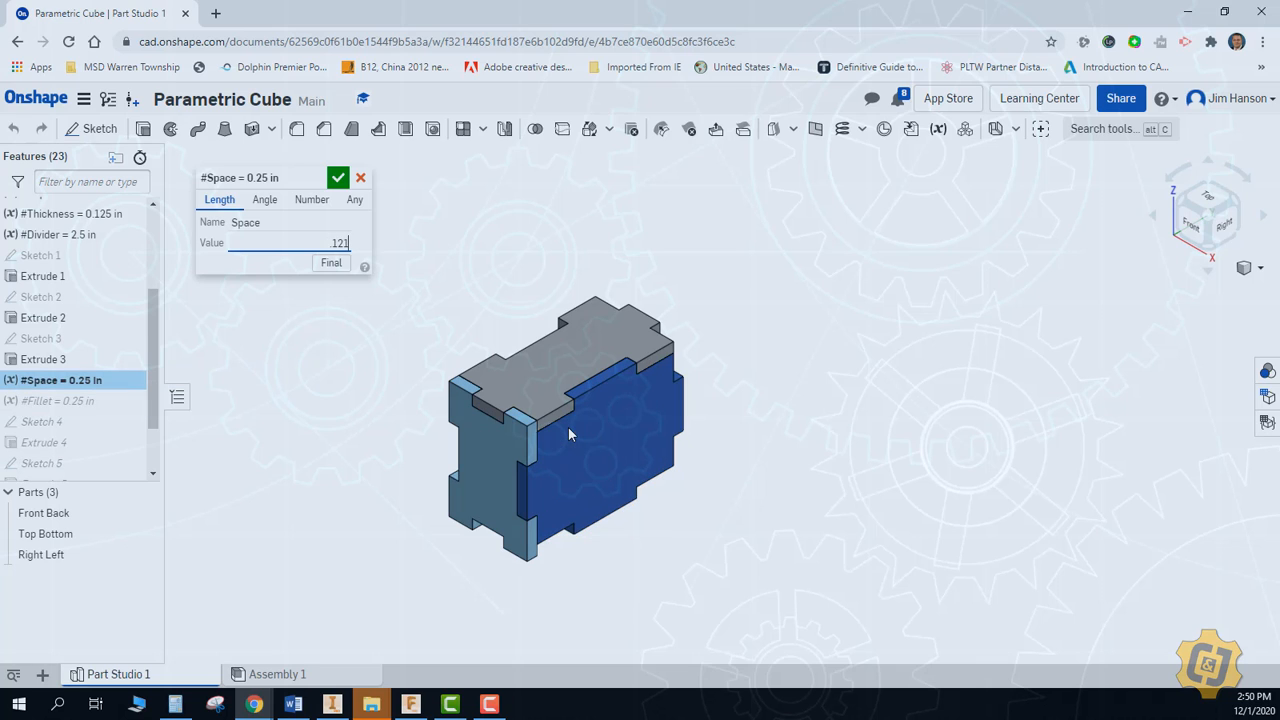
type("5")
key("Return")
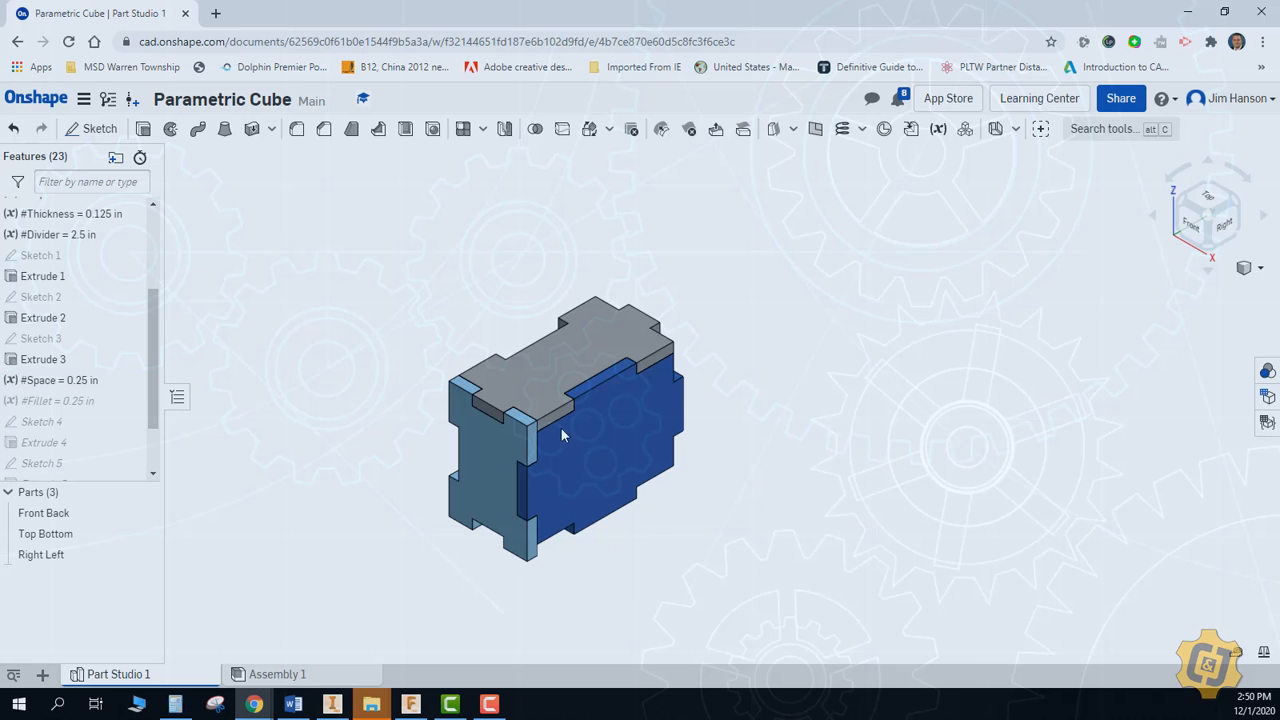
Set the Fillet variable to 0.125 in
left_click(95, 402)
double_click(95, 402)
key("BackSpace")
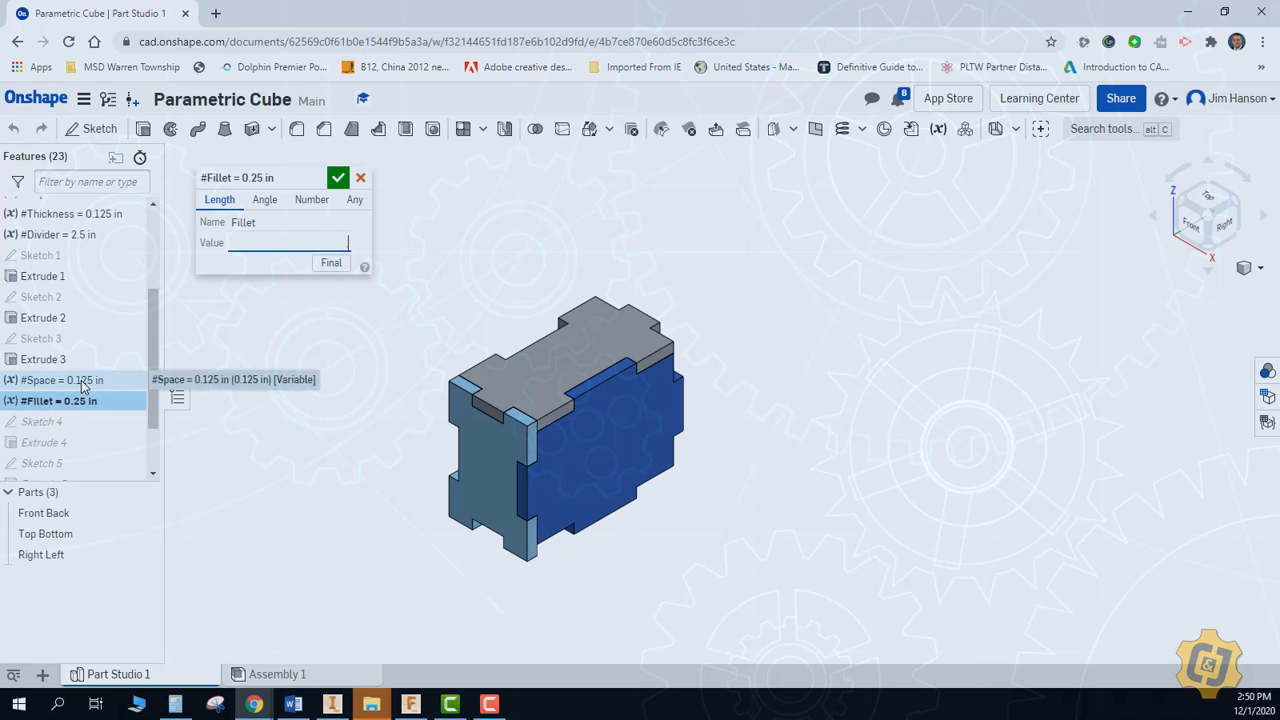
type(".125")
key("Return")
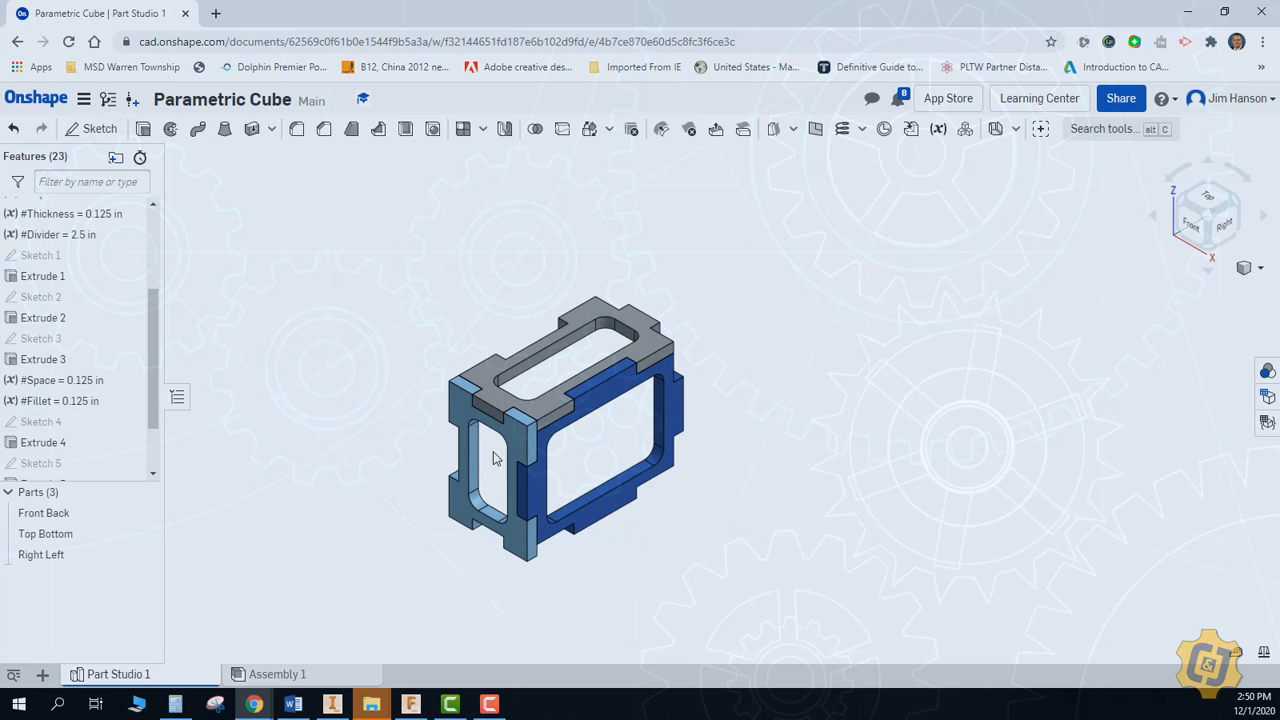
Examine the resized box in Assembly 1 with the whole model fitted to the view
left_click(306, 675)
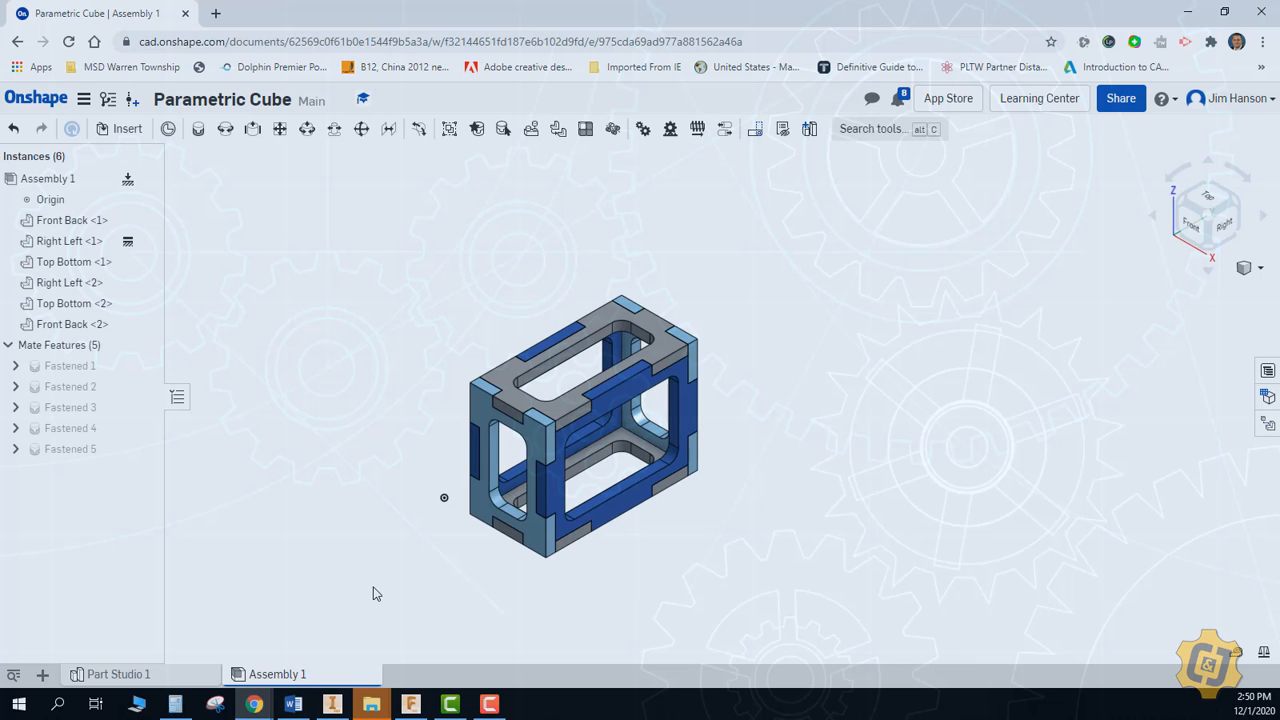
right_click(373, 452)
left_click(381, 523)
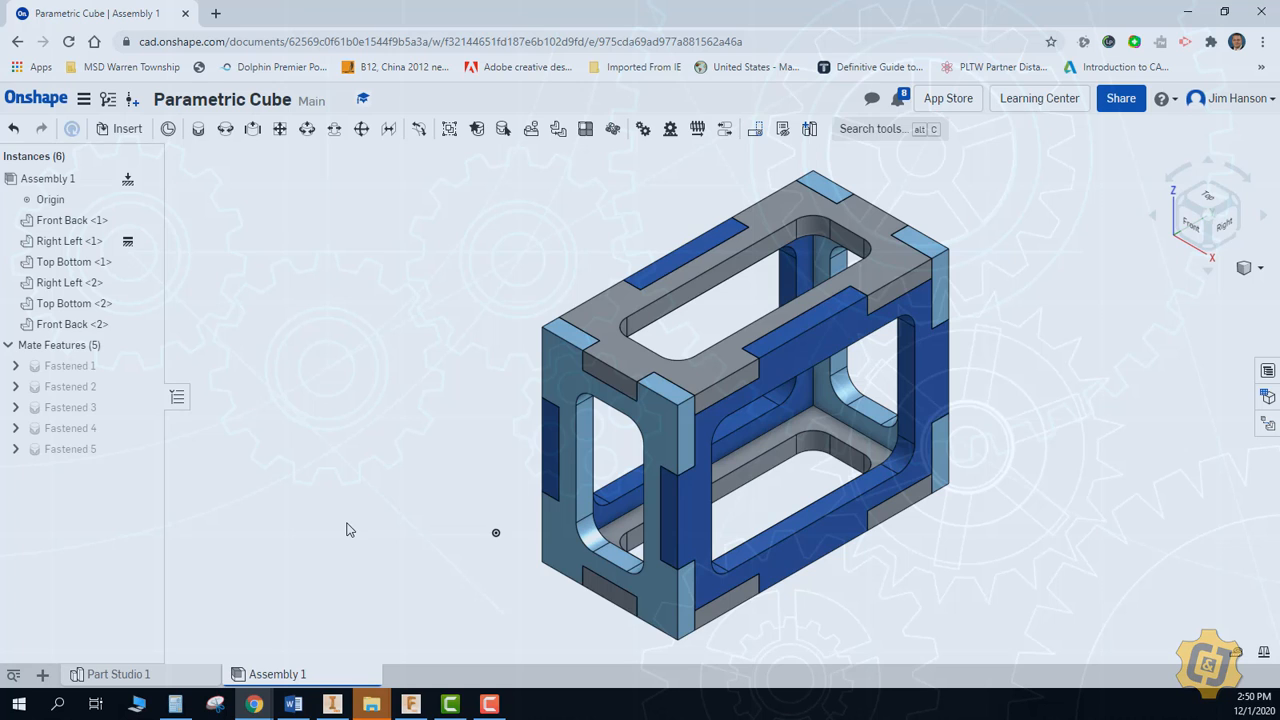
Create a new drawing in the document and delete the border and title block from its sheet
left_click(42, 675)
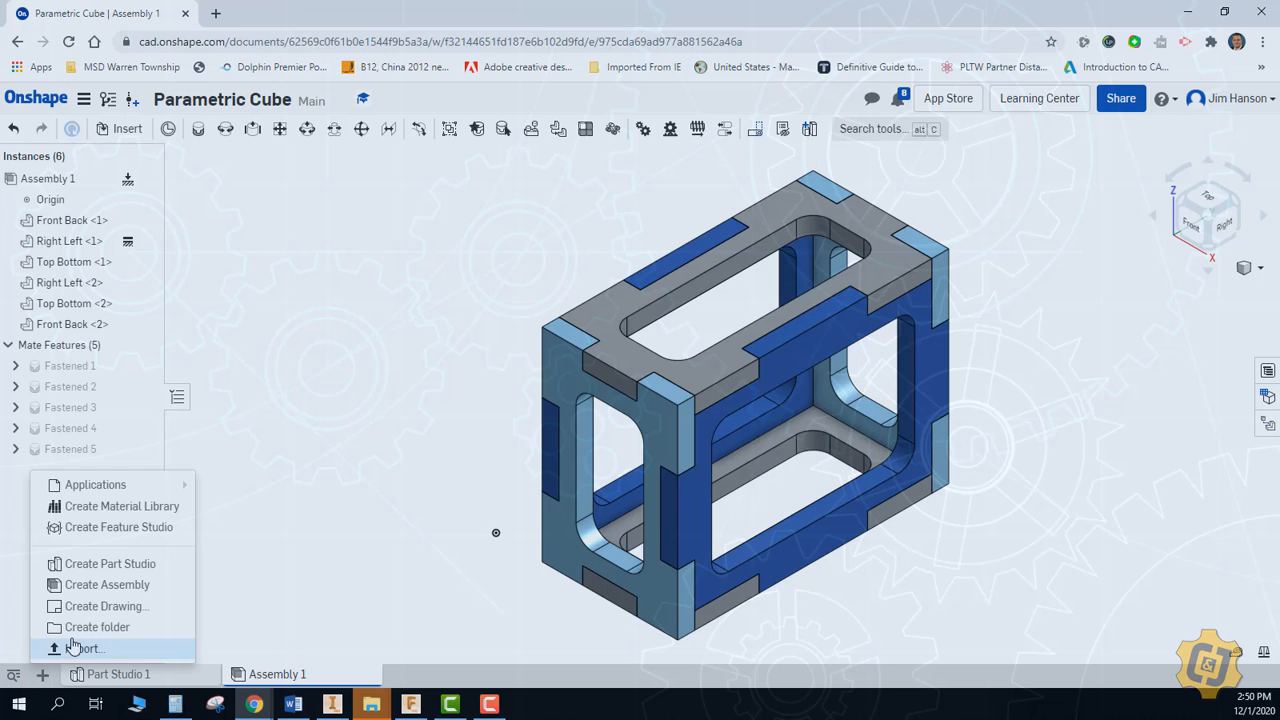
left_click(84, 612)
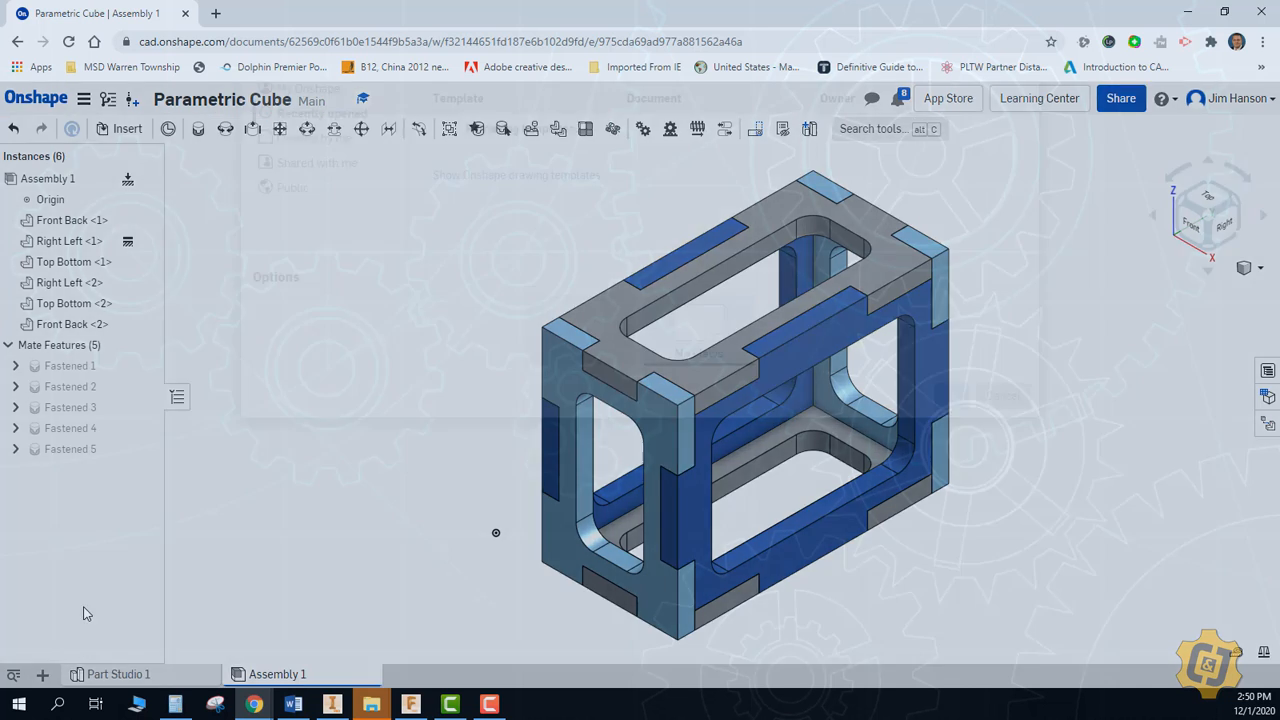
left_click(948, 514)
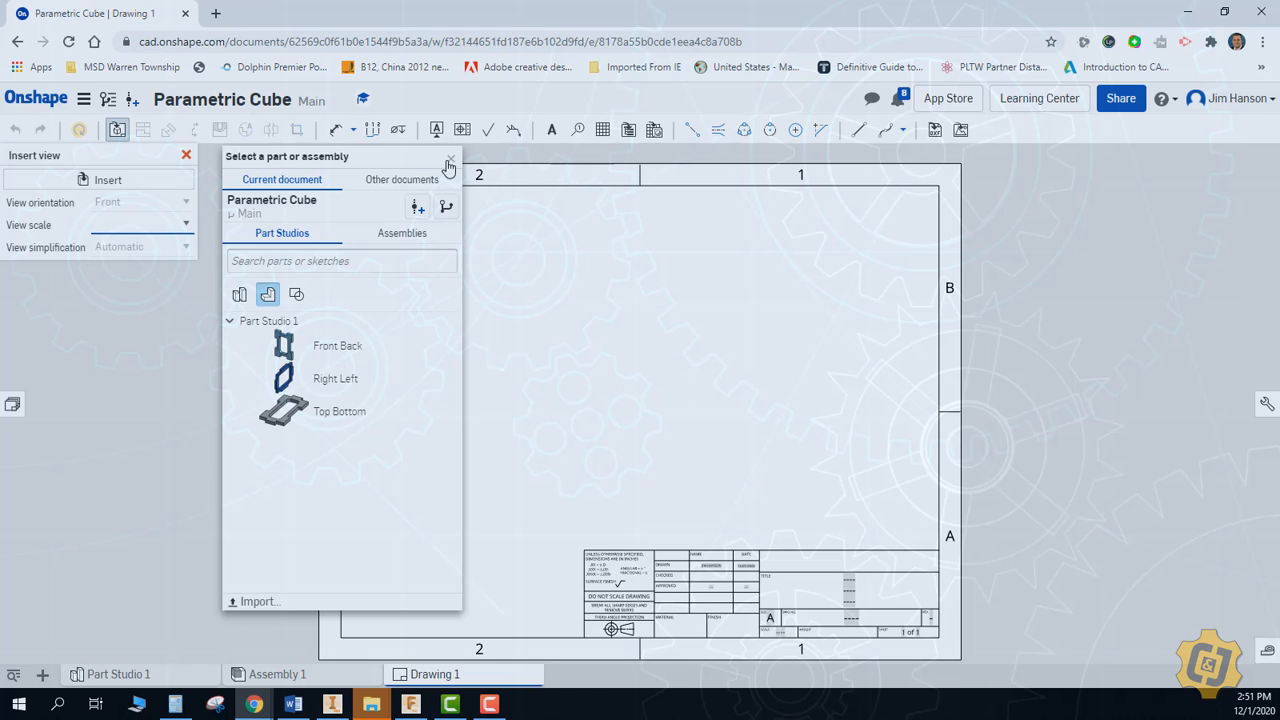
left_click(450, 161)
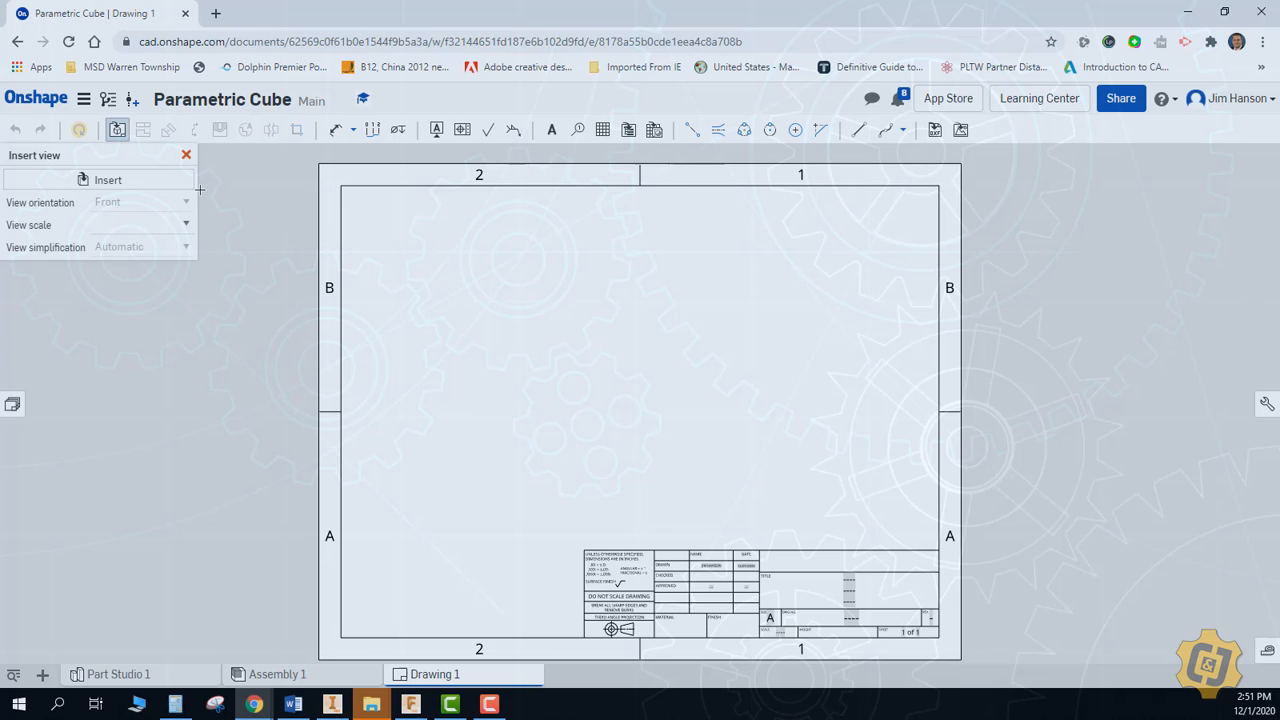
left_click(186, 157)
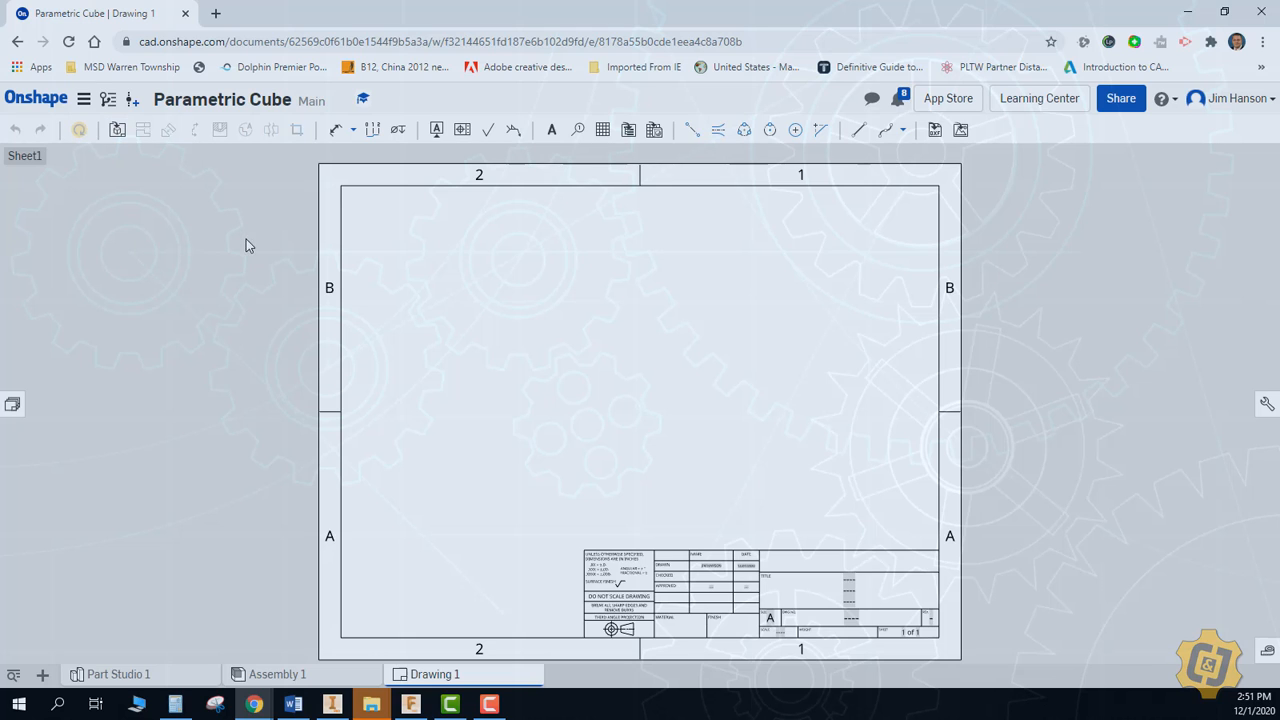
left_click_drag(246, 247, 387, 578)
key("Delete")
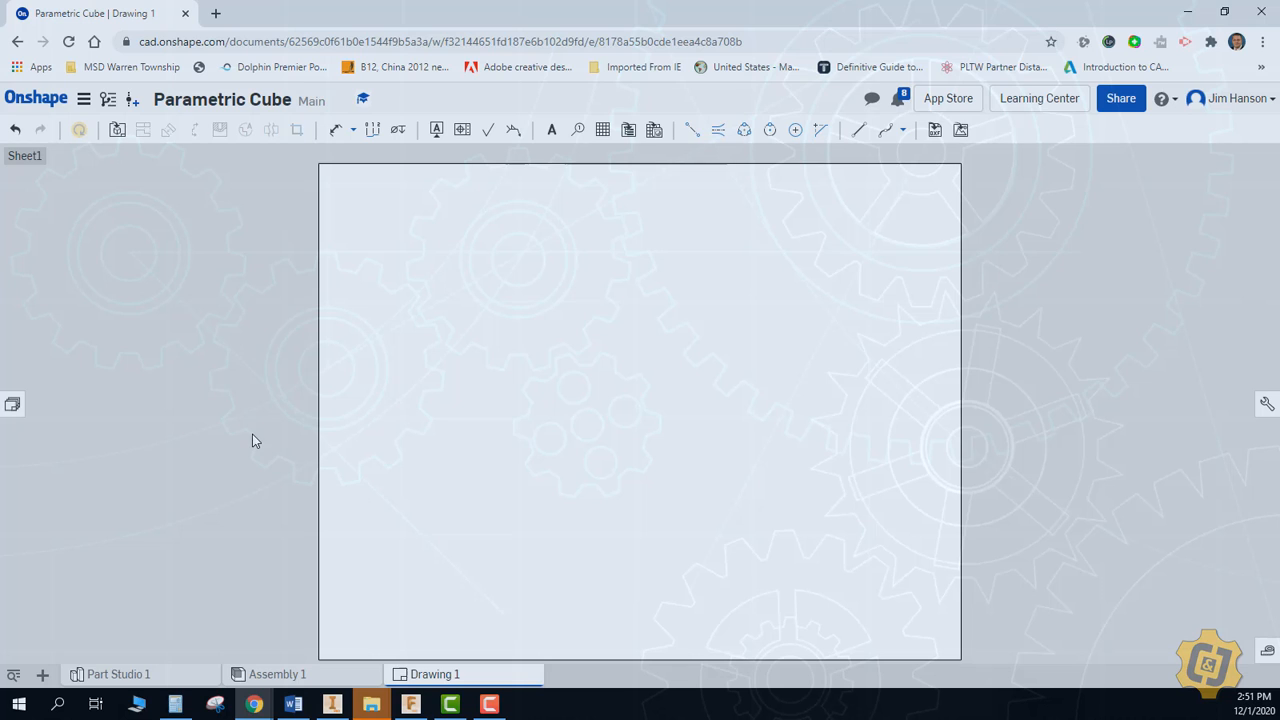
Insert a top view of the Top Bottom part on the left half of the blank sheet, without projected views
left_click(117, 130)
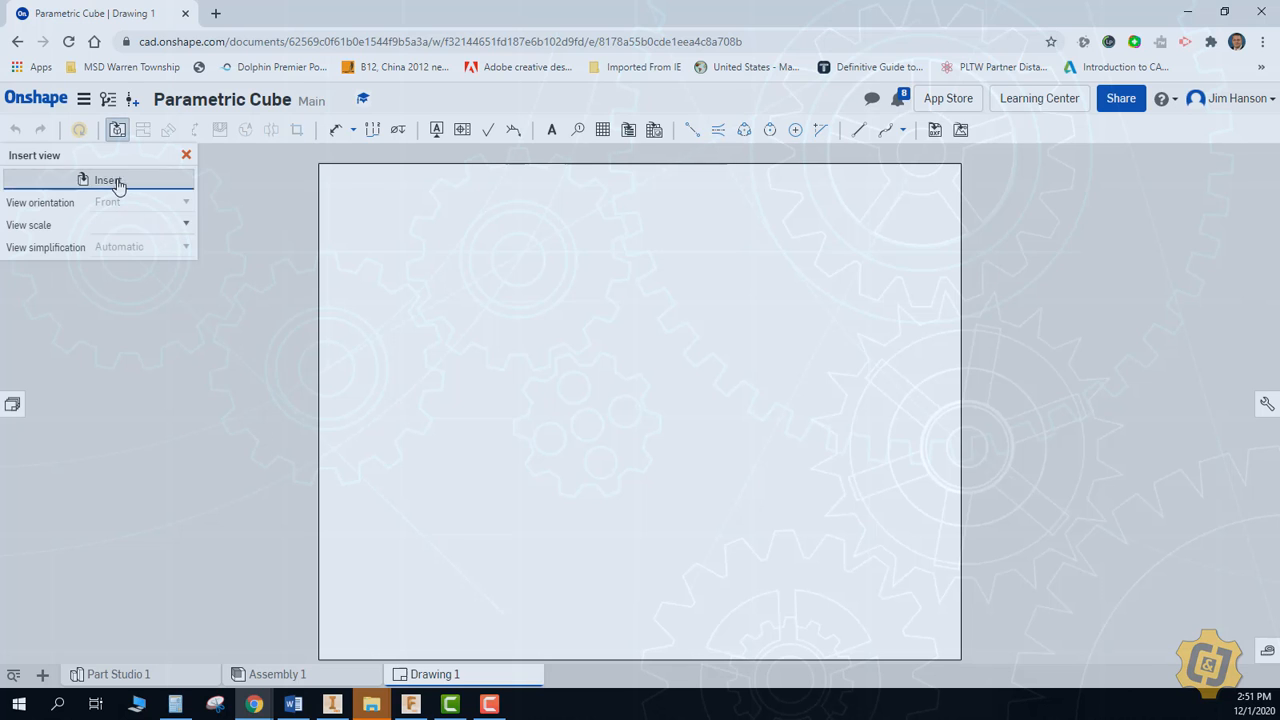
left_click(106, 179)
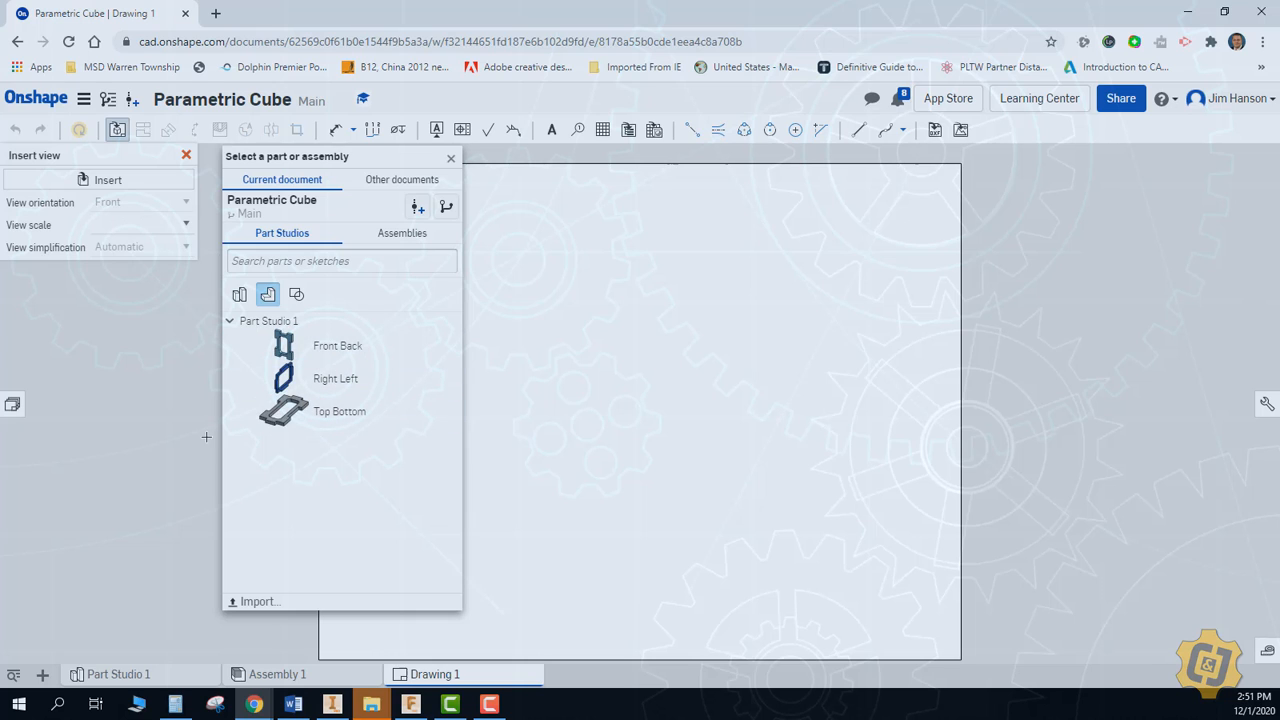
left_click(320, 415)
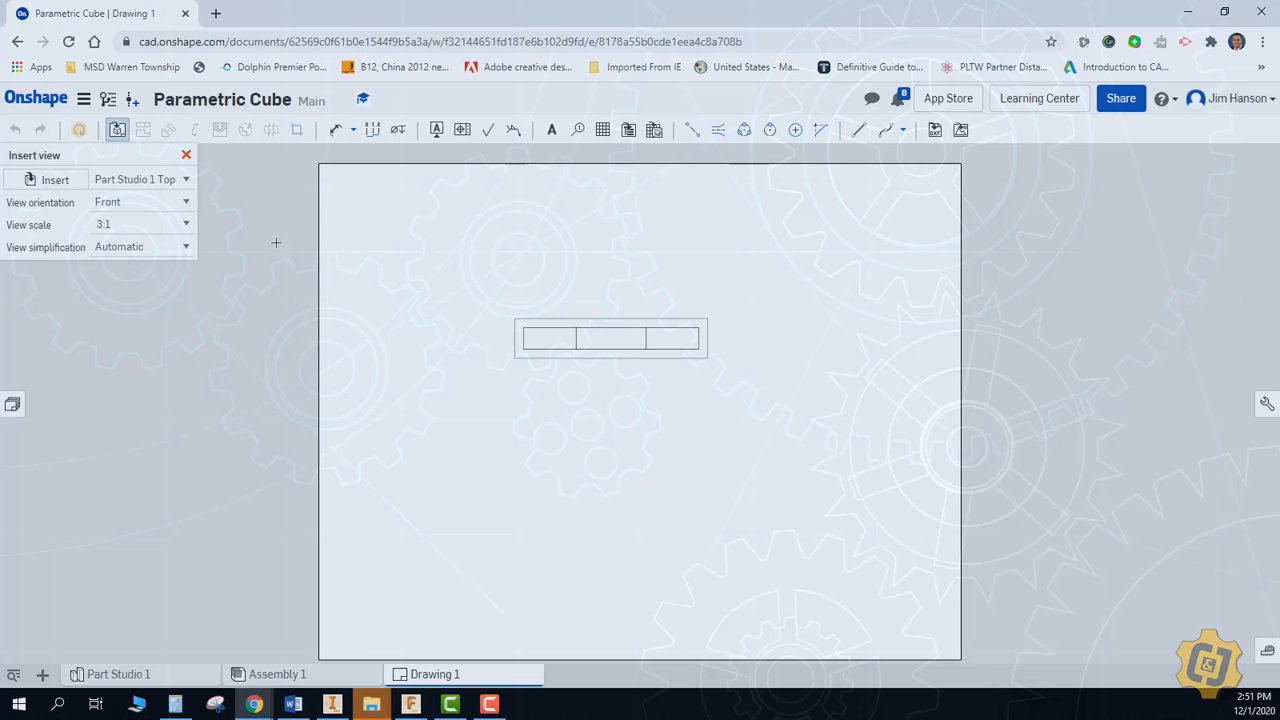
left_click(178, 208)
left_click(177, 220)
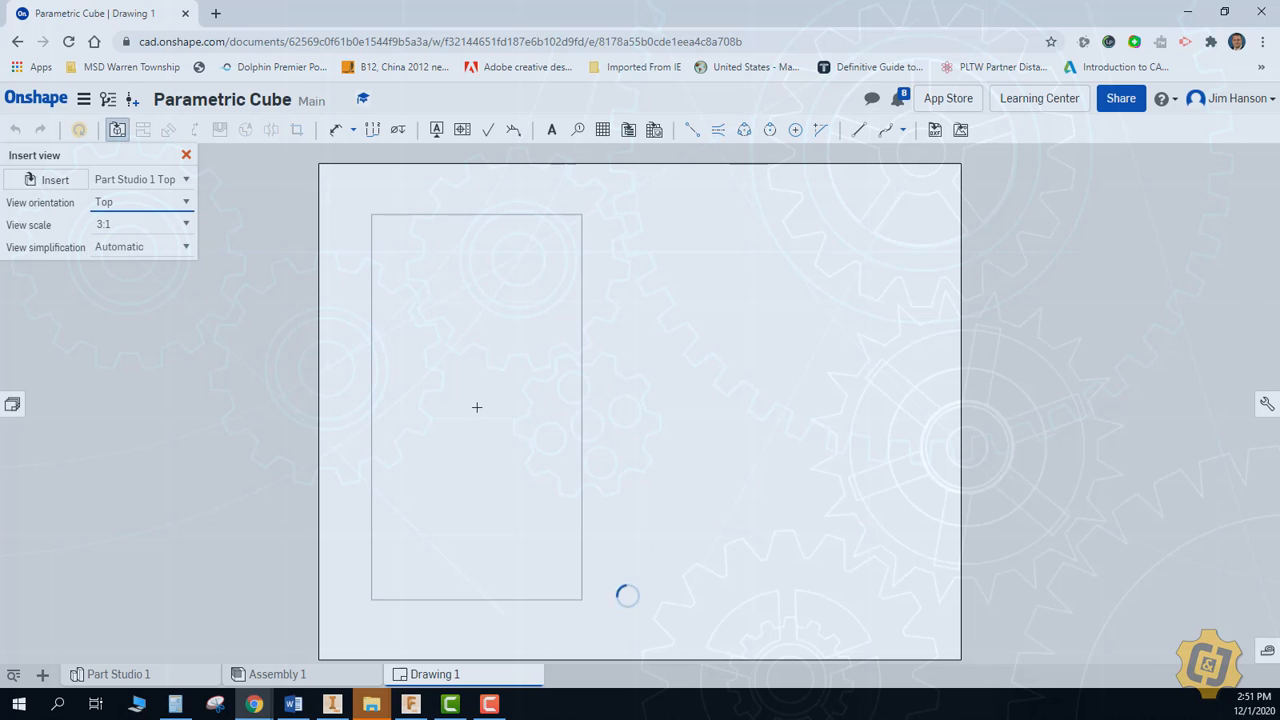
left_click(475, 406)
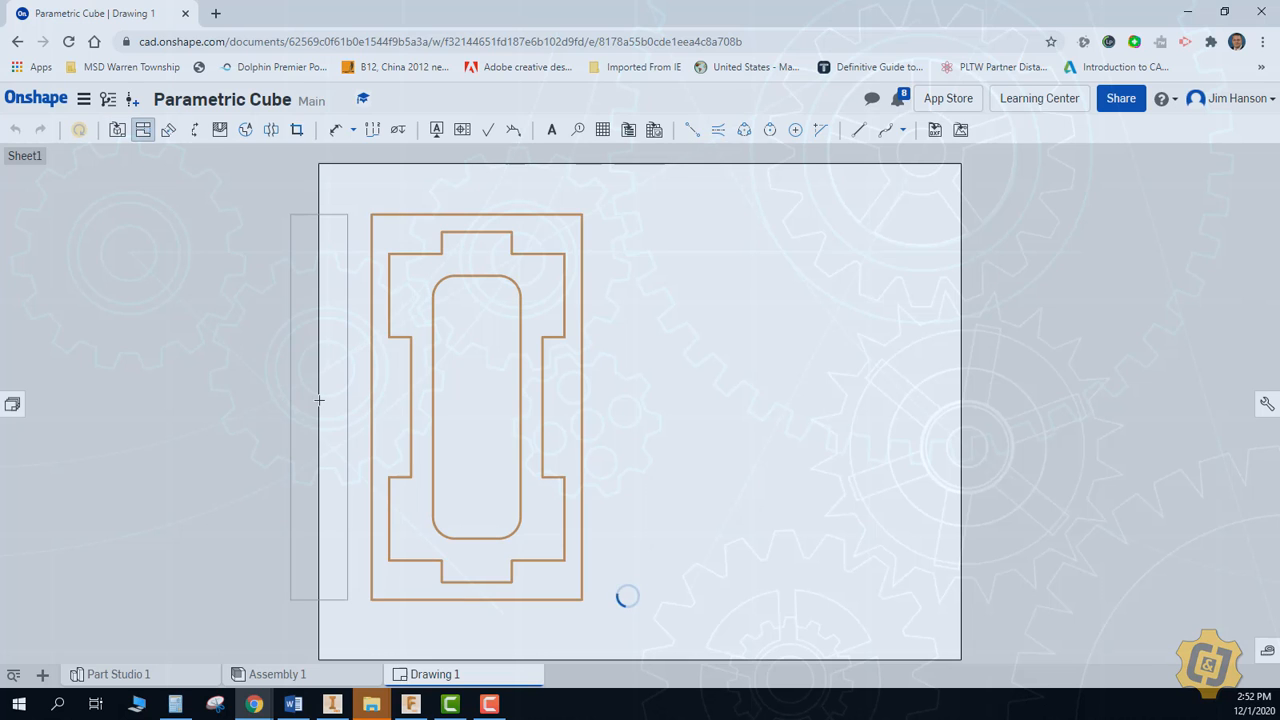
key("Escape")
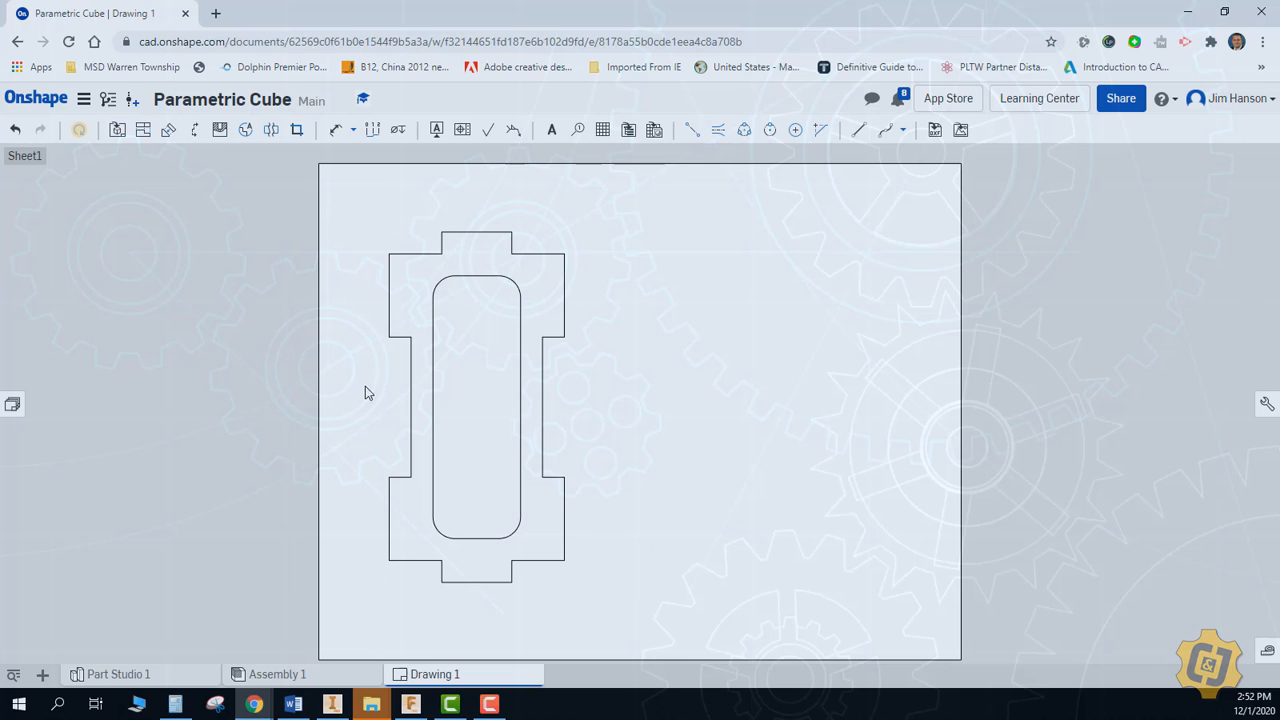
Set the scale of the Top Bottom view to 1:1
double_click(396, 410)
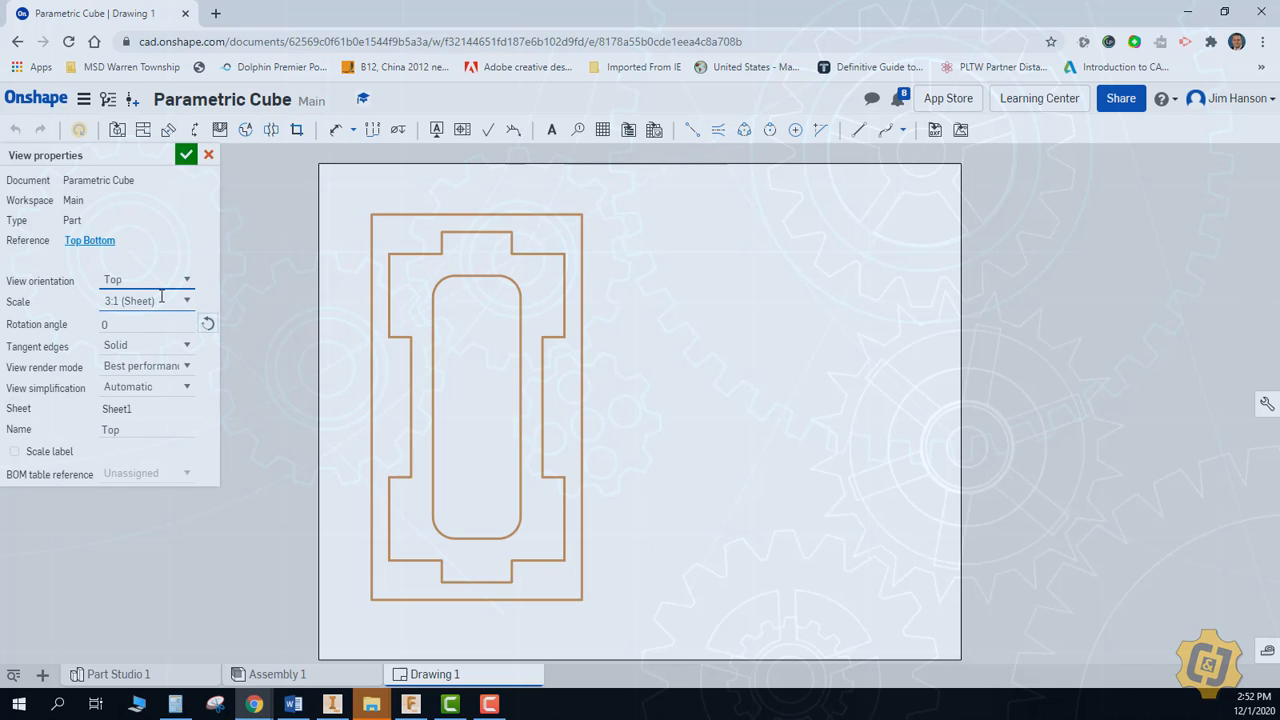
left_click(161, 296)
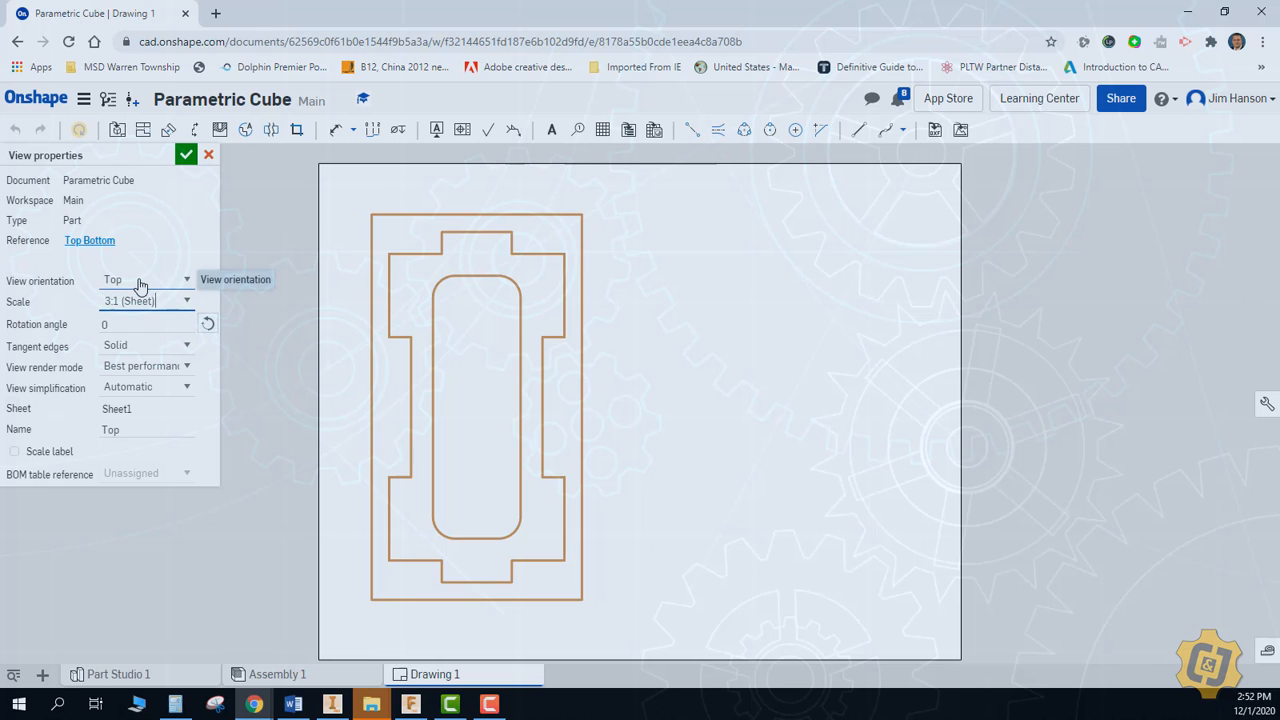
key("BackSpace")
key("BackSpace")
key("BackSpace")
key("BackSpace")
key("BackSpace")
key("BackSpace")
key("BackSpace")
key("BackSpace")
key("BackSpace")
key("BackSpace")
key("BackSpace")
left_click(187, 301)
left_click(160, 344)
left_click(187, 156)
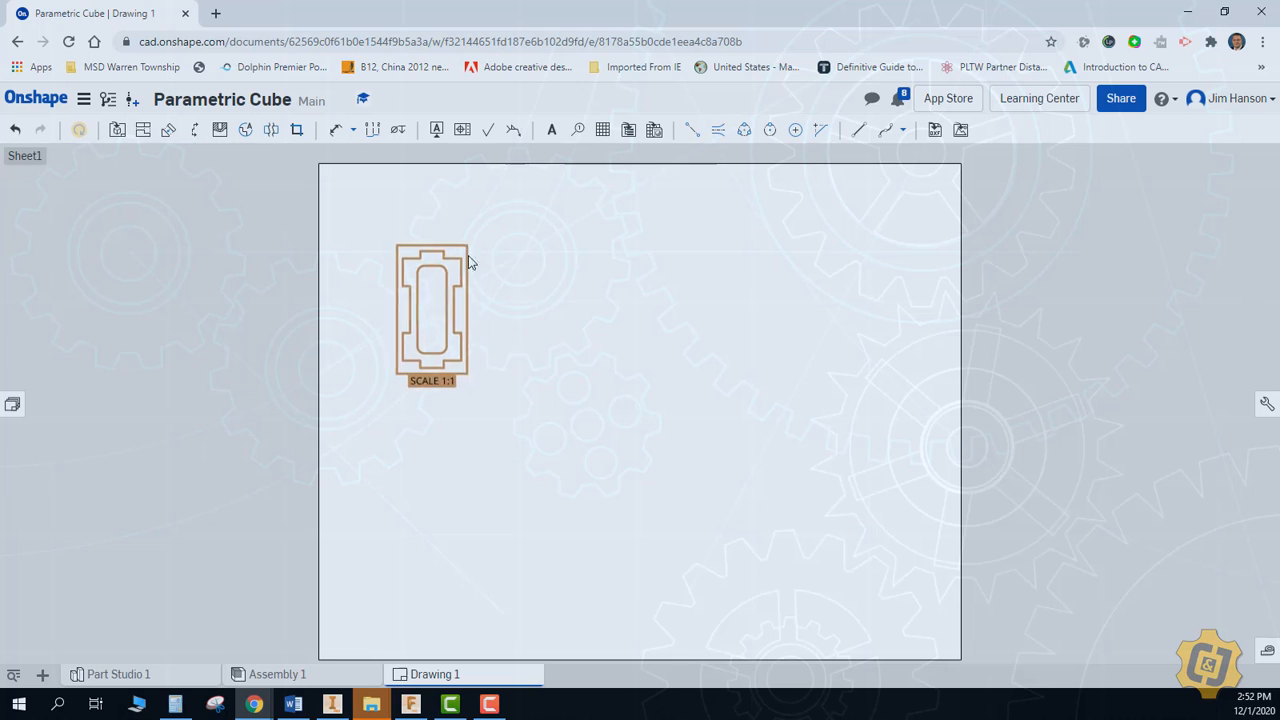
Delete the scale label beneath the Top Bottom view
scroll(480, 288, "up", 3)
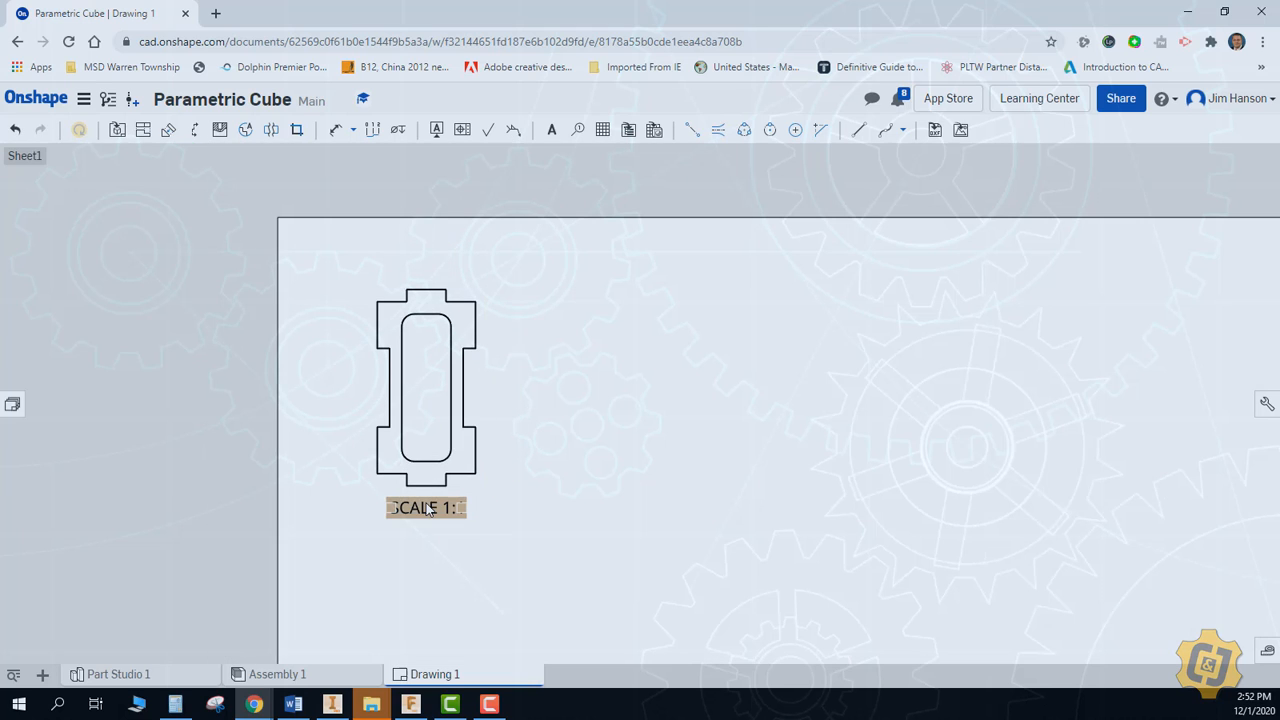
left_click(428, 509)
key("Delete")
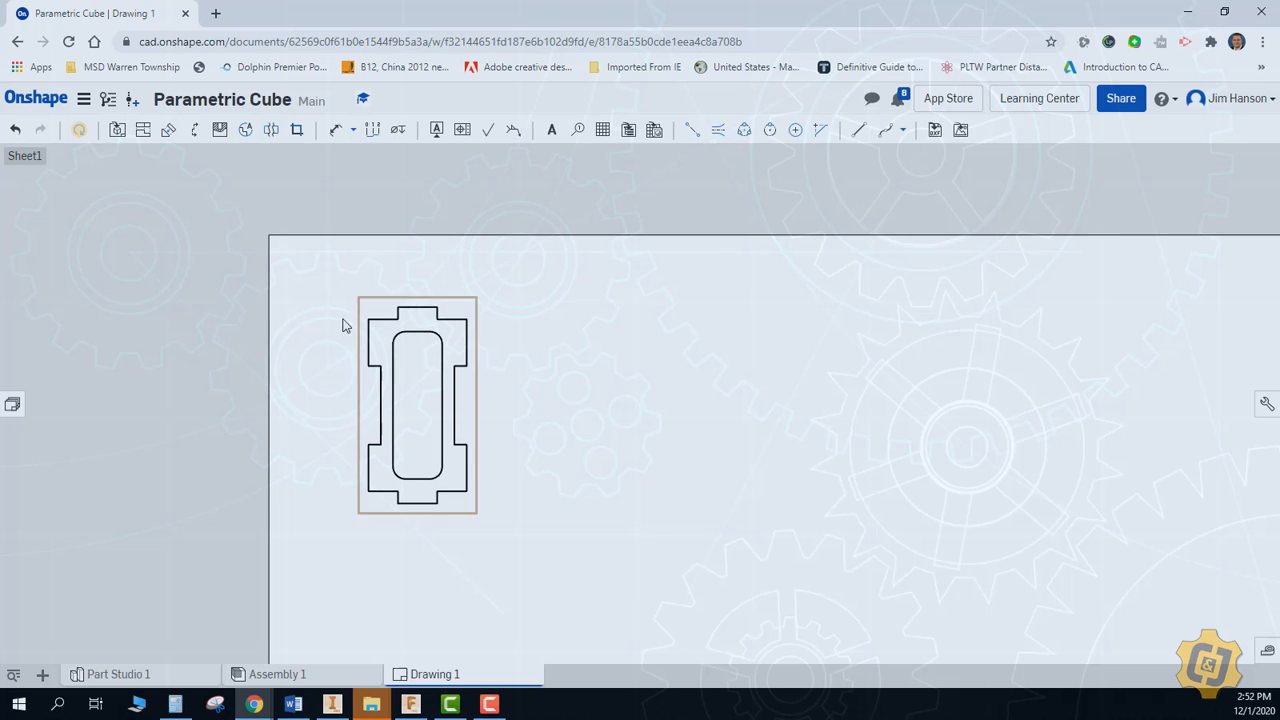
Insert a right view of the Right Left part at 1:1 scale beside the Top Bottom view
left_click(117, 130)
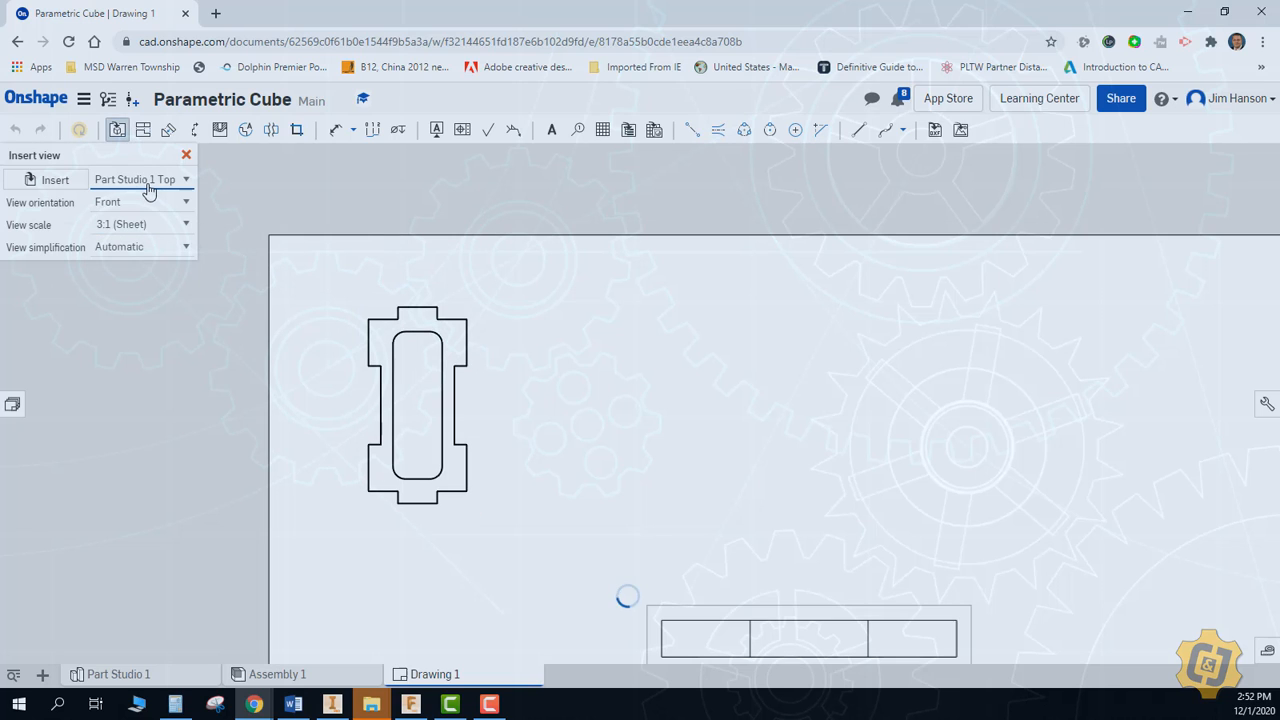
left_click(133, 183)
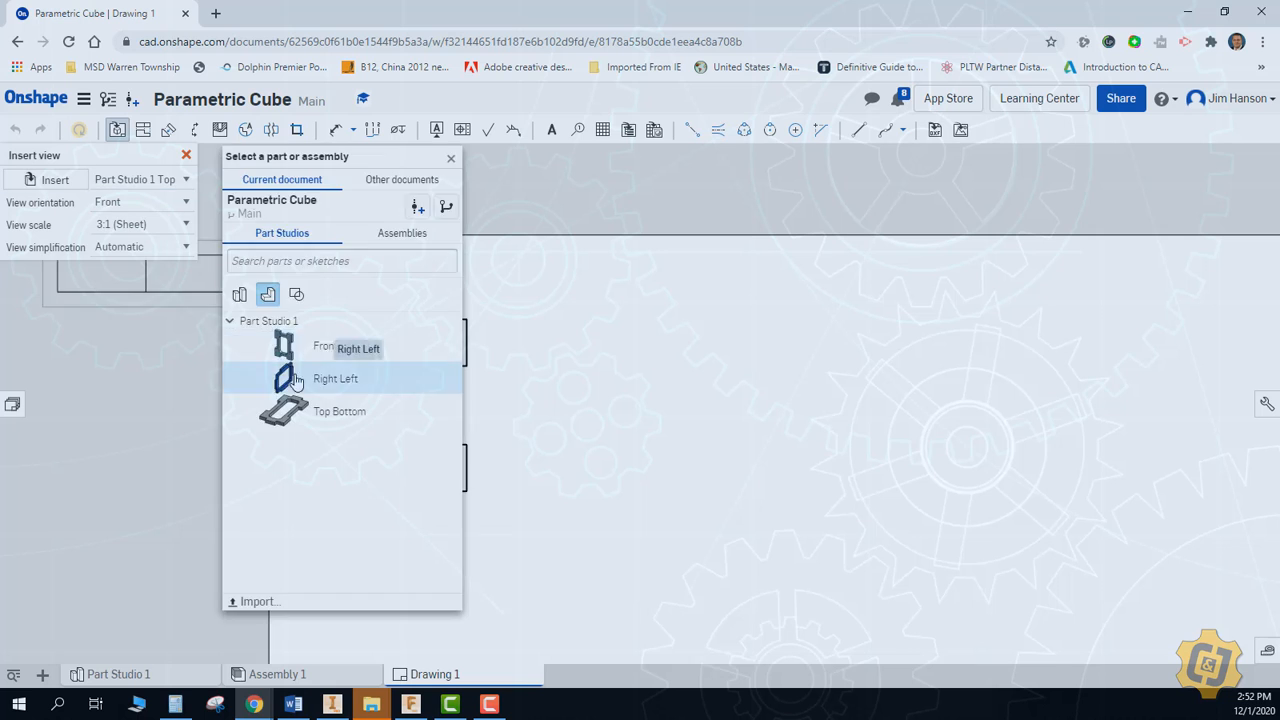
left_click(334, 372)
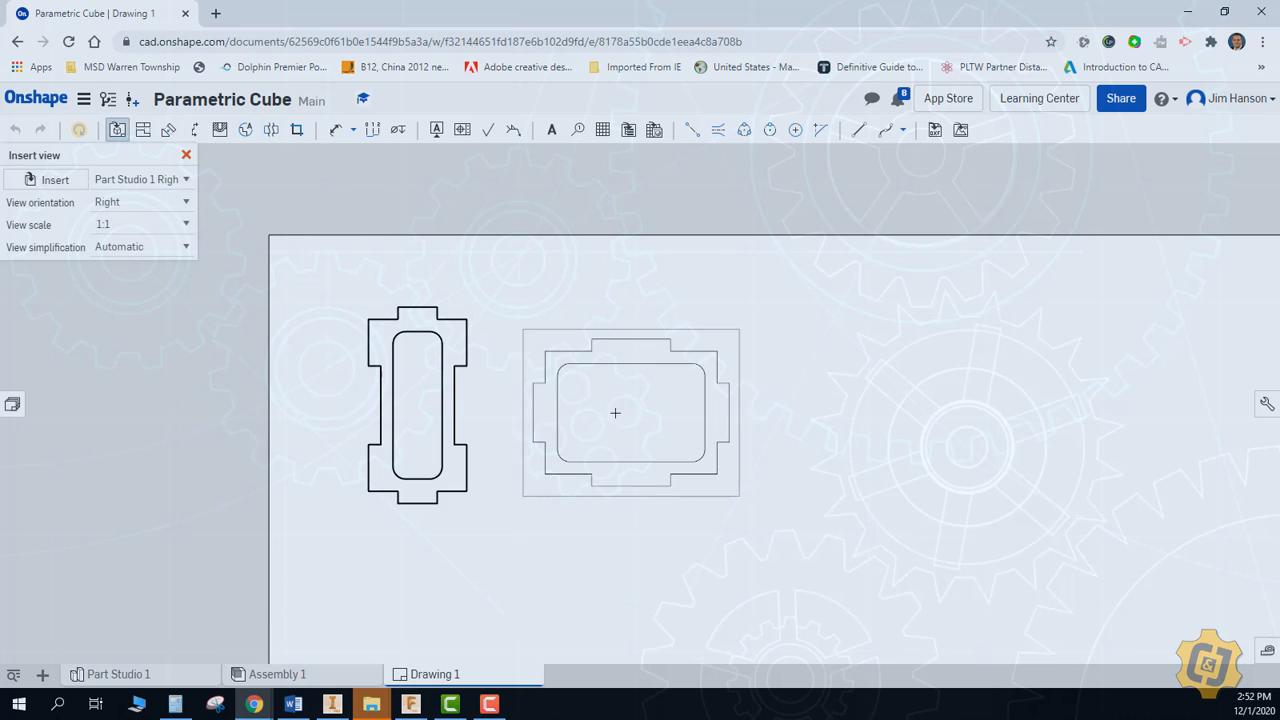
left_click(614, 413)
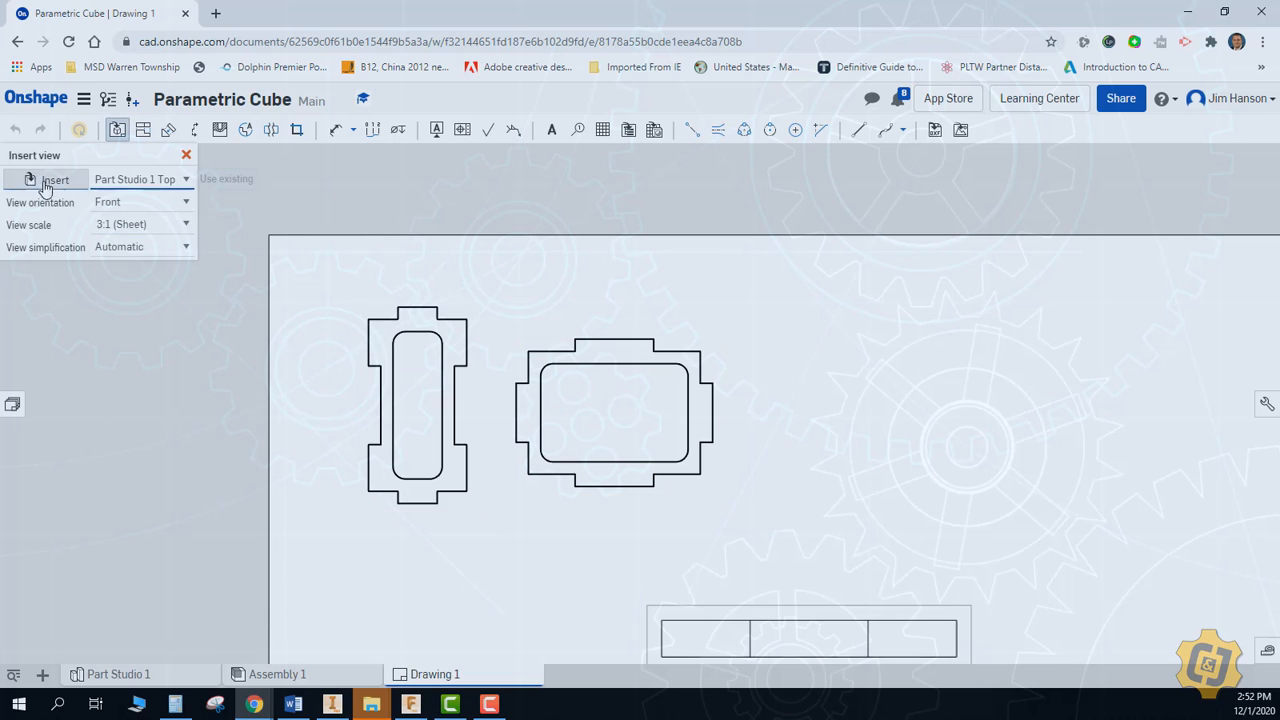
Insert a front view of the Front Back part at 1:1 scale to the right of the Right Left view
left_click(43, 187)
left_click(277, 343)
left_click(187, 229)
left_click(130, 328)
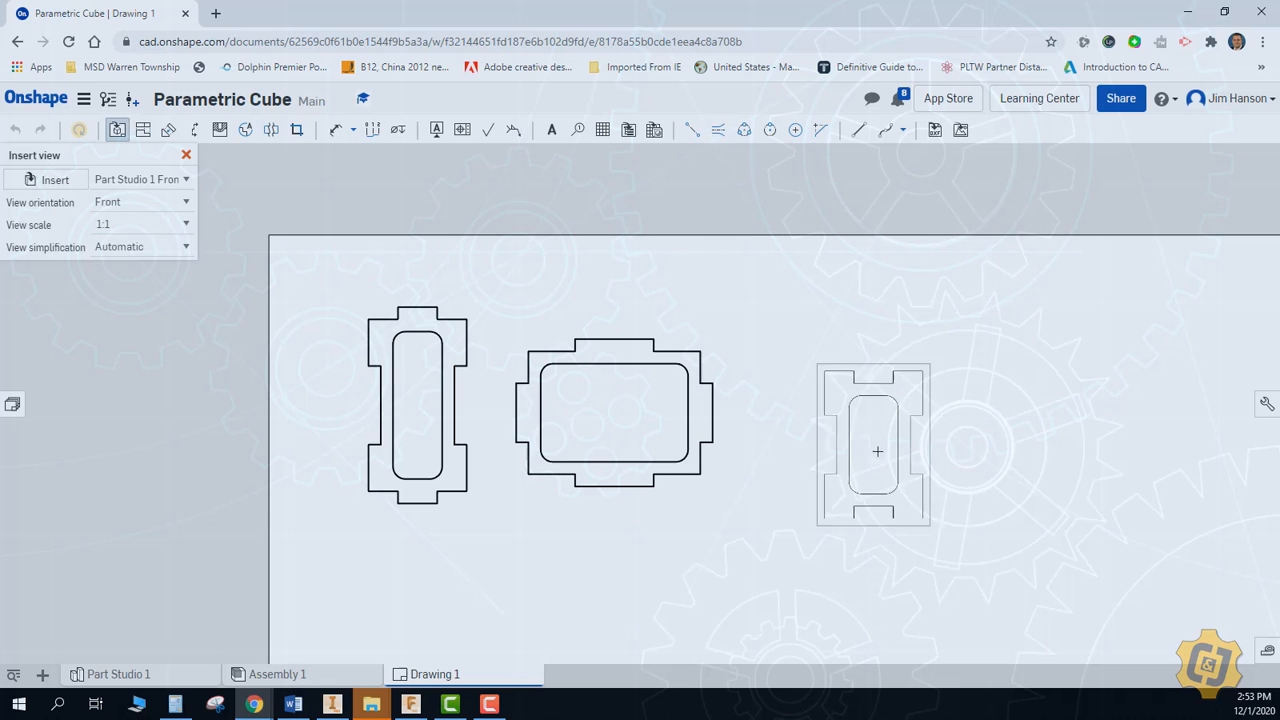
left_click(863, 449)
key("f")
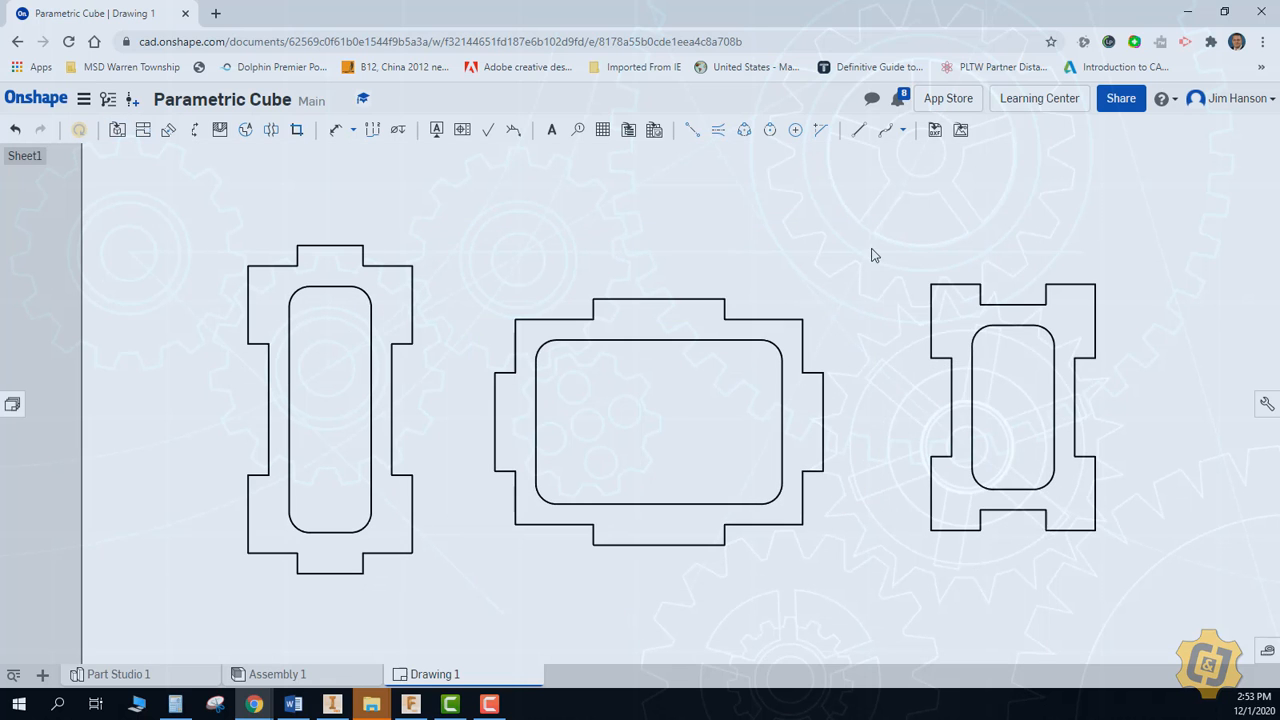
Move the three part views slightly upward on the sheet to adjust their spacing and alignment
left_click_drag(766, 291, 789, 280)
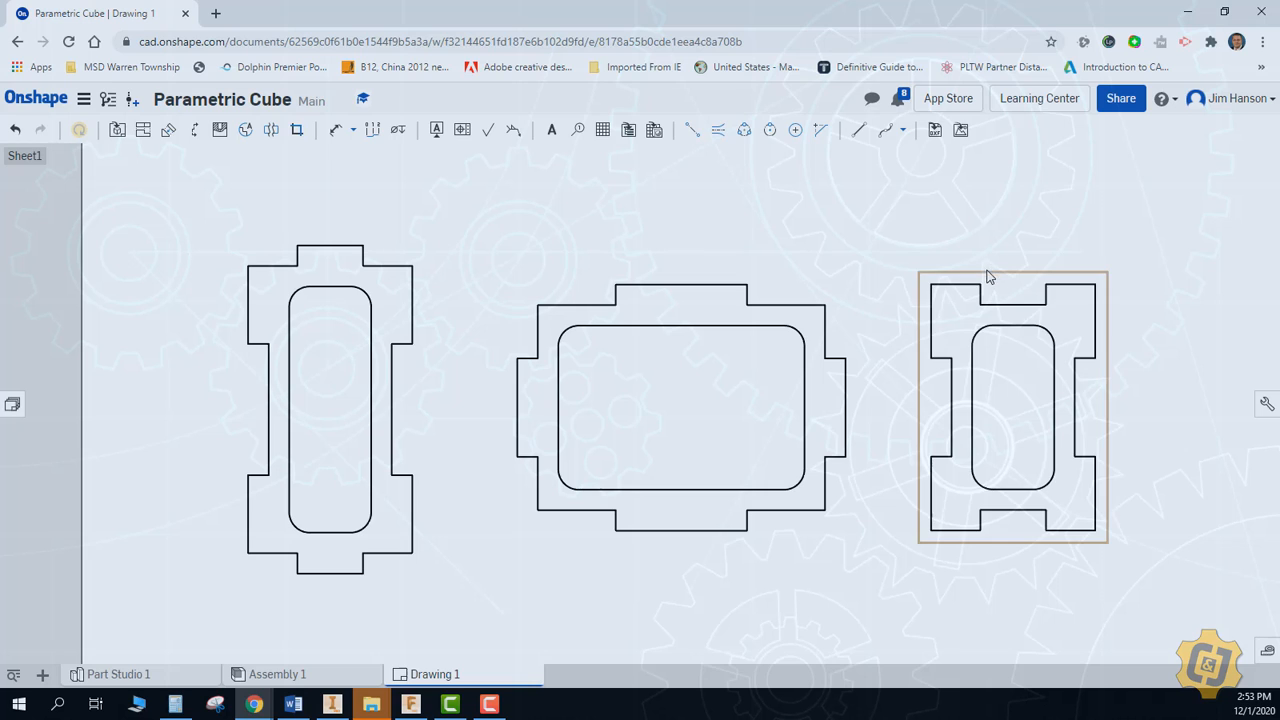
left_click_drag(990, 277, 1002, 259)
left_click_drag(430, 260, 438, 249)
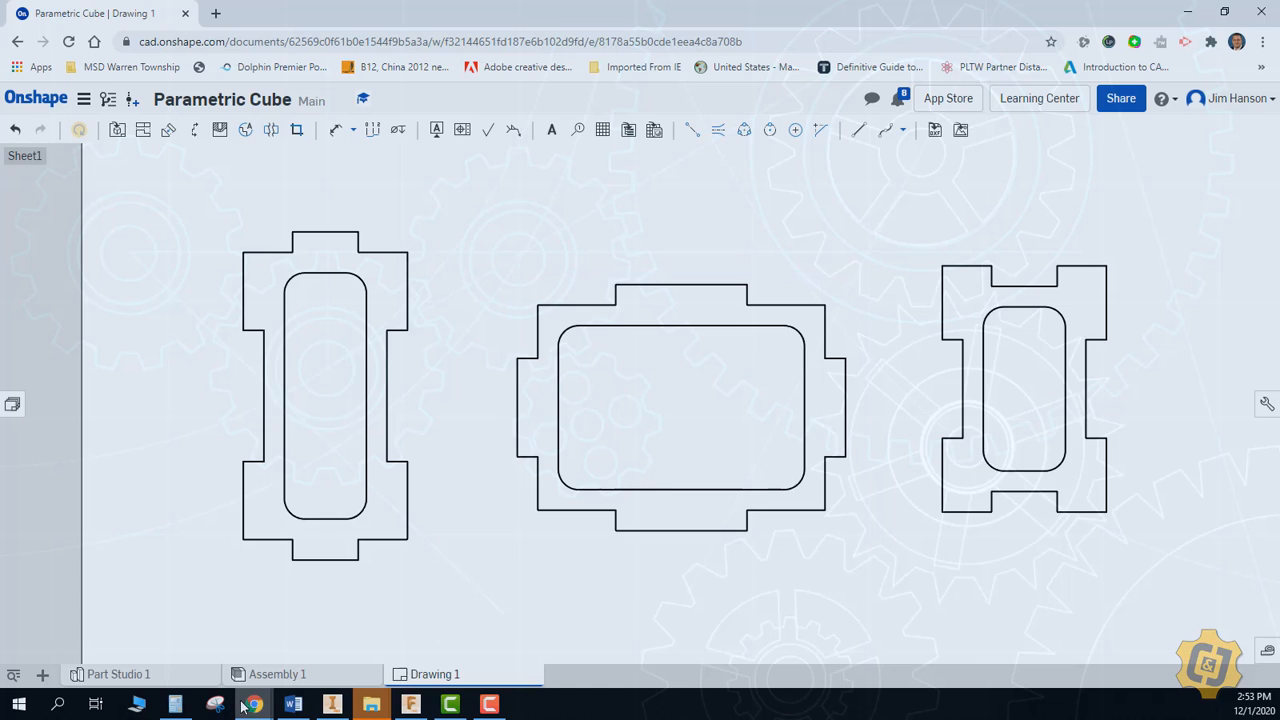
Set the Height variable to 2 in in Part Studio 1
left_click(118, 674)
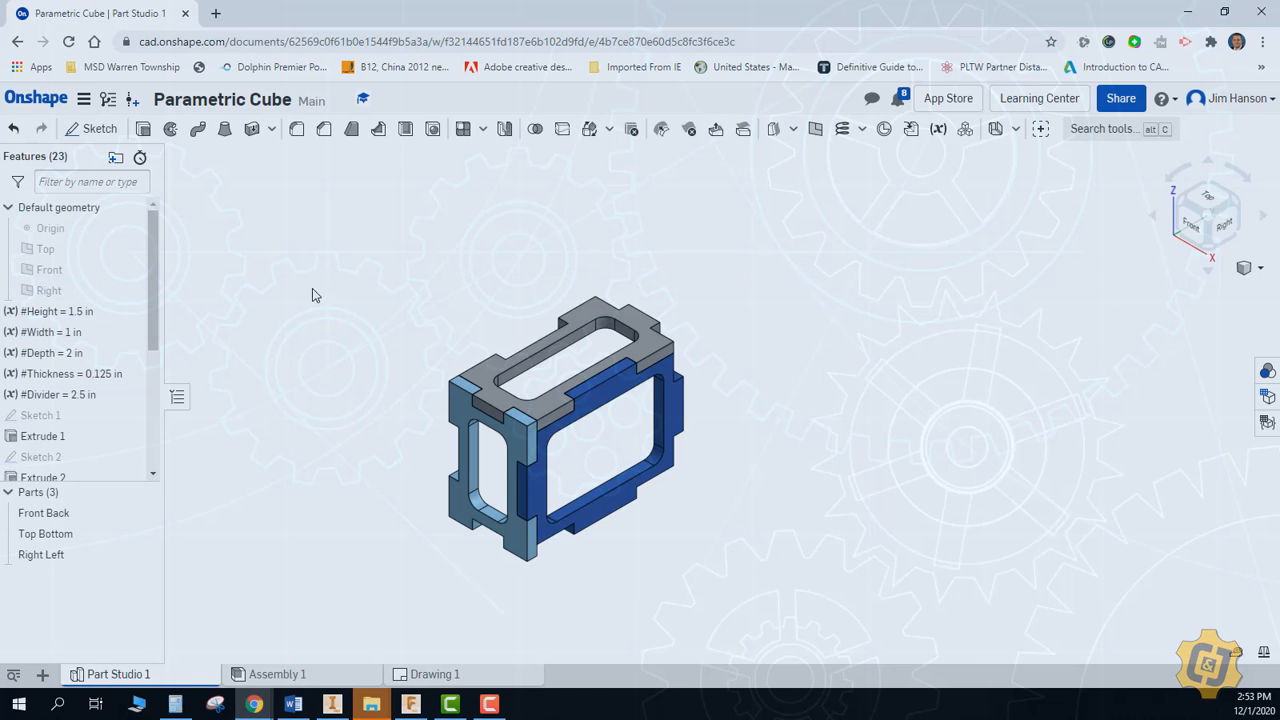
left_click(340, 676)
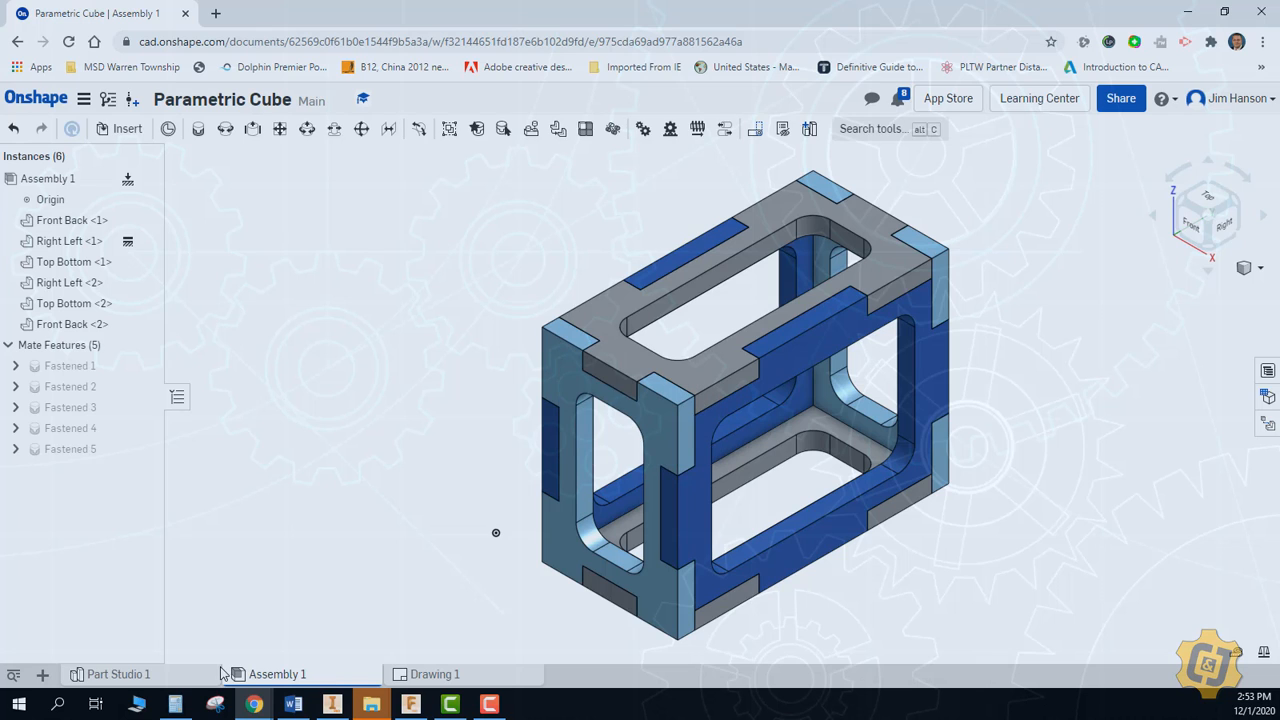
mouse_move(431, 673)
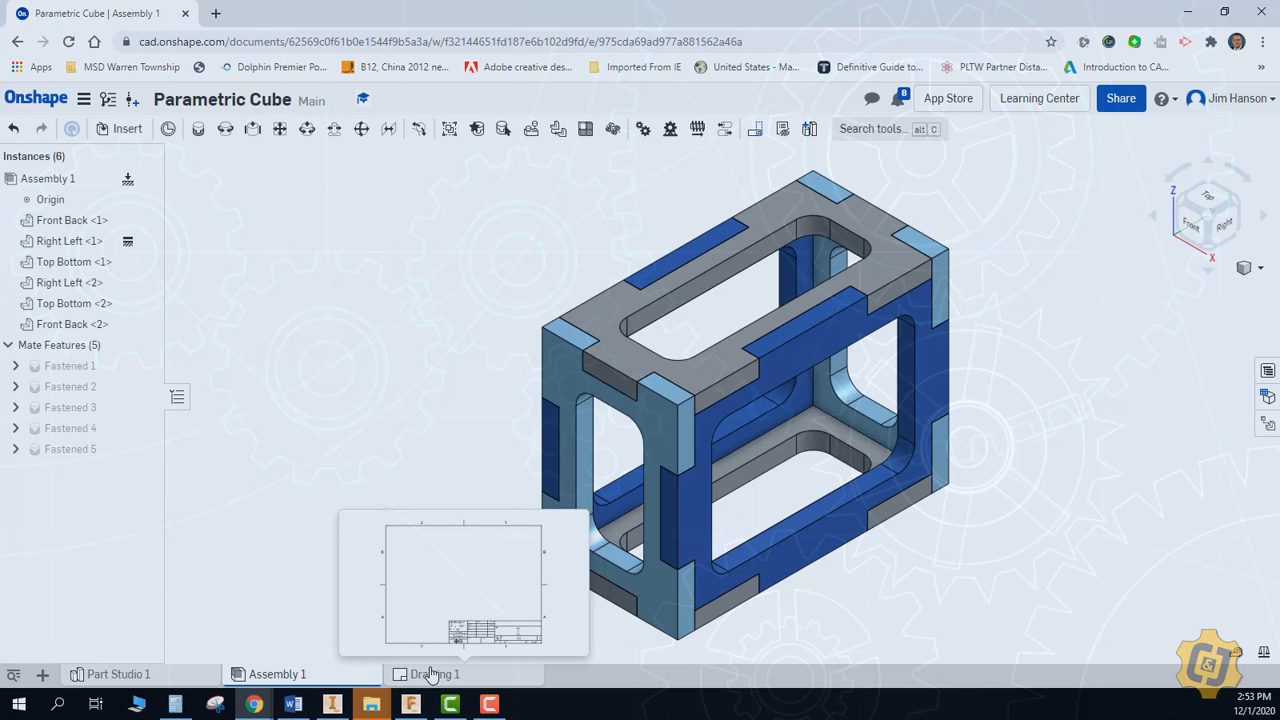
left_click(160, 675)
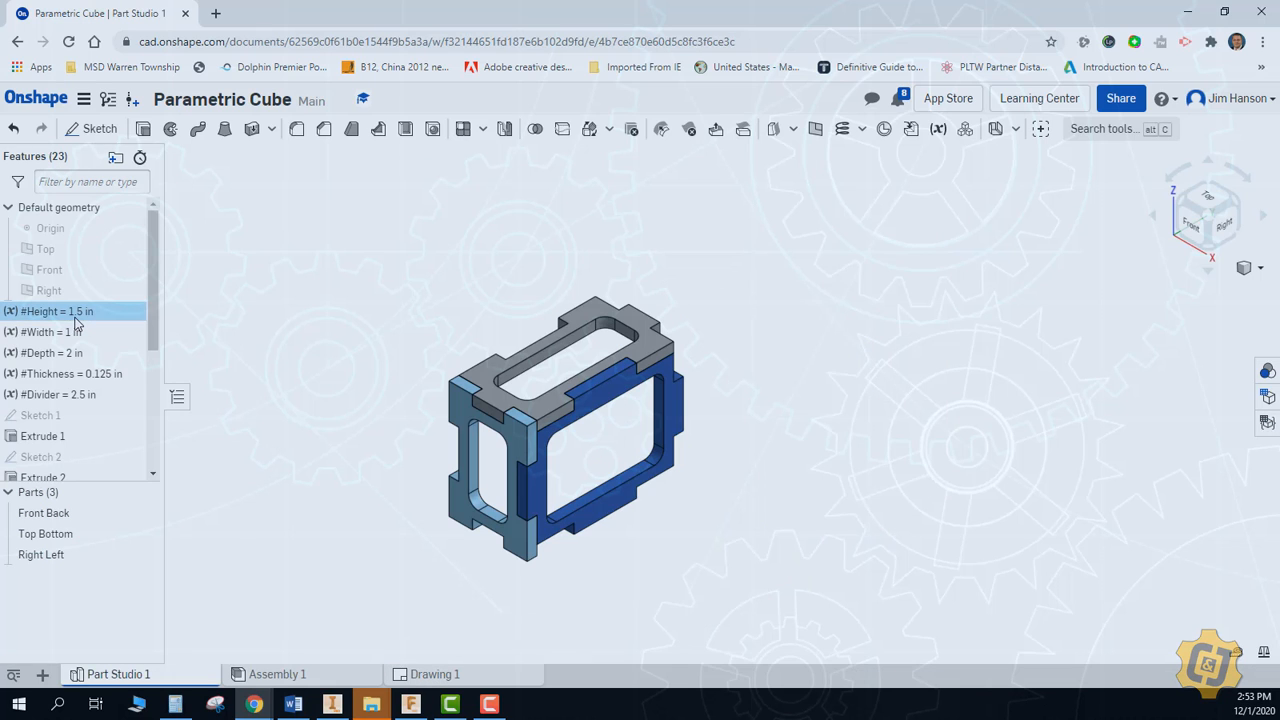
double_click(77, 315)
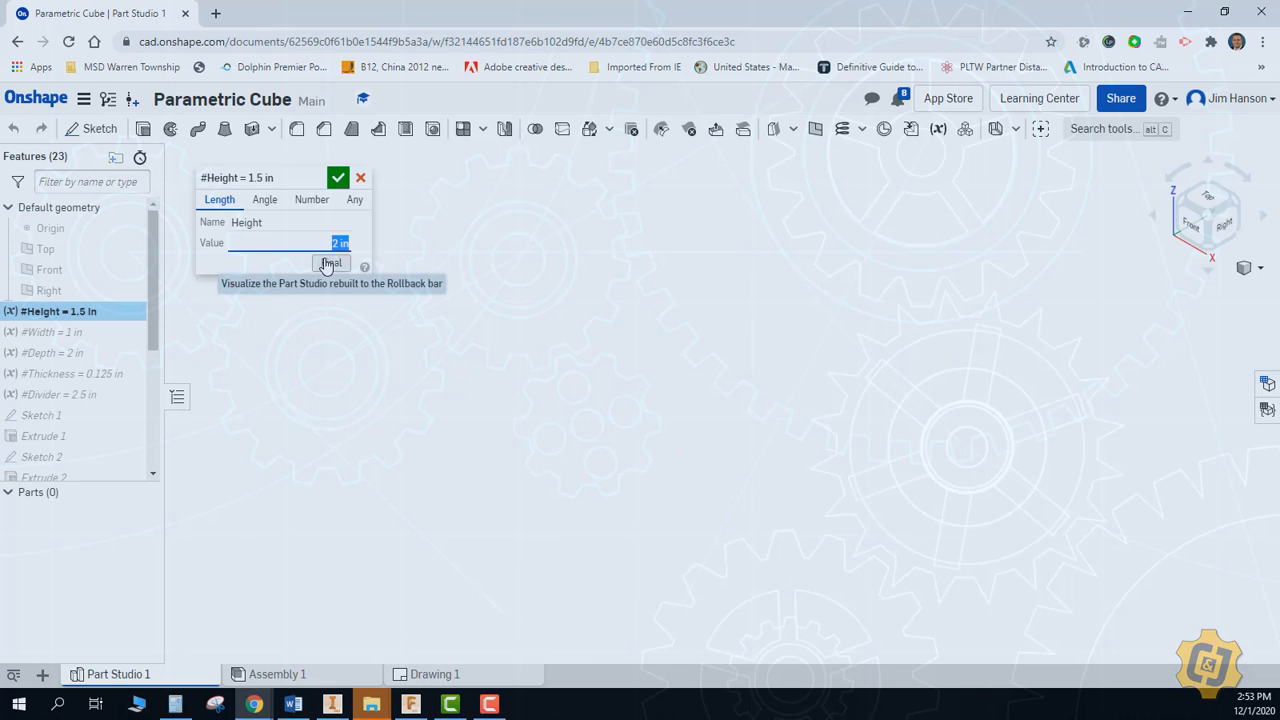
left_click(338, 177)
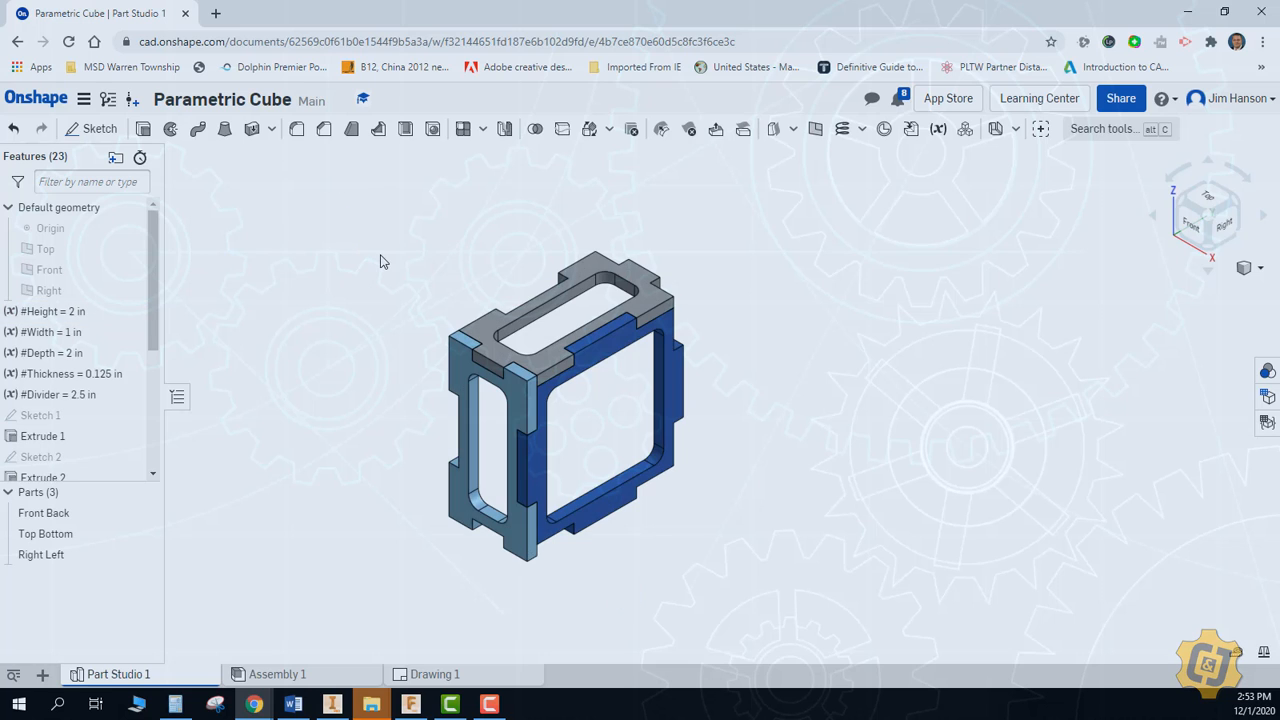
Update the views in Drawing 1 to match the resized parts
left_click(304, 677)
left_click(432, 674)
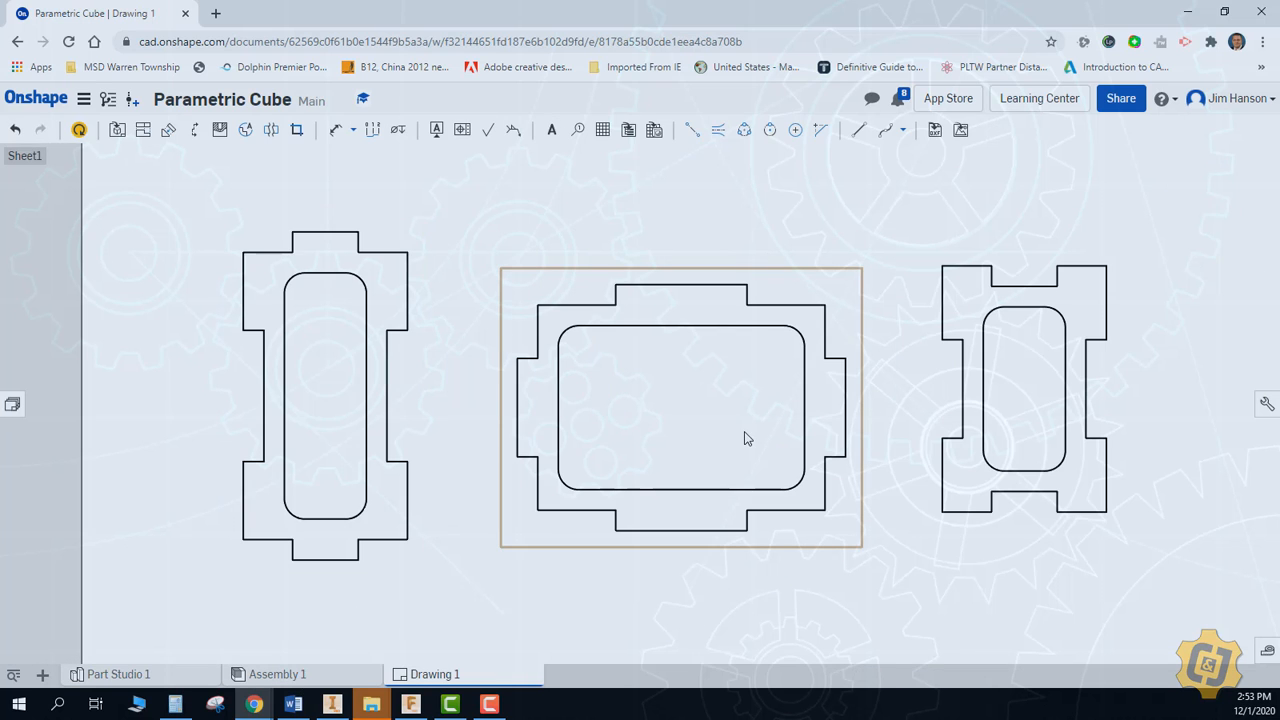
left_click(80, 134)
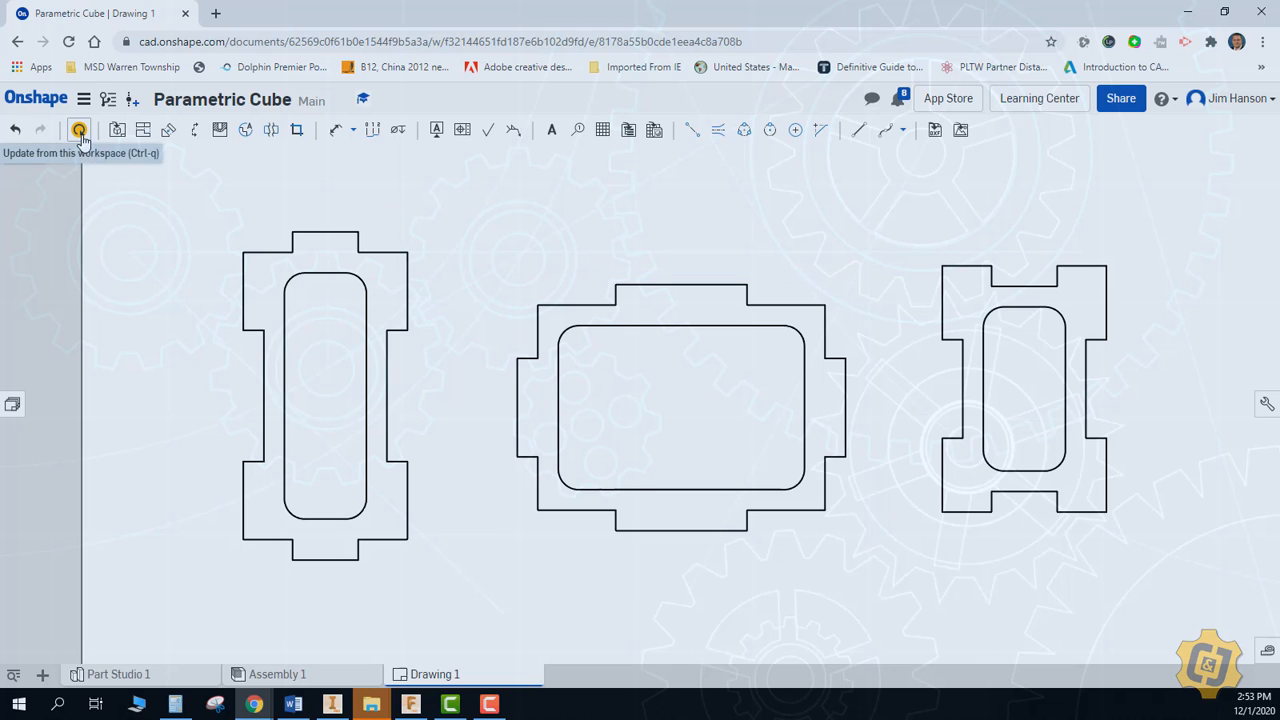
left_click(80, 134)
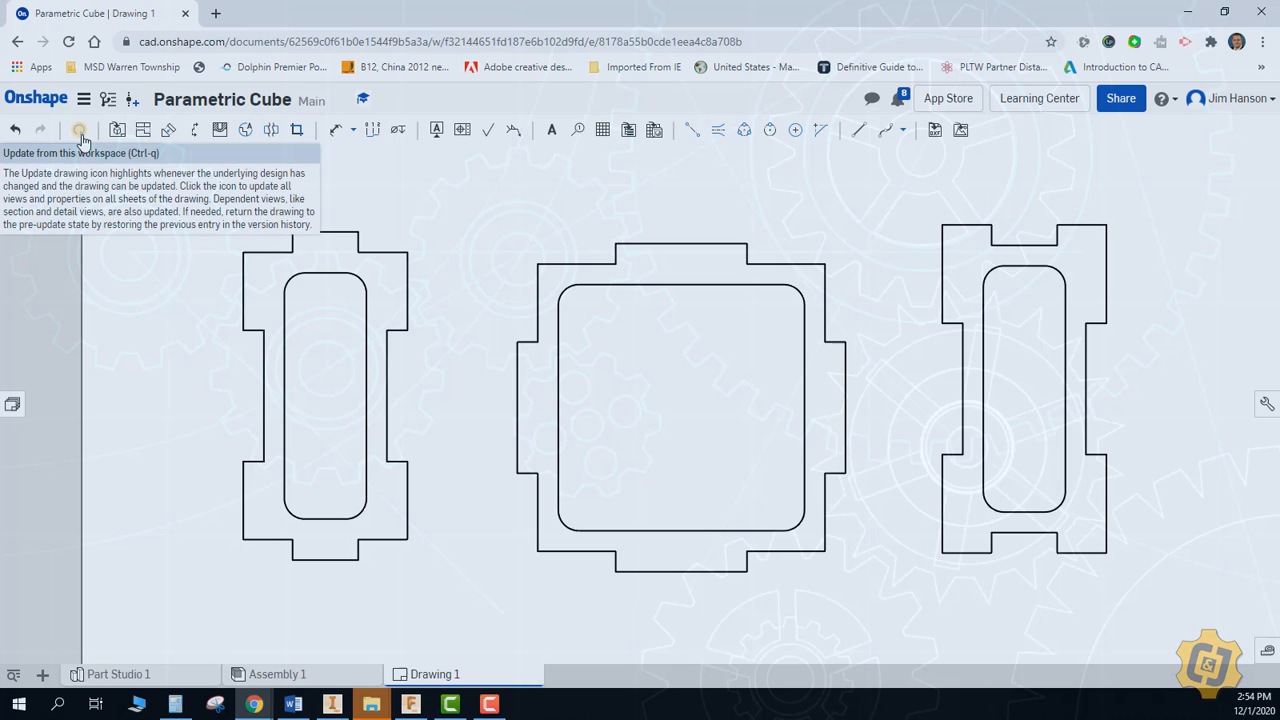
Check the export file formats offered for Drawing 1 without exporting it, and return to Part Studio 1
mouse_move(436, 680)
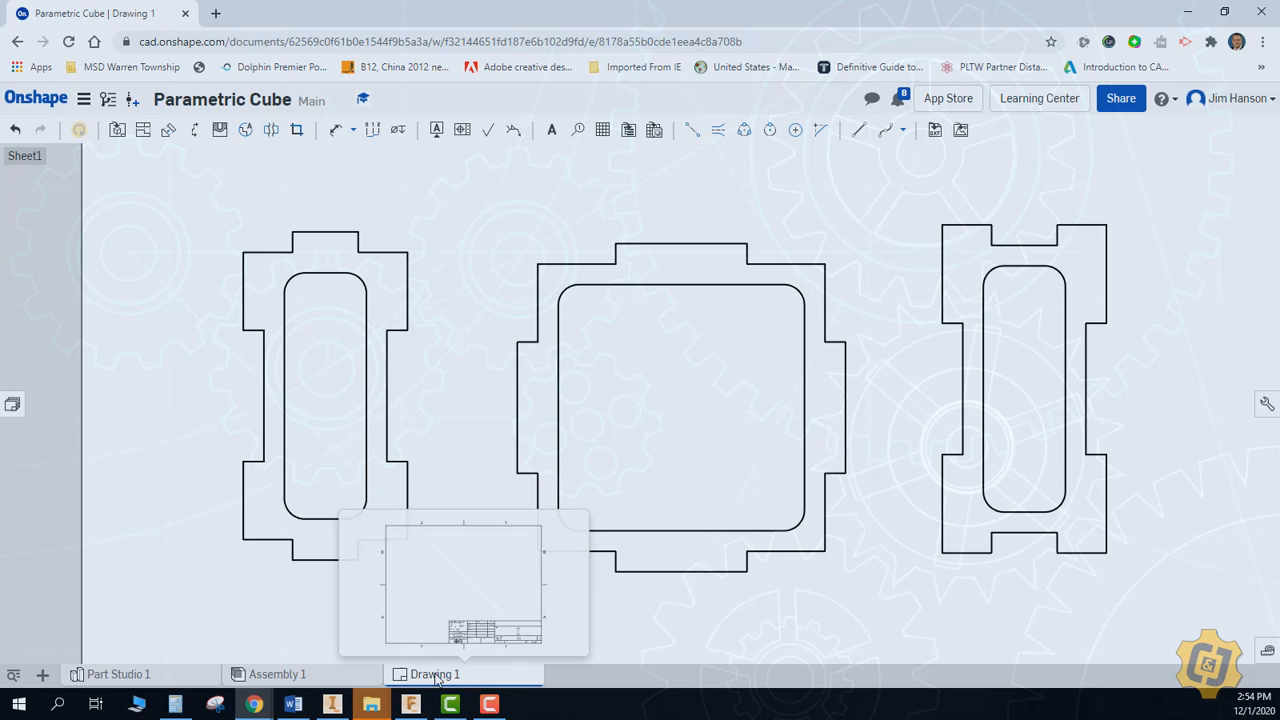
right_click(440, 680)
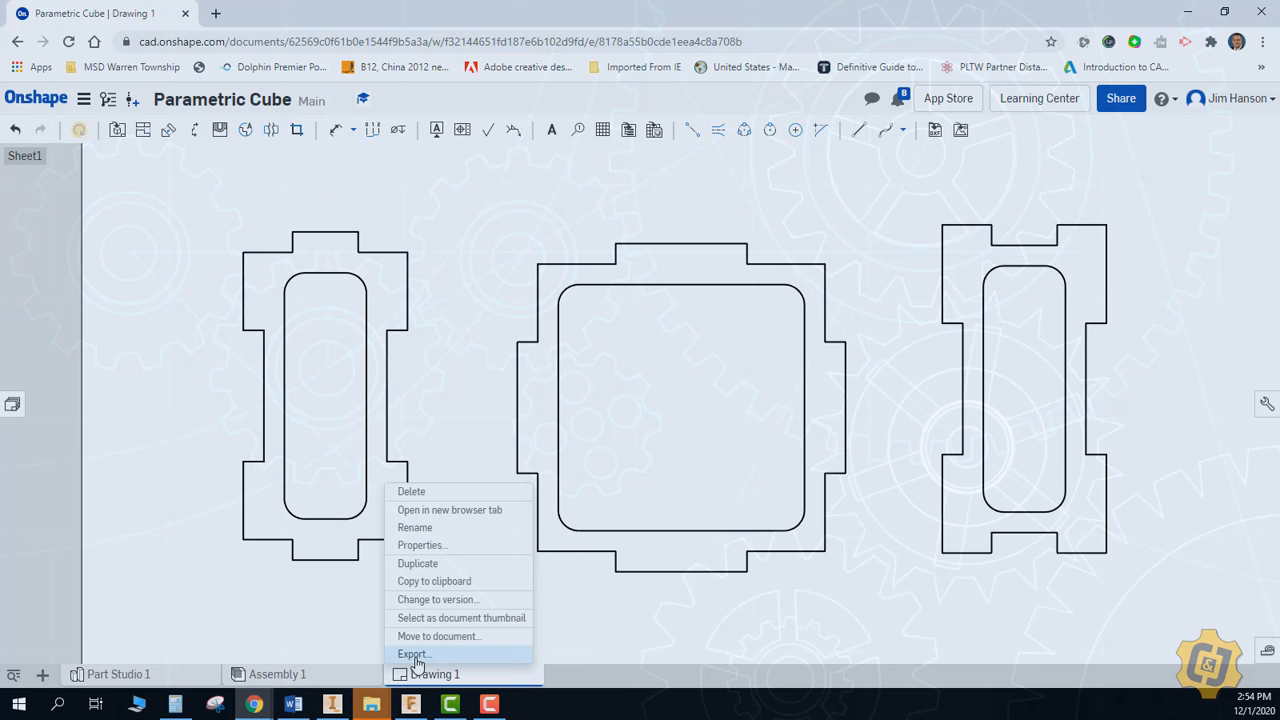
left_click(414, 655)
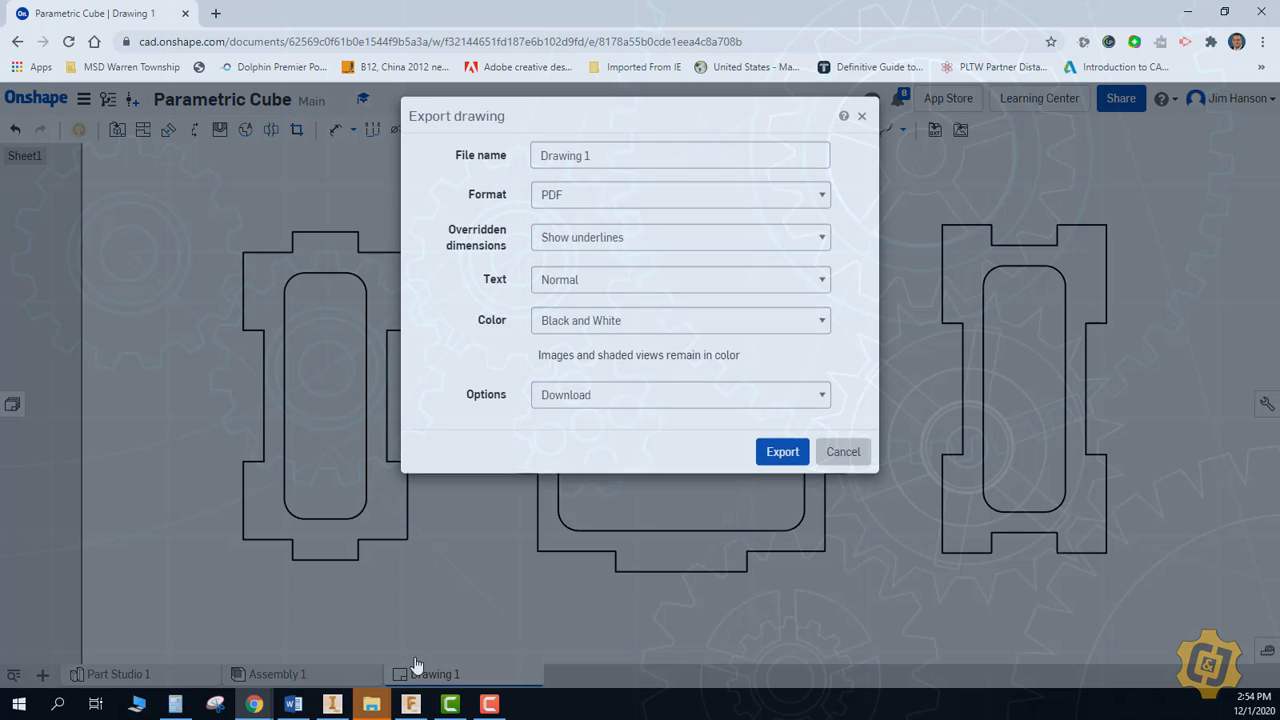
left_click(622, 206)
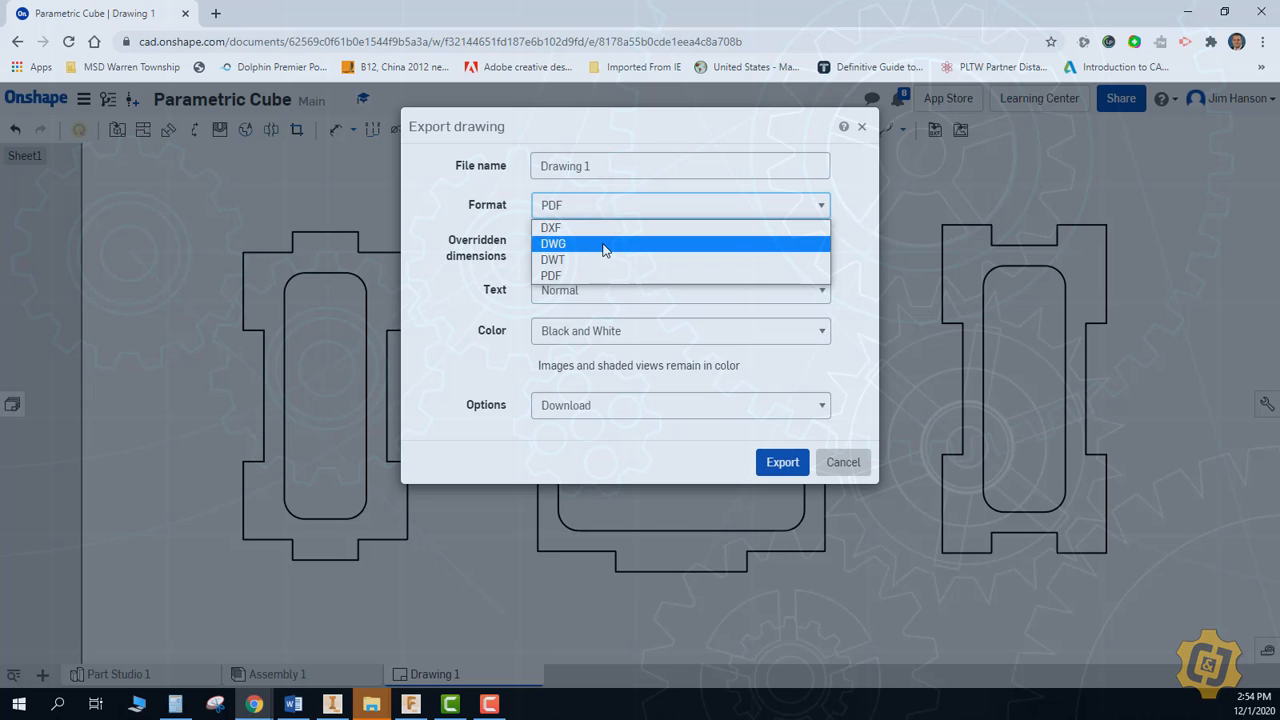
left_click(845, 463)
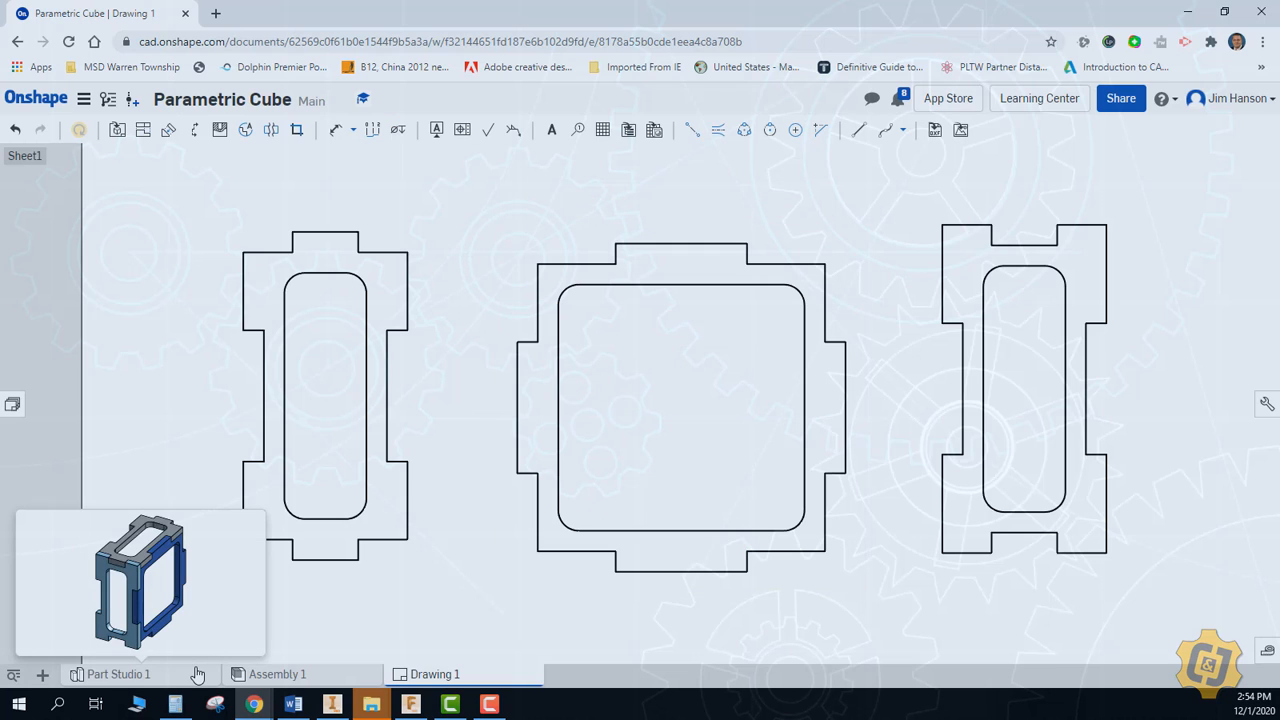
left_click(198, 675)
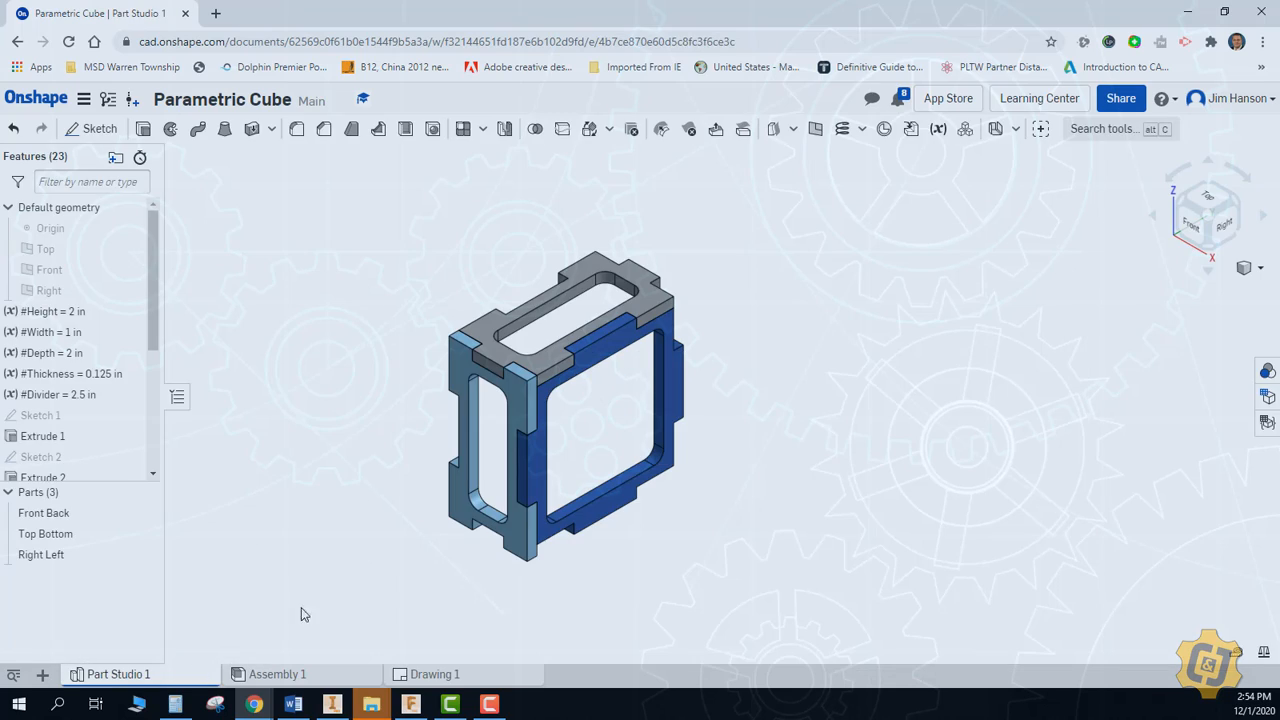